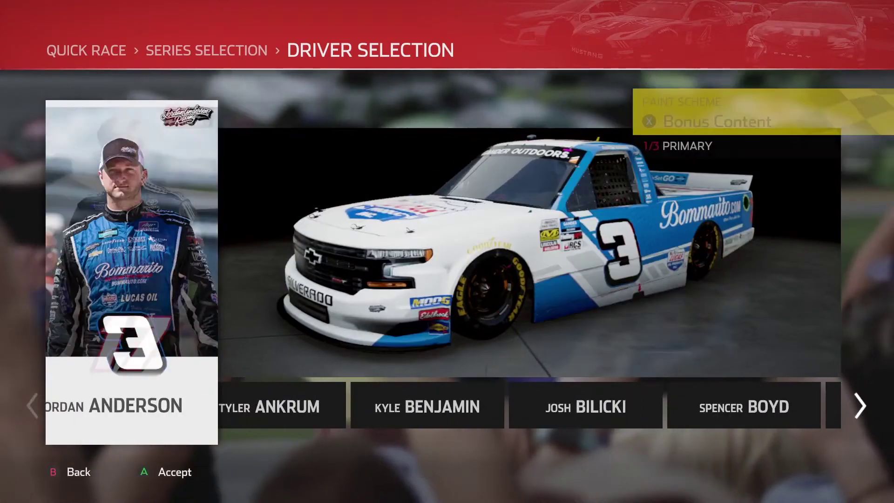
- Browse the Gander Outdoors Truck Series drivers and examine Harrison Burton's number 18 truck
key("Right")
key("Right")
key("Left")
key("Left")
key("Left")
key("Left")
key("Left")
key("Right")
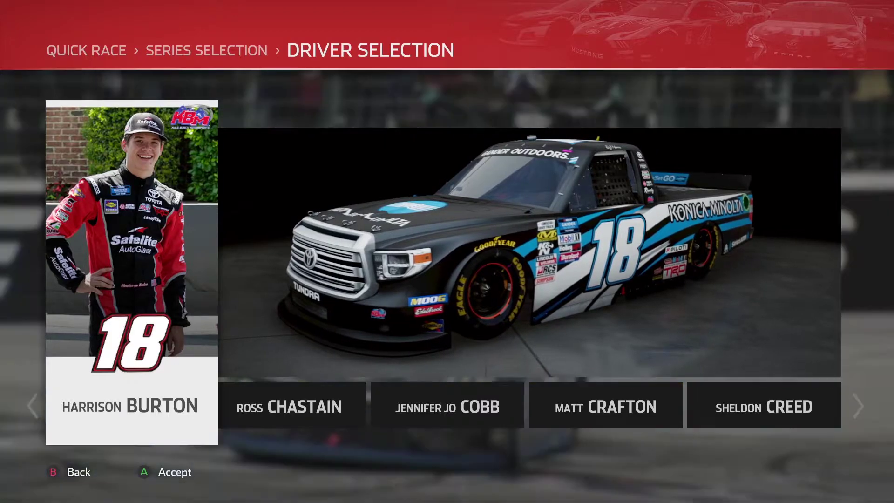
- Back out of driver and series selection to the title screen and exit the game
key("Escape")
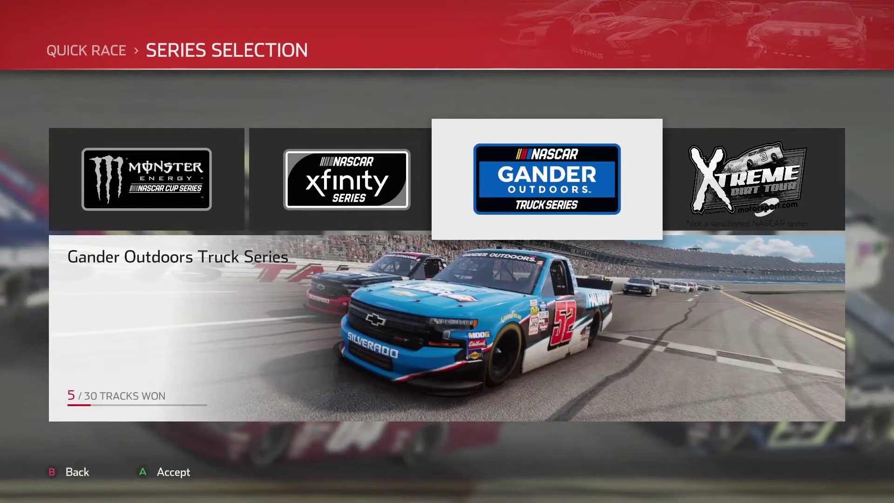
key("Escape")
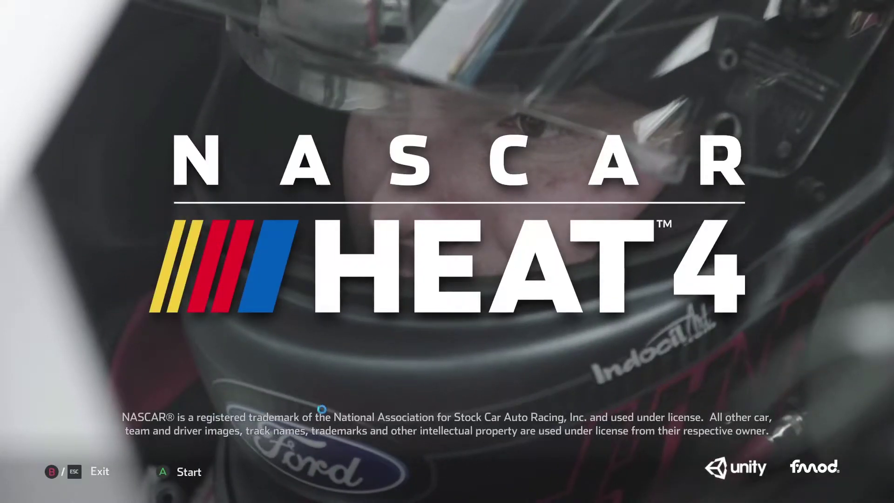
key("Return")
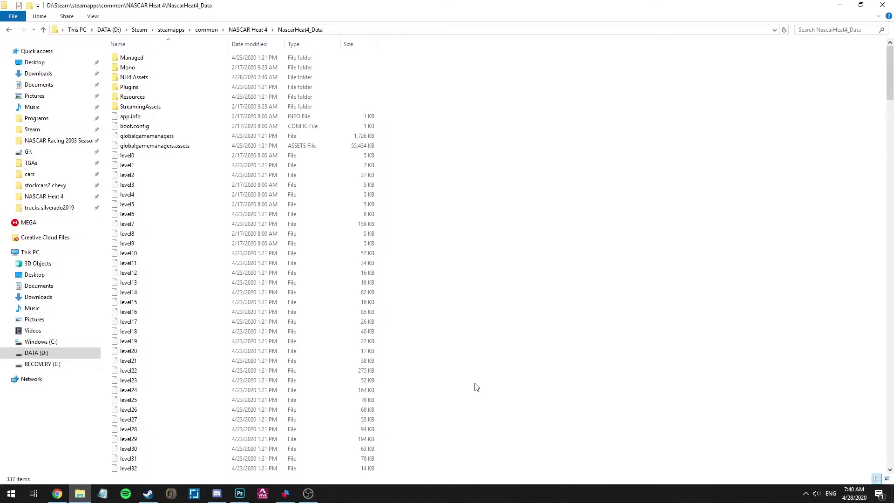
- In File Explorer, open the NASCAR Heat 4 game folder inside D:\Steam\steamapps\common, starting from the DATA (D:) drive
left_click(140, 30)
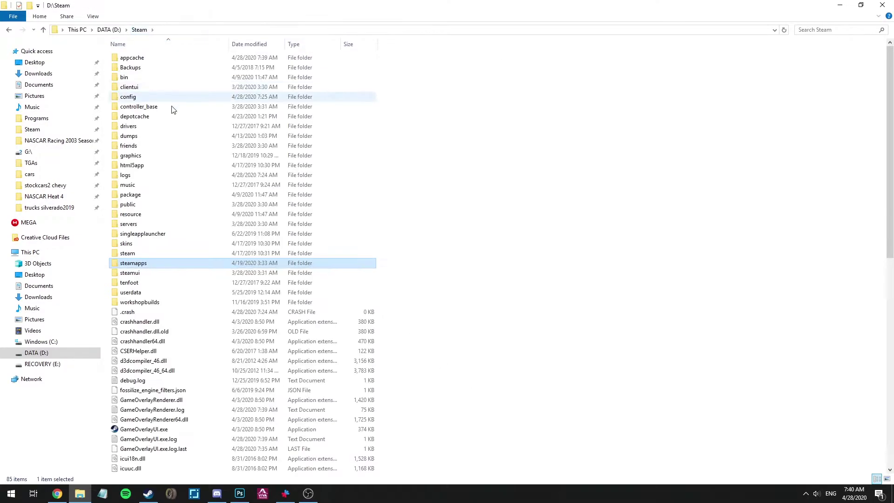
left_click(112, 30)
double_click(134, 265)
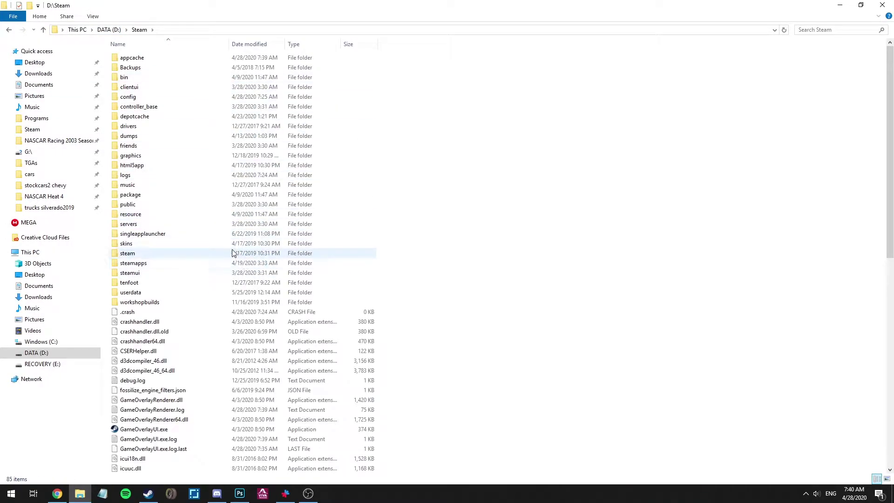
double_click(186, 264)
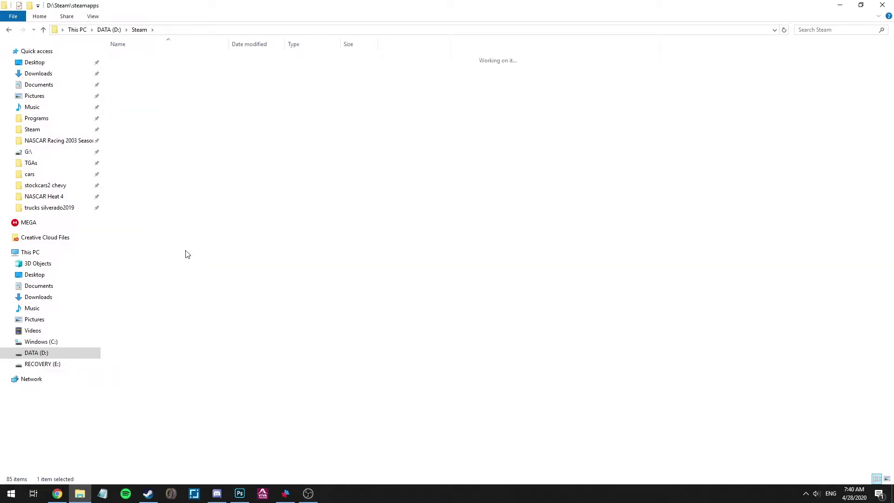
double_click(169, 59)
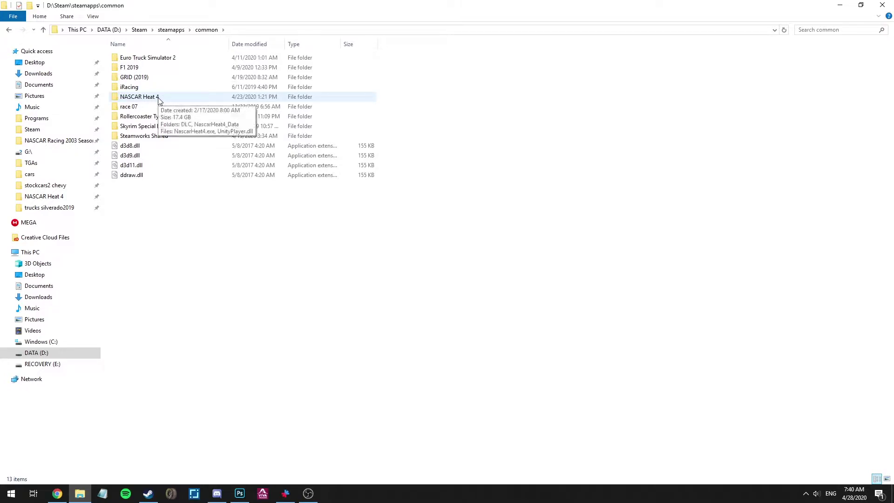
double_click(159, 98)
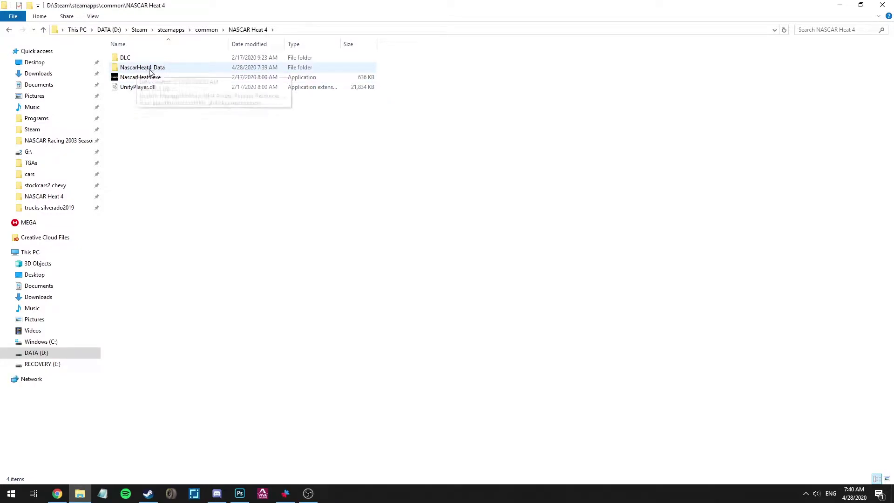
- Check the contents of the game's DLC folder, then open the NascarHeat4_Data folder
double_click(136, 60)
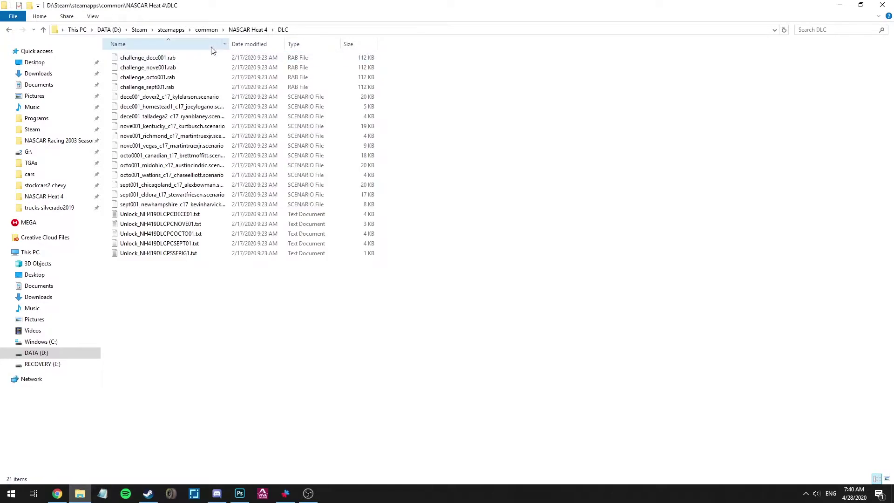
left_click(248, 30)
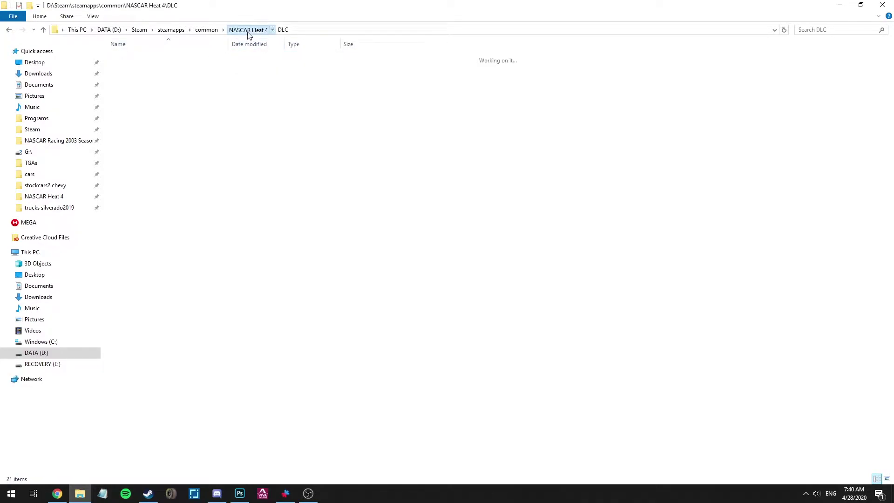
double_click(174, 68)
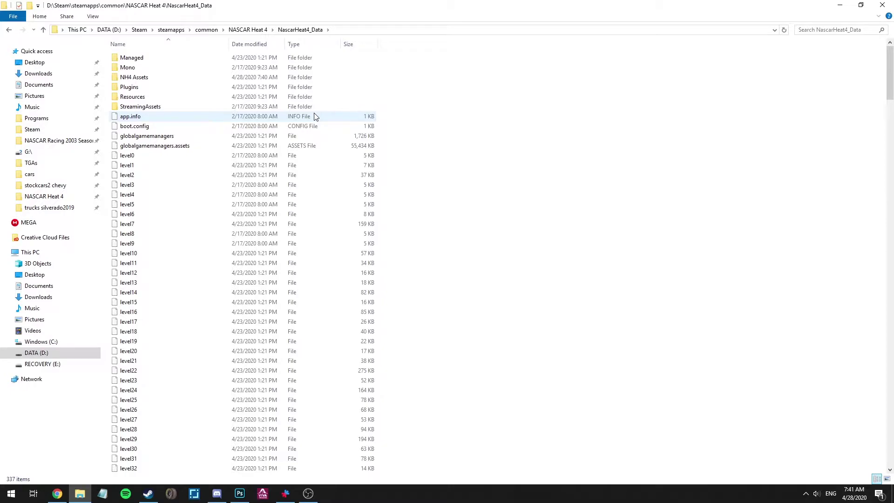
- Examine the subfolders kept in NH4 Assets and return to the NascarHeat4_Data folder
double_click(173, 78)
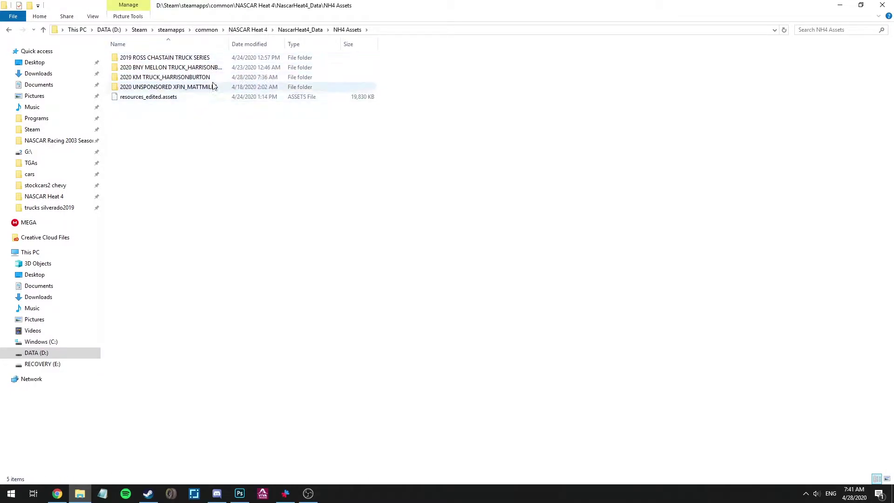
left_click(306, 33)
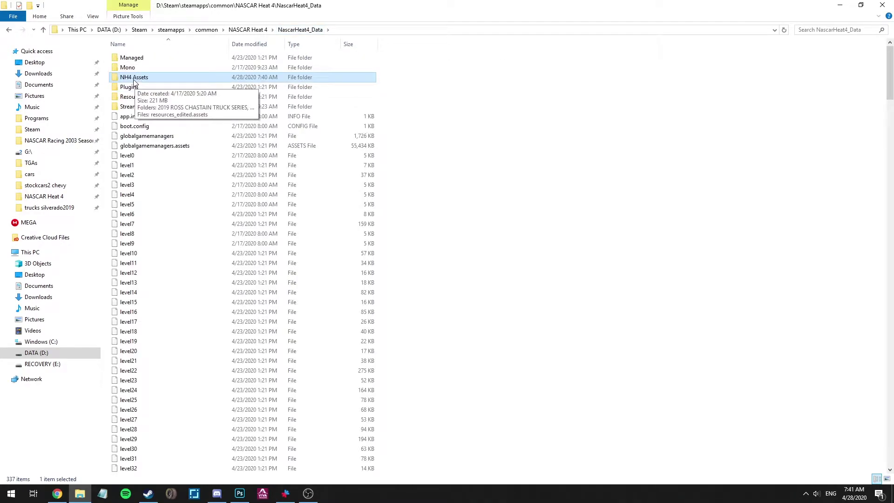
double_click(134, 79)
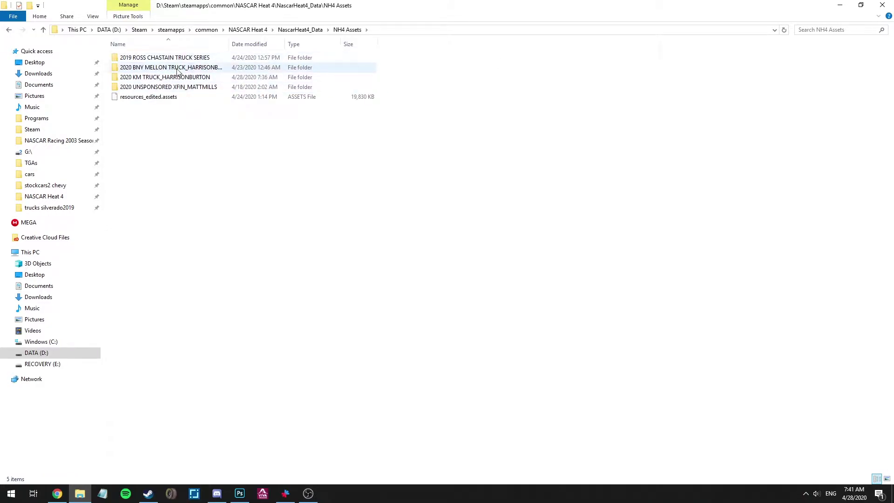
left_click(302, 30)
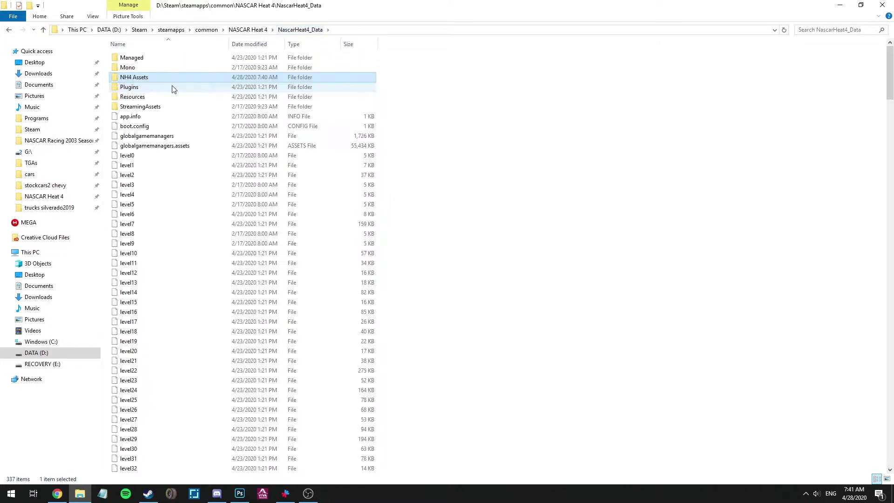
- Duplicate the resources.assets file within the NascarHeat4_Data folder as a backup
scroll(197, 174, "down", 9)
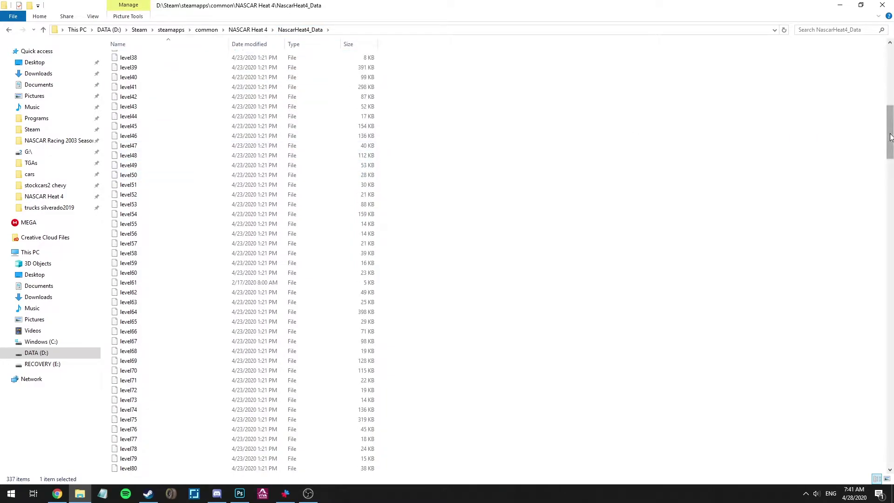
left_click_drag(892, 109, 891, 231)
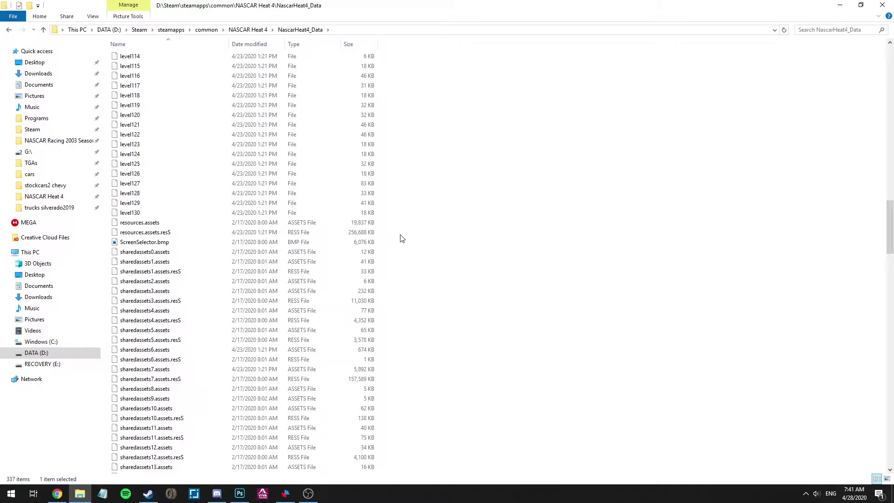
left_click(173, 224)
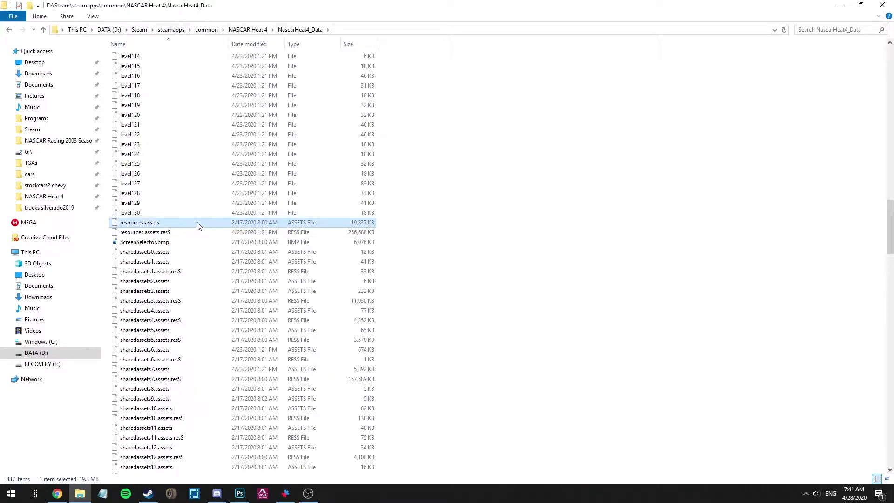
right_click(192, 224)
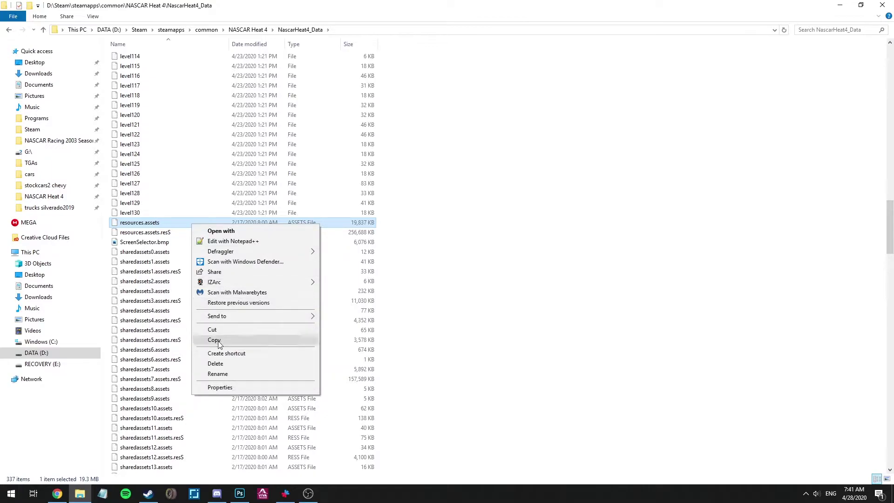
left_click(155, 224)
key("Escape")
key("ctrl+v")
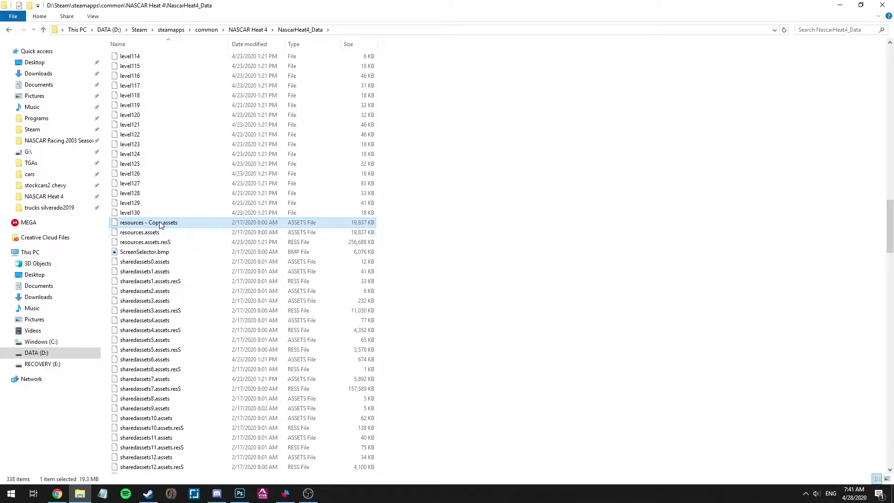
- Rename the duplicated assets file as "resources - ORIG.assets"
left_click(161, 224)
left_click(150, 224)
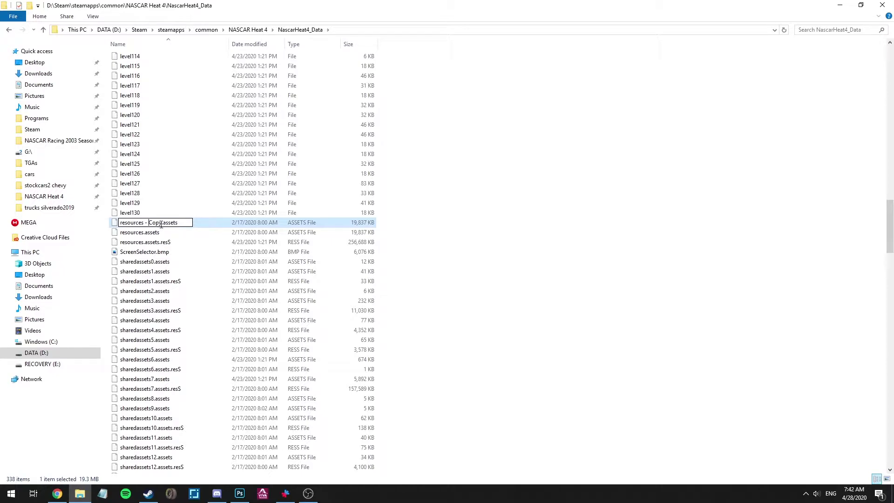
type("ORIG")
key("Return")
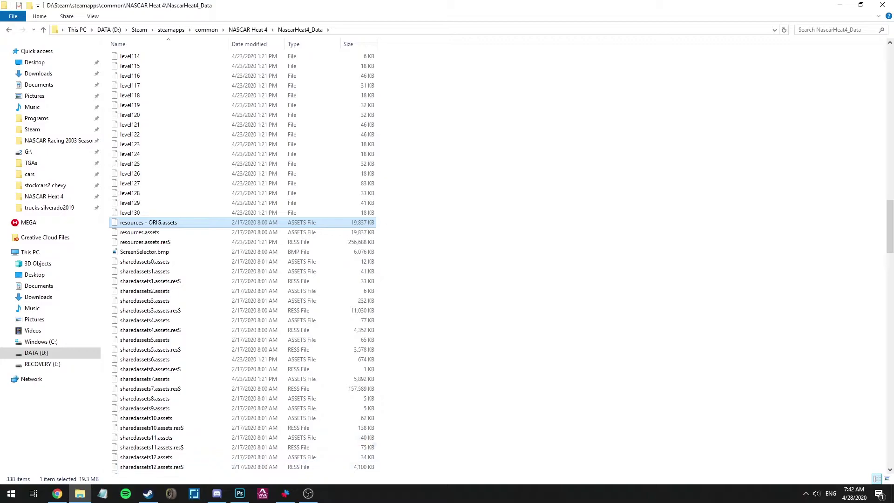
left_click(485, 266)
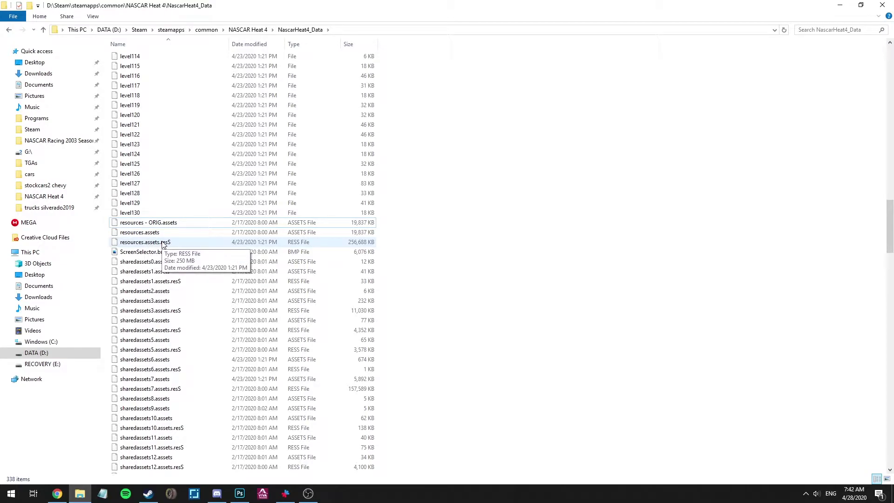
- Consult the recent file NH4 Tutorial Blueprint.txt in Notepad and close it again
scroll(840, 239, "up", 20)
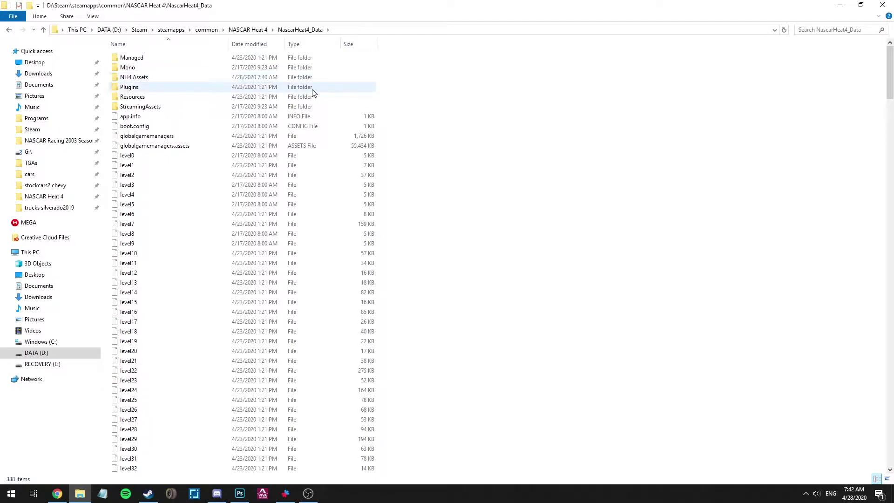
right_click(102, 493)
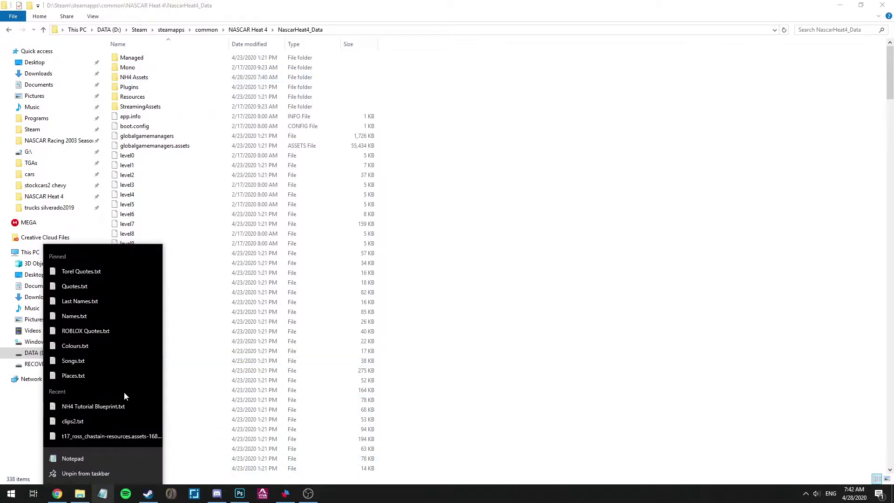
left_click(107, 407)
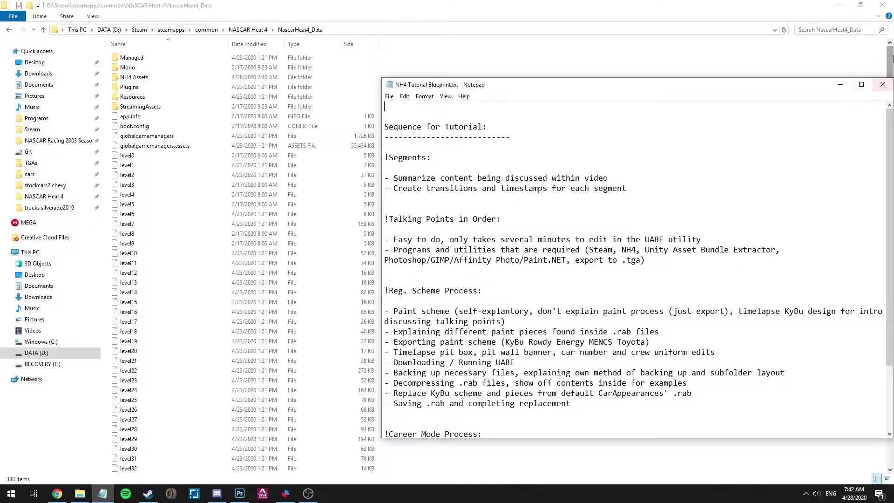
left_click(887, 86)
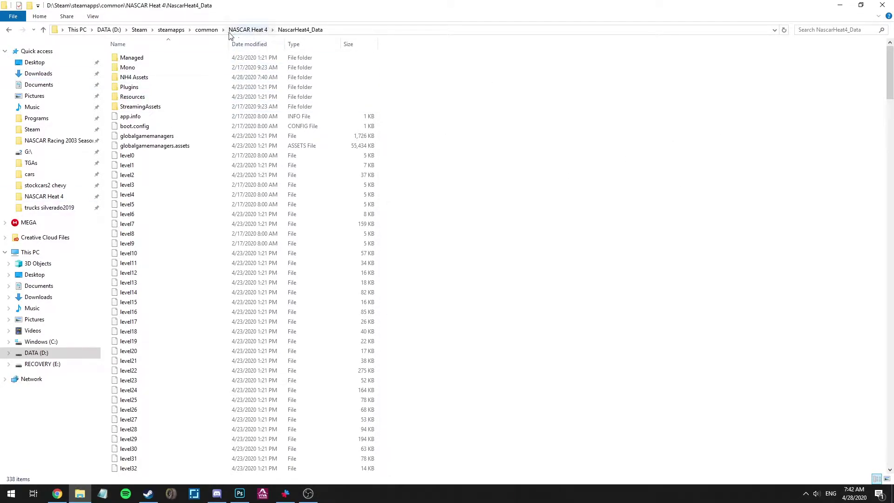
- Look through the Utilities folder on the DATA (D:) drive and go back to the NascarHeat4_Data folder
left_click(109, 30)
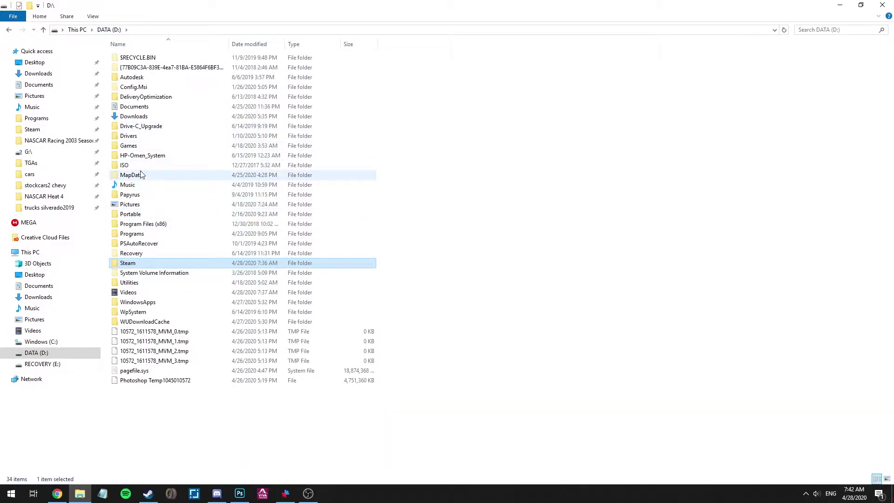
double_click(143, 283)
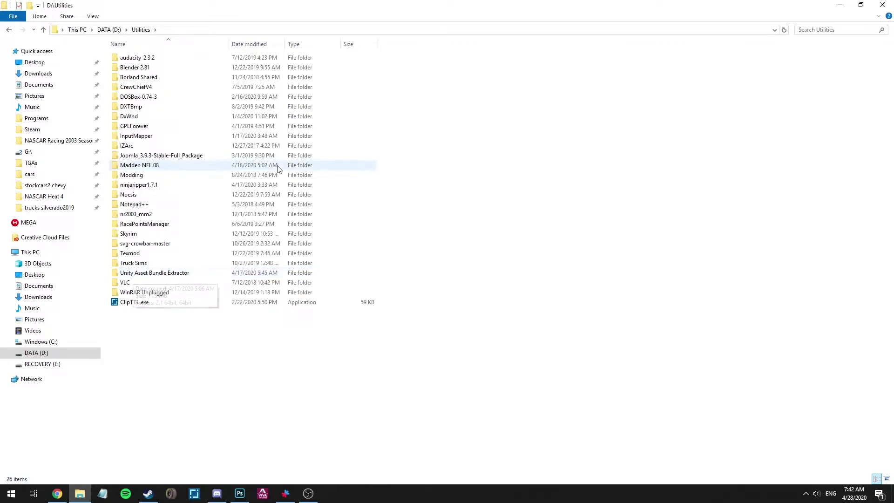
left_click(6, 30)
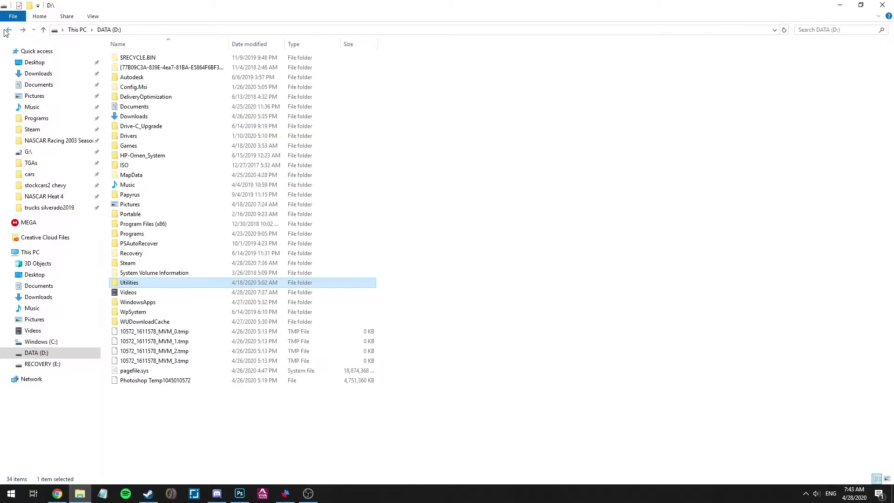
left_click(6, 31)
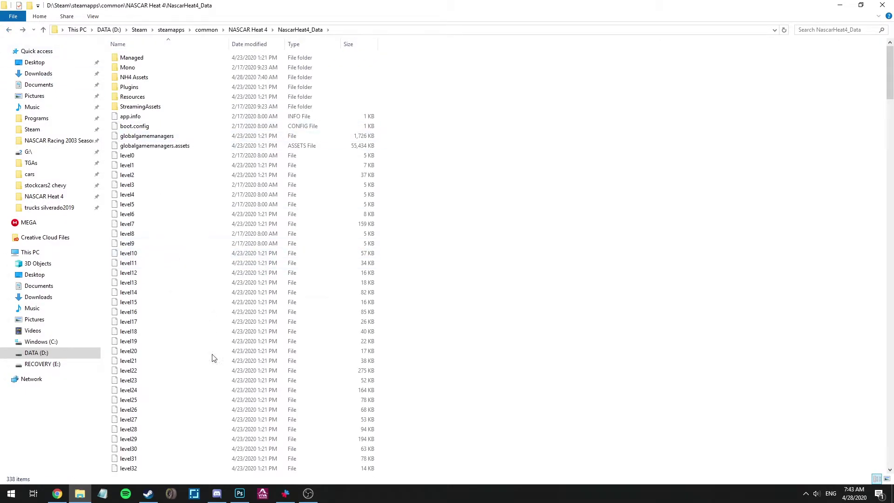
- Open the 2020 KM TRUCK_HARRISONBURTON folder inside NH4 Assets
mouse_move(246, 497)
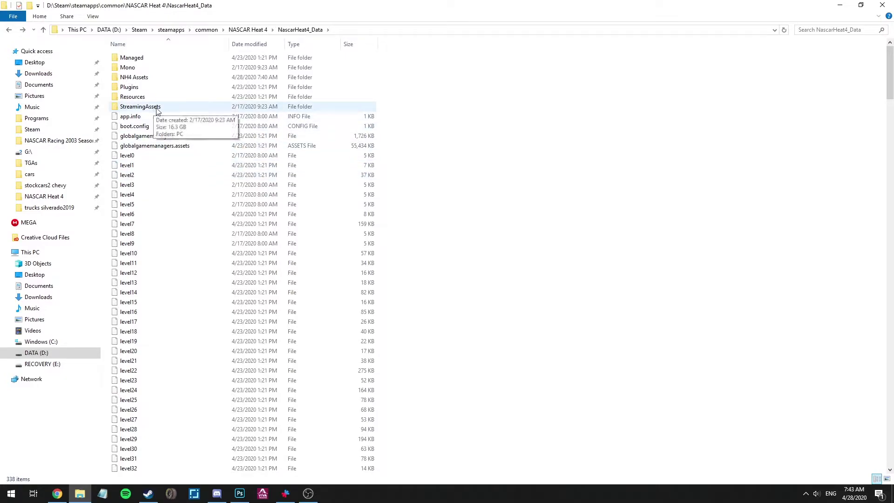
left_click(170, 80)
double_click(170, 80)
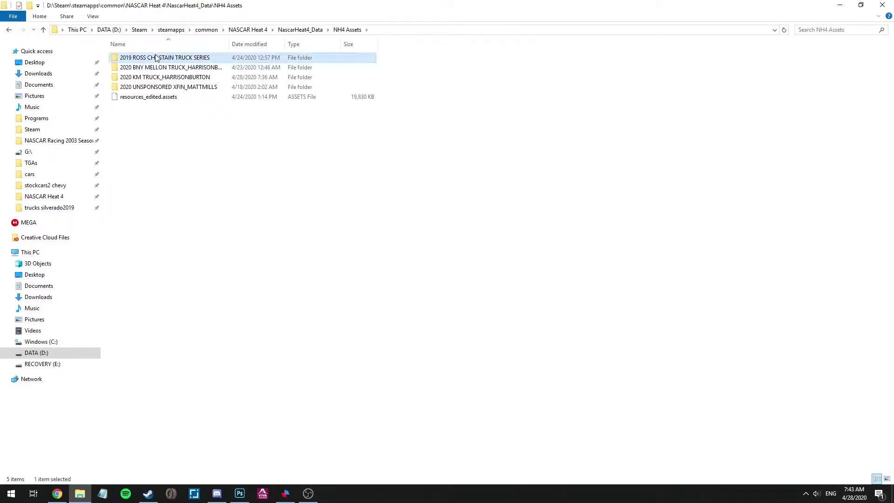
double_click(188, 77)
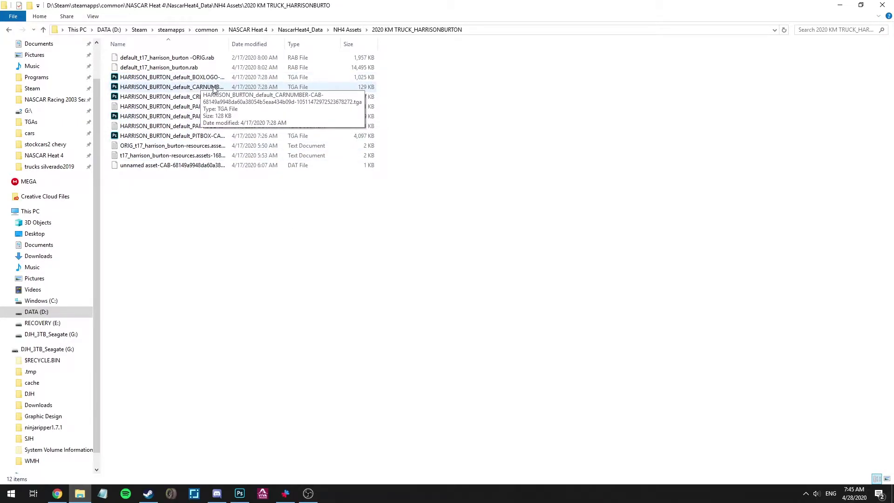
- Open the large HARRISON_BURTON_default_PAINTJOB TGA texture in Photoshop and fit it to the screen
double_click(200, 117)
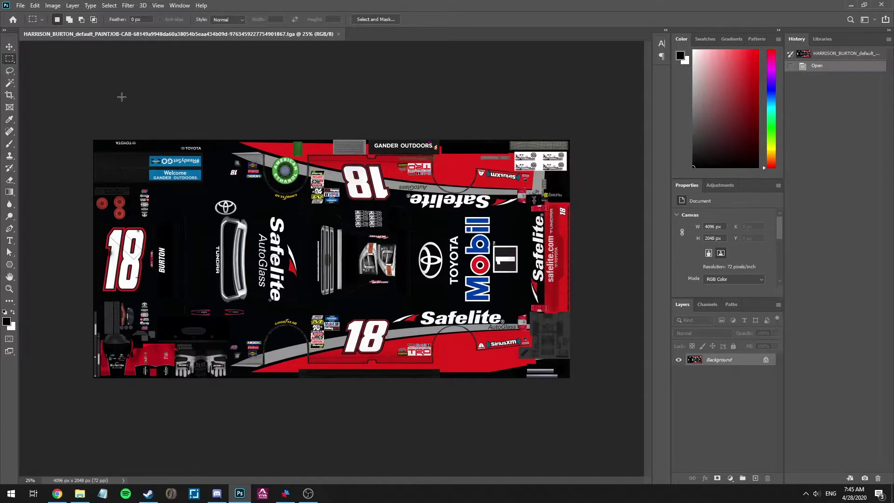
left_click(9, 47)
left_click(158, 6)
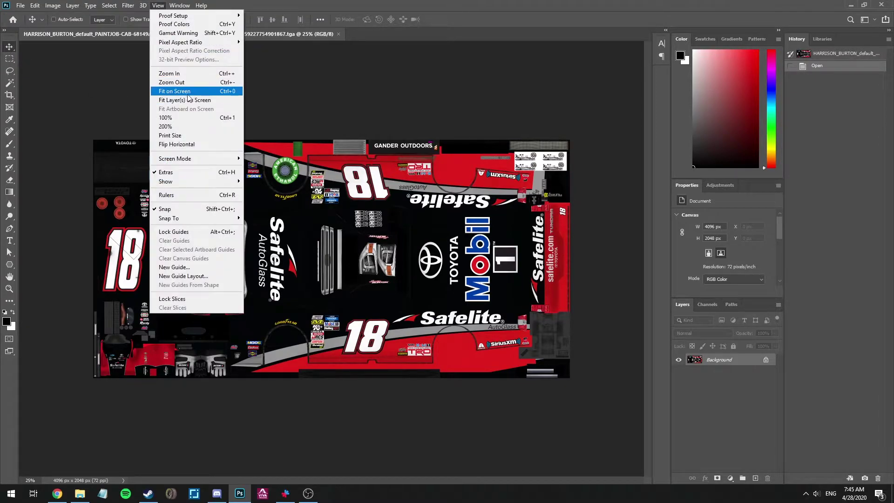
left_click(239, 100)
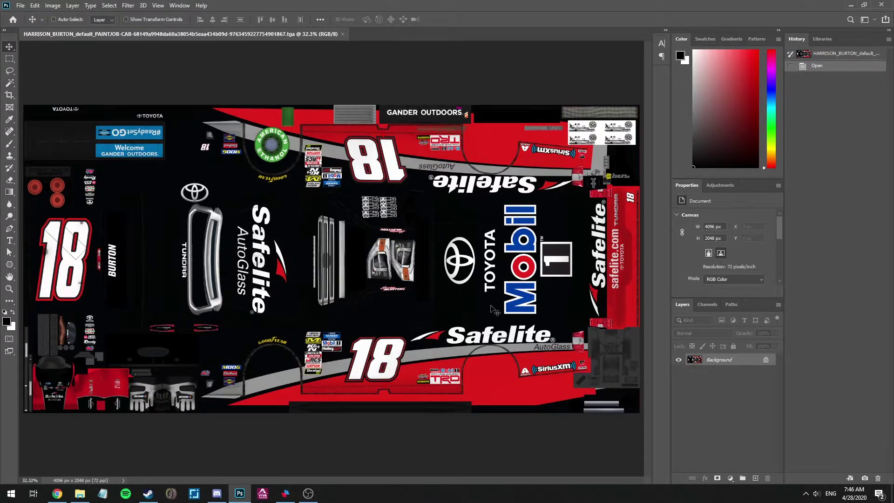
- Open 00_truck_toyota_base_alb.png from Graphic Design > NASCAR Heat 4 > BASECARS > TRUCK on the DJH_3TB_Seagate (G:) drive
left_click(20, 5)
left_click(28, 24)
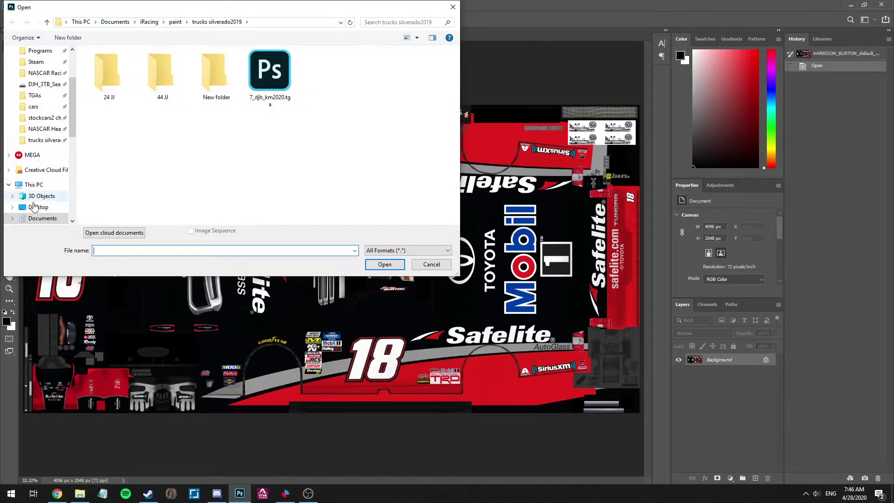
scroll(36, 203, "down", 4)
left_click(48, 178)
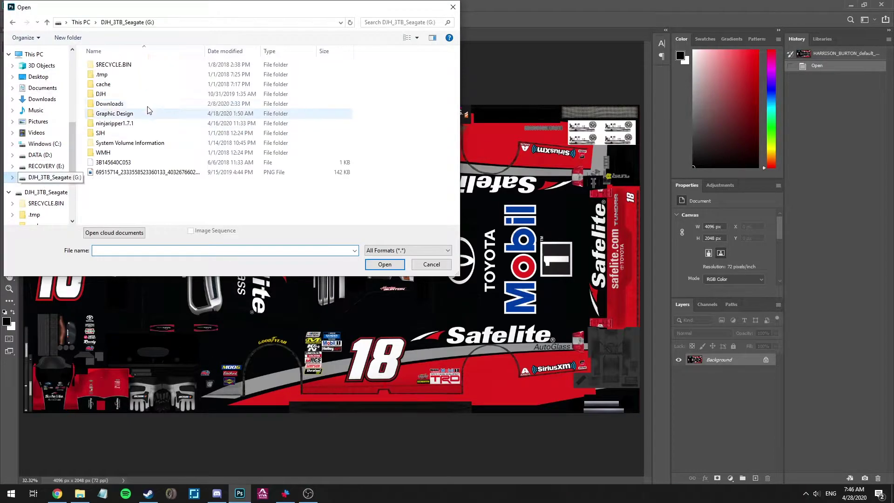
double_click(132, 114)
double_click(124, 163)
key("BackSpace")
scroll(124, 174, "down", 1)
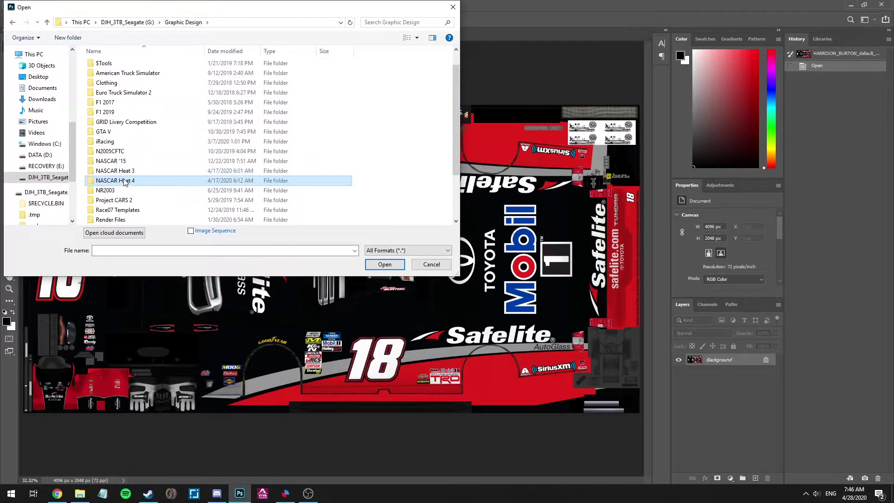
double_click(124, 174)
double_click(124, 66)
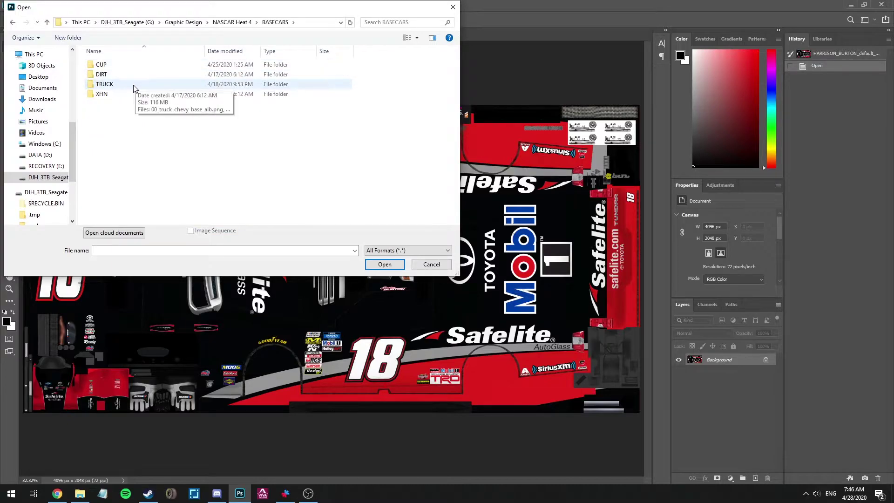
double_click(131, 82)
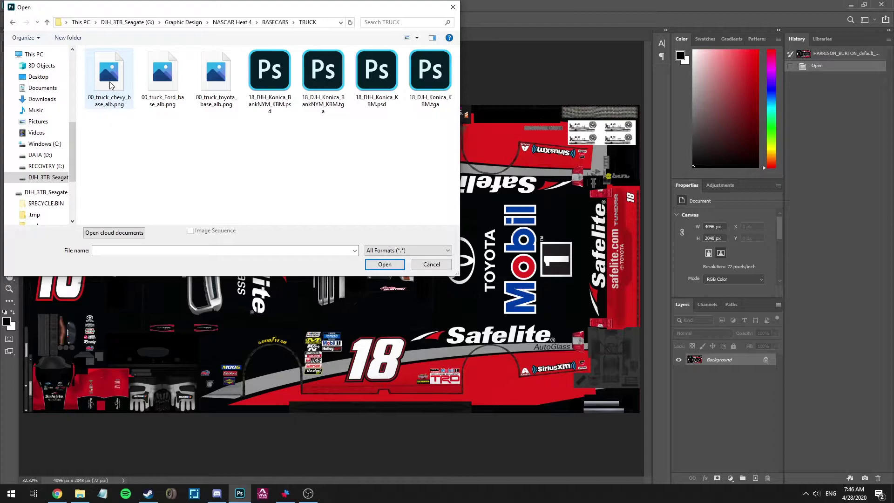
double_click(214, 84)
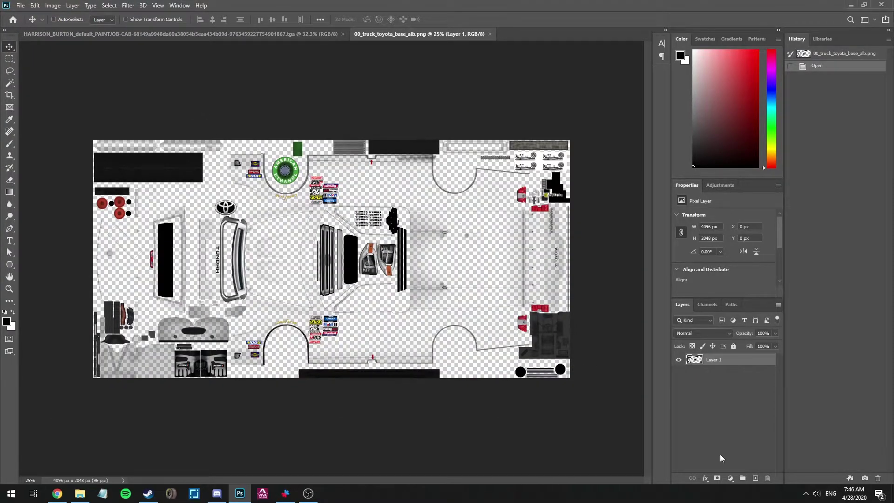
- Add a new layer beneath Layer 1, brush black over the truck body, and toggle Layer 1's visibility to compare
left_click(756, 478)
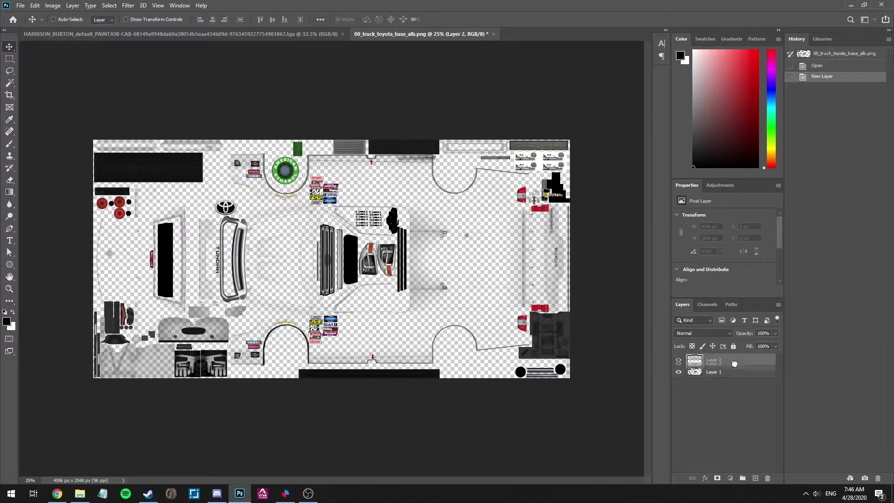
left_click_drag(734, 361, 734, 378)
left_click(10, 143)
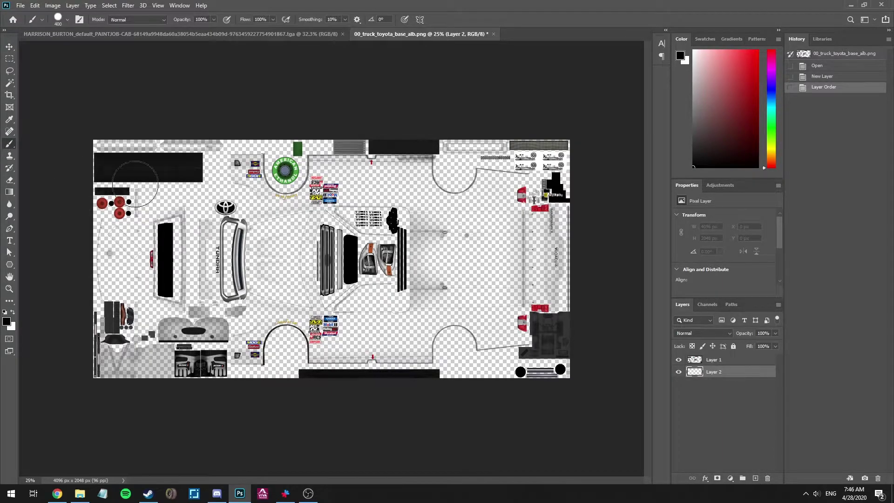
left_click_drag(228, 218, 203, 214)
mouse_move(396, 204)
left_mouse_down()
mouse_move(512, 209)
mouse_move(300, 258)
mouse_move(306, 338)
mouse_move(539, 348)
mouse_move(532, 353)
mouse_move(389, 353)
mouse_move(458, 361)
mouse_move(515, 320)
left_mouse_up()
left_click(678, 360)
left_click(678, 360)
- Close 00_truck_toyota_base_alb.png without saving the changes and switch back to the Move tool
right_click(444, 37)
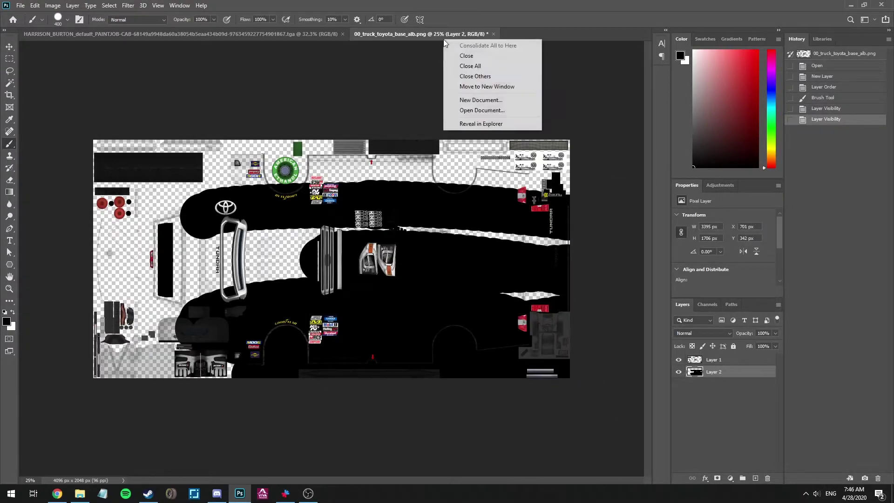
left_click(466, 55)
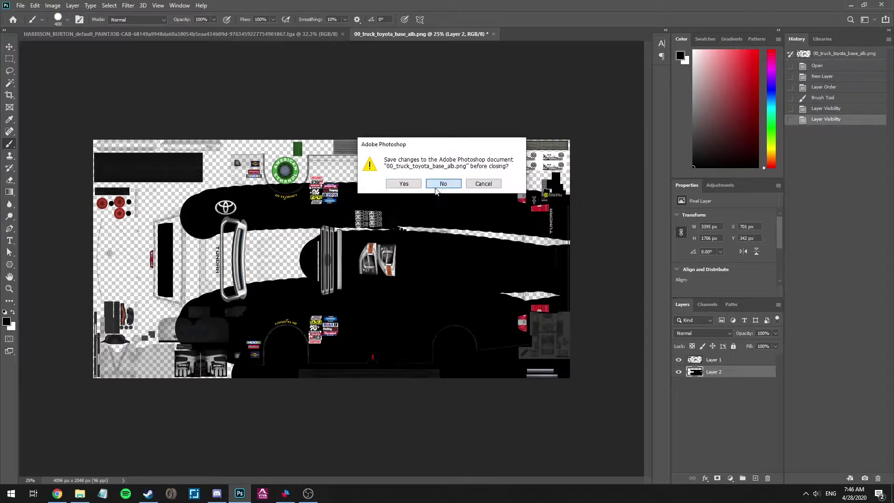
left_click(442, 183)
left_click(8, 47)
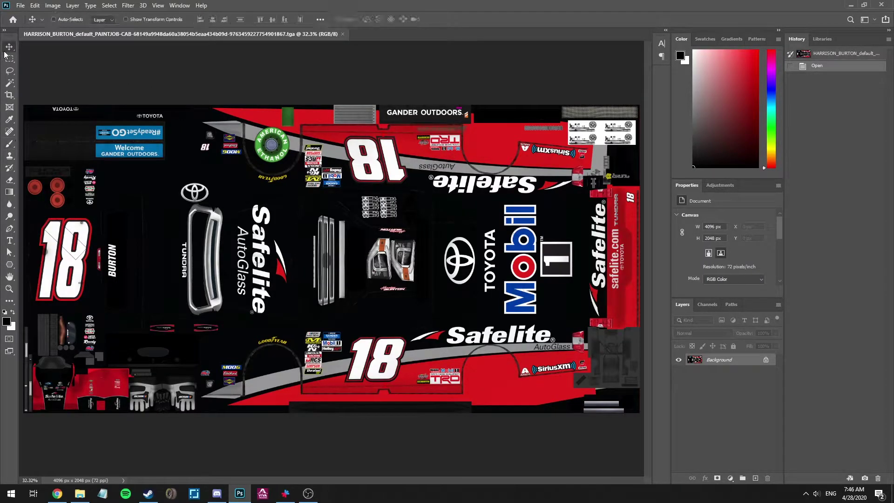
- Open 18_DJH_Konica_BankNYM_KBM.psd from the TRUCK folder to view the finished layered design, and close it again
left_click(21, 5)
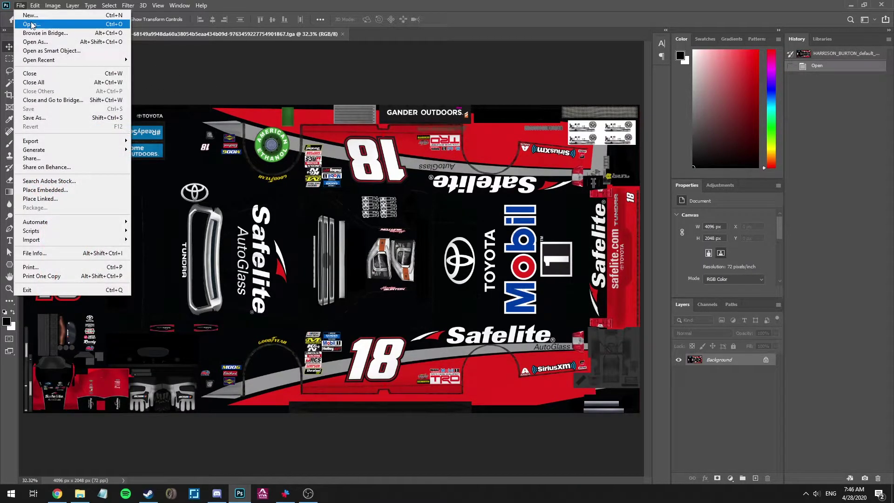
left_click(31, 24)
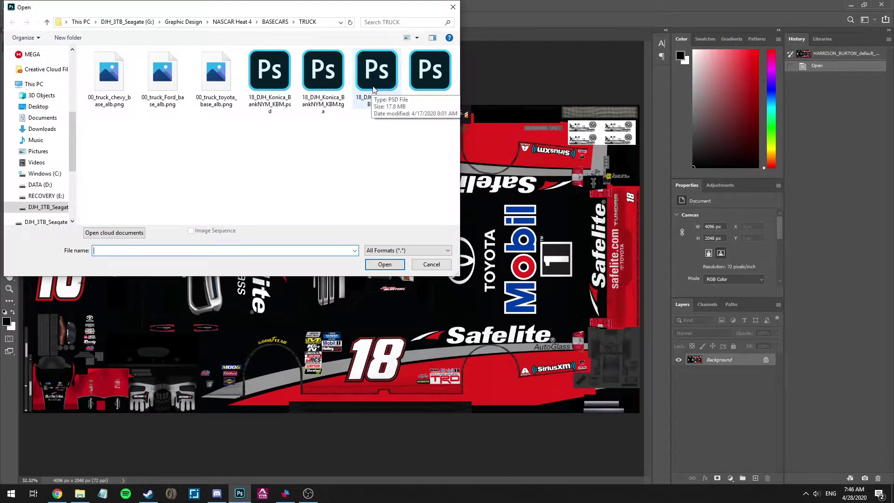
double_click(284, 90)
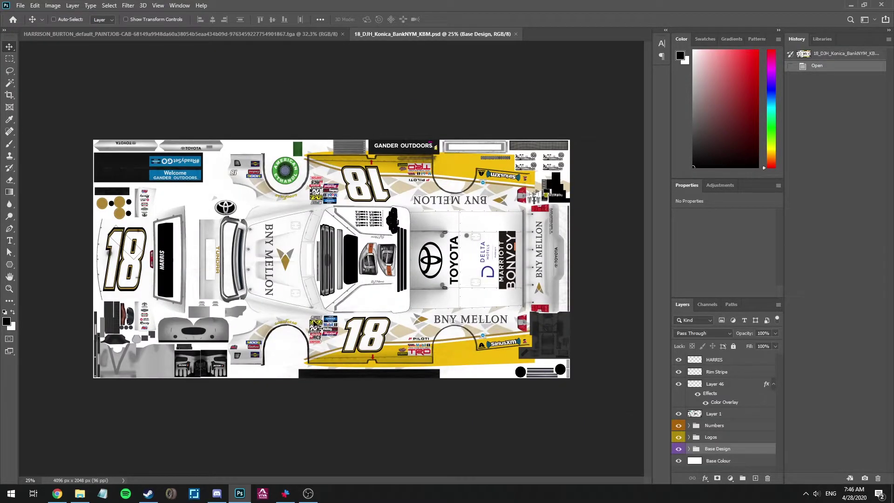
right_click(404, 36)
left_click(425, 49)
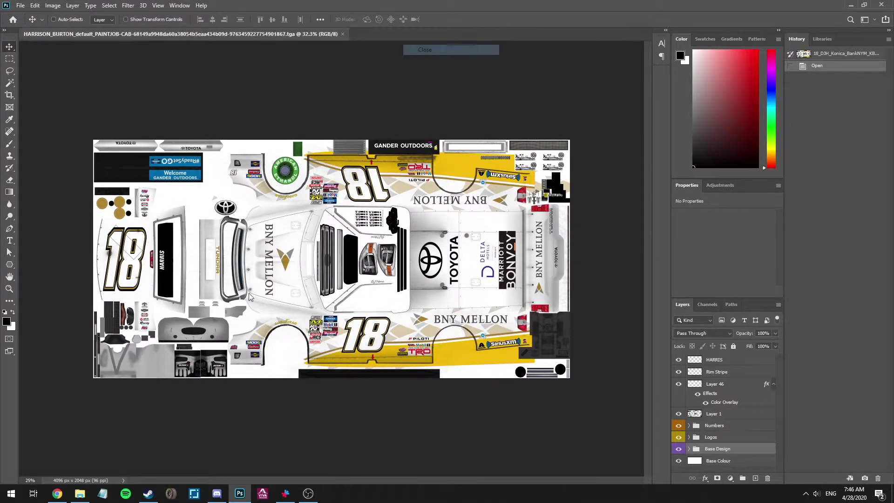
- From the Harrison Burton truck folder in File Explorer, revisit the PAINTJOB texture and open the CARNUMBER TGA file
left_click(80, 494)
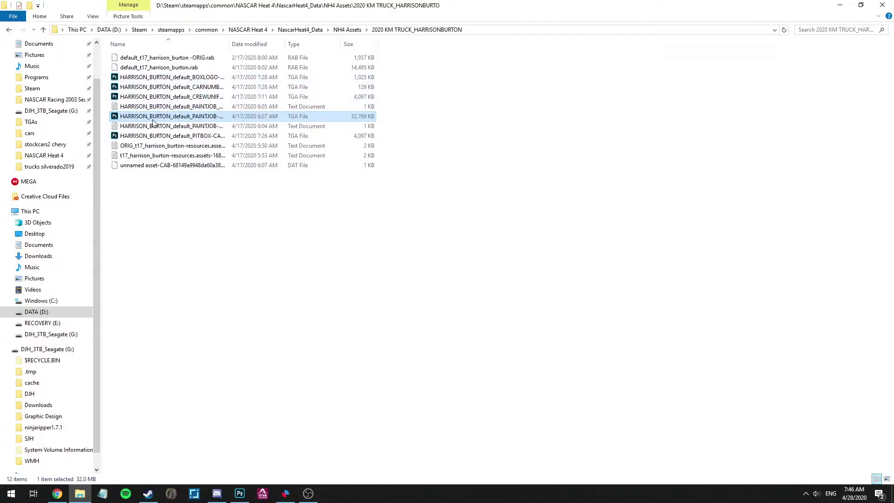
double_click(200, 122)
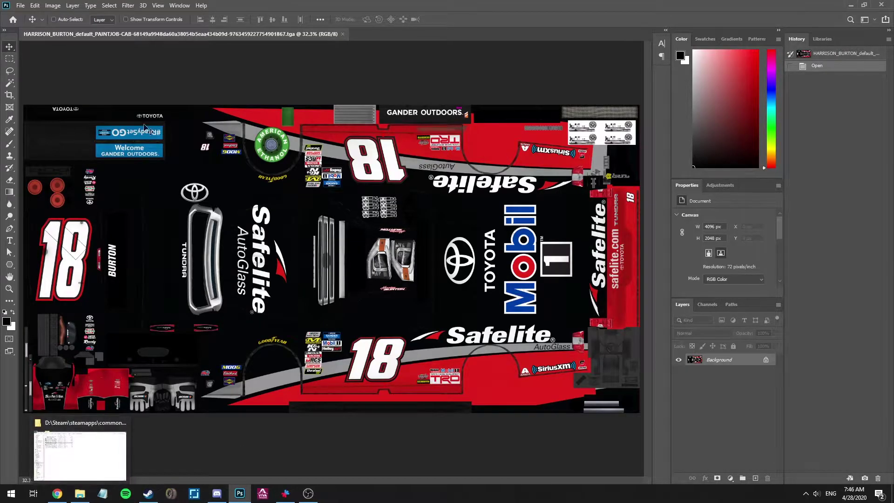
left_click(79, 494)
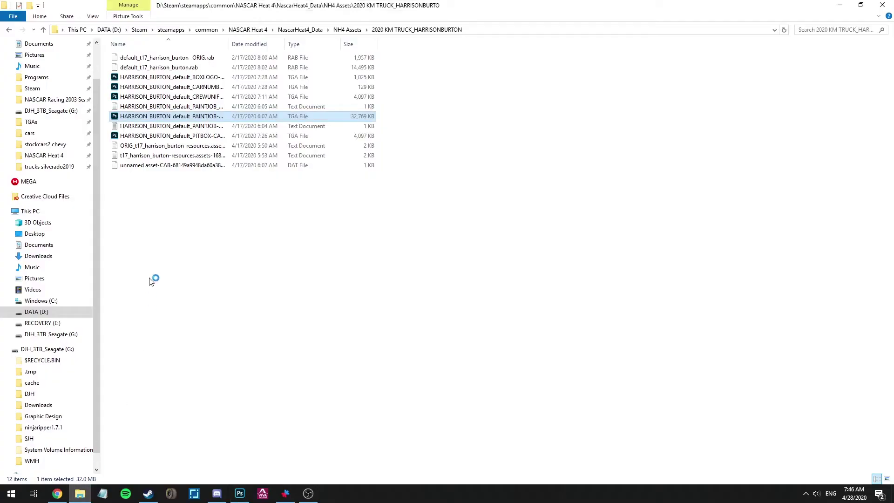
left_click(180, 86)
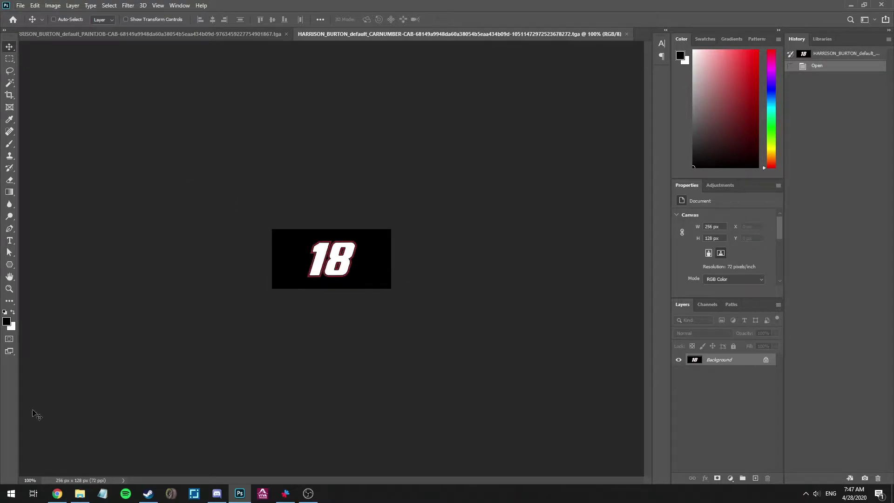
- Open the CREWUNIFORM TGA from the same truck folder and fit it to the screen
left_click(79, 493)
double_click(170, 96)
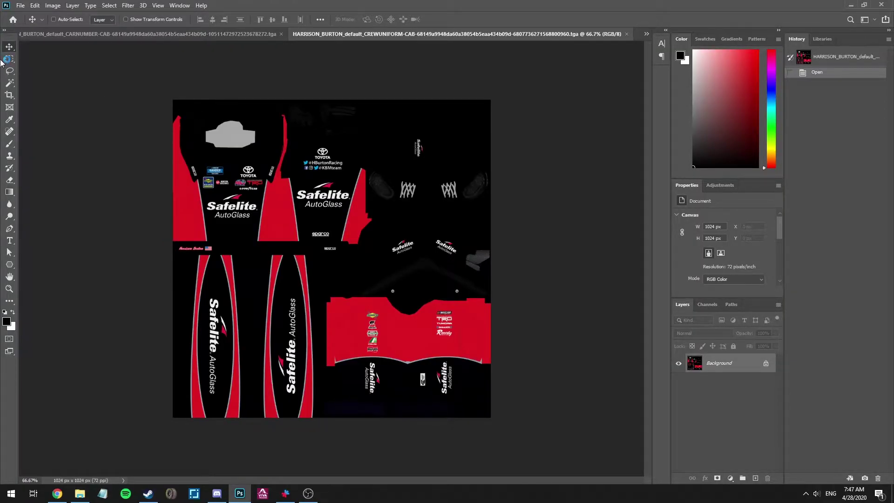
left_click(157, 5)
left_click(185, 95)
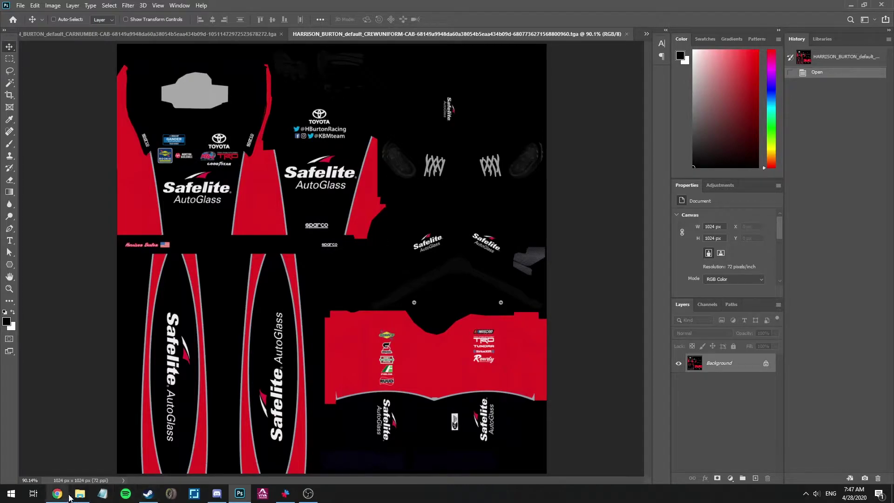
- Return to the truck folder and open the PITBOX TGA texture in Photoshop
mouse_move(79, 494)
left_click(82, 467)
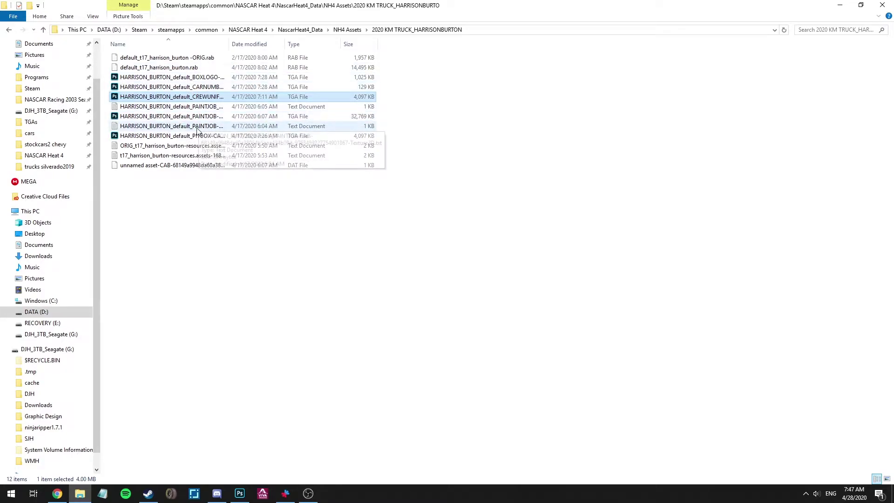
left_click(200, 136)
double_click(200, 137)
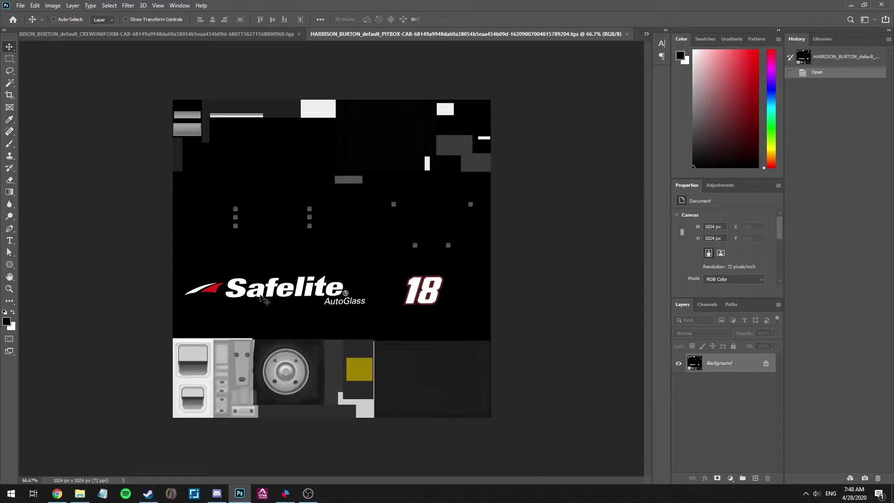
left_click(20, 6)
left_click(33, 25)
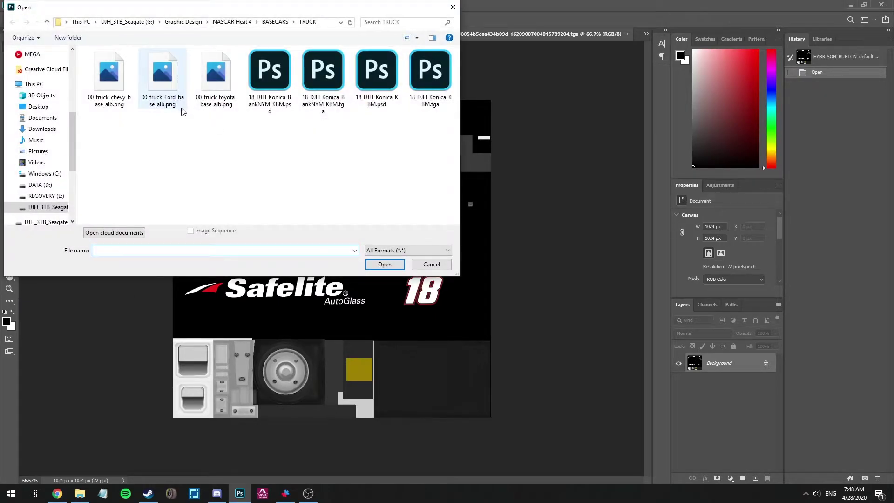
left_click(423, 260)
- Switch to the truck folder in File Explorer and open the BOXLOGO TGA texture
left_click(80, 494)
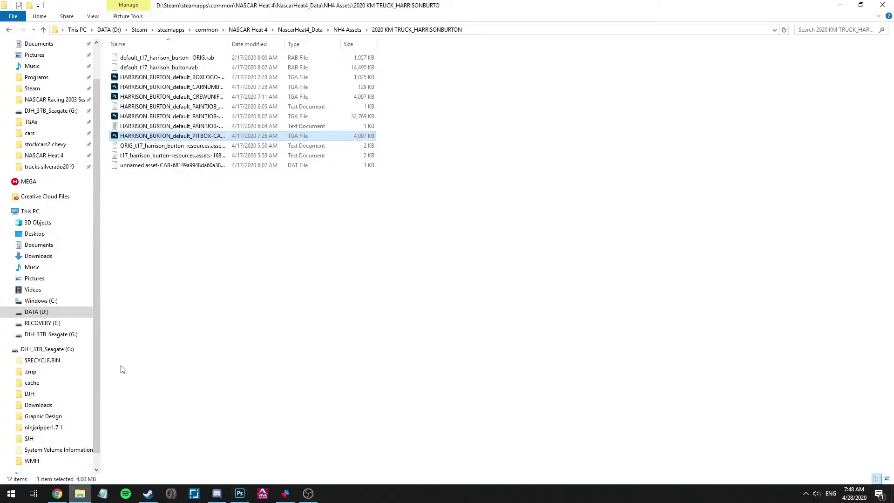
double_click(191, 78)
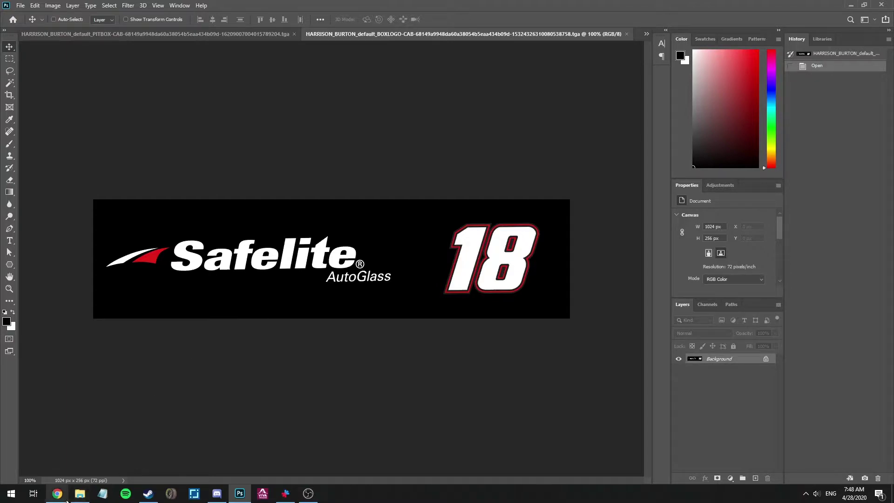
- Back in File Explorer, look at the NH4 Assets folder and reopen its 2020 KM TRUCK_HARRISONBURTON subfolder
mouse_move(76, 499)
left_click(89, 454)
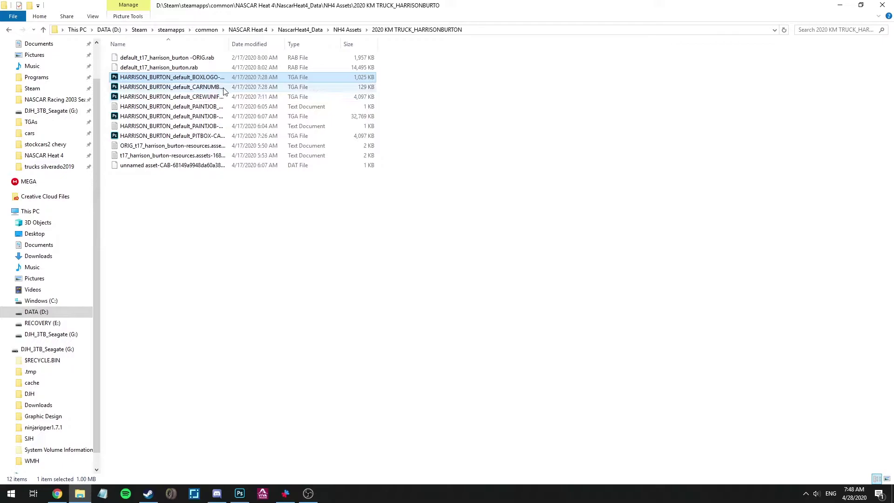
left_click(272, 177)
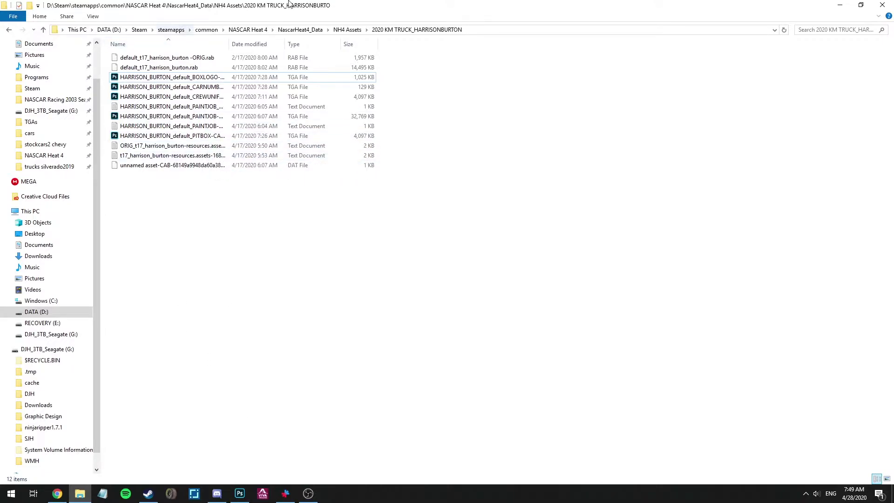
left_click(345, 30)
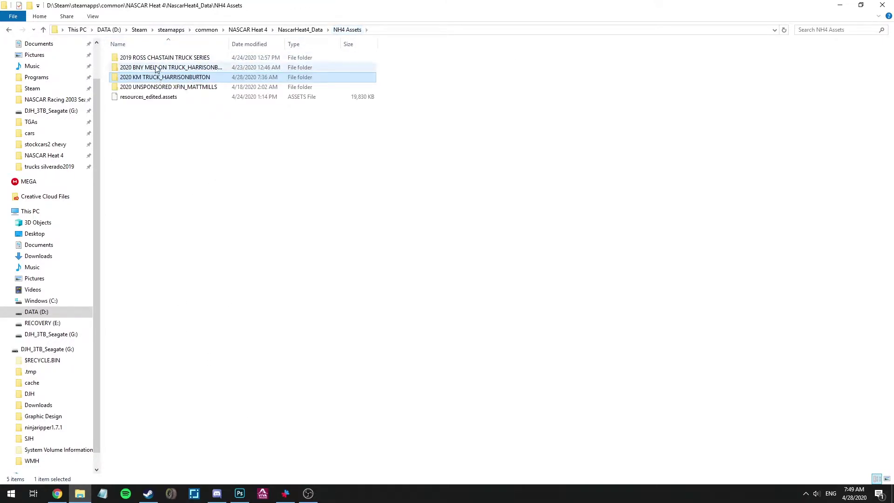
double_click(165, 77)
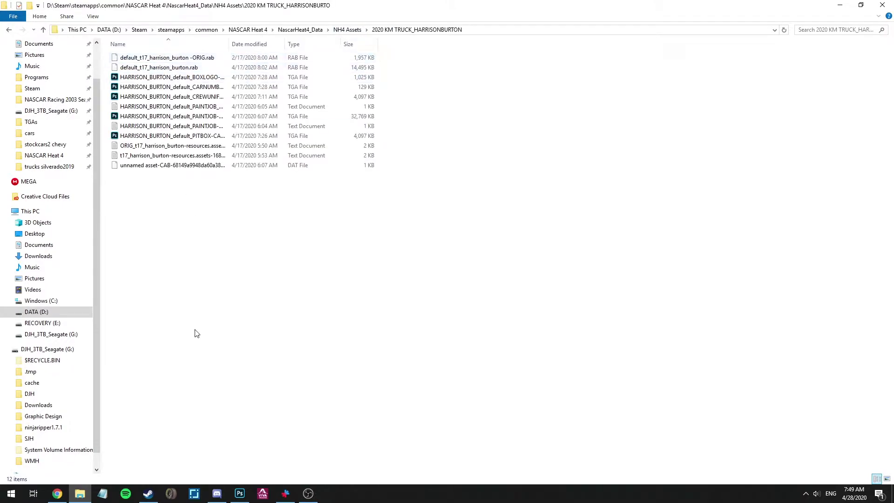
- Switch to Photoshop, open 18_DJH_KonicaMinolta_KBM_CREWUNIFORM.psd from the NASCAR Heat 4 CREWUNIFORM folder to view it, and close it
left_click(240, 494)
left_click(21, 5)
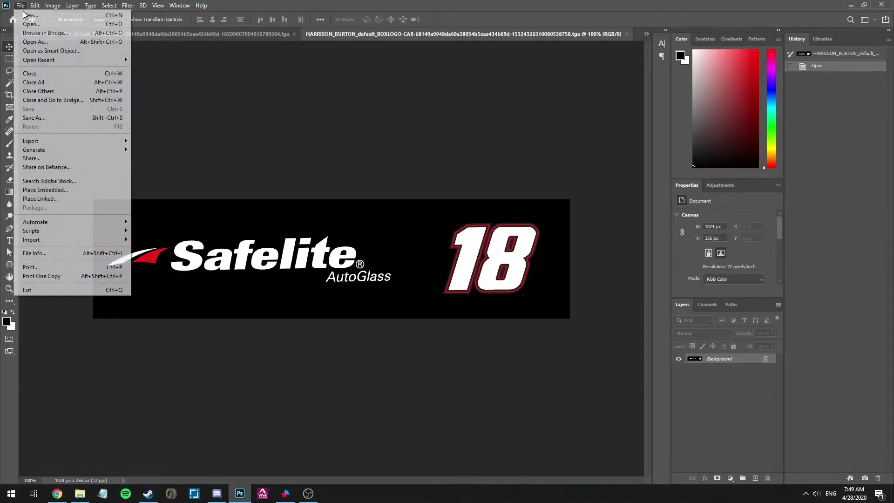
left_click(31, 24)
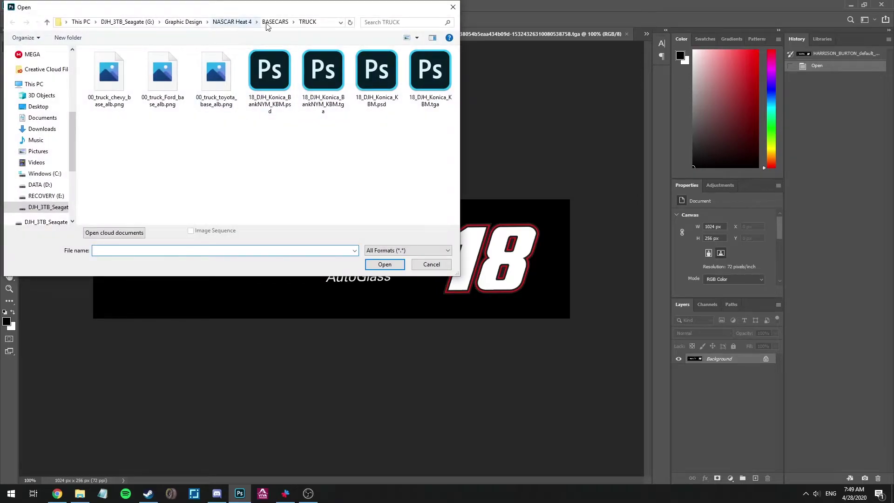
left_click(263, 23)
left_click(234, 24)
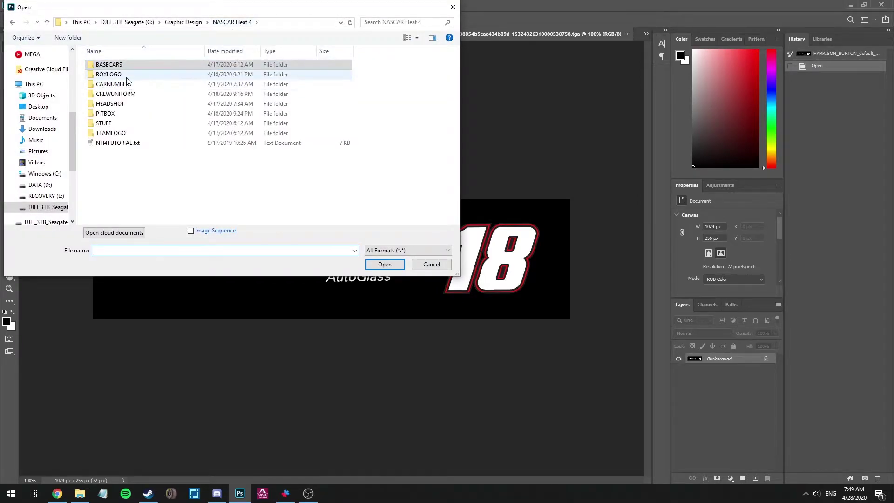
double_click(124, 95)
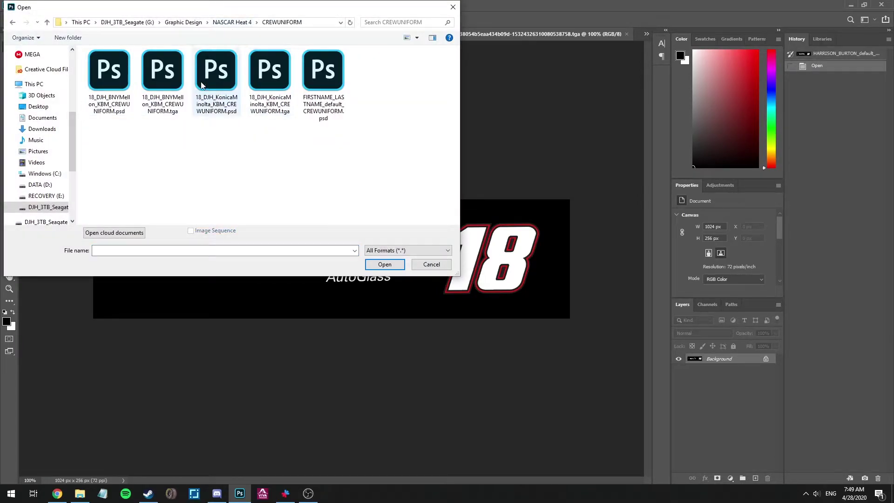
double_click(235, 86)
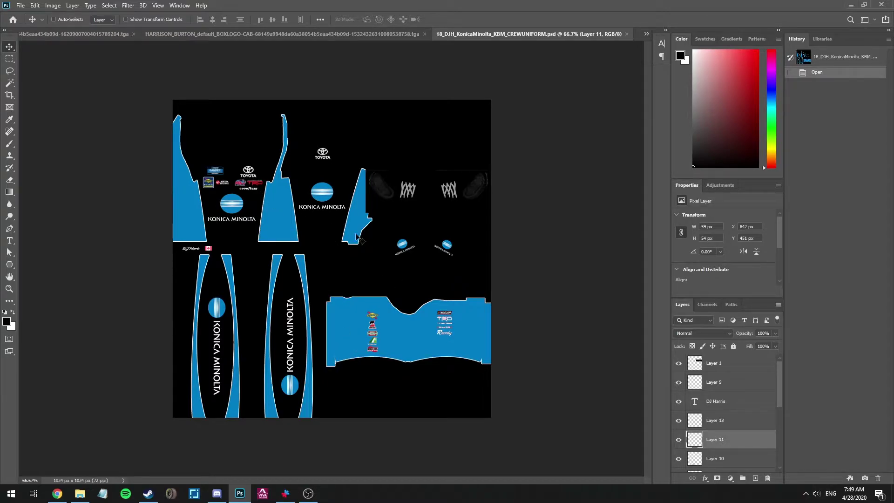
right_click(538, 35)
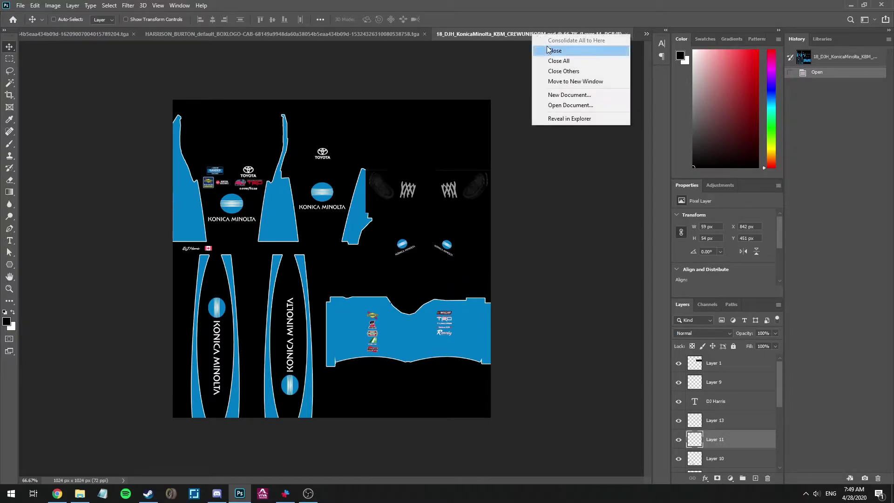
left_click(547, 48)
- Browse the STUFF and TEAMLOGO folders inside the NASCAR Heat 4 design directory for available templates
left_click(21, 5)
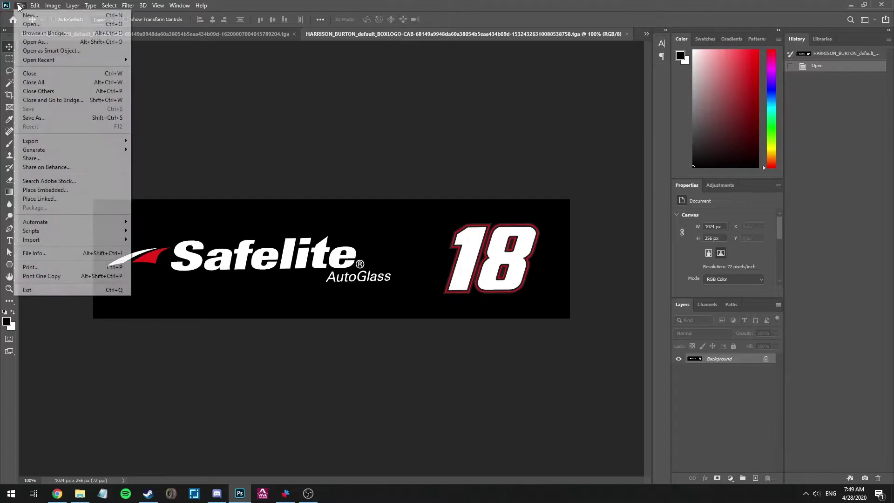
left_click(28, 24)
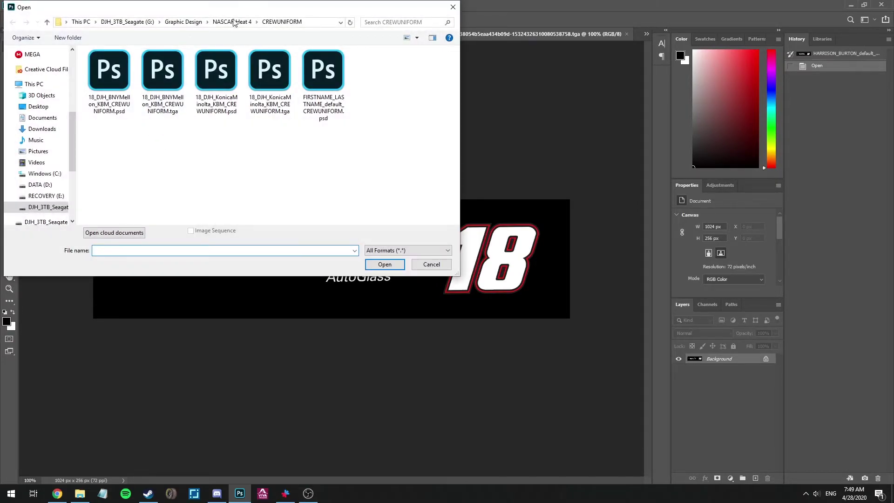
left_click(234, 22)
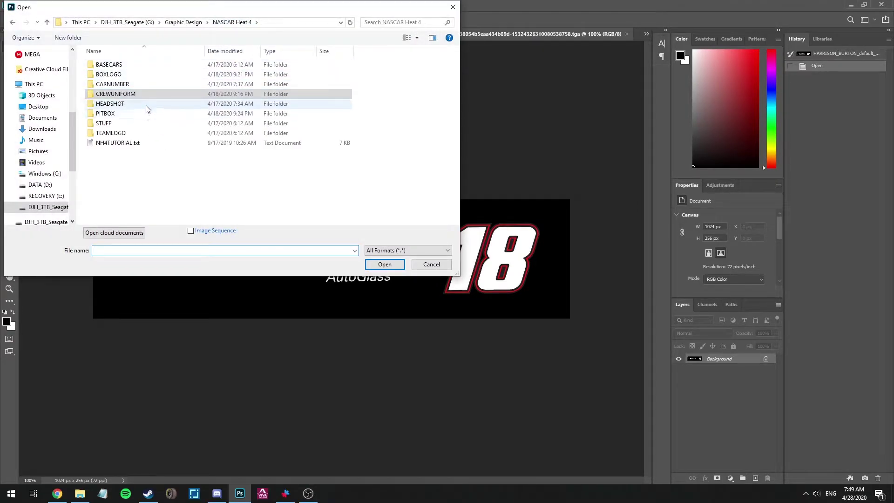
double_click(121, 126)
left_click(217, 23)
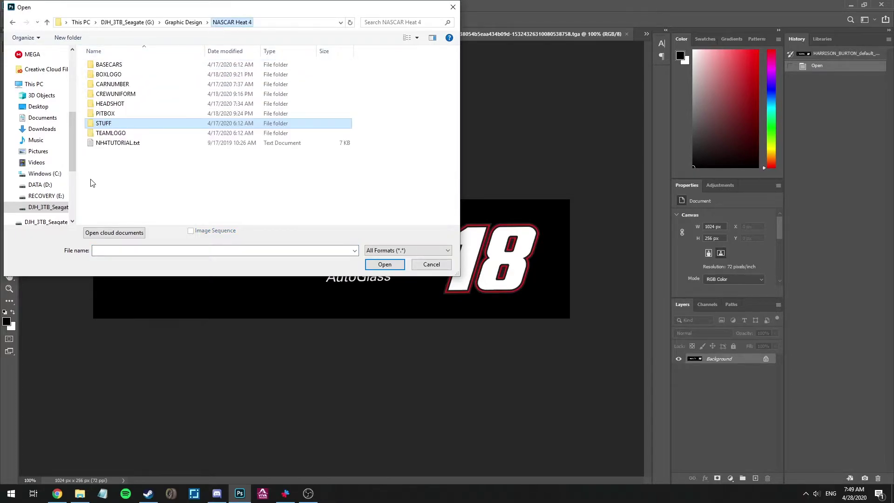
double_click(111, 134)
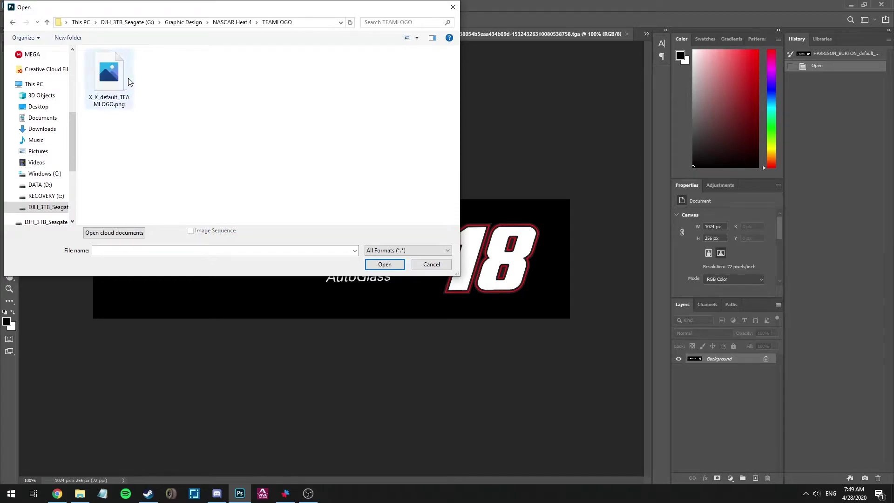
left_click(232, 22)
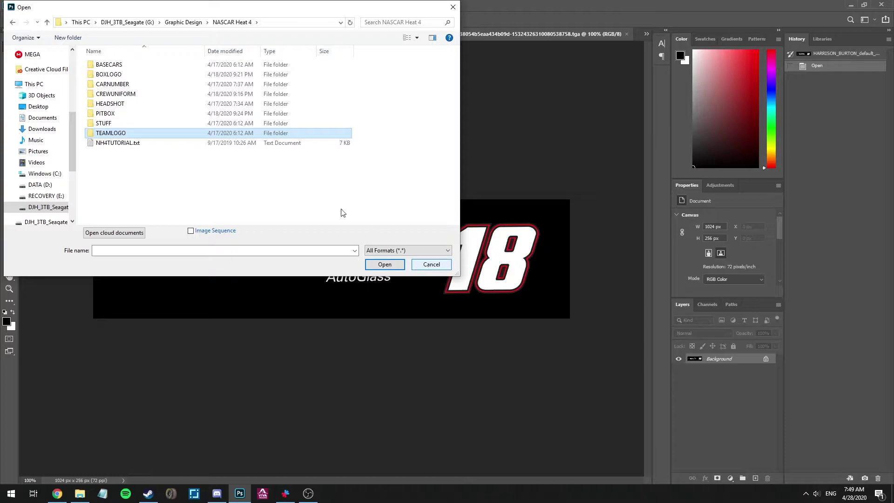
- Open 00_truck_toyota_base_alb.png from the BASECARS TRUCK folder and add a new empty layer to it
double_click(112, 65)
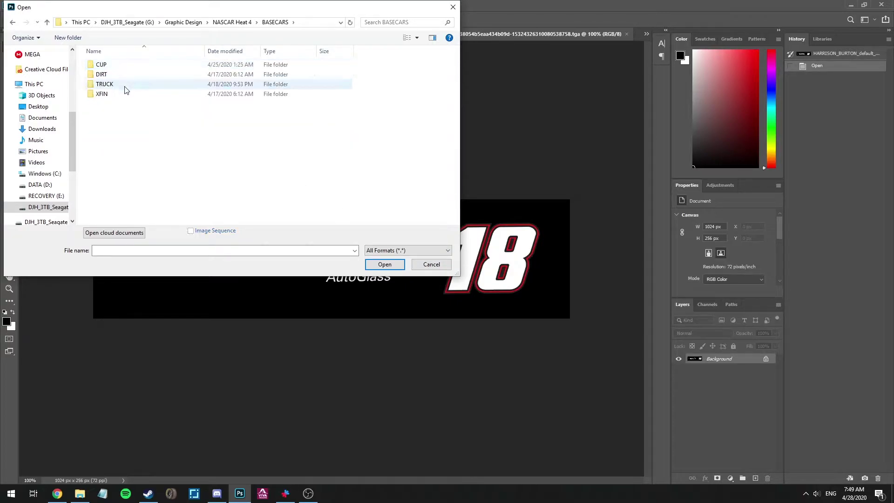
double_click(122, 85)
double_click(216, 75)
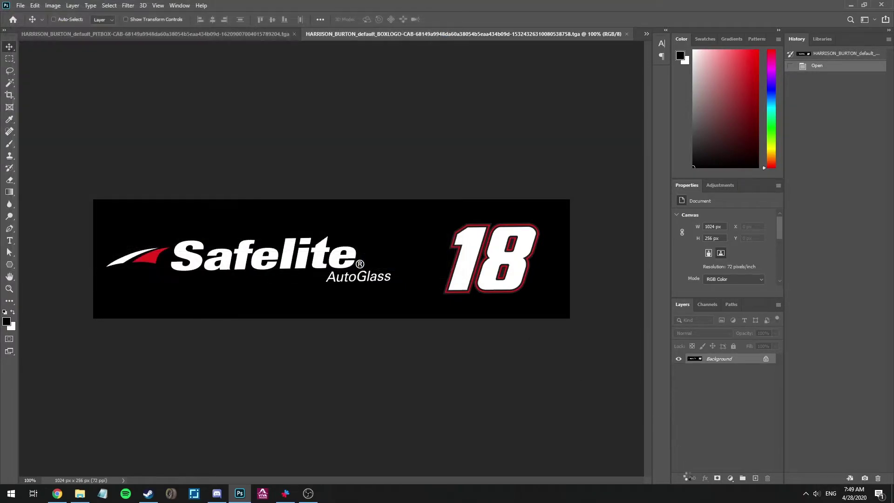
key("ctrl+shift+alt+n")
- Set the foreground colour to PatientPop Green, 07c597, copying the hex code from Colours.txt in Notepad
key("b")
key("x")
left_click(6, 321)
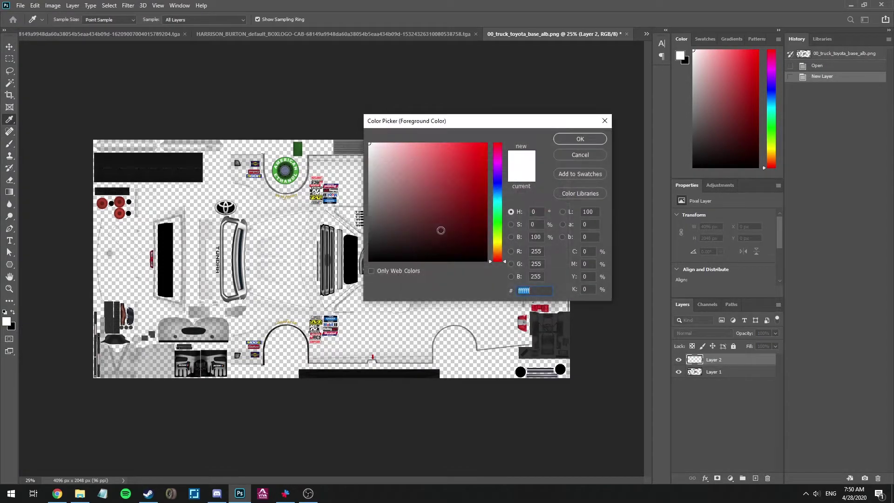
left_click(497, 207)
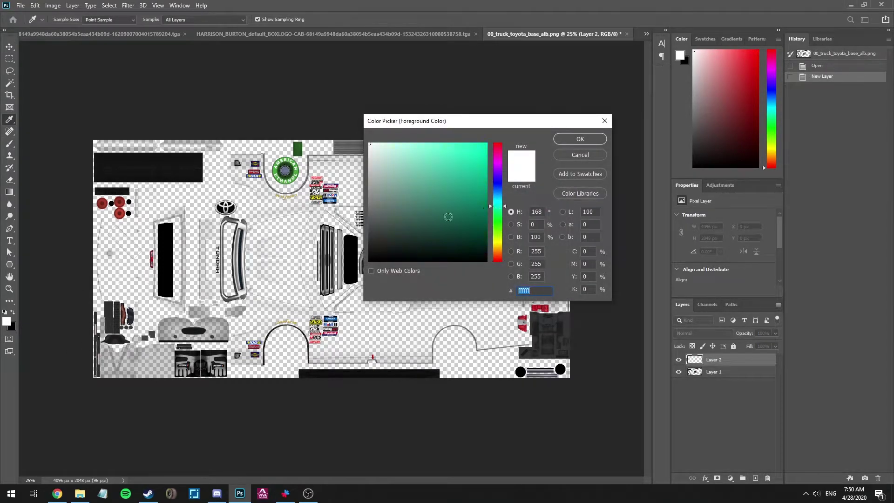
right_click(102, 493)
left_click(89, 346)
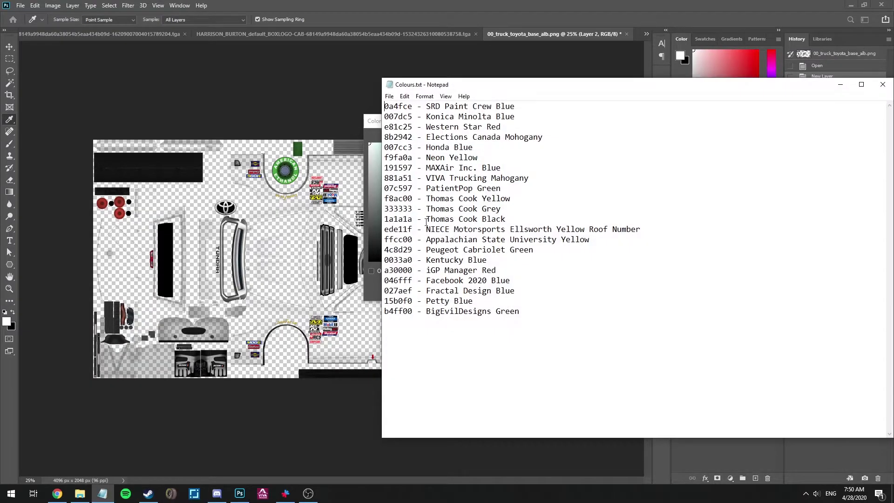
double_click(414, 188)
key("ctrl+c")
left_click(270, 236)
key("ctrl+v")
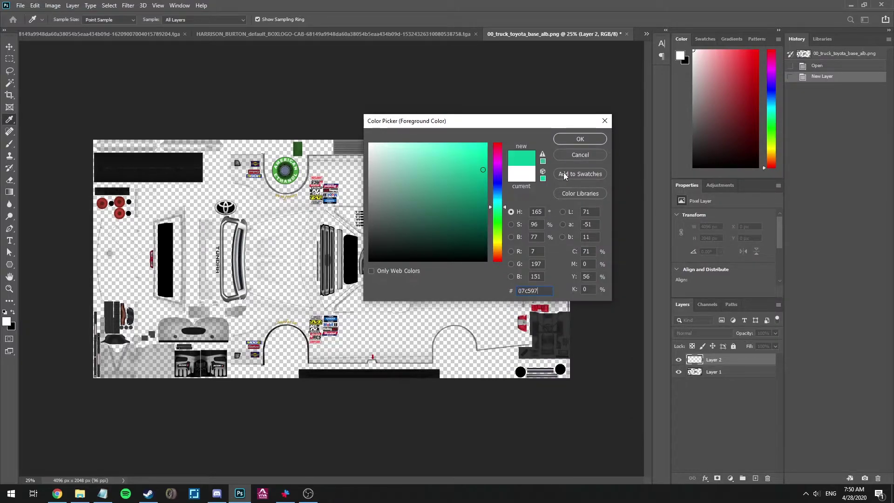
left_click(577, 140)
- Place Layer 2 beneath Layer 1 and paint the whole canvas green on it with a much larger brush
key("b")
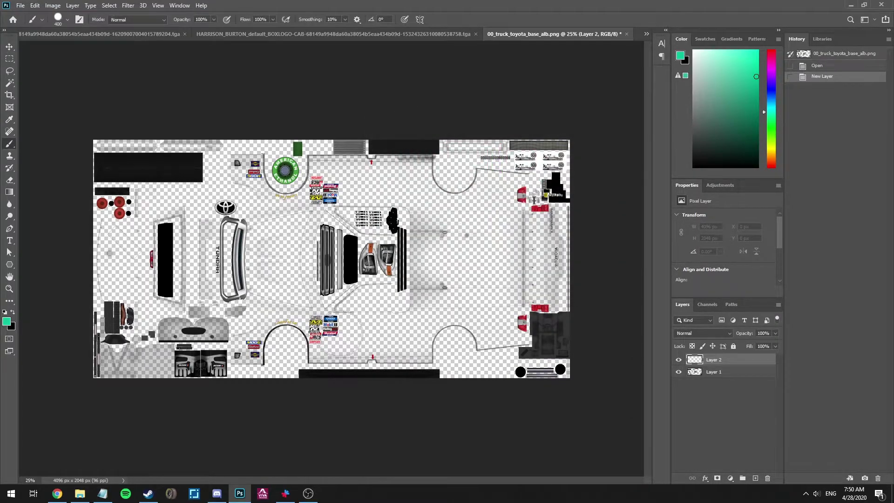
key("bracketright")
key("bracketright")
key("bracketright")
key("bracketright")
key("bracketright")
key("bracketright")
mouse_move(276, 344)
left_mouse_down()
mouse_move(326, 348)
mouse_move(617, 314)
mouse_move(608, 316)
left_mouse_up()
key("ctrl+z")
left_click_drag(716, 362, 716, 378)
mouse_move(282, 363)
left_mouse_down()
mouse_move(414, 332)
mouse_move(703, 336)
mouse_move(761, 195)
mouse_move(19, 168)
mouse_move(119, 360)
mouse_move(434, 402)
left_mouse_up()
- Add the number 18 as white (ffffff) text on the truck's side panel along the lower part of the template
key("m")
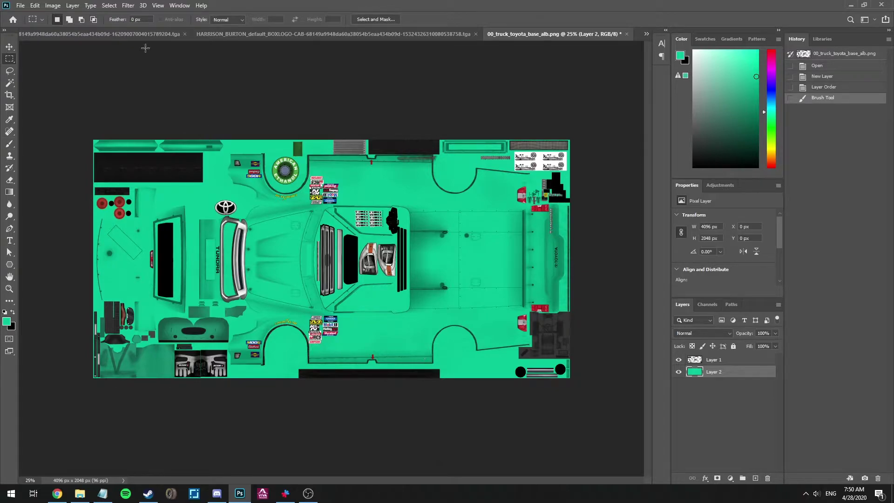
key("t")
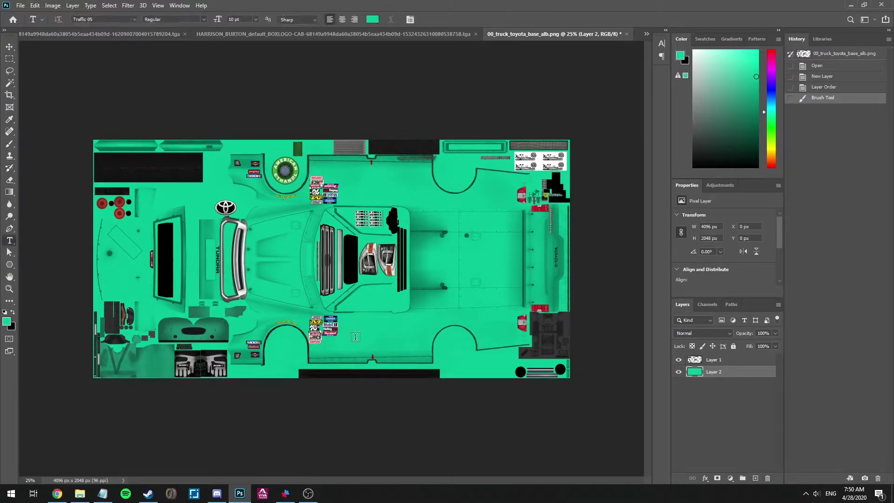
left_click(357, 336)
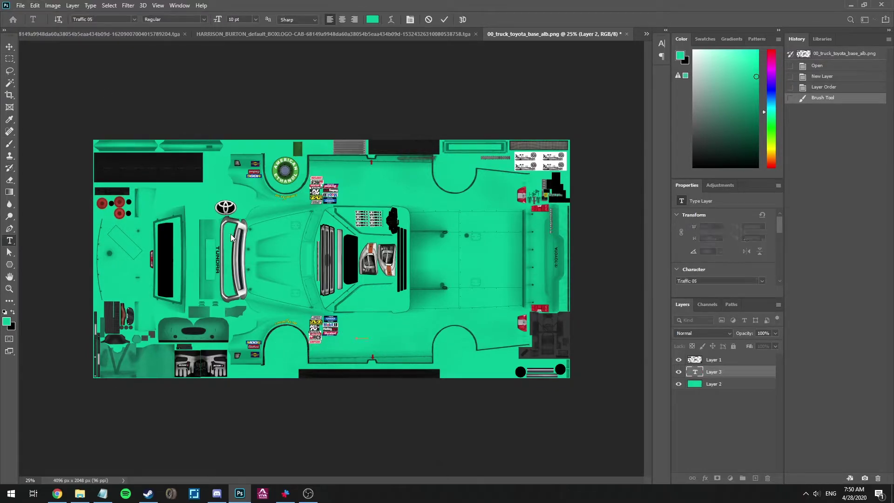
left_click(373, 19)
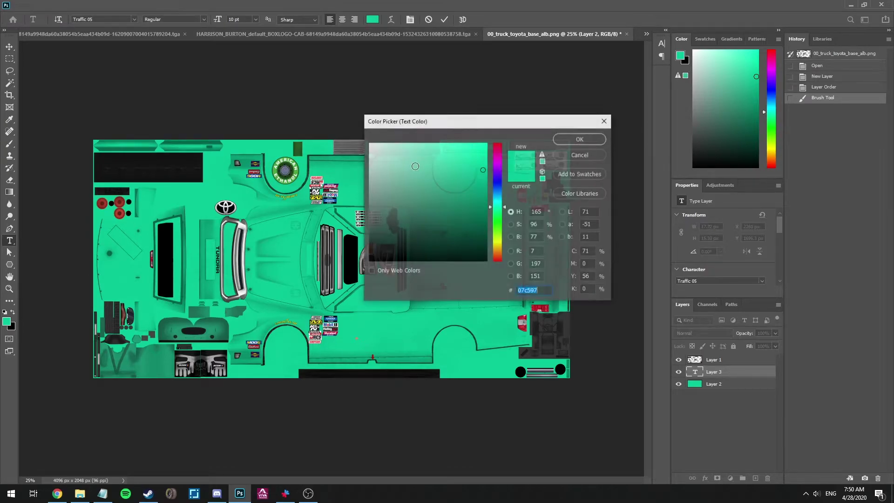
type("ffffff")
key("Return")
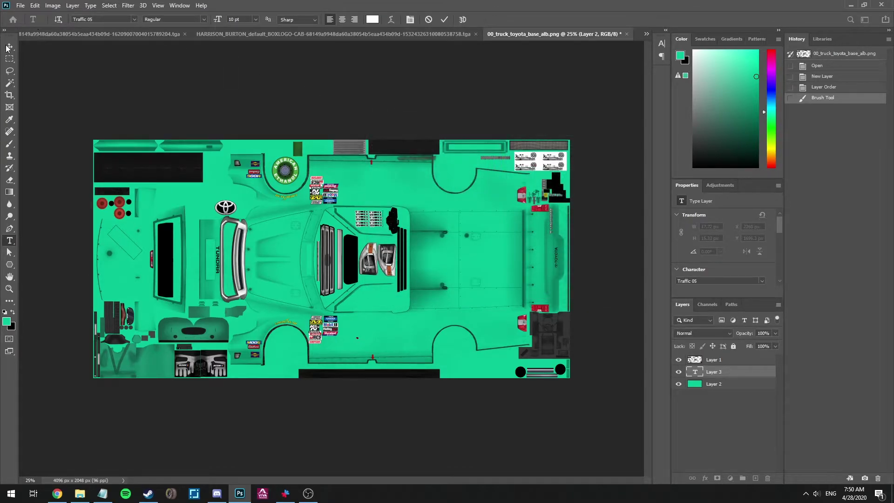
scroll(373, 350, "up", 2)
key("ctrl+Return")
- Scale the 18 up to about 440 px wide and position it on the truck's lower side panel
key("ctrl+t")
left_click_drag(346, 334, 393, 339)
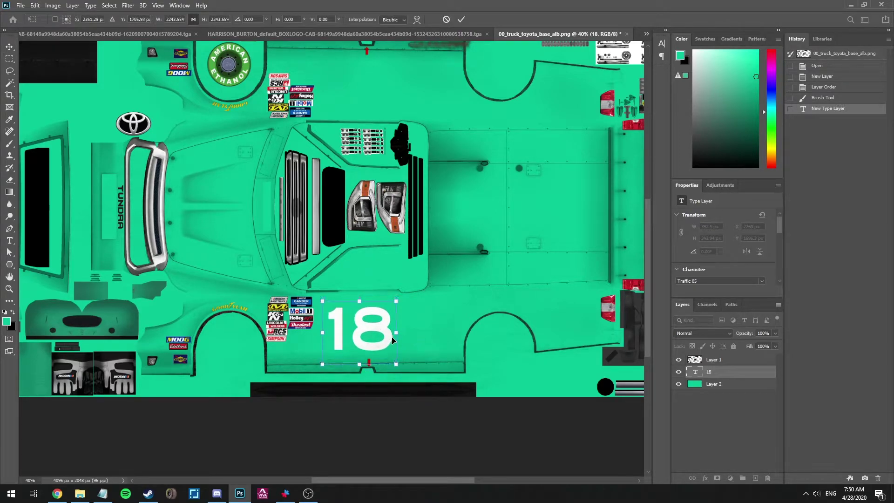
left_click_drag(393, 304, 388, 325)
key("Return")
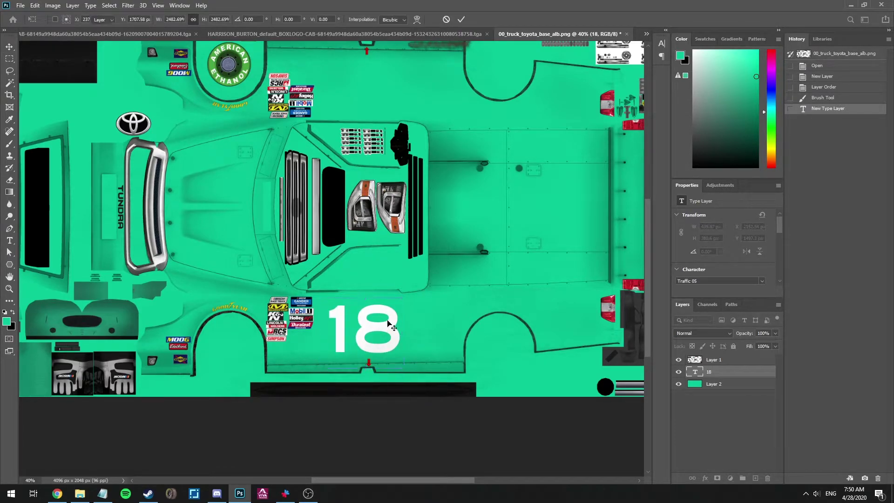
- Change the font of the 18 to ITC Bolt Bold BT and adjust the number's position
double_click(360, 307)
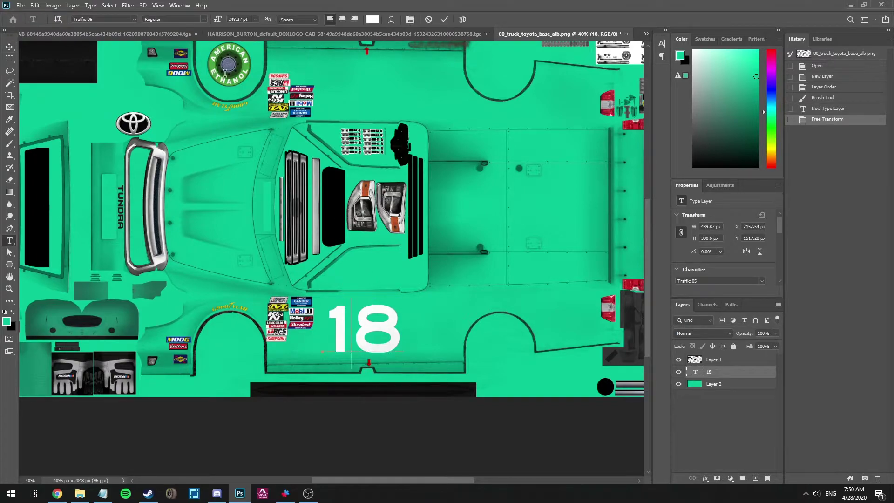
left_click(120, 20)
left_click(134, 19)
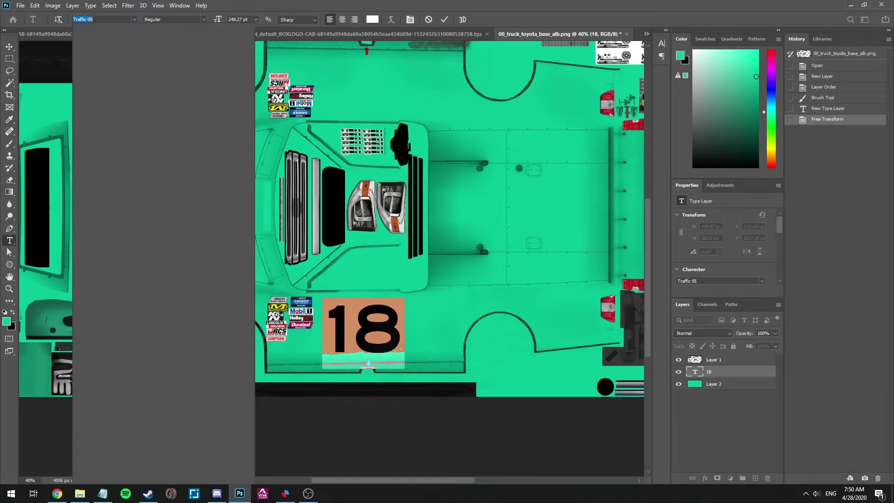
type("bolt")
key("Return")
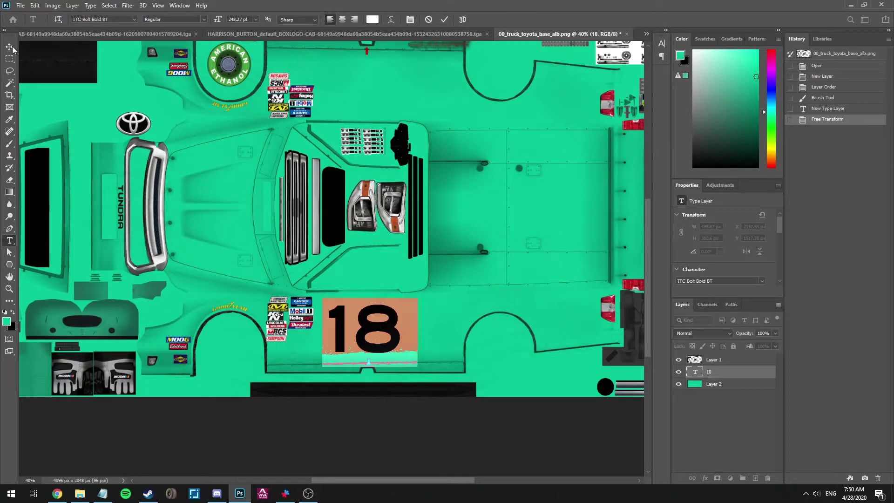
left_click(302, 270)
- Set the tracking of the 18 to -110 and reposition the number on the lower side panel
double_click(371, 317)
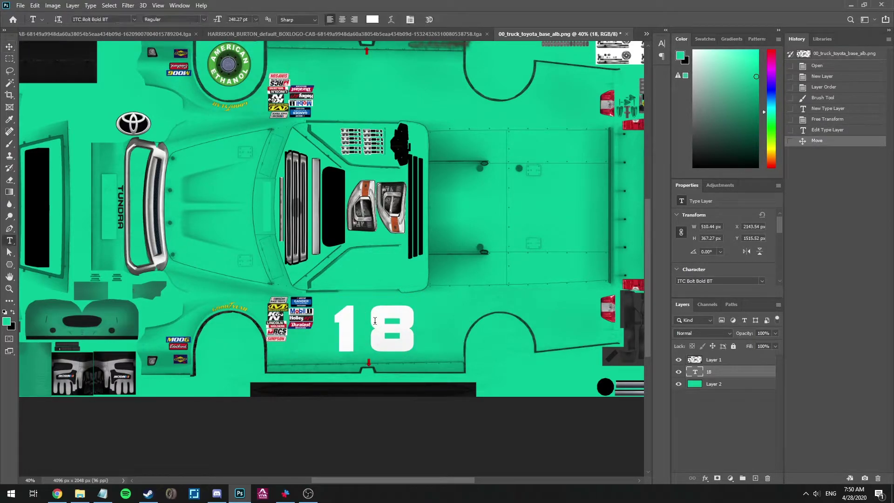
key("ctrl+a")
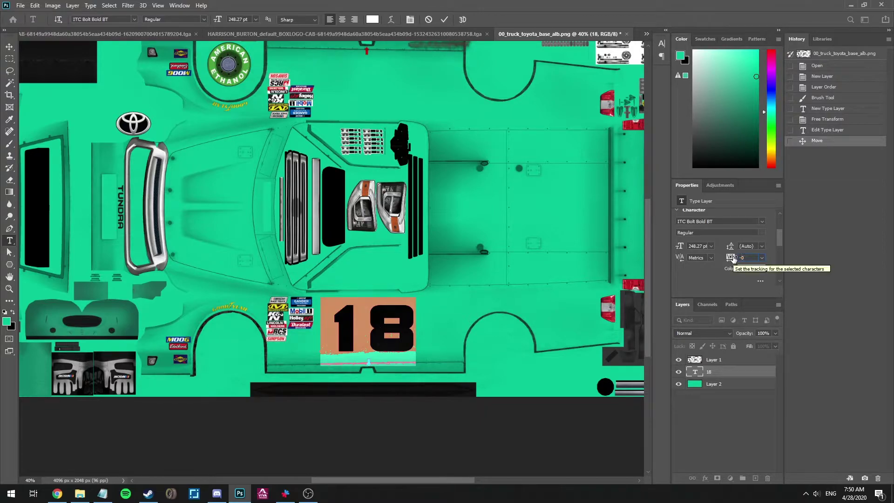
key("Return")
left_click(735, 259)
type("-110")
key("Return")
left_click(9, 47)
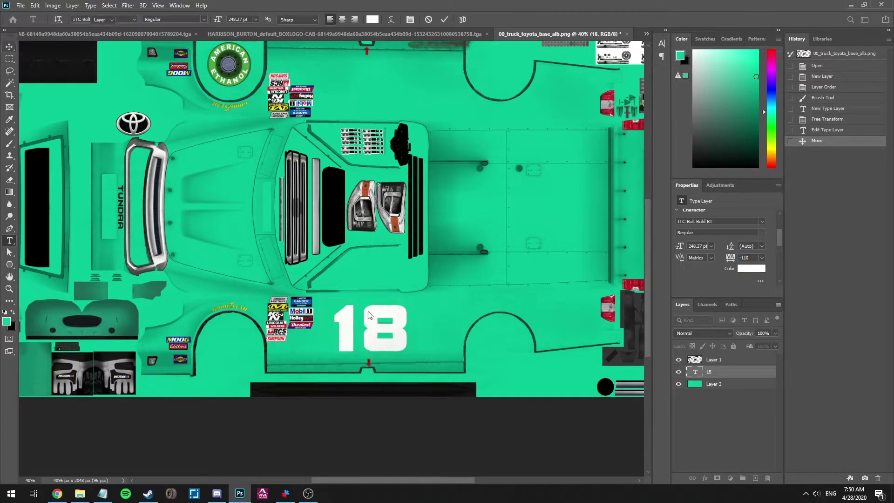
left_click_drag(366, 341, 368, 341)
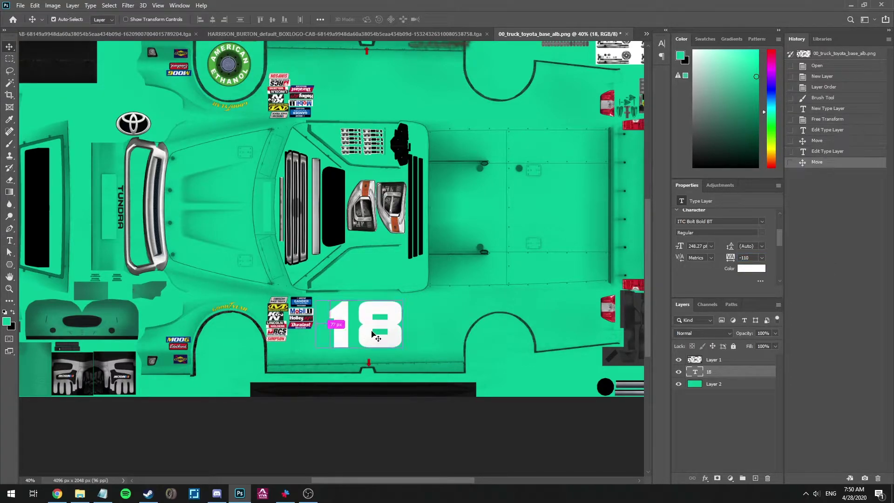
- Duplicate the 18, rotate the copy 180 degrees and place it on the truck's opposite side panel
key("ctrl+j")
key("ctrl+t")
type("18")
key("Return")
left_click_drag(399, 322, 378, 99)
- Duplicate the original 18 layer and move the copy onto the roof area at the template's left end
scroll(383, 211, "down", 1)
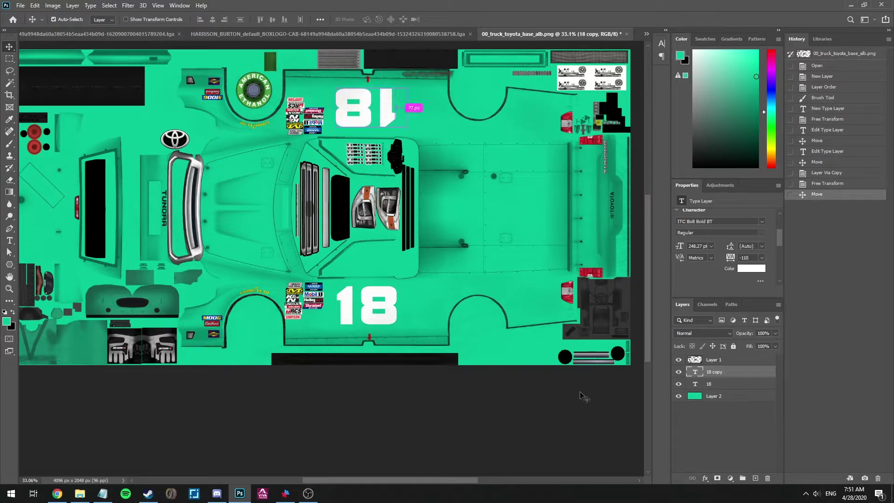
left_click(711, 385)
key("ctrl+j")
scroll(419, 326, "down", 2)
left_click_drag(420, 325, 198, 256)
scroll(198, 256, "up", 2)
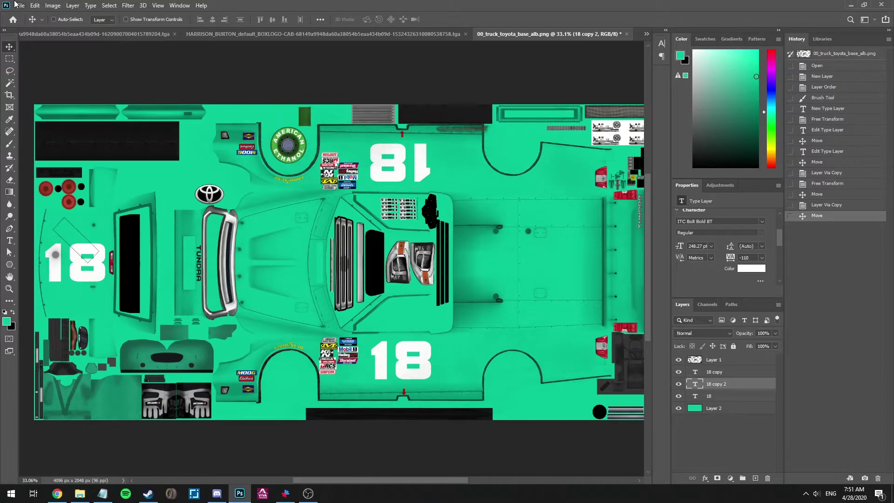
- Start saving a copy of the paint scheme under a new name with Targa (TGA) as the file format
left_click(18, 5)
left_click(46, 116)
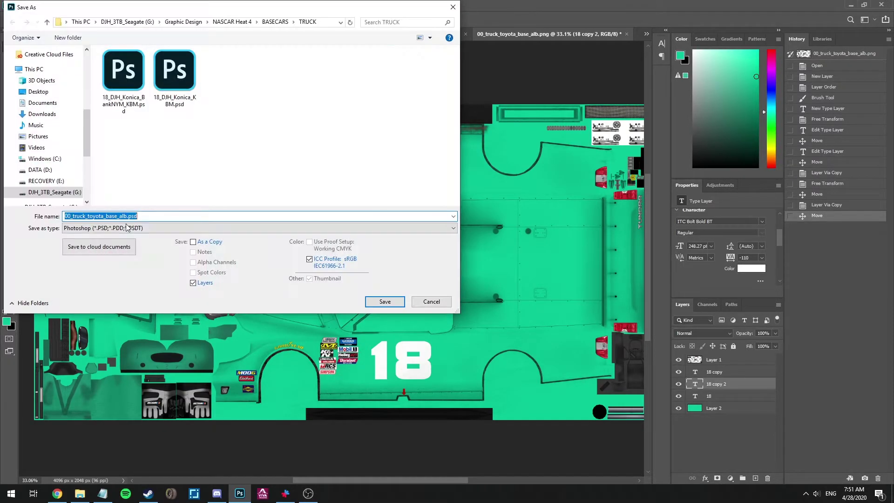
left_click(127, 227)
left_click(135, 393)
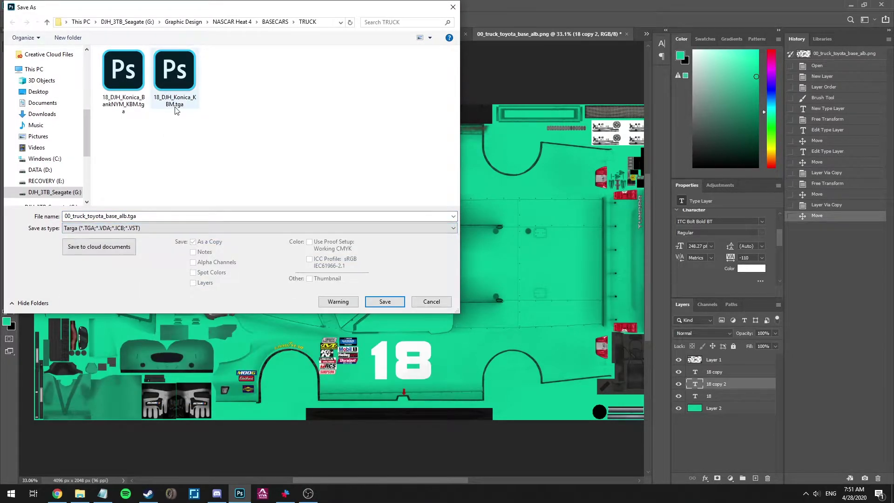
- Retrace the save location from the DJH_3TB_Seagate (G:) drive through Graphic Design, NASCAR Heat 4 and BASECARS to the TRUCK folder
left_click(185, 26)
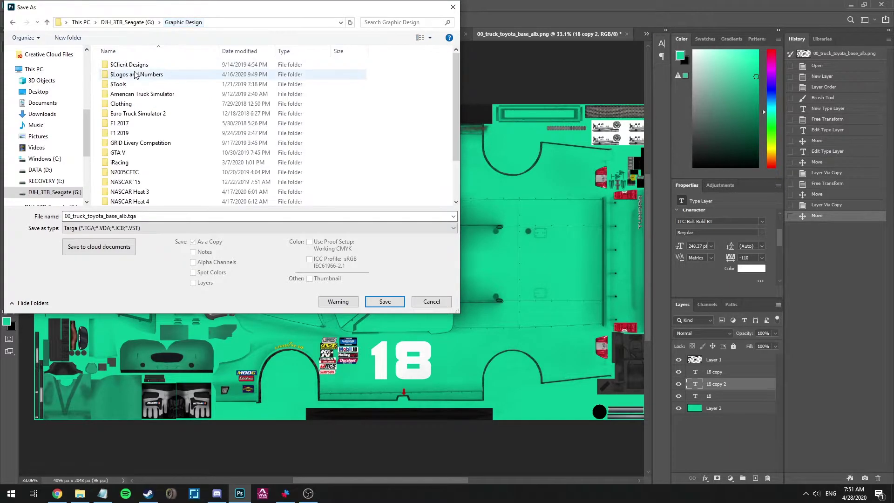
left_click(133, 22)
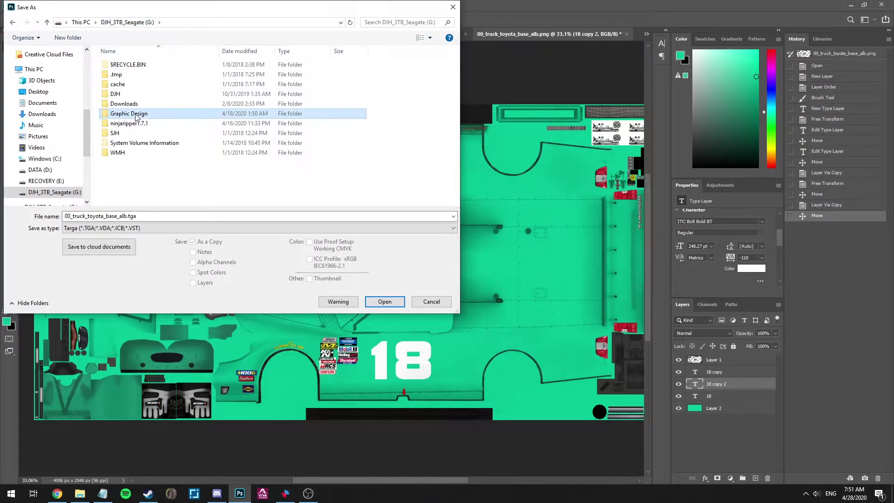
double_click(128, 113)
scroll(126, 126, "down", 2)
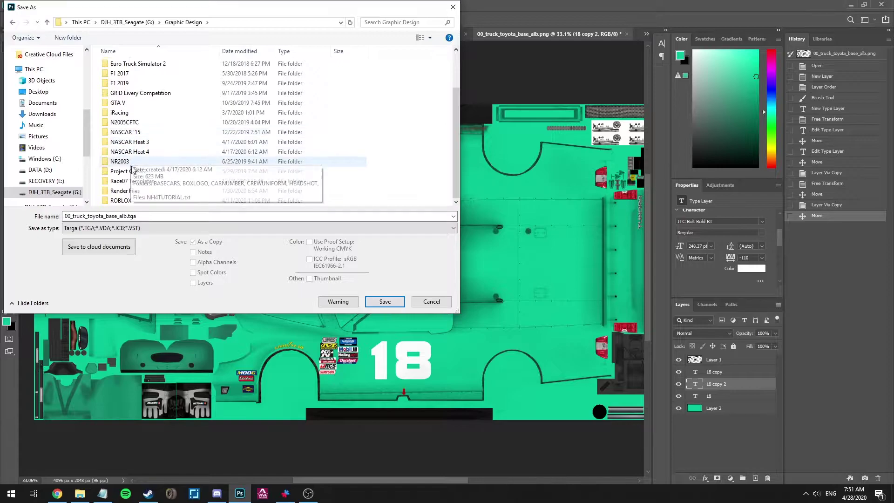
scroll(152, 175, "up", 2)
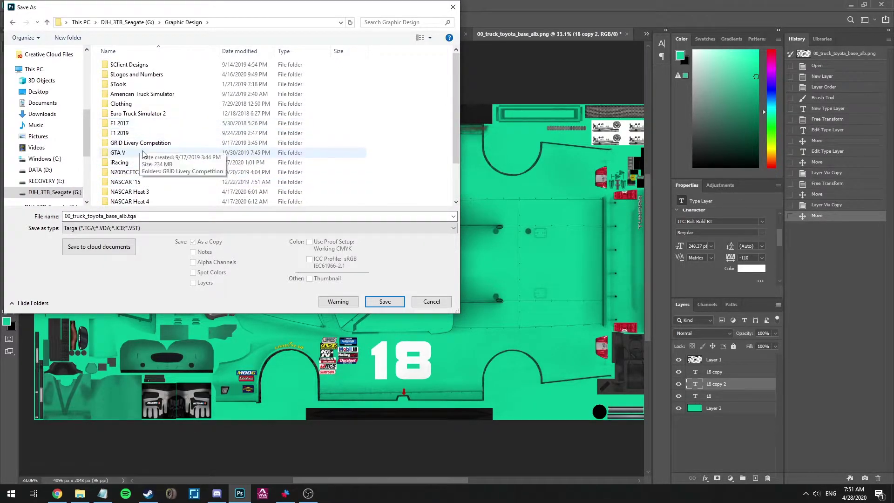
scroll(135, 153, "down", 2)
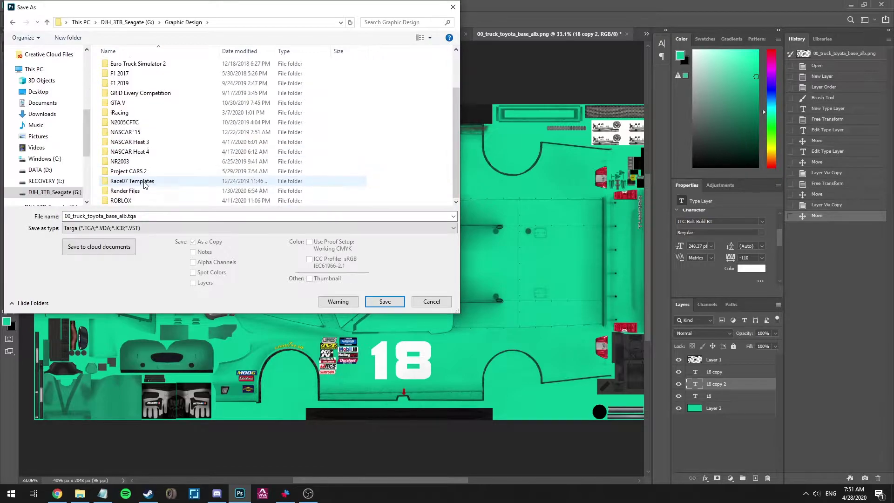
double_click(121, 153)
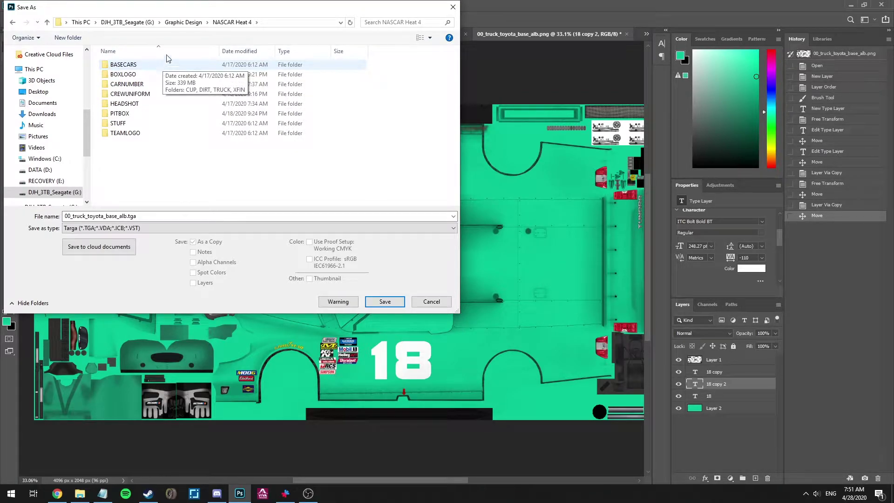
double_click(122, 64)
left_click(129, 87)
double_click(129, 87)
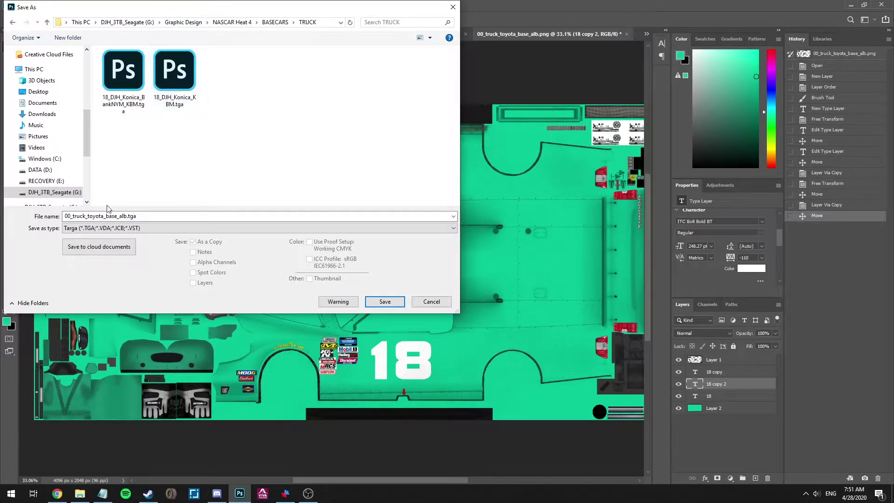
- Name the file VideoTutorial.tga and save it in the TRUCK folder with the default Targa options
left_click(123, 217)
type("VideoTutorial")
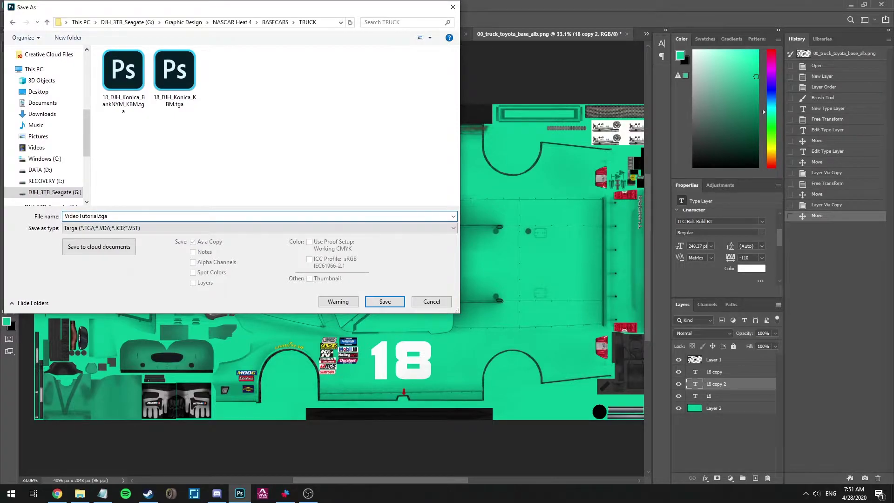
key("Return")
key("Return")
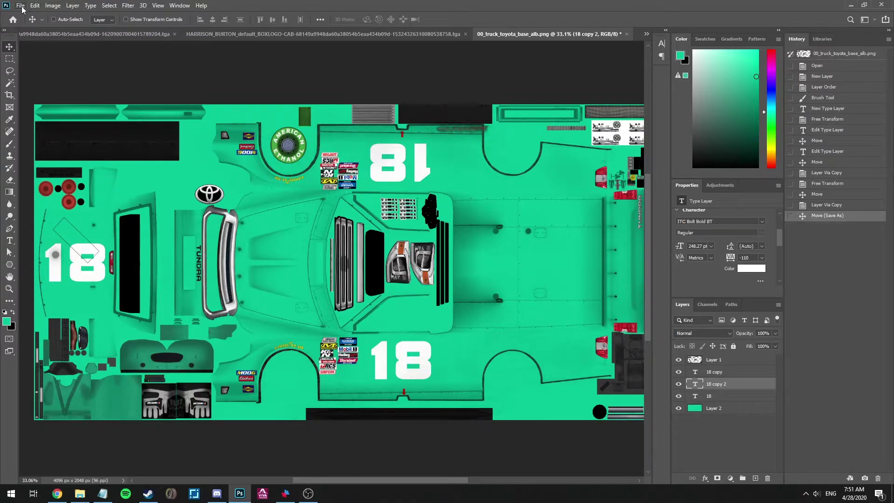
left_click(21, 5)
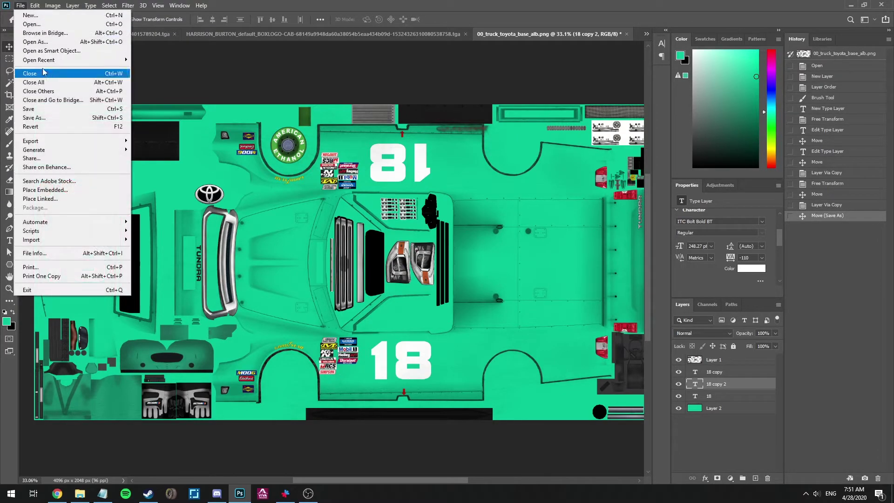
left_click(207, 108)
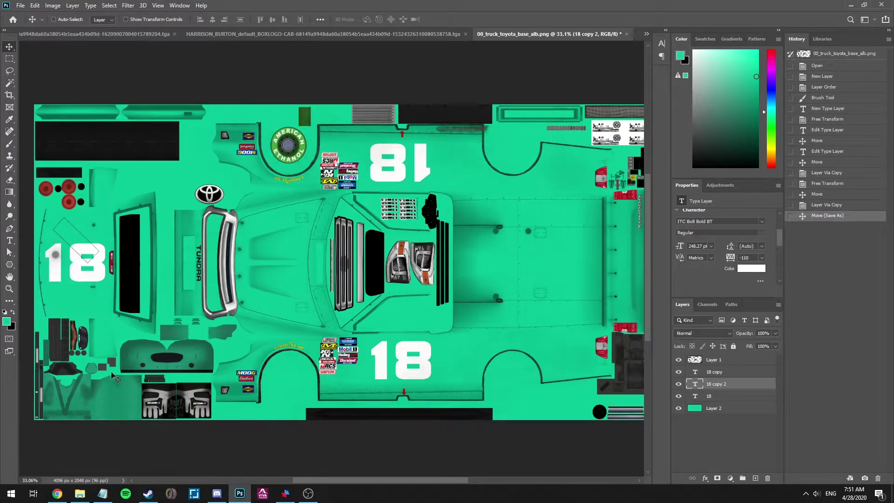
- In a new File Explorer window, go to the 64bit folder of Unity Asset Bundle Extractor under Utilities on the DATA (D:) drive
left_click(79, 493)
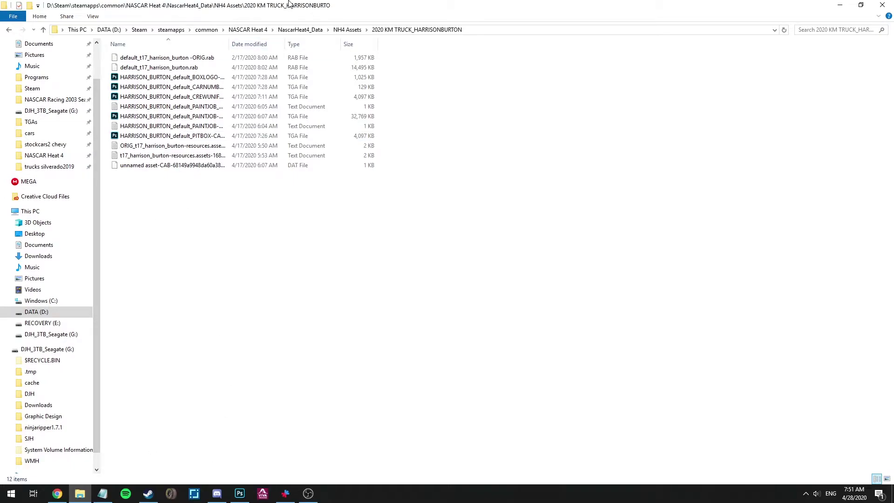
right_click(79, 493)
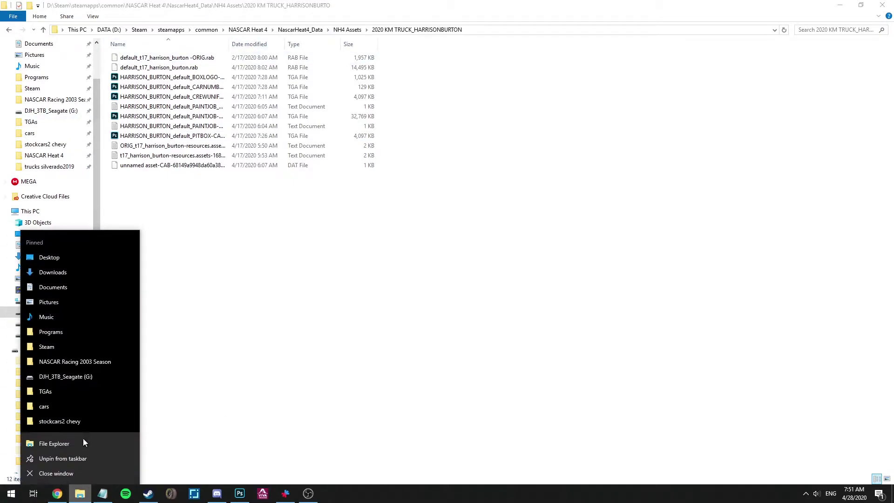
left_click(82, 443)
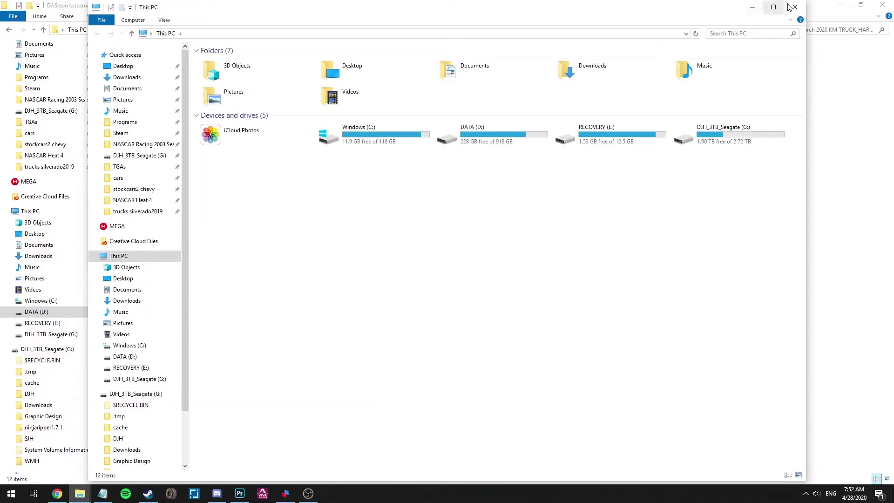
left_click(782, 7)
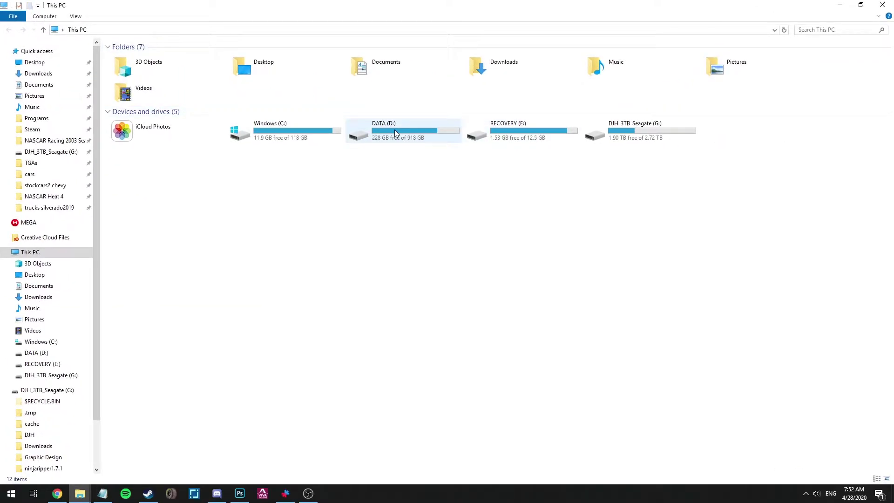
double_click(395, 130)
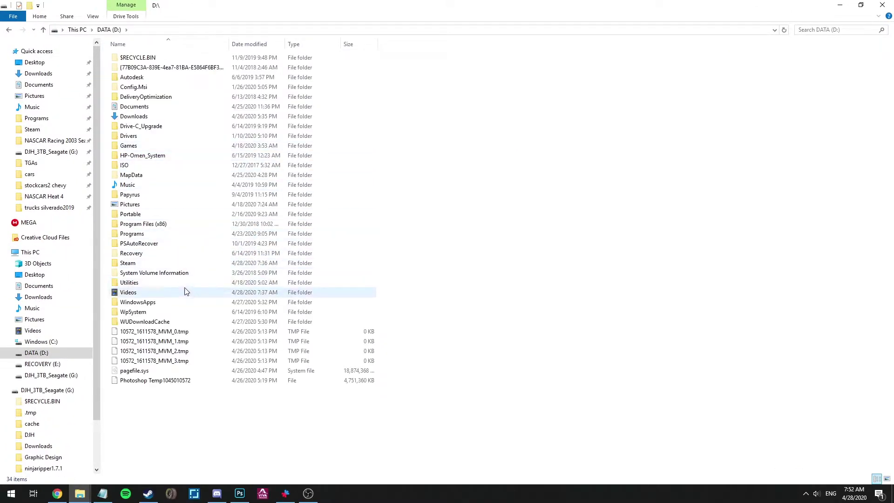
double_click(184, 282)
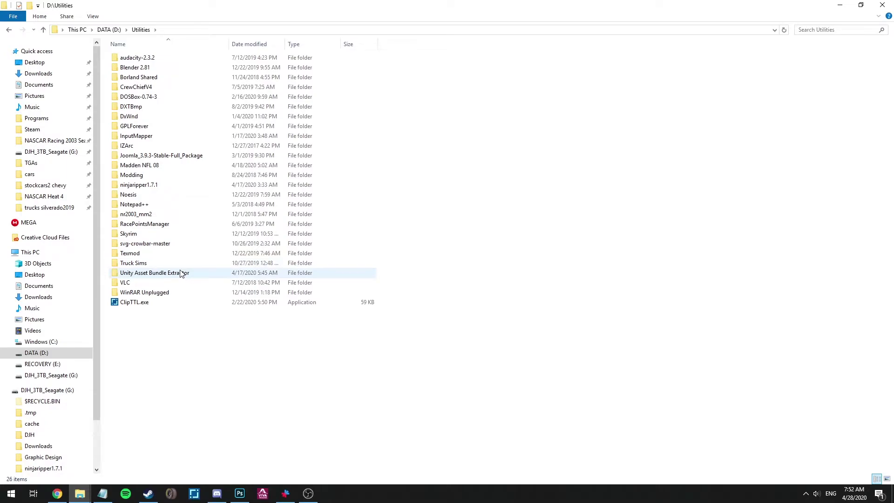
double_click(145, 277)
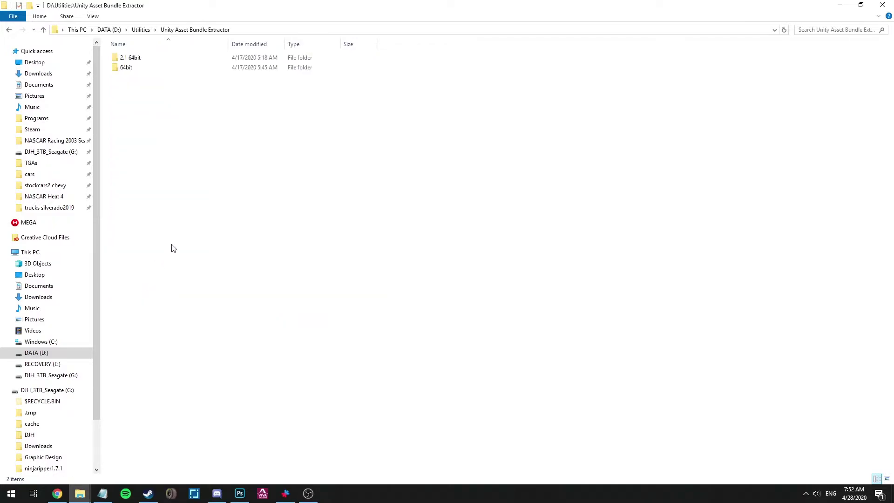
double_click(137, 70)
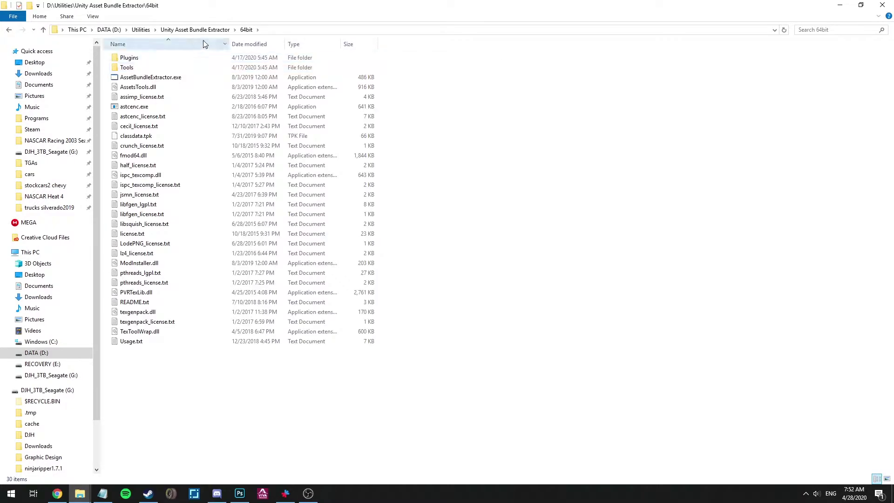
- Go back to the Utilities folder and reopen the 64bit folder inside Unity Asset Bundle Extractor
left_click(140, 30)
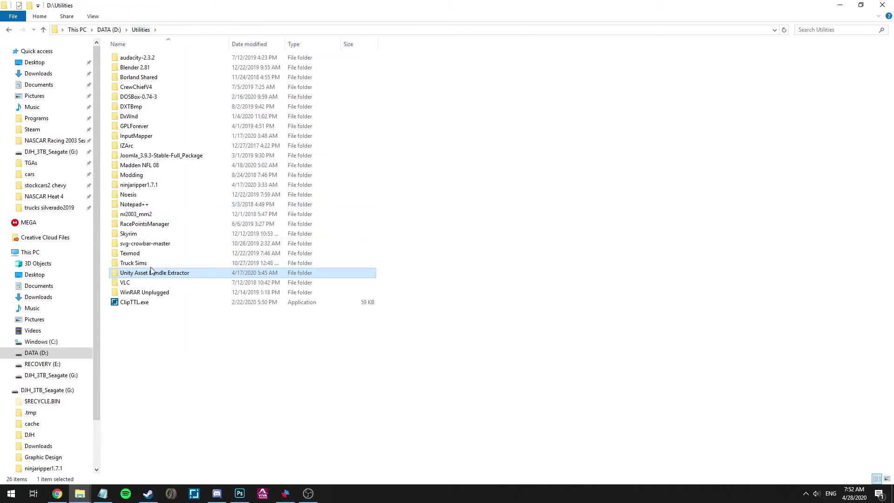
double_click(145, 273)
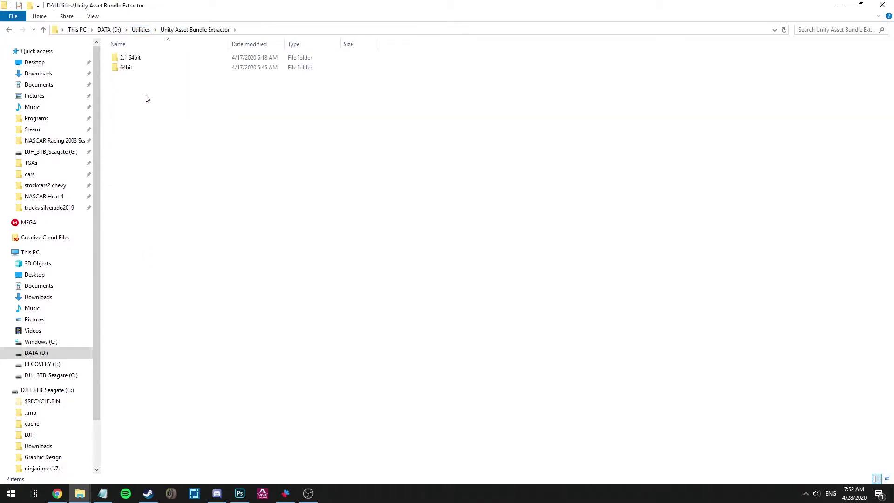
double_click(140, 70)
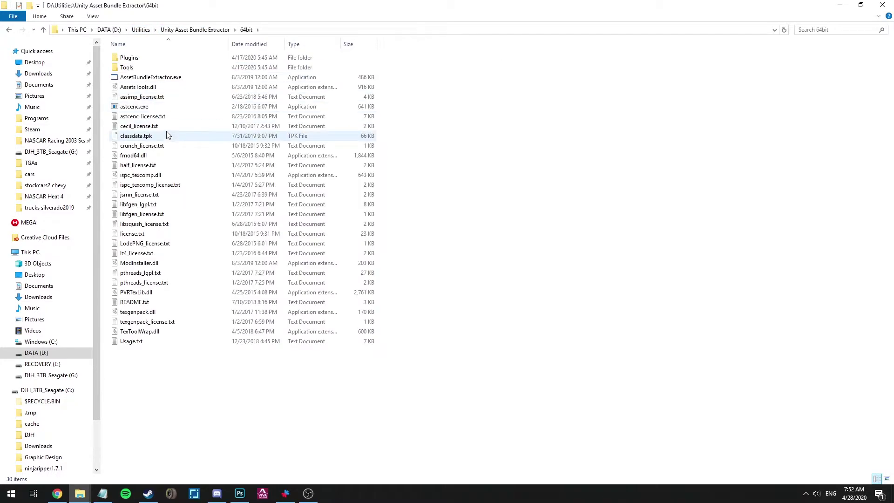
- Launch AssetBundleExtractor.exe from the 64bit folder and maximize its window
double_click(138, 79)
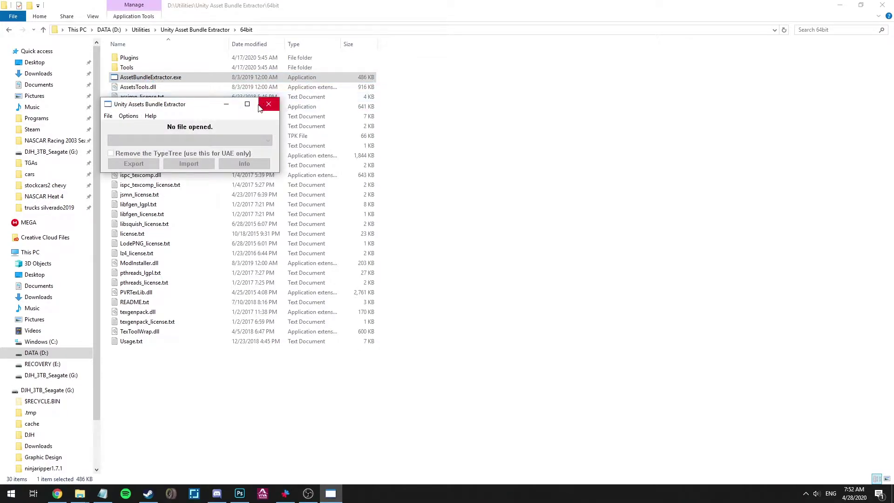
left_click(269, 103)
double_click(163, 77)
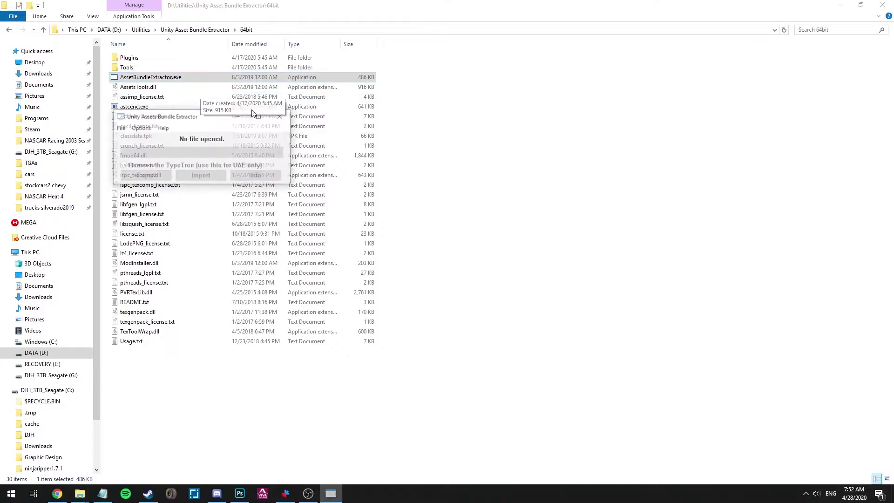
left_click(260, 117)
- Start opening a file and browse from NASCAR Heat 4 to NascarHeat4_Data, StreamingAssets, PC, AssetBundles, CarAppearances
left_click(7, 15)
left_click(14, 26)
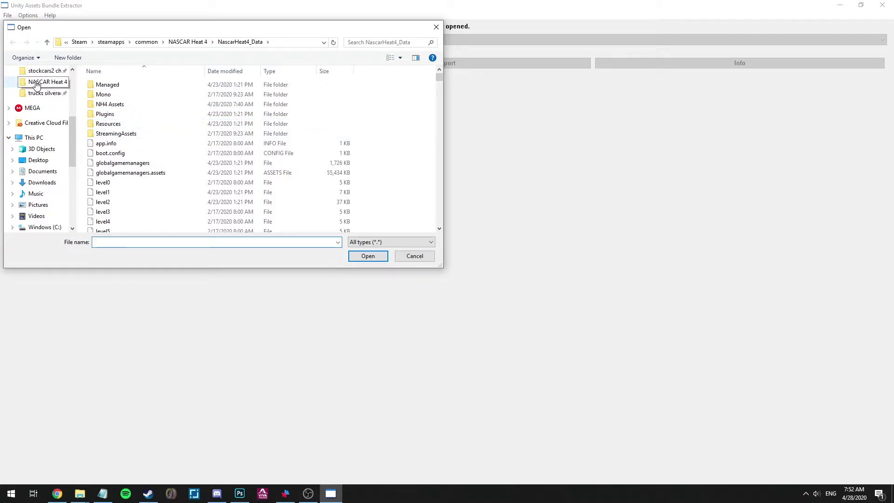
left_click(41, 87)
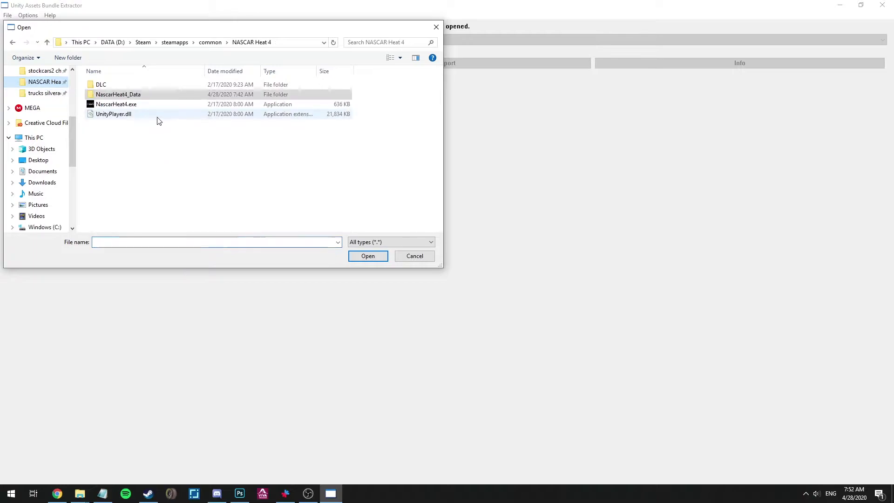
double_click(129, 95)
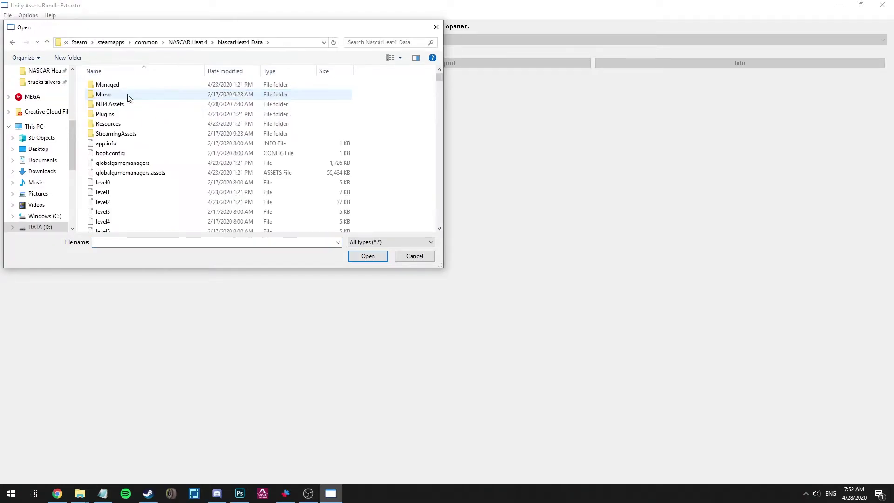
double_click(122, 133)
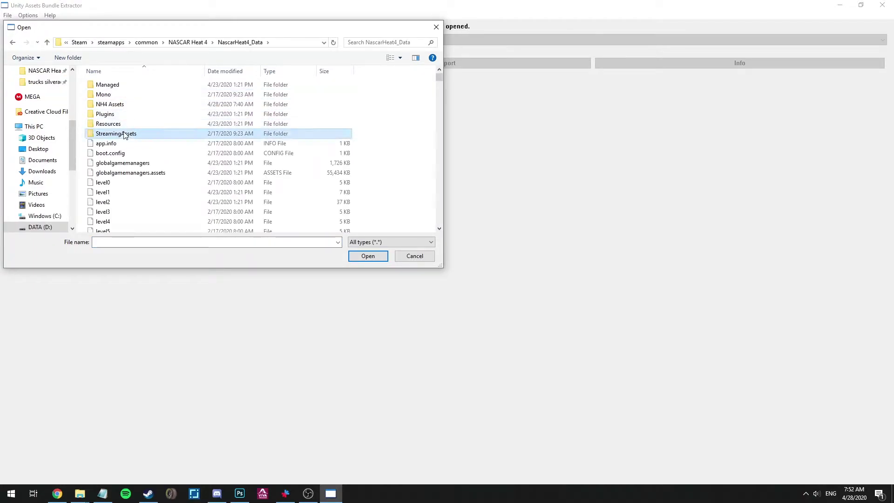
double_click(114, 88)
double_click(116, 90)
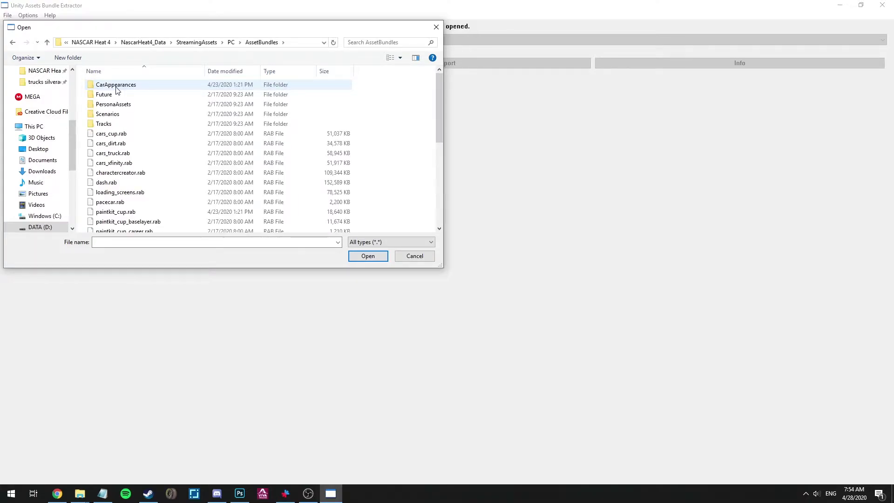
double_click(118, 88)
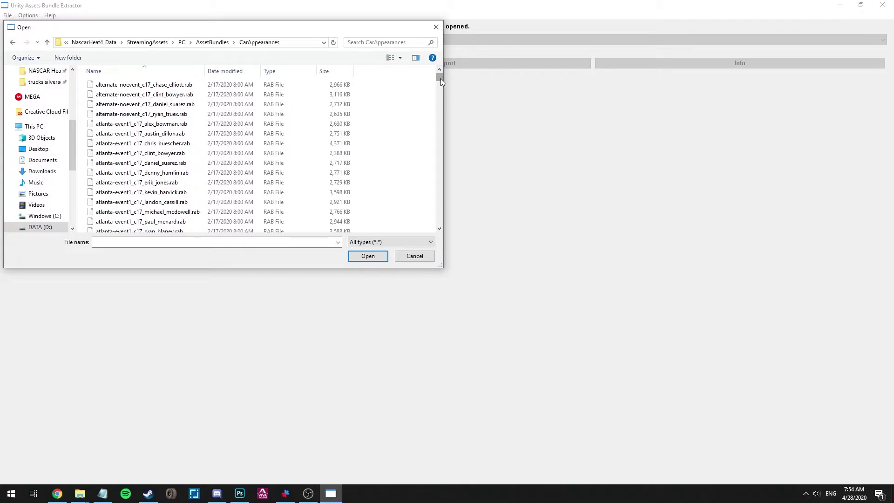
- Look through the CarAppearances bundle list to compare the default_c17, default_dirt, default_t17 and default_x17 files
left_click_drag(440, 78, 444, 118)
scroll(143, 136, "down", 1)
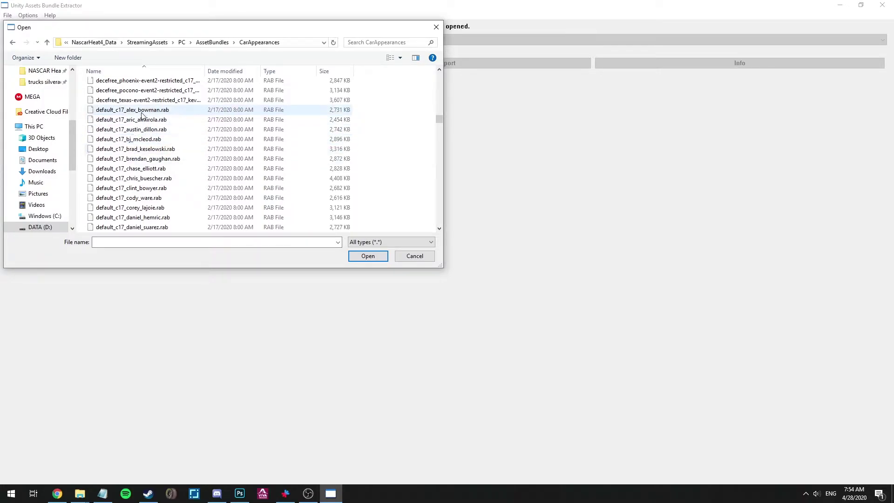
scroll(154, 142, "down", 1)
scroll(163, 167, "down", 4)
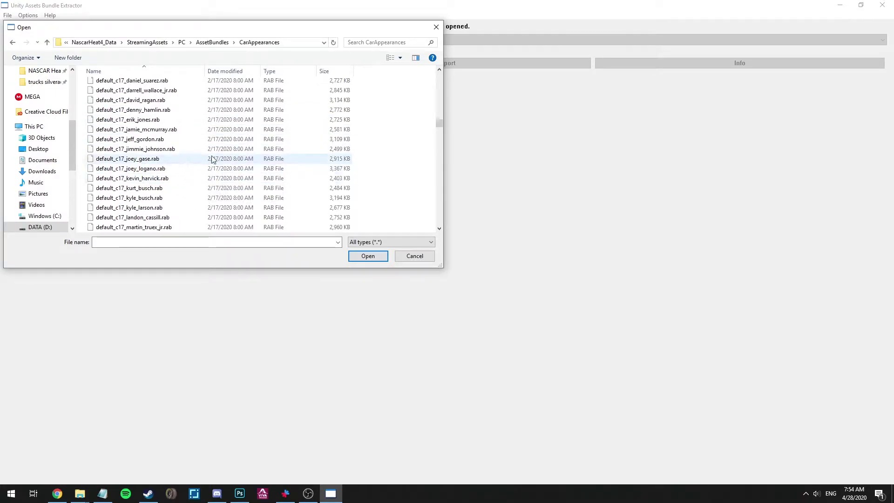
scroll(438, 135, "down", 5)
scroll(439, 134, "down", 9)
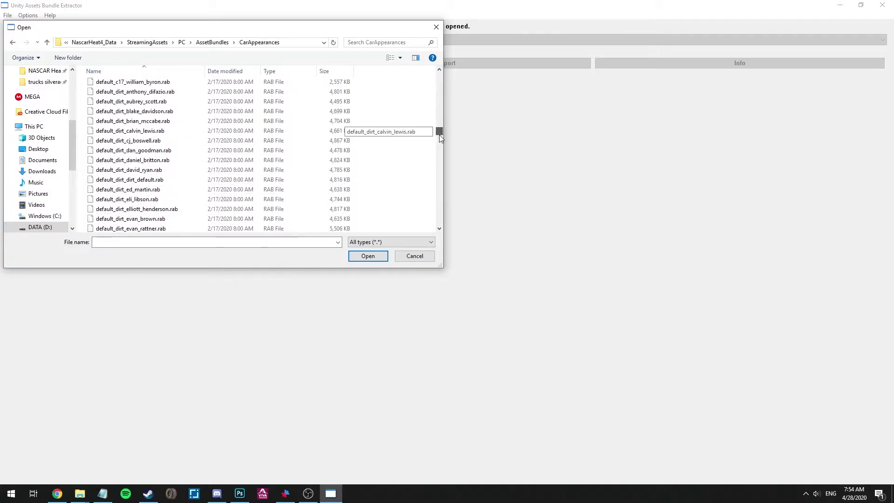
scroll(440, 139, "down", 1)
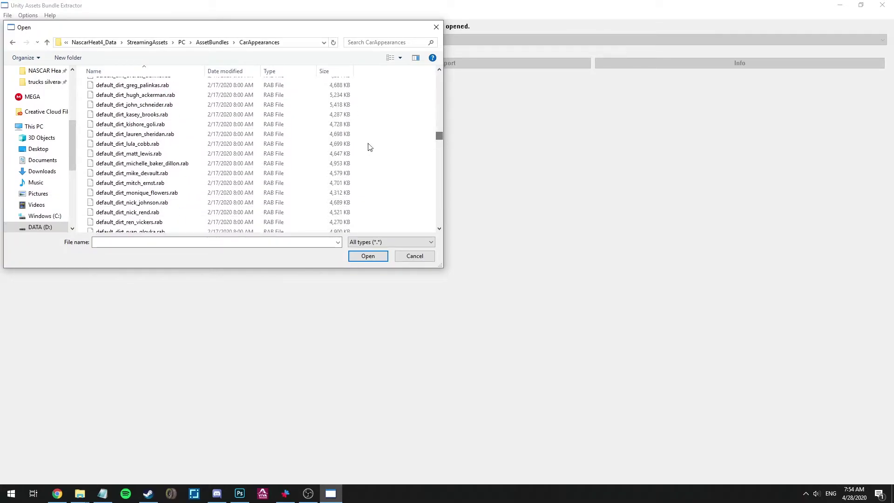
scroll(439, 139, "down", 7)
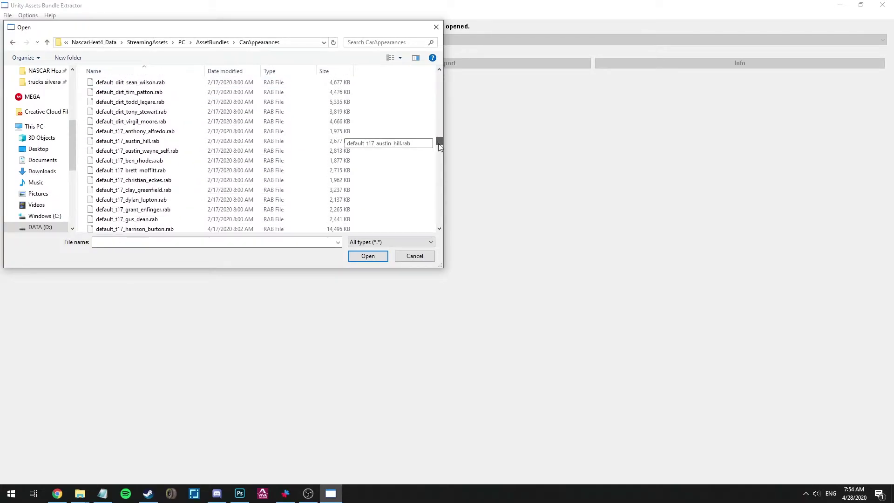
scroll(177, 145, "down", 2)
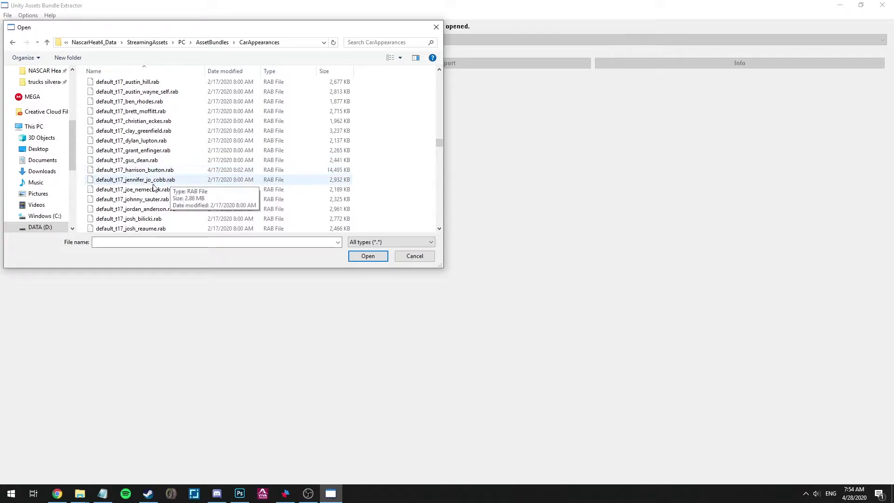
left_click_drag(440, 144, 440, 156)
scroll(161, 155, "up", 3)
scroll(153, 158, "up", 1)
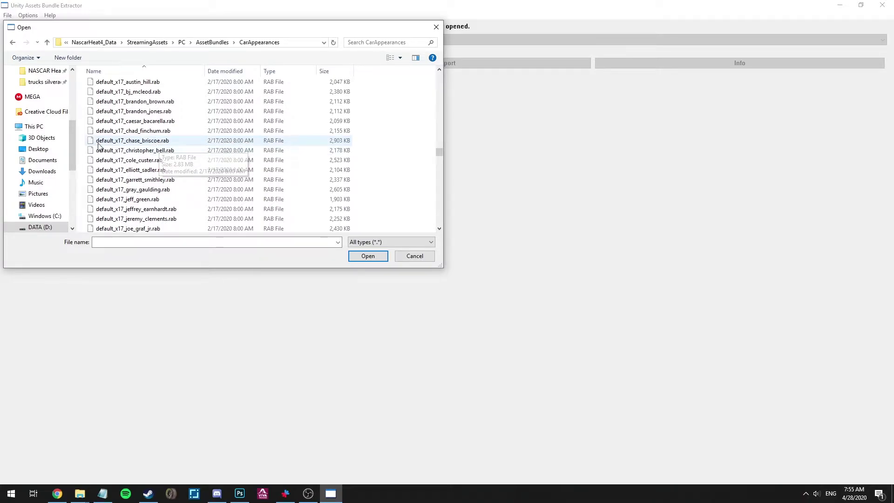
scroll(128, 125, "up", 2)
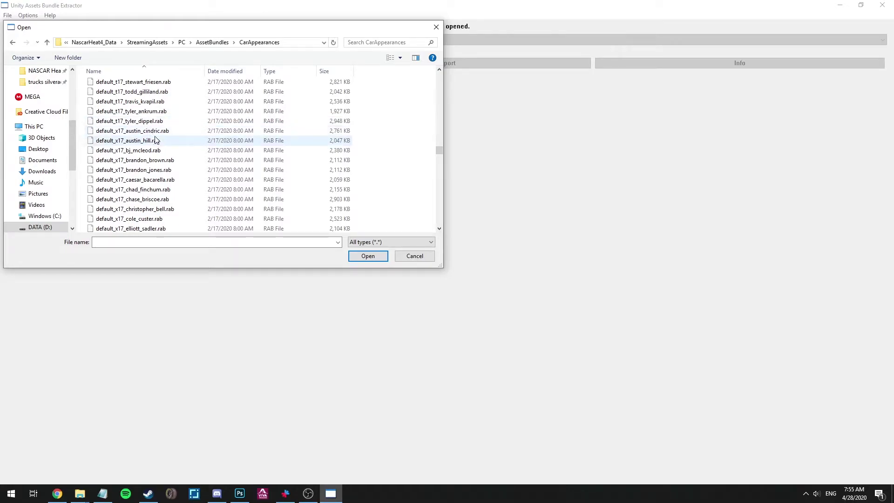
scroll(154, 140, "down", 2)
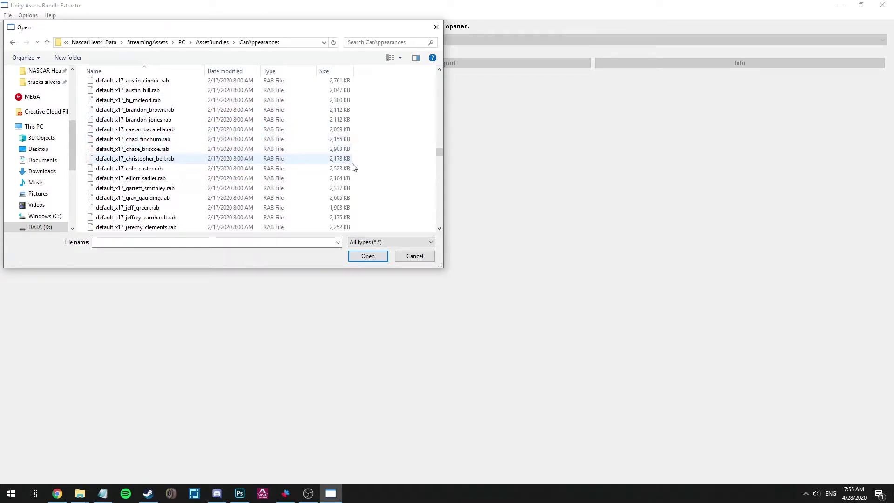
- Copy default_t17_harrison_burton.rab from CarAppearances and go to the NH4 Assets folder in NascarHeat4_Data
left_click_drag(438, 157, 440, 145)
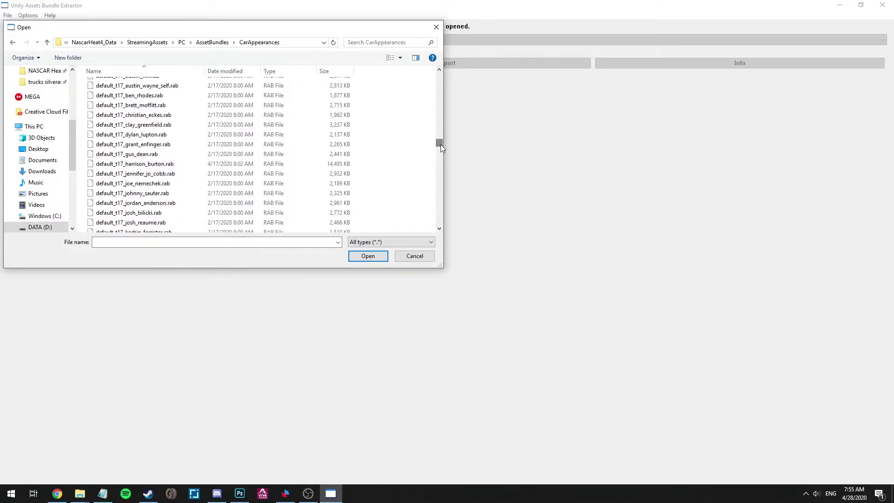
scroll(167, 124, "up", 1)
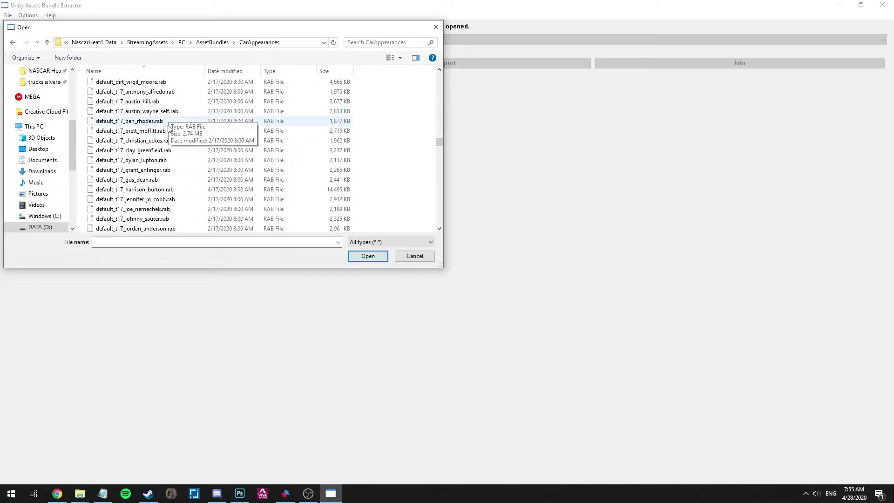
left_click(151, 191)
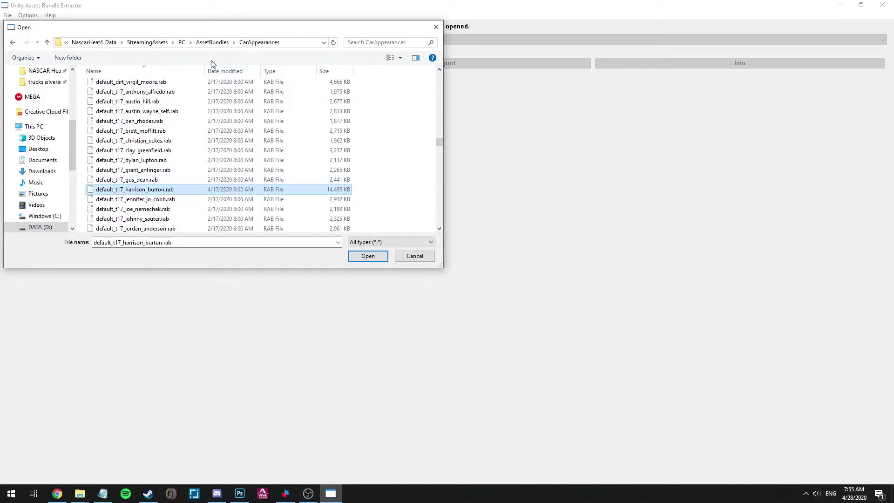
scroll(45, 93, "up", 1)
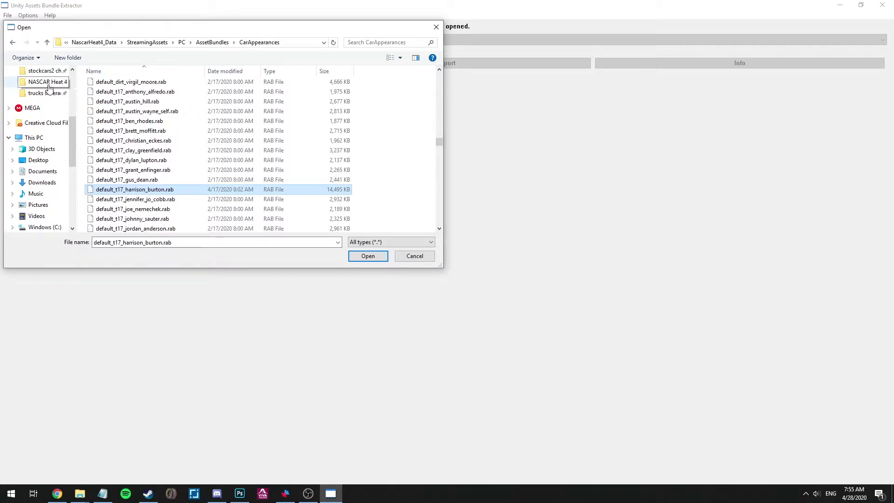
left_click(45, 81)
double_click(121, 94)
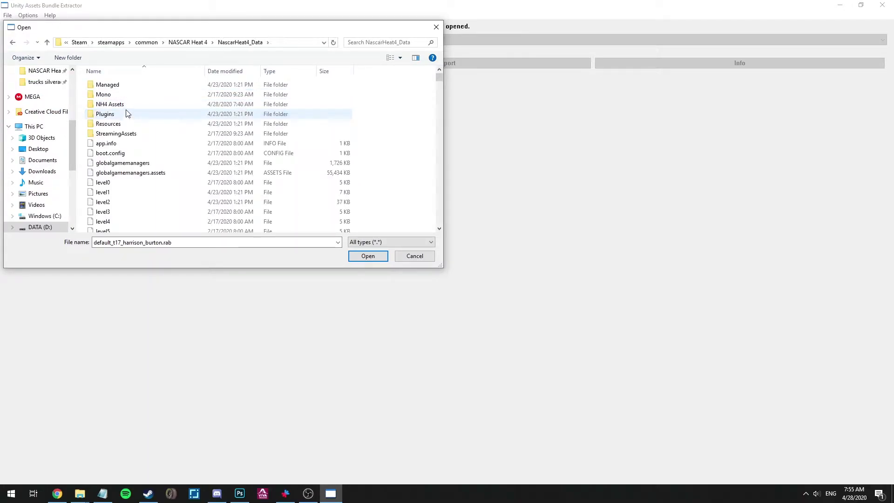
double_click(106, 105)
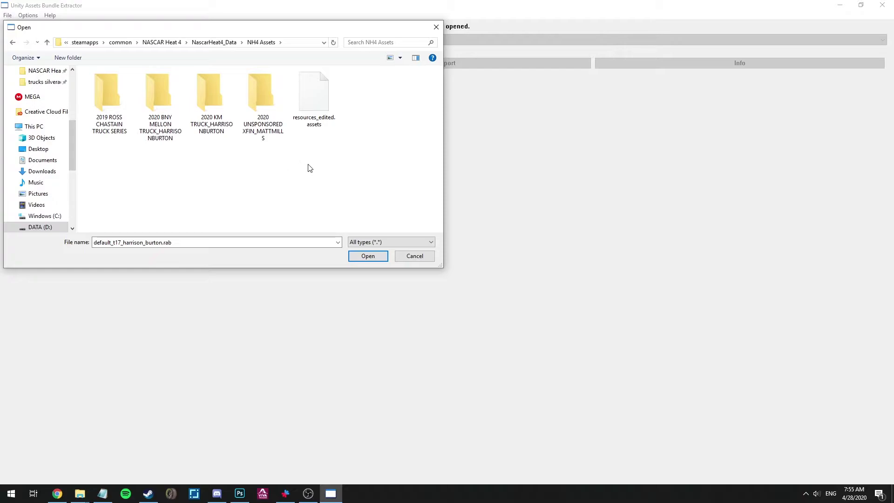
- Create a folder named HARRISON BURTON ORIGINAL FILES in NH4 Assets and paste the copied bundle into it as a backup
left_click(67, 58)
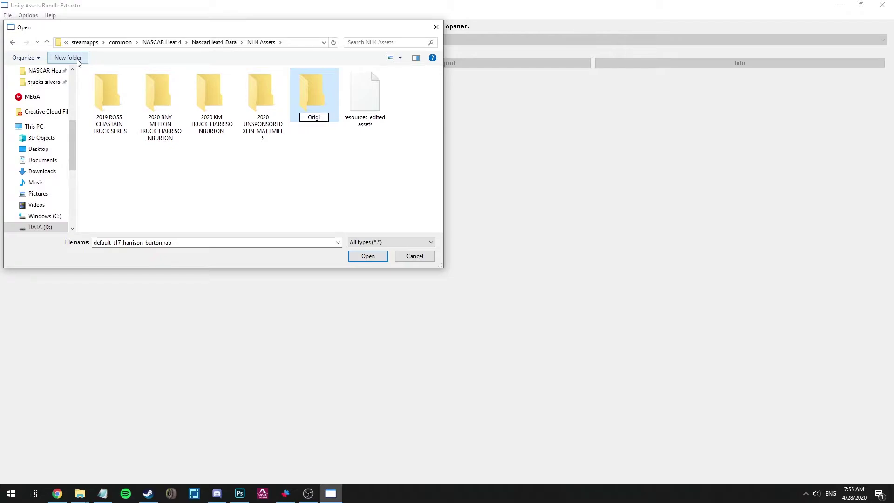
key("BackSpace")
type("HARRISON BURTON")
type(" ORIGINAL ")
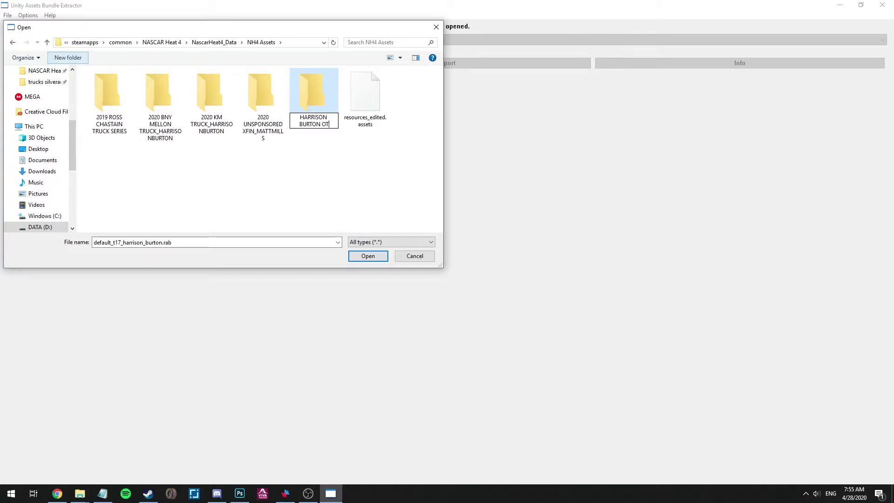
type("FILES")
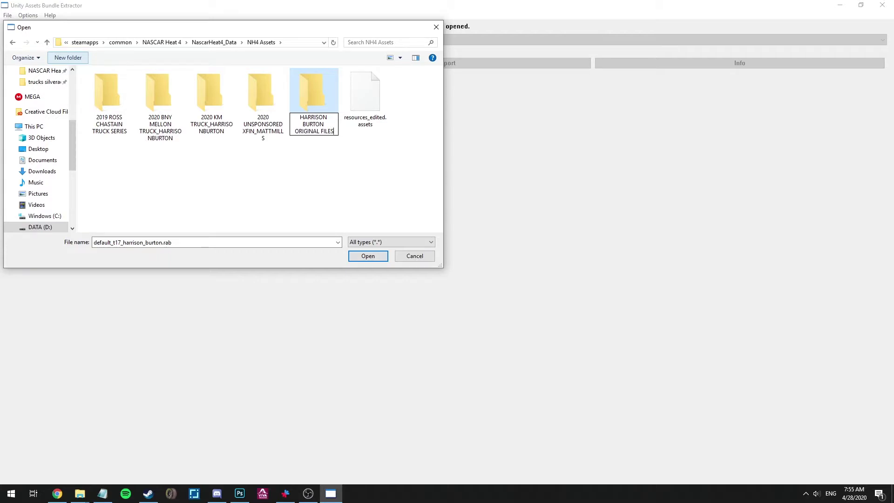
key("Return")
key("Return")
key("ctrl+v")
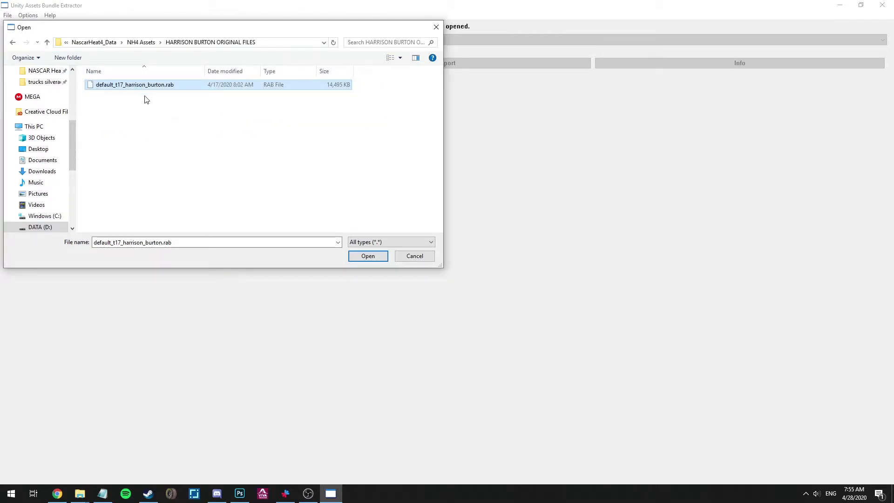
right_click(145, 91)
left_click(128, 97)
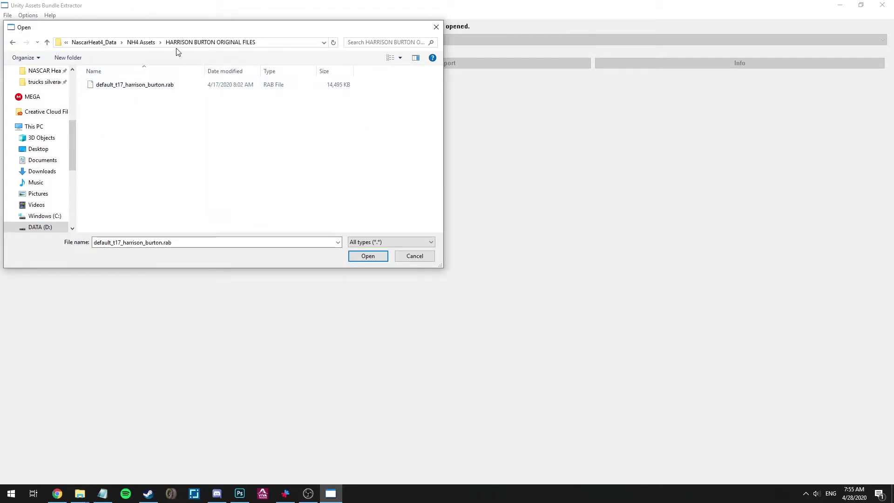
- Return to the CarAppearances folder and open default_t17_harrison_burton.rab in the extractor
left_click(37, 43)
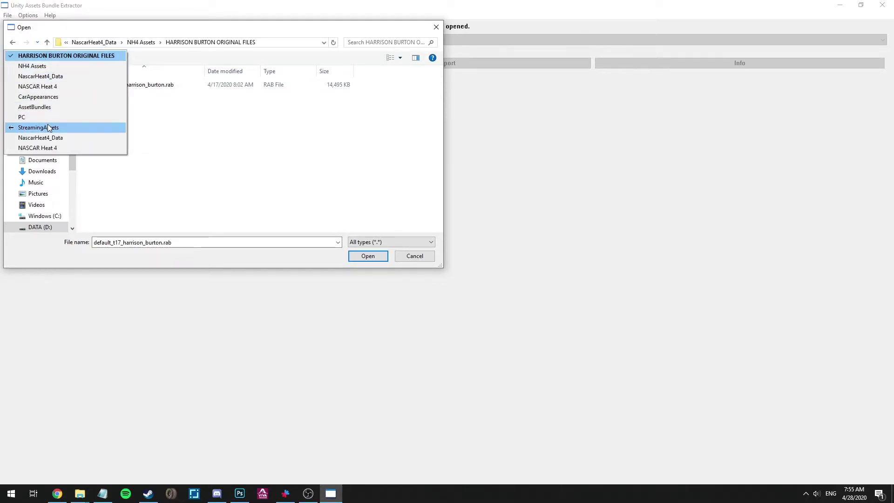
left_click(60, 98)
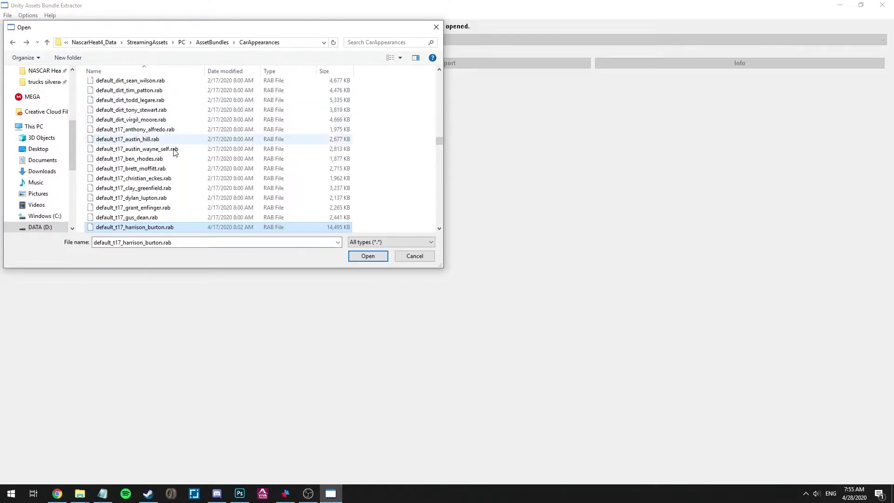
scroll(172, 163, "down", 1)
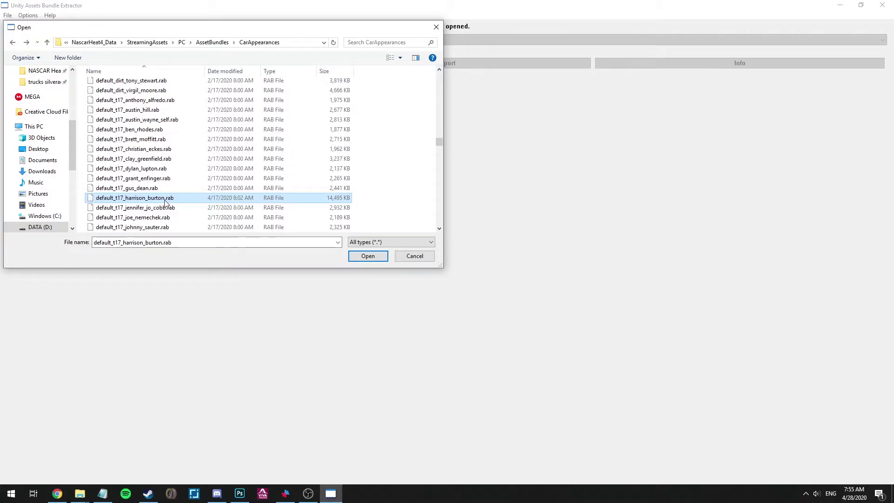
double_click(165, 200)
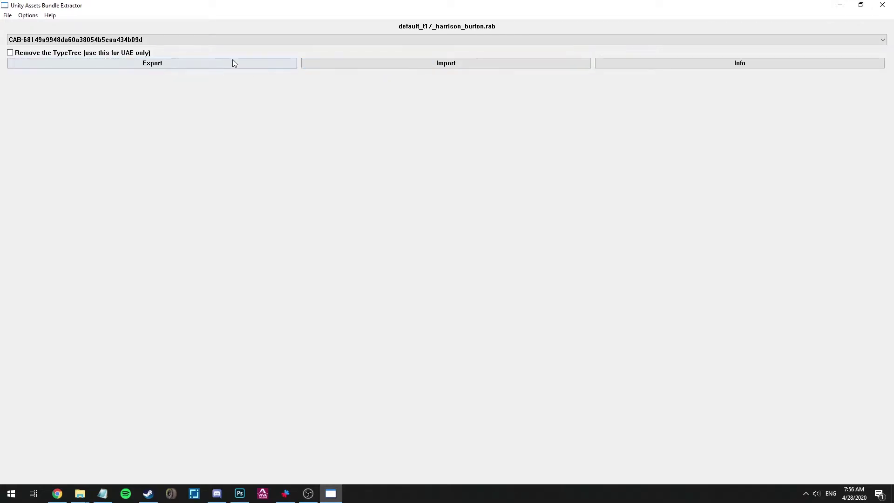
left_click(734, 68)
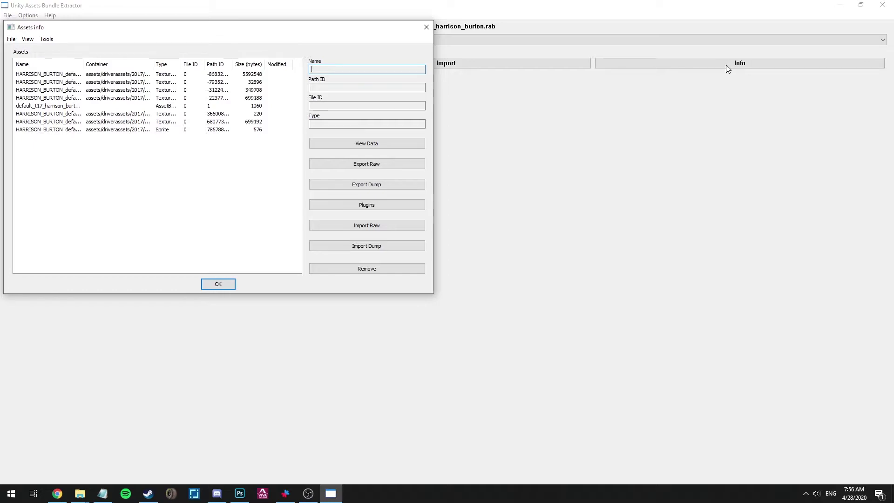
left_click(425, 26)
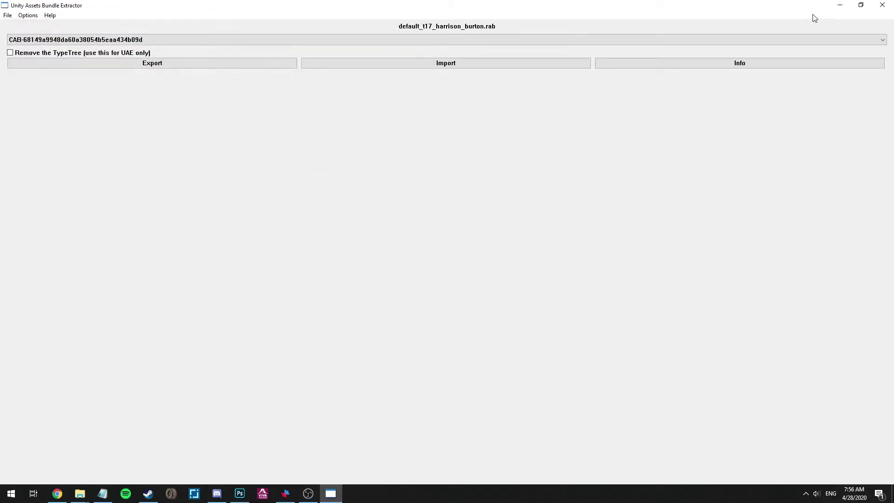
left_click(861, 5)
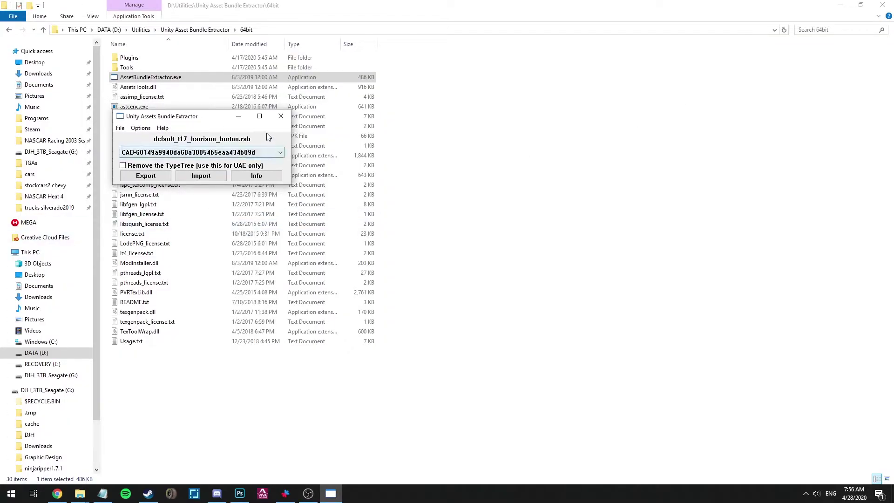
left_click(259, 116)
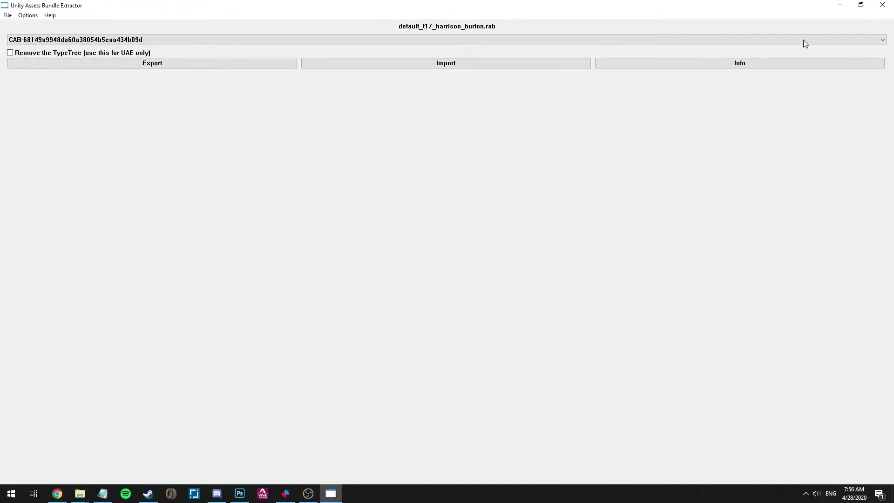
- Show the asset info of the loaded bundle and widen the Type column to fit the full type names
left_click(795, 63)
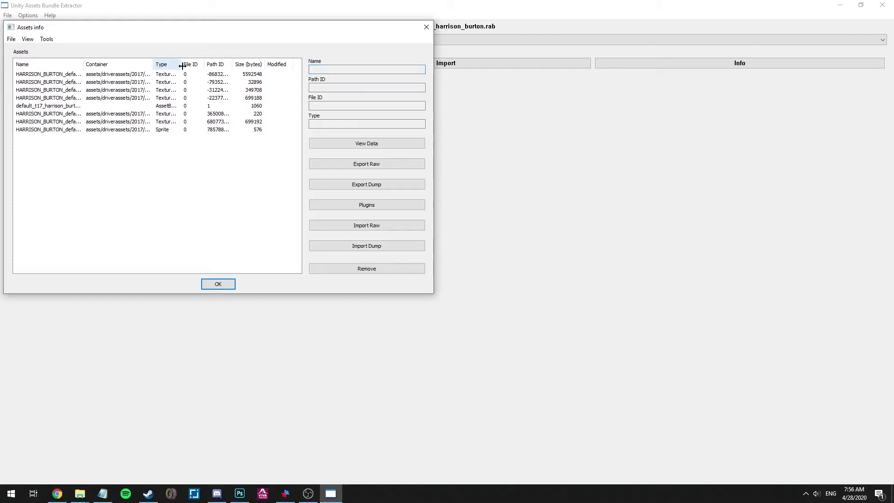
left_click_drag(183, 64, 209, 63)
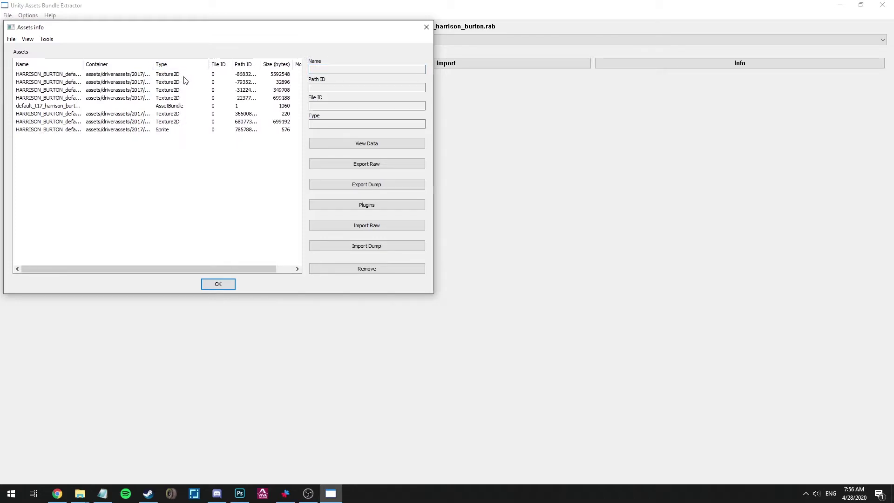
- Check the full names of the Texture2D assets one by one, including PAINTJOB, CARNUMBER, PITBOX, CREWUNIFORM and PAINTJOB_MAT_ID
left_click(59, 76)
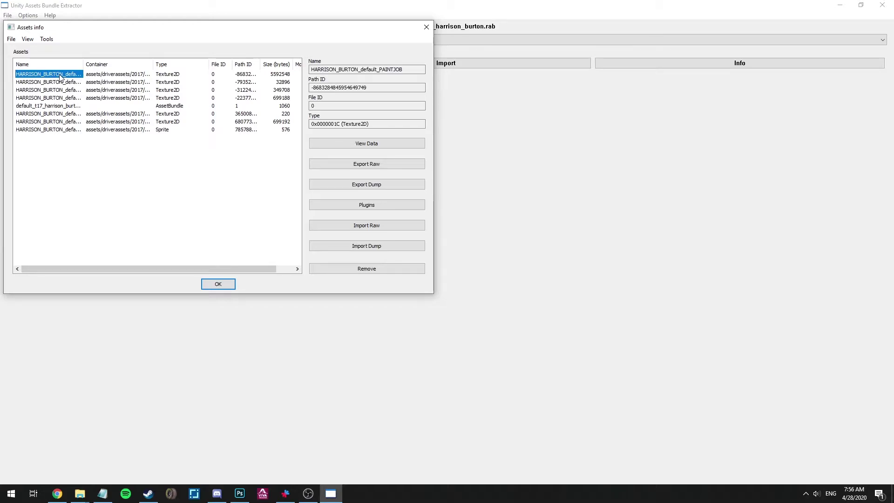
left_click(61, 82)
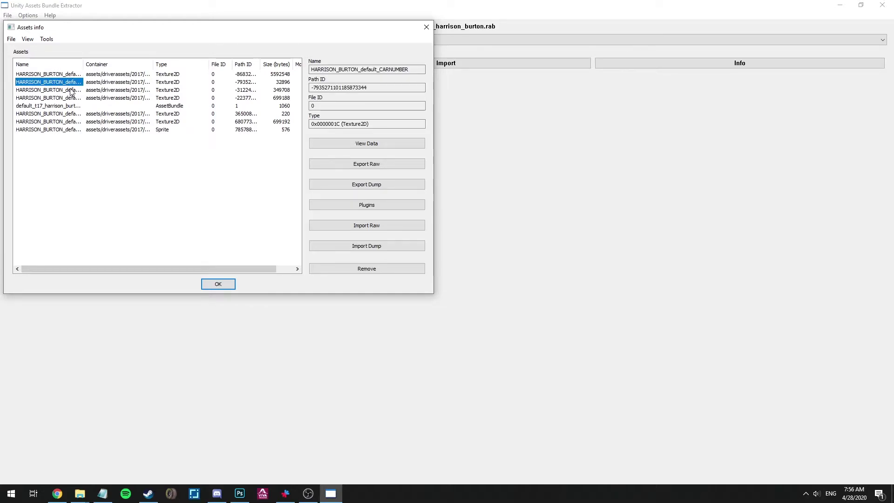
left_click(71, 90)
left_click(68, 98)
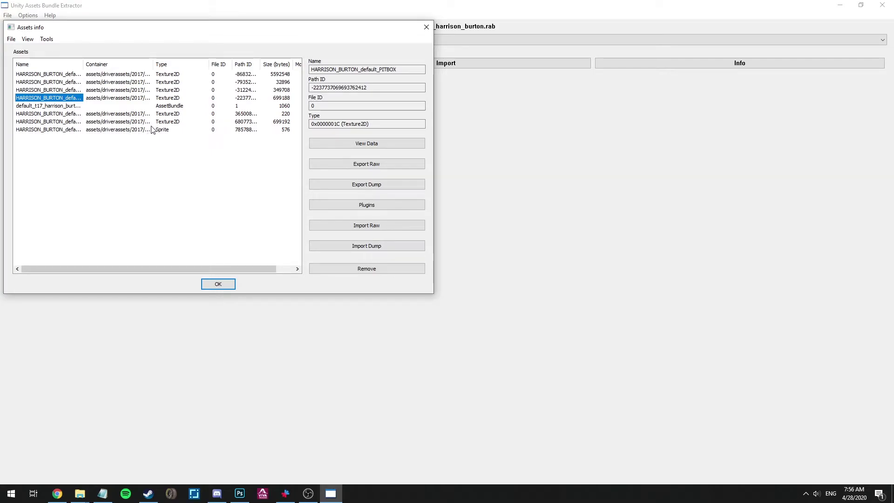
left_click(69, 115)
left_click(70, 122)
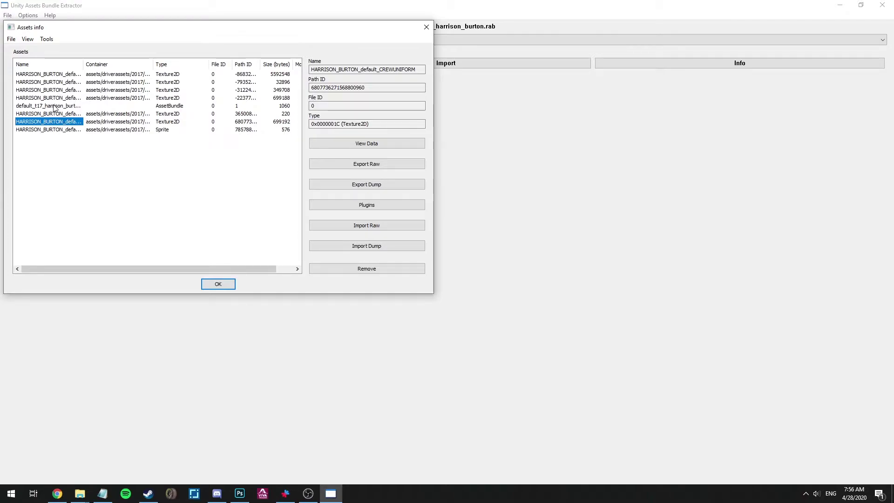
left_click(70, 98)
left_click(70, 90)
left_click(70, 83)
left_click(71, 75)
left_click(70, 123)
left_click(70, 115)
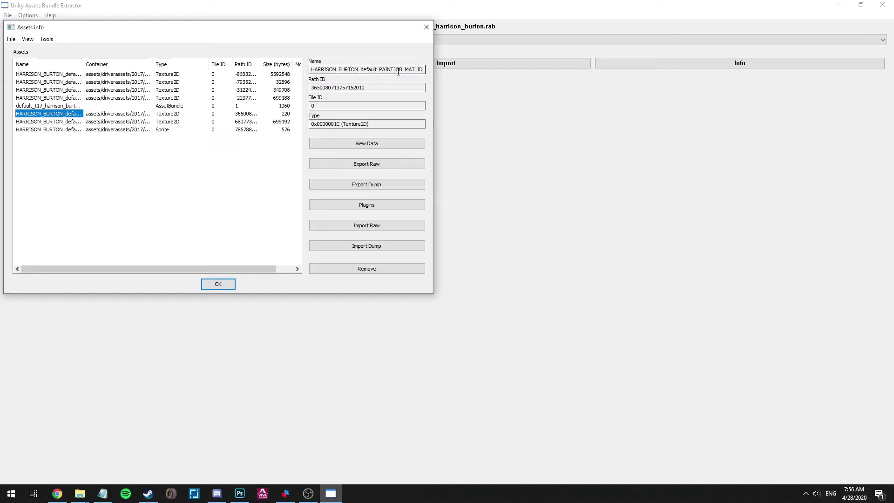
- Check the full names of the PAINTJOB_MAT_ID and BOXLOGO textures, and select the HARRISON_BURTON_default_PAINTJOB texture
left_click_drag(396, 69, 416, 72)
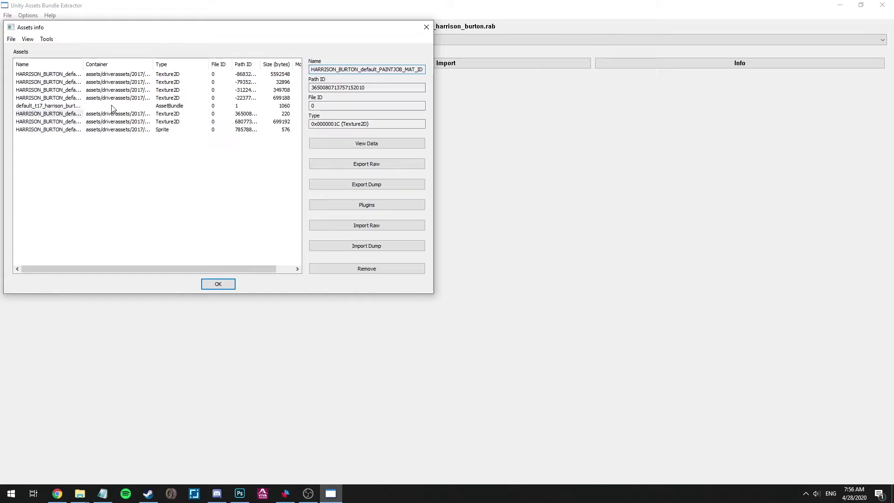
left_click(58, 91)
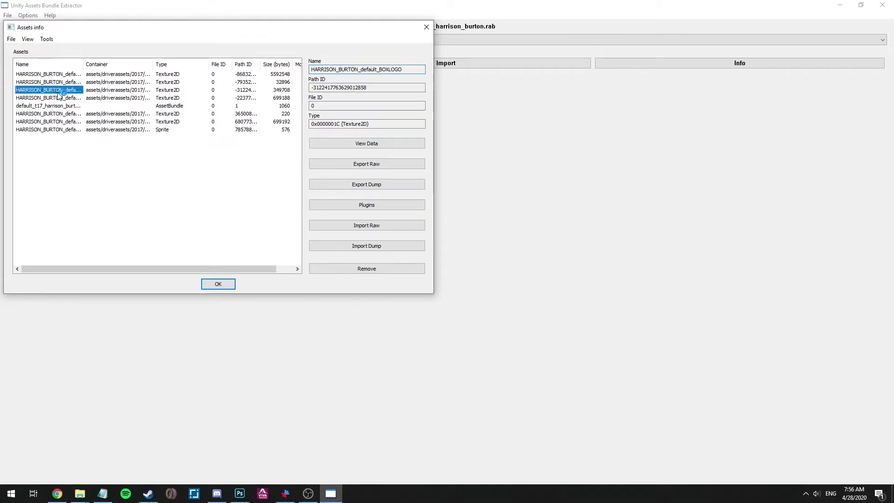
left_click(67, 81)
left_click(69, 74)
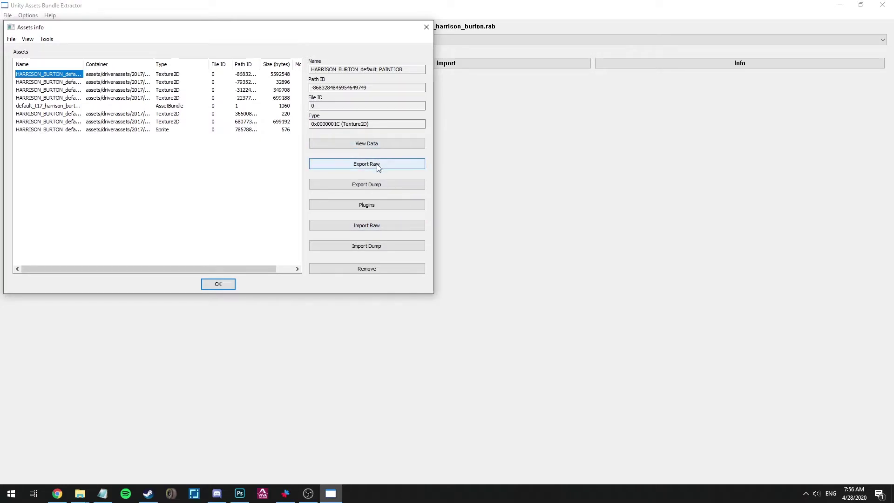
left_click(372, 207)
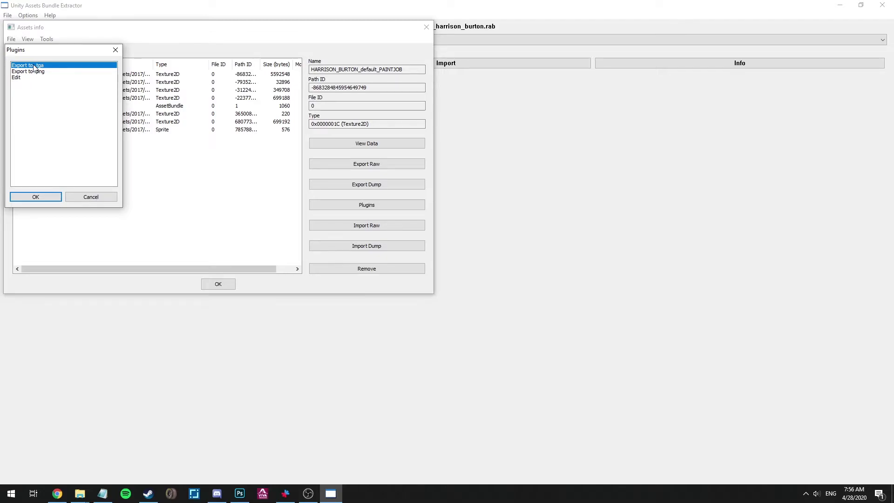
double_click(34, 67)
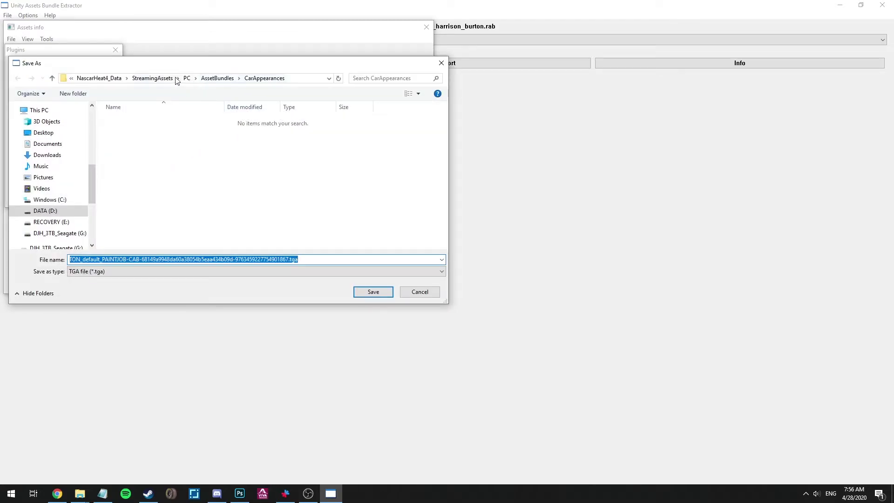
left_click(413, 292)
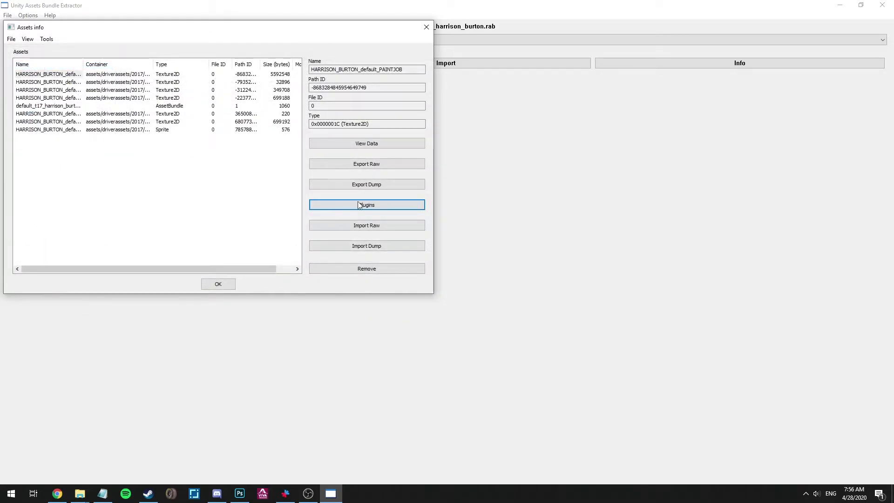
- Open the PAINTJOB texture's settings with the Edit plugin
left_click(385, 207)
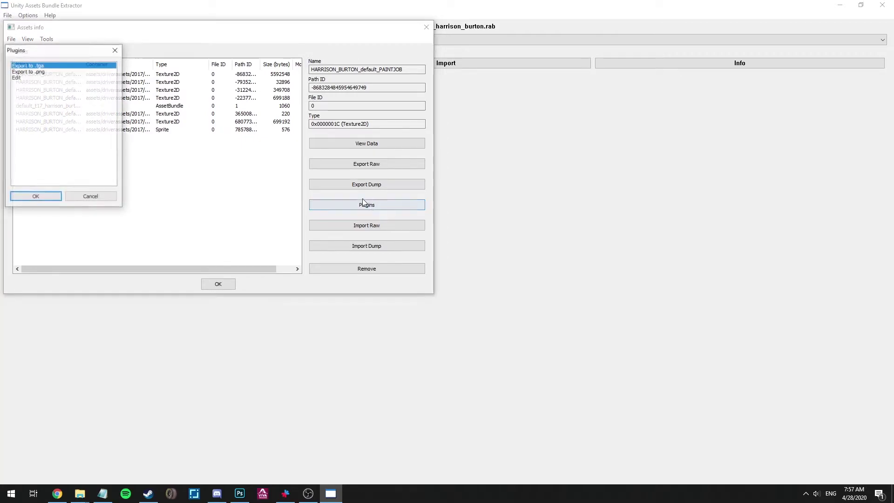
left_click(34, 78)
left_click(47, 197)
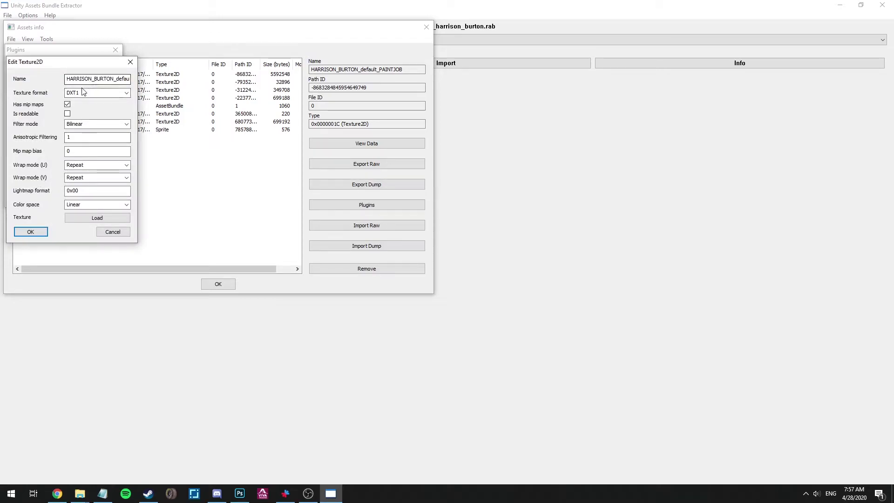
- Load VideoTutorial.tga from Graphic Design\NASCAR Heat 4\BASECARS\TRUCK on drive G: as the new paint job texture
left_click(85, 220)
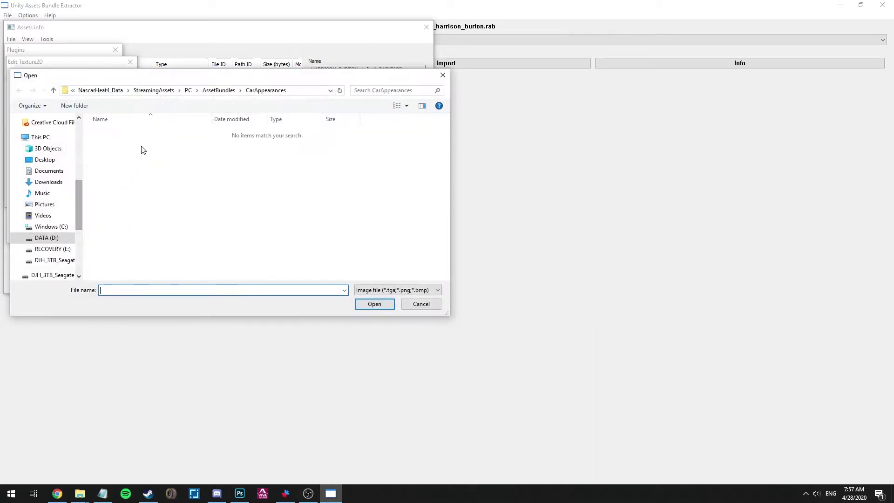
left_click(54, 260)
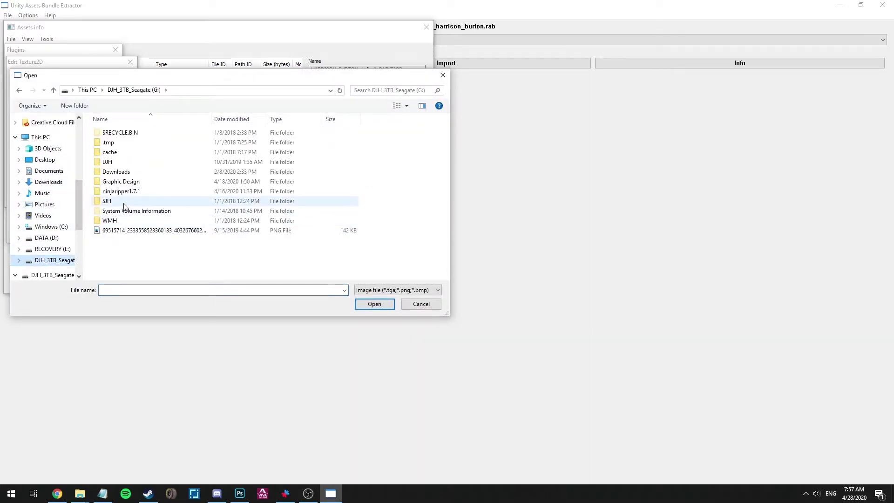
double_click(132, 187)
scroll(137, 238, "down", 1)
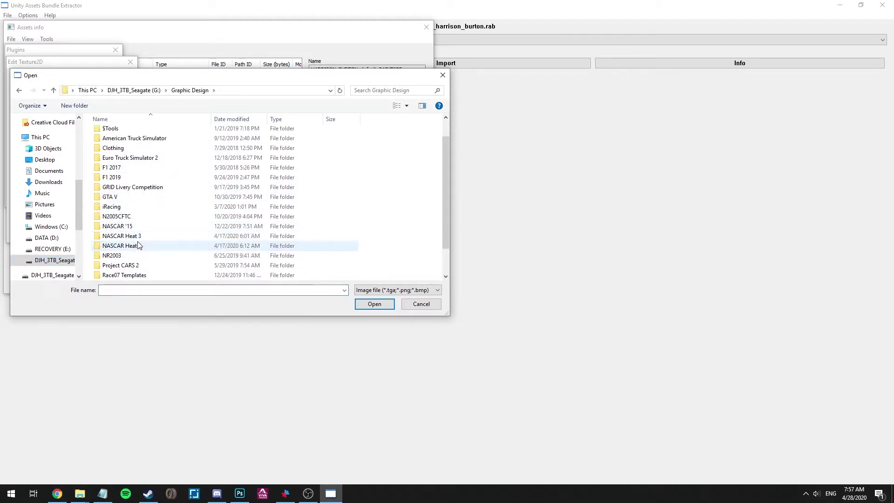
double_click(138, 246)
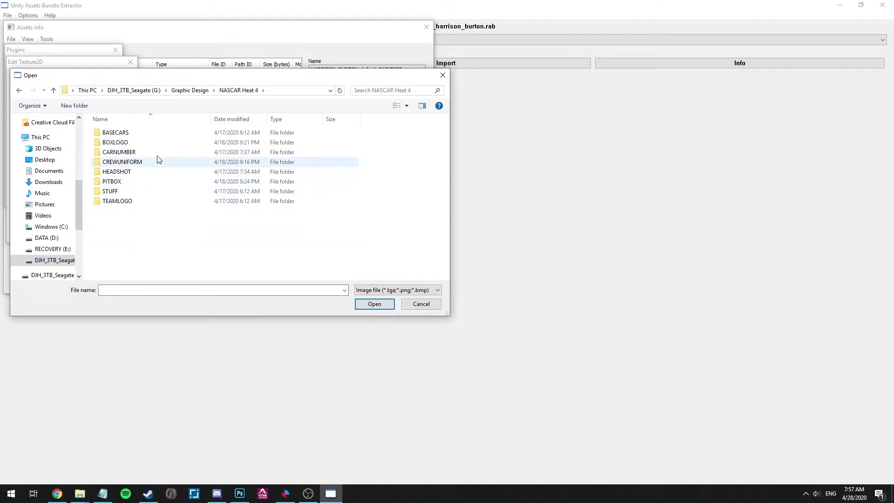
double_click(157, 134)
left_click(149, 155)
double_click(149, 160)
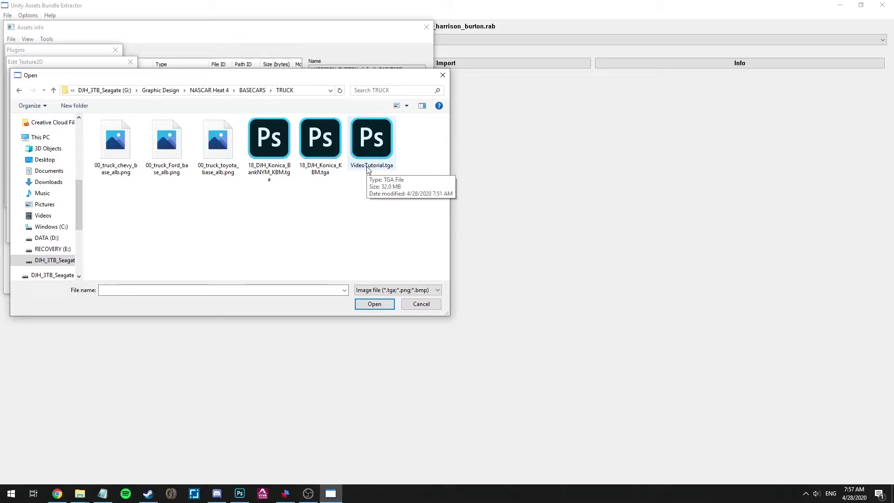
double_click(379, 147)
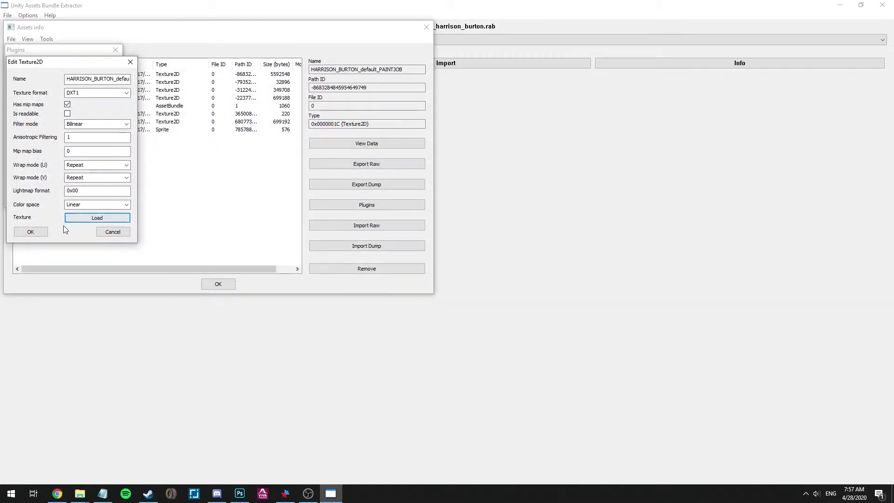
- Apply the texture edit with the Normal (multithread) quality setting and confirm the asset changes to return to the bundle view
left_click(34, 232)
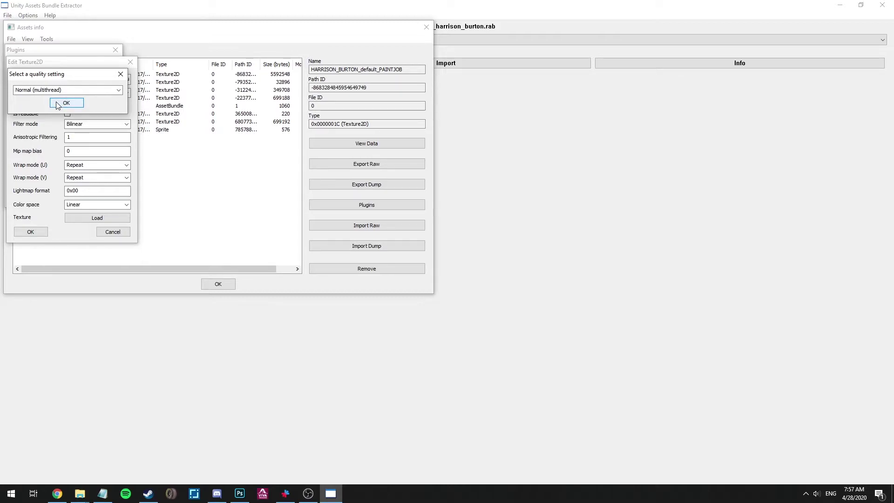
left_click(60, 105)
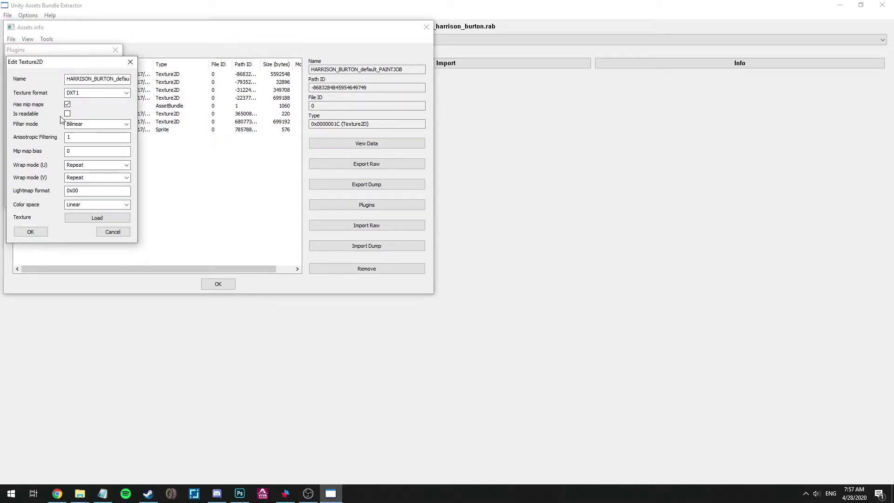
left_click(31, 231)
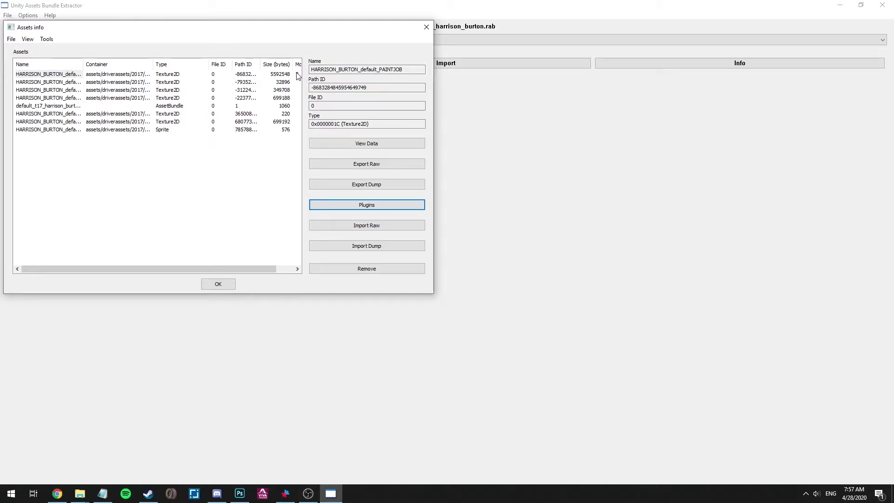
left_click(13, 40)
left_click(23, 61)
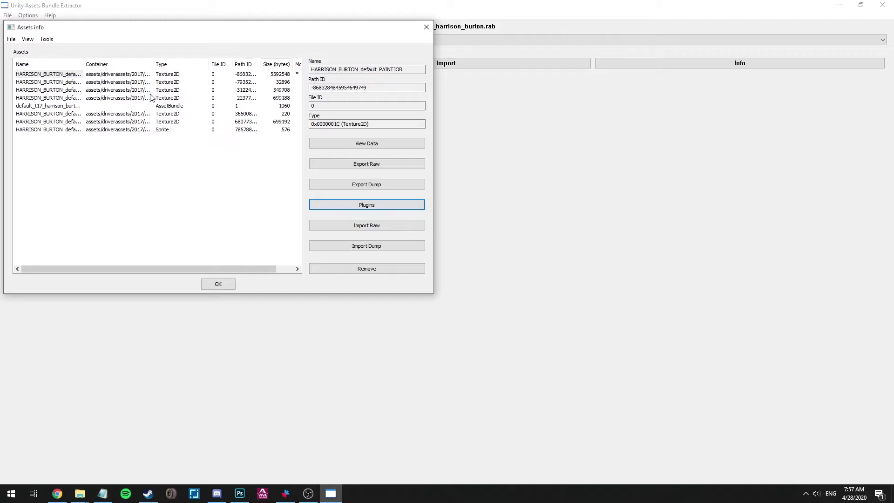
left_click(218, 283)
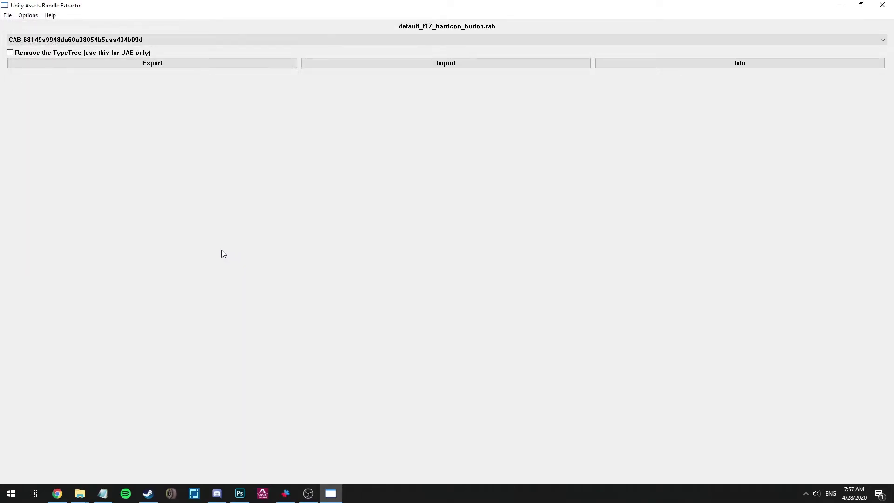
- Start saving the modified bundle and browse to NASCAR Heat 4\NascarHeat4_Data\StreamingAssets\PC\AssetBundles\CarAppearances as the destination folder
left_click(7, 15)
left_click(23, 54)
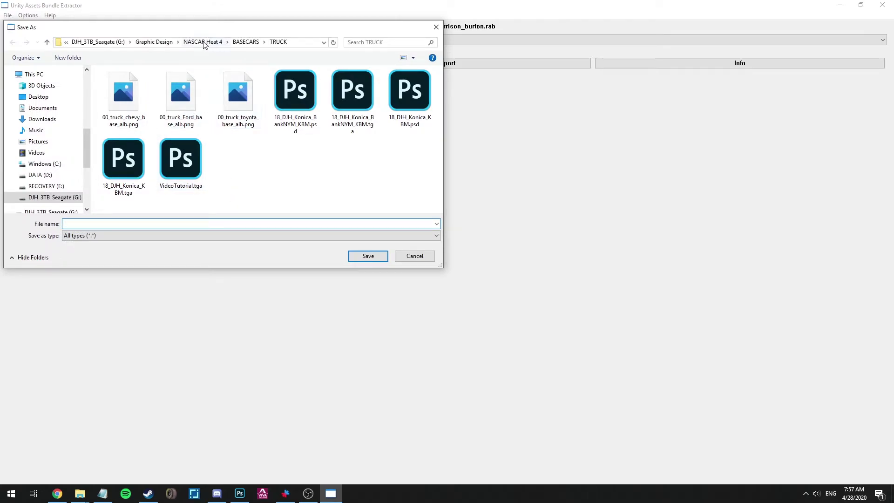
scroll(65, 89, "up", 2)
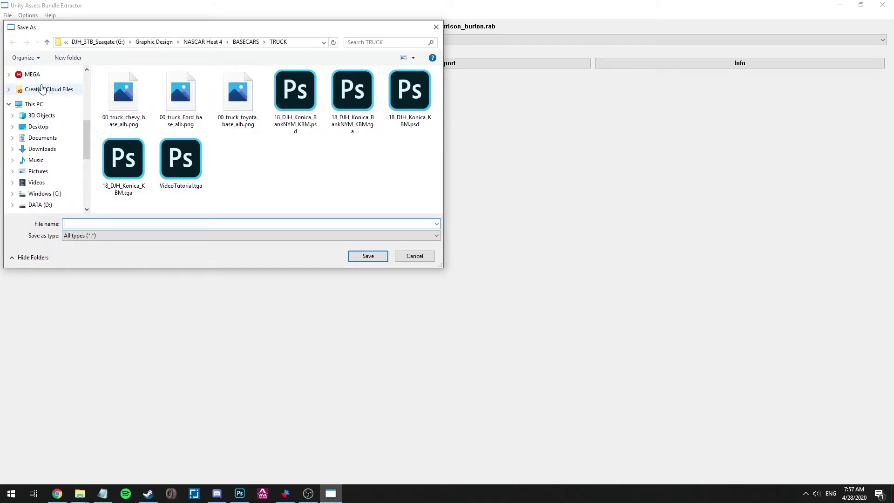
scroll(42, 88, "up", 1)
left_click(44, 71)
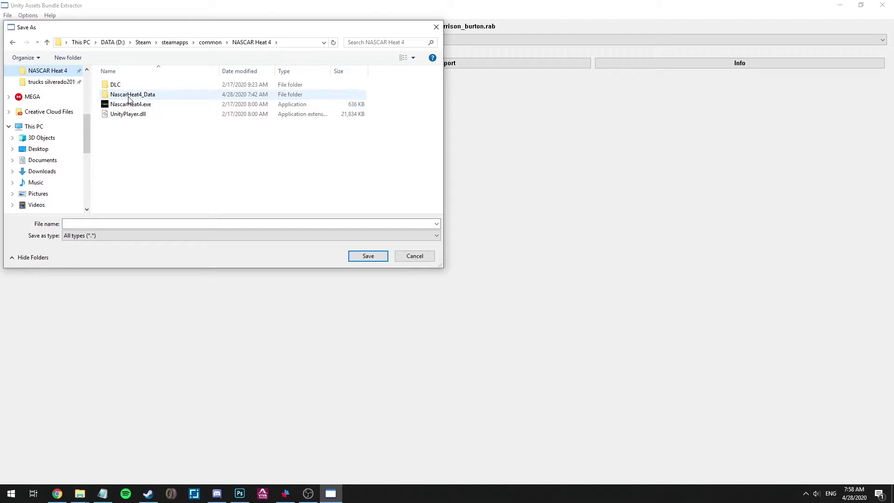
double_click(129, 95)
left_click(132, 135)
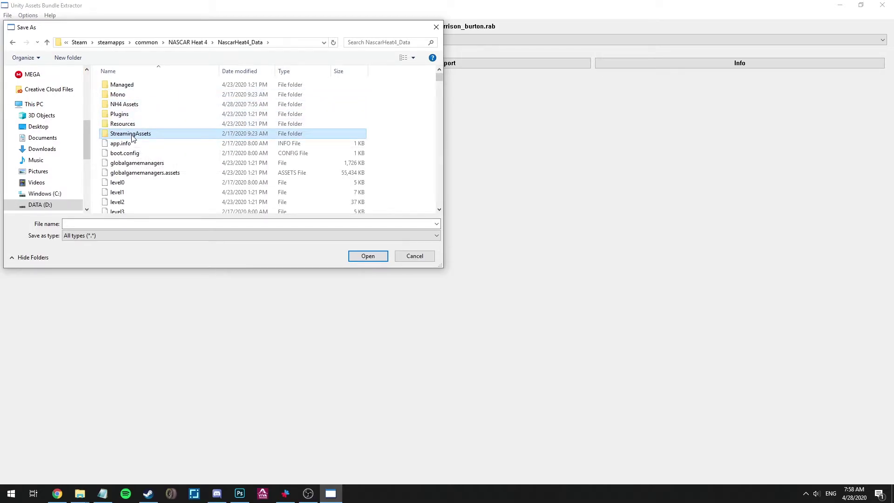
double_click(182, 133)
left_click(126, 85)
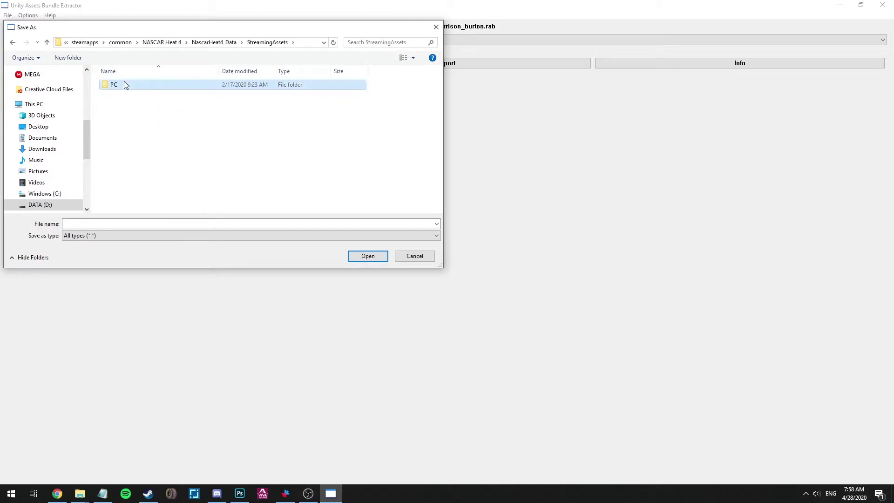
double_click(126, 85)
double_click(126, 85)
double_click(131, 84)
- Save the bundle as default_t17_harrison_burton2.rab, basing the name on the existing default_t17_harrison_burton.rab file
left_click_drag(440, 77, 440, 136)
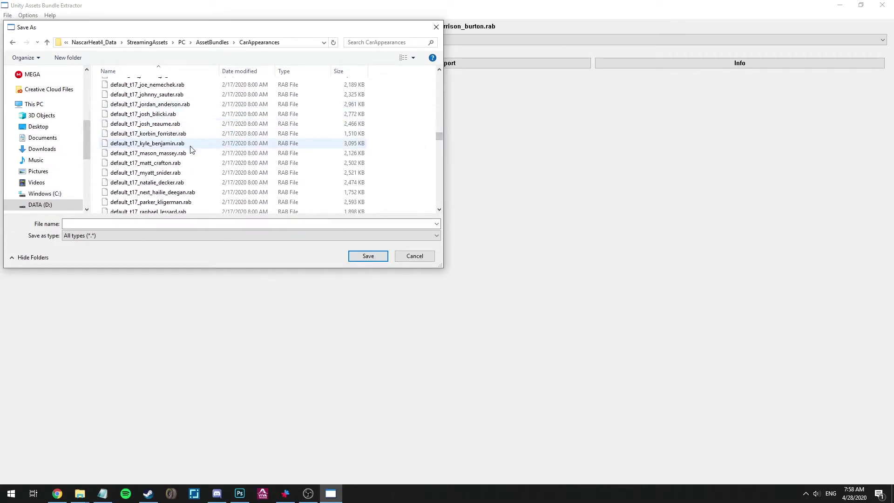
scroll(167, 118, "up", 1)
scroll(166, 117, "up", 2)
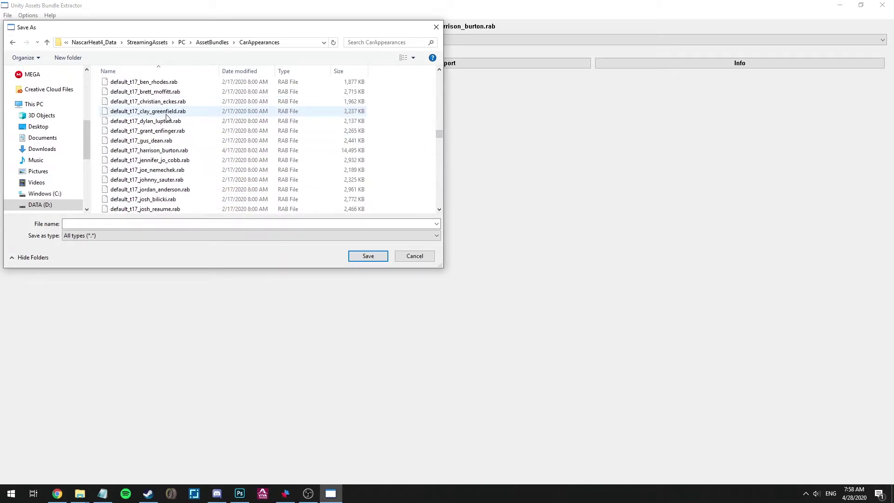
left_click(144, 150)
left_click(132, 224)
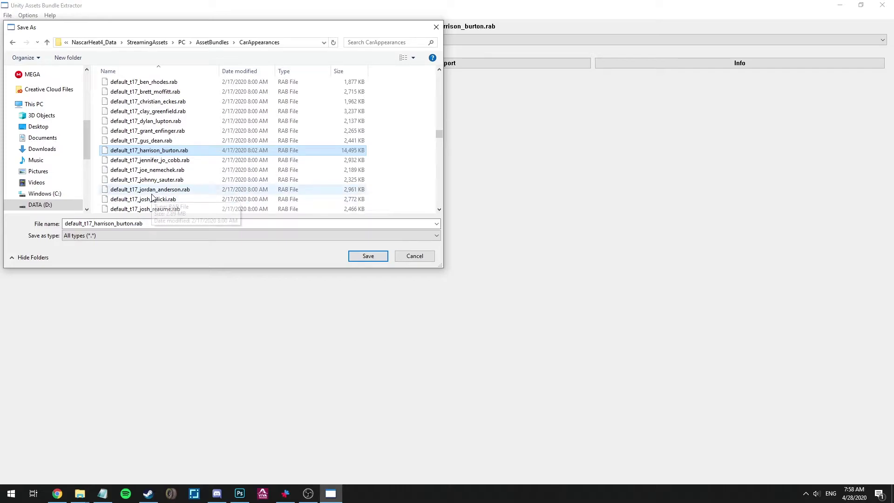
double_click(134, 224)
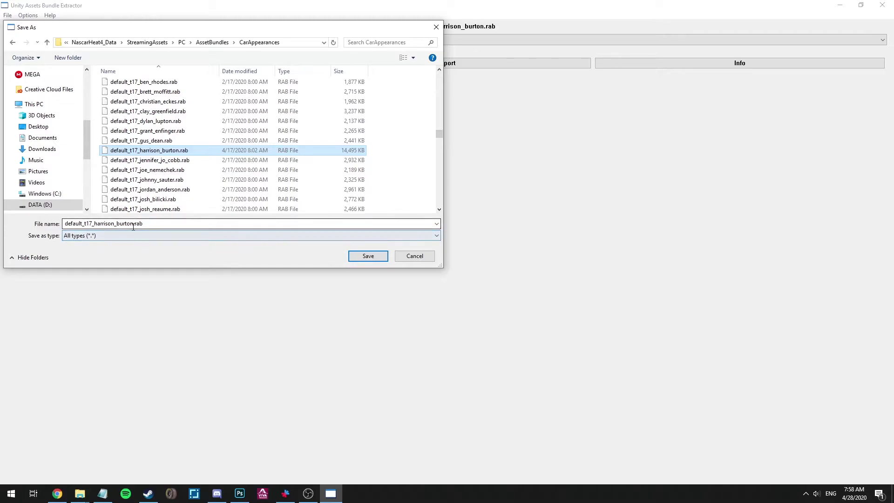
left_click(135, 224)
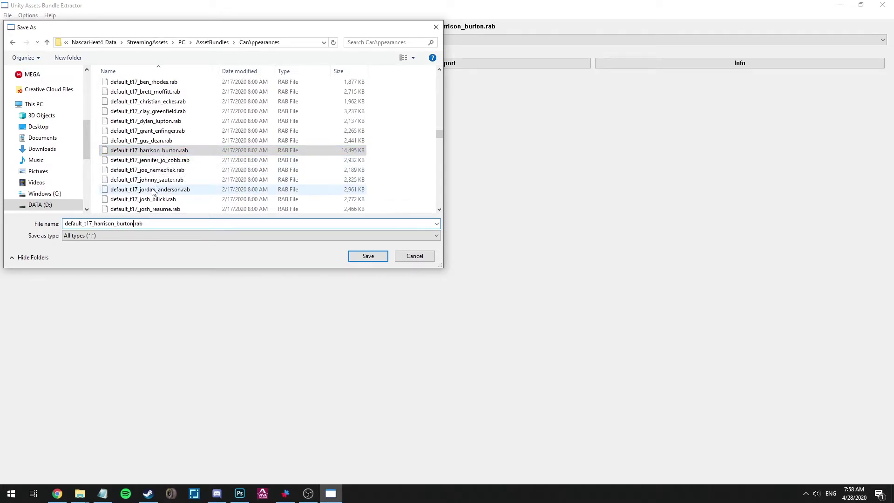
type("2")
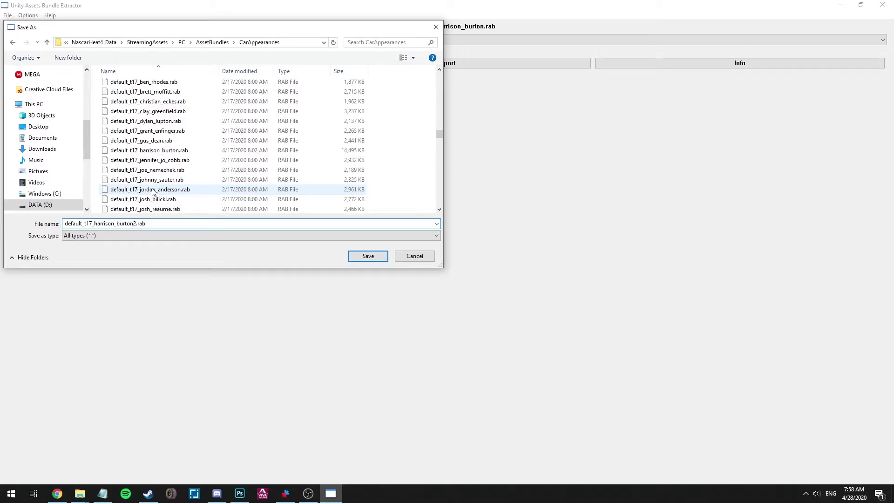
key("Return")
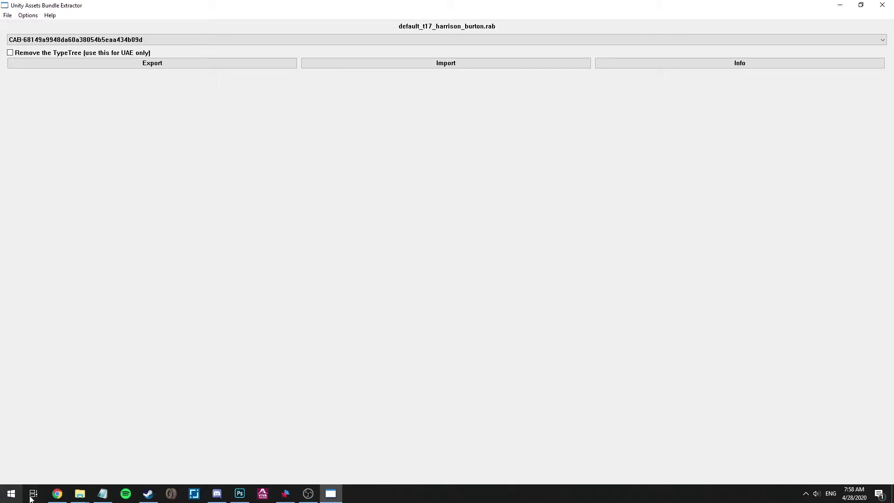
- Switch to File Explorer and open NASCAR Heat 4\NascarHeat4_Data\StreamingAssets\PC\AssetBundles\CarAppearances
left_click(79, 493)
left_click(73, 458)
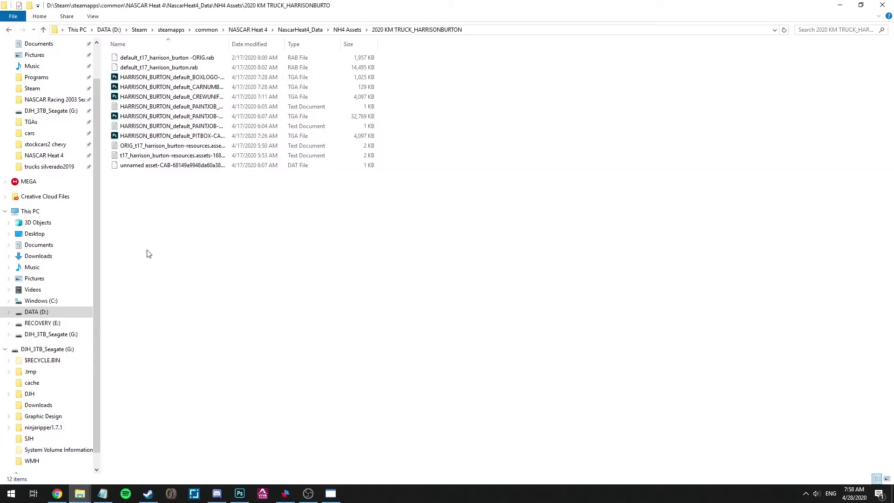
left_click(154, 450)
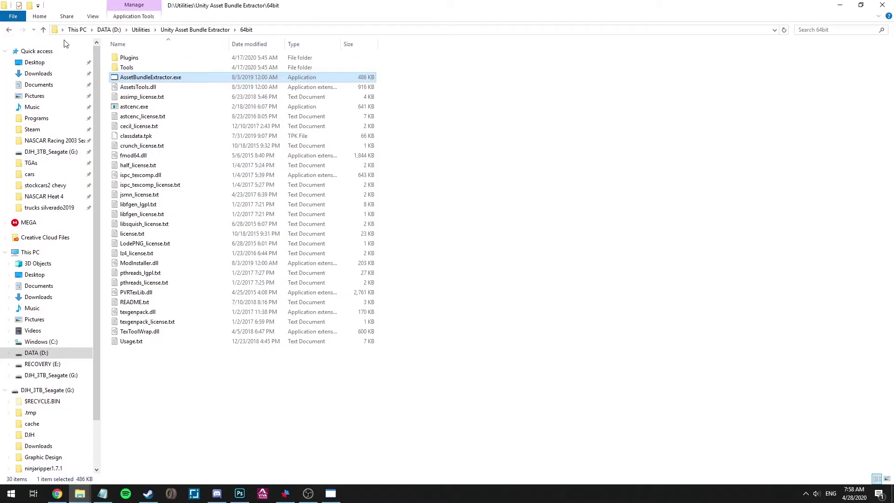
left_click(51, 197)
left_click(157, 69)
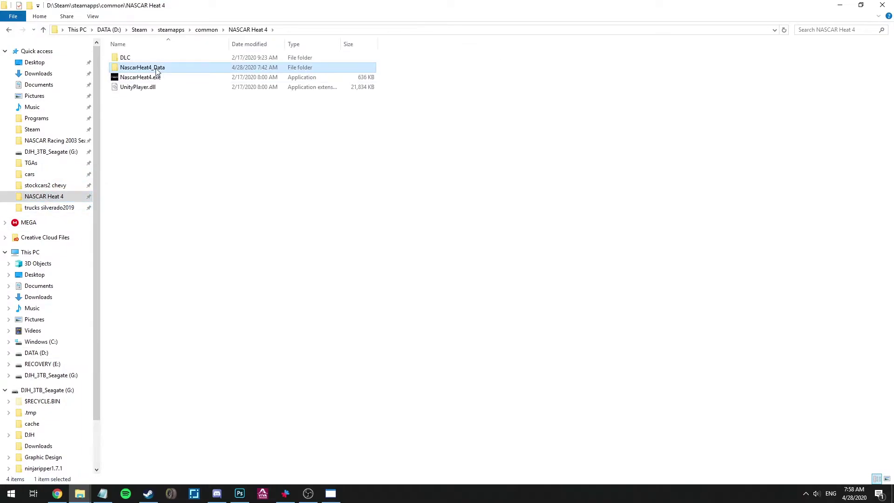
double_click(157, 69)
double_click(146, 97)
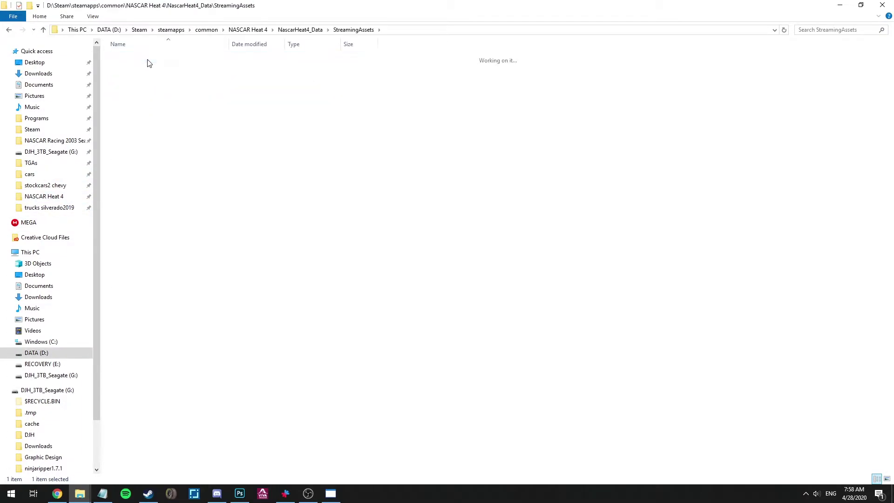
double_click(149, 59)
double_click(149, 59)
left_click(150, 60)
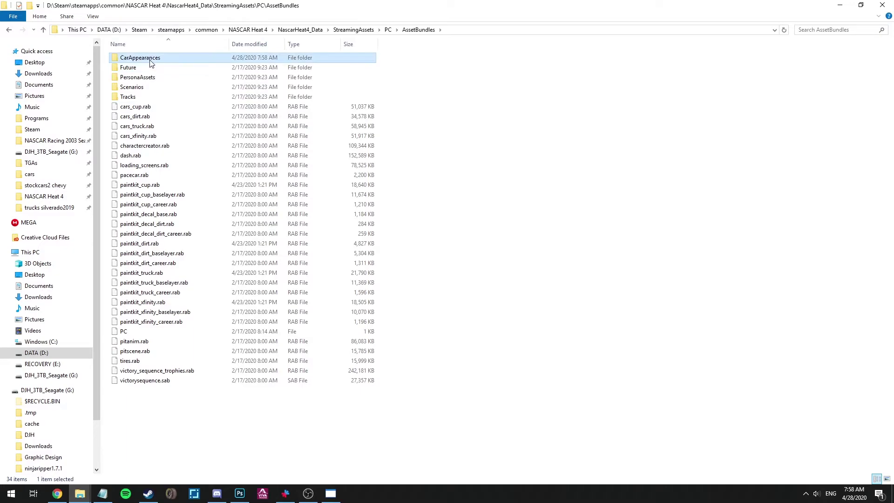
double_click(150, 60)
- Permanently delete the old default_t17_harrison_burton.rab, closing Asset Bundle Extractor to release the file
key("e")
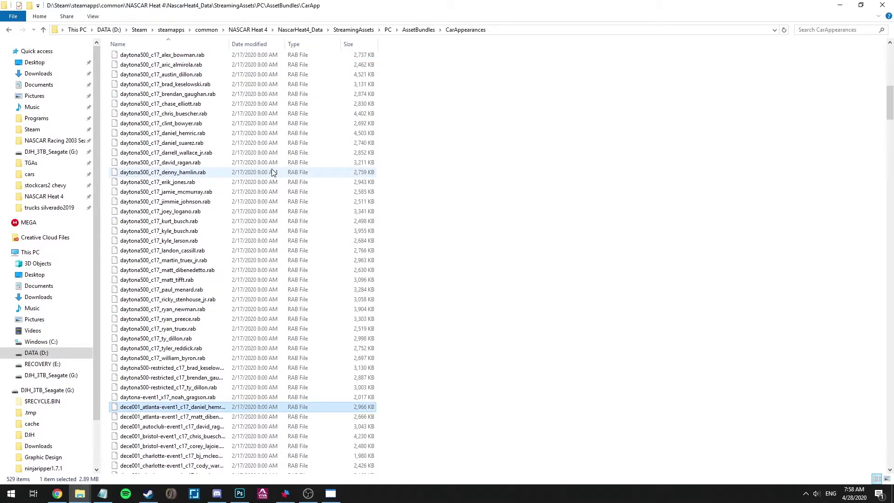
left_click_drag(893, 114, 890, 262)
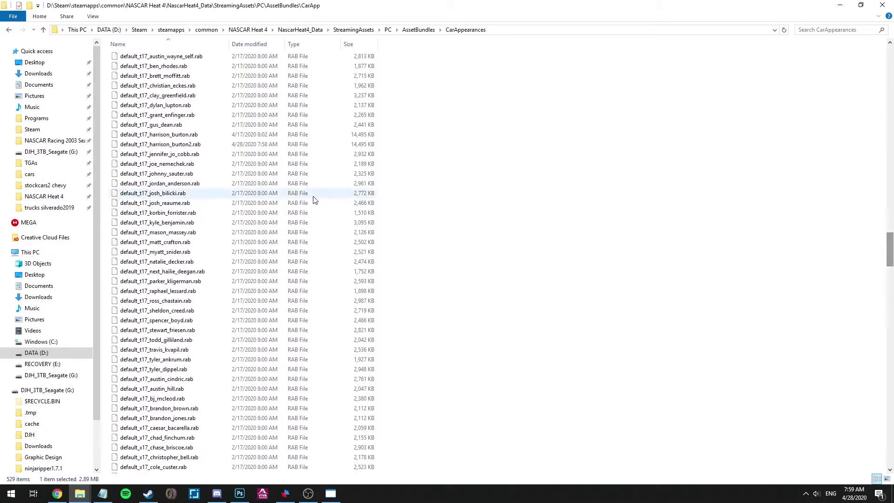
left_click(186, 134)
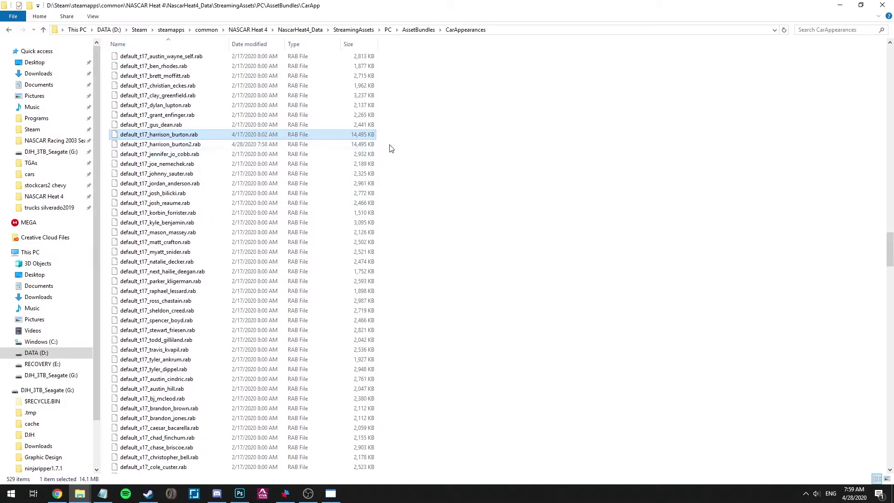
left_click(354, 145, "ctrl")
left_click(196, 135)
key("shift+Delete")
key("Return")
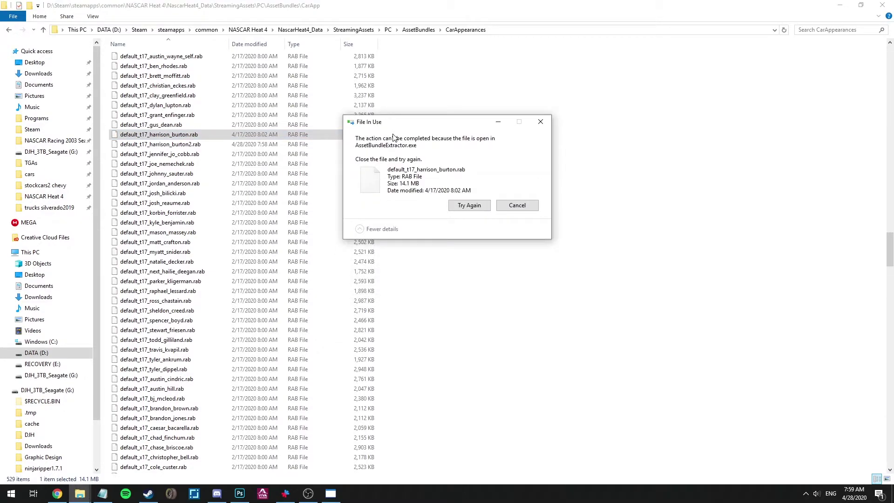
left_click(333, 498)
right_click(332, 496)
left_click(327, 471)
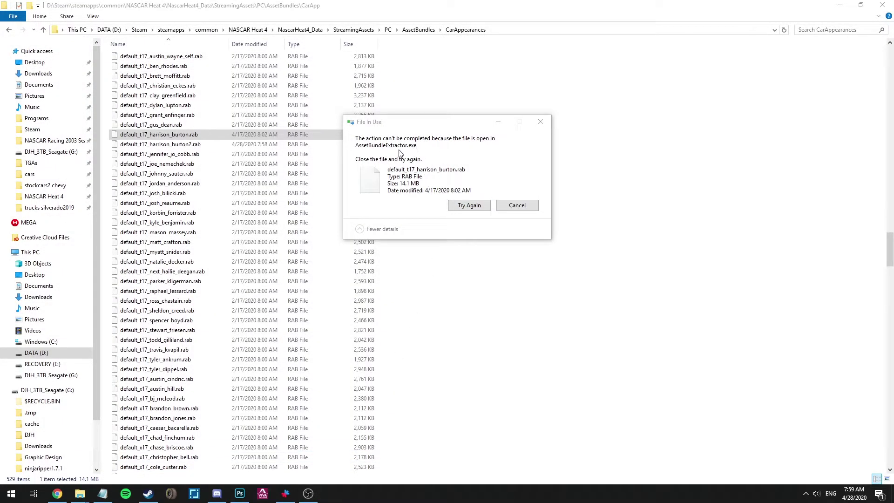
left_click(457, 205)
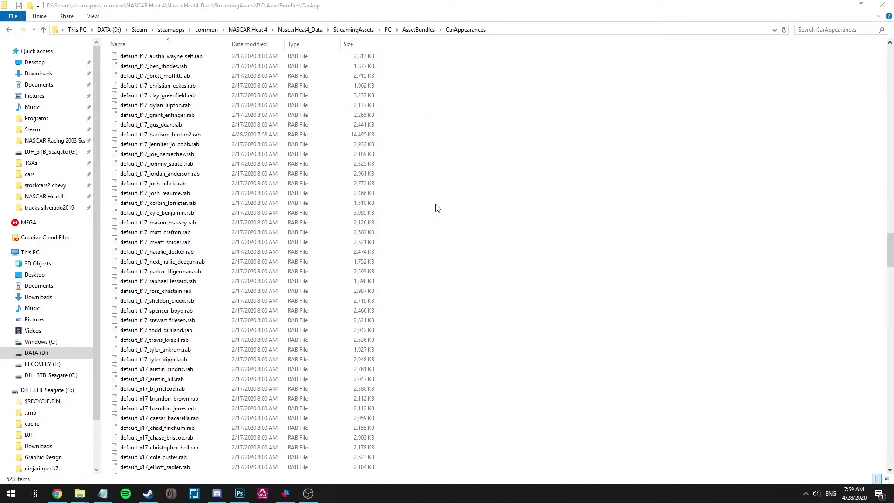
- Rename default_t17_harrison_burton2.rab as default_t17_harrison_burton.rab
left_click(189, 137)
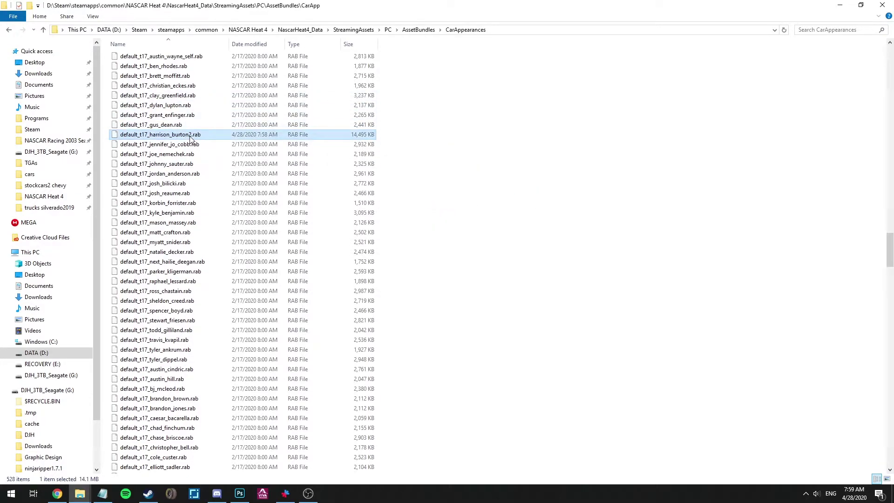
right_click(190, 136)
left_click(220, 286)
left_click(190, 135)
key("BackSpace")
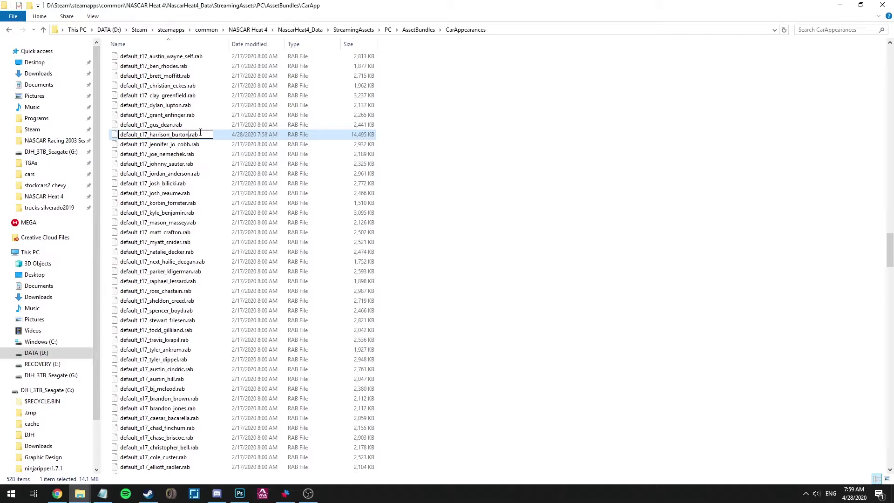
key("Return")
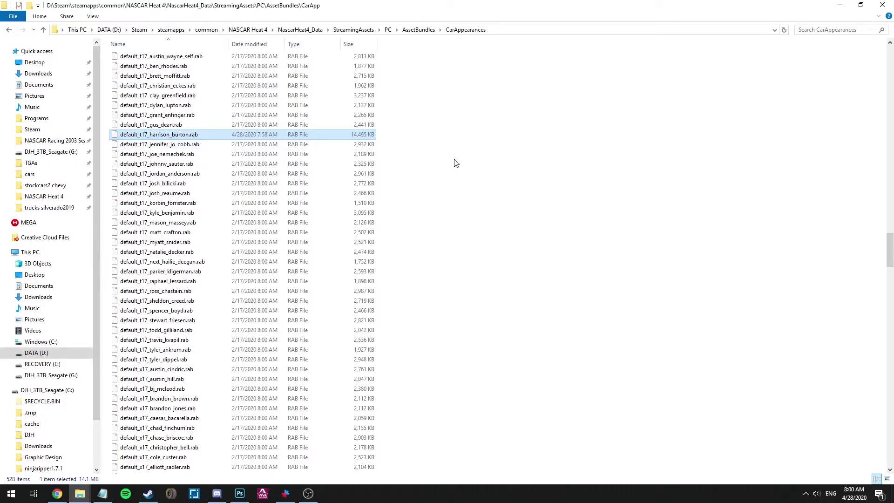
left_click(456, 163)
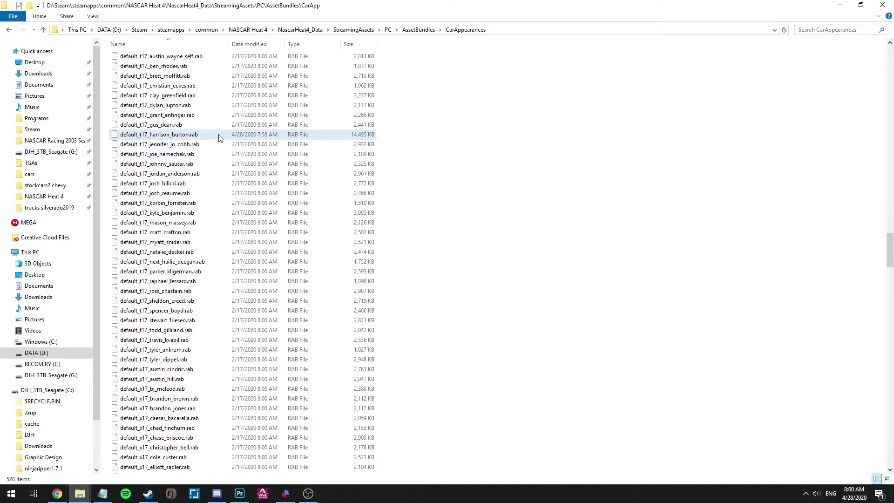
- Switch to Steam, launch NASCAR Heat 4 with the Play NASCAR Heat 4 option and enter its main menu
left_click(148, 494)
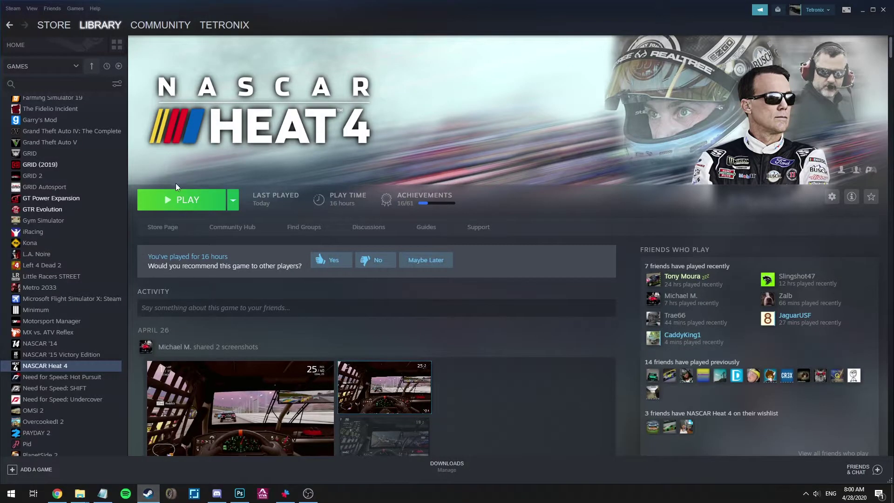
left_click(180, 203)
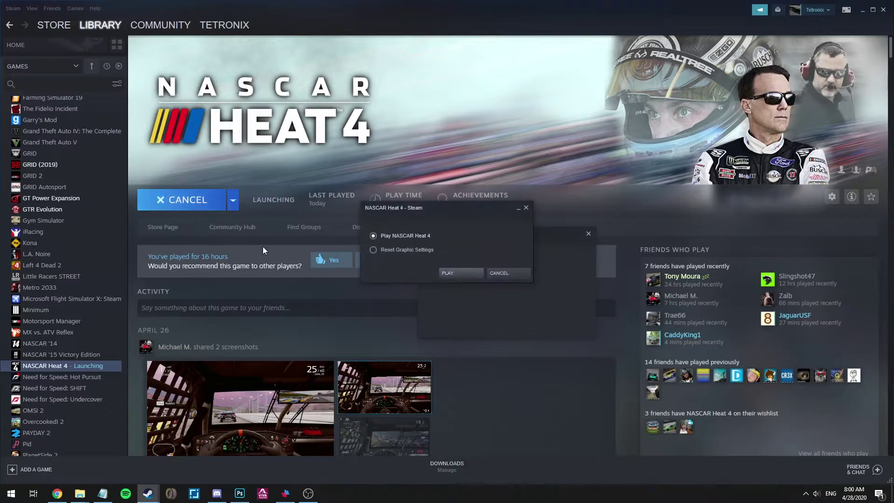
left_click(455, 274)
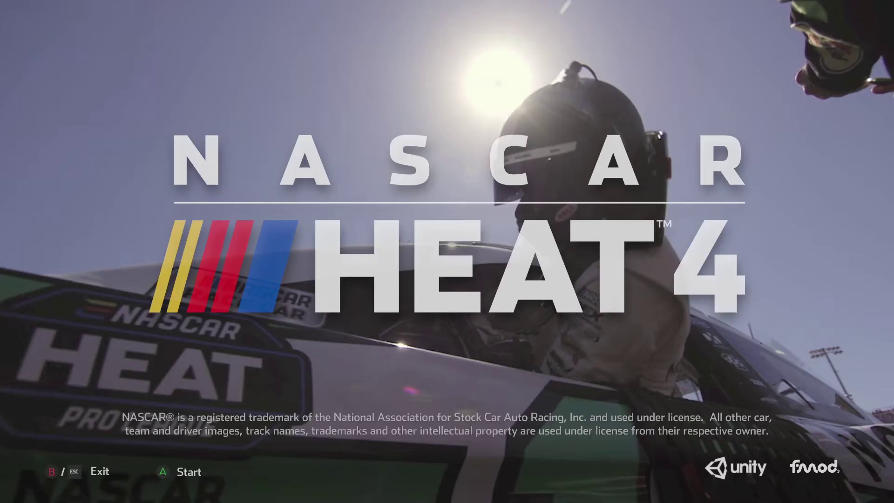
key("Return")
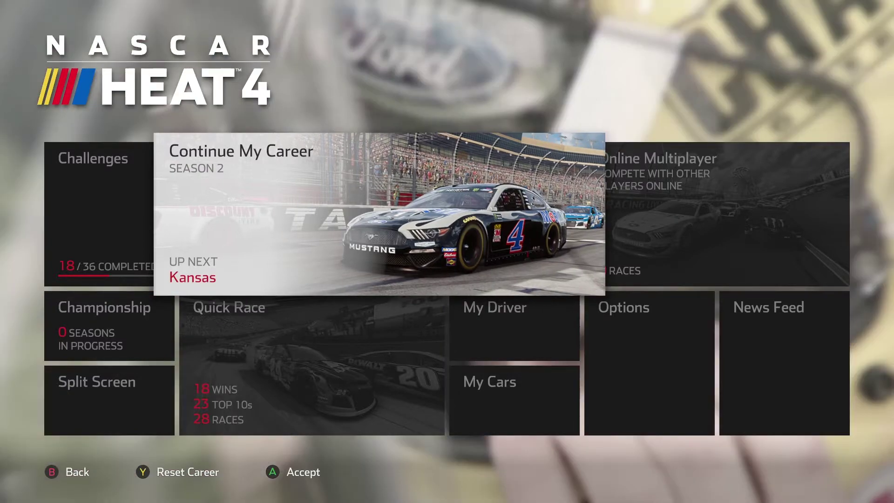
- Set up a Quick Race in the Gander Outdoors Truck Series and reach the driver selection
key("Down")
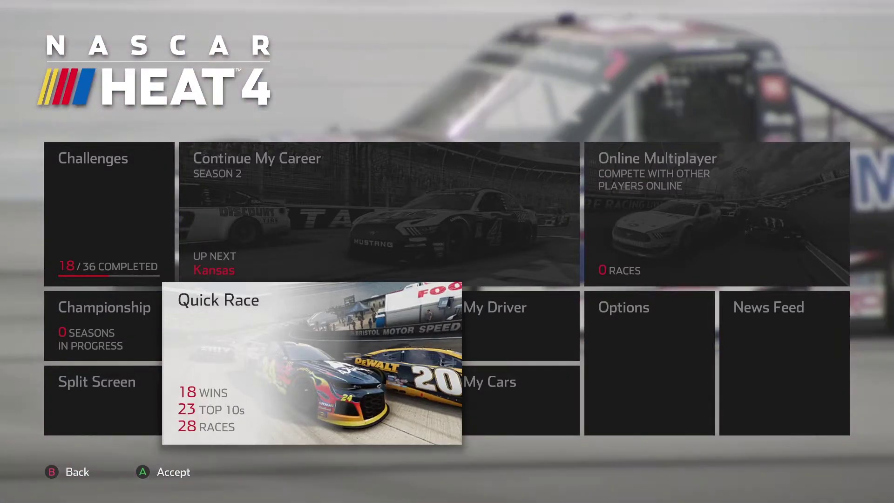
key("Up")
key("Down")
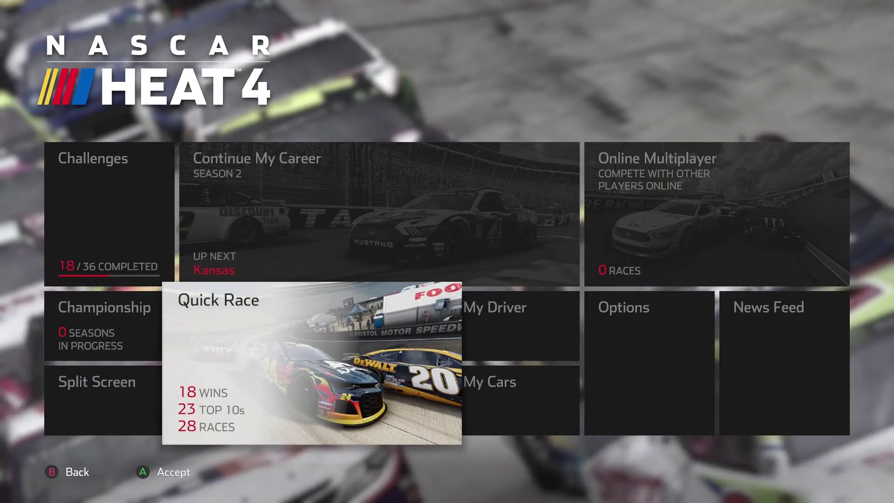
key("Return")
key("Right")
key("Right")
key("Return")
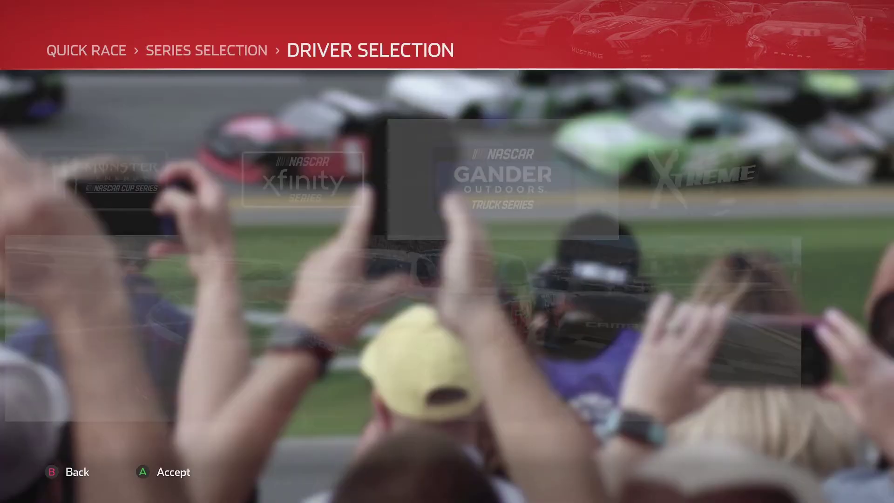
- Browse the truck drivers to Harrison Burton and inspect the new paint scheme on the number 18 Toyota
key("Left")
key("Left")
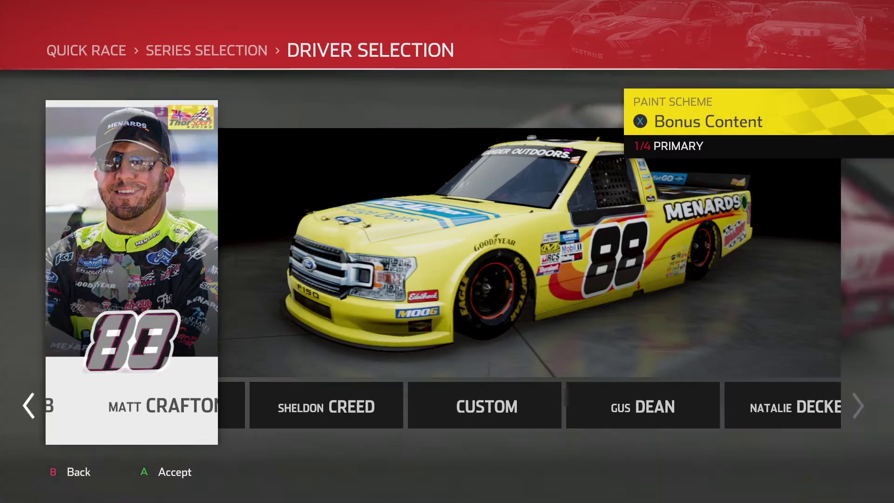
key("Left")
key("Left")
key("Left")
key("Left")
key("Right")
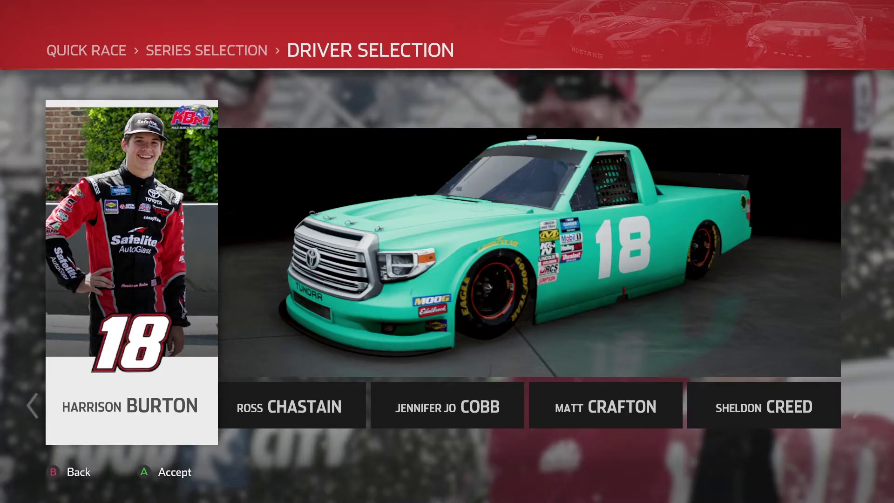
- Back out of the race setup and exit NASCAR Heat 4 to the desktop
key("Escape")
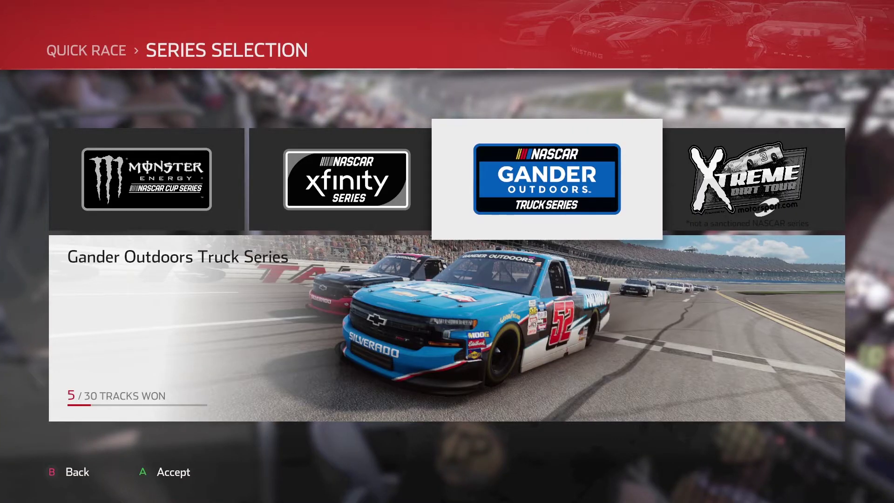
key("Escape")
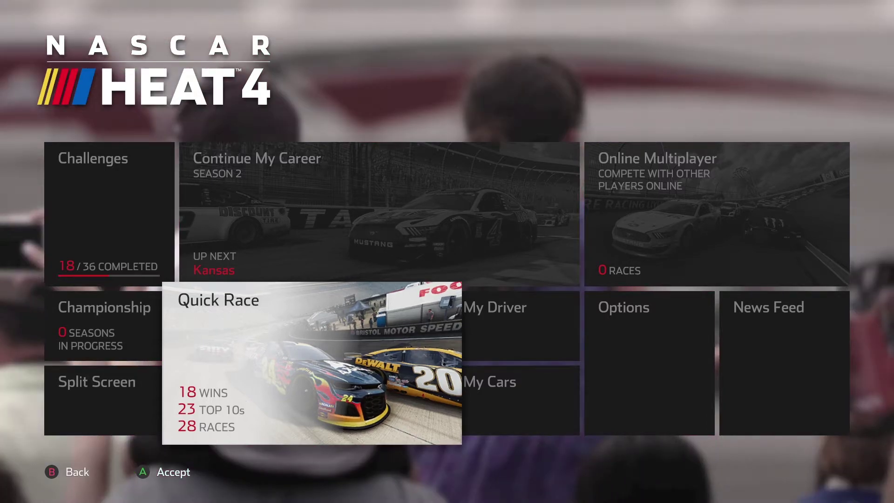
key("Escape")
key("Escape")
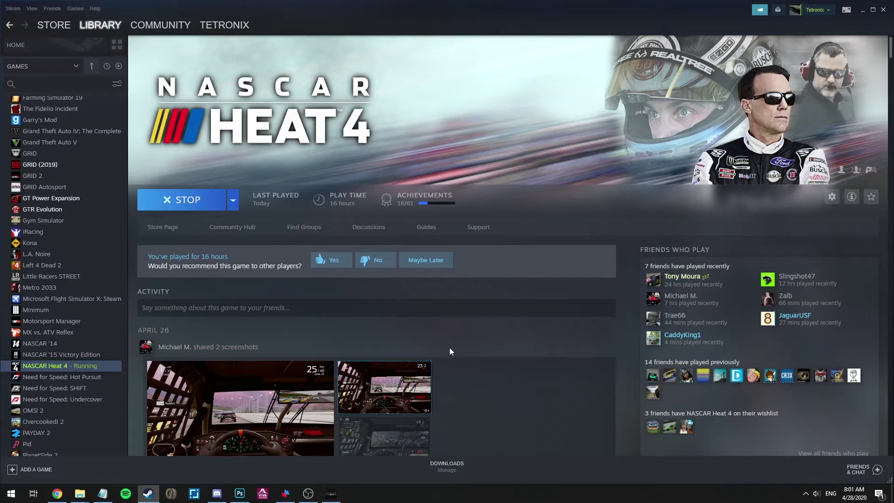
- Switch to Photoshop and browse for a file to open in Graphic Design\NASCAR Heat 4\CARNUMBER on drive G:
mouse_move(216, 497)
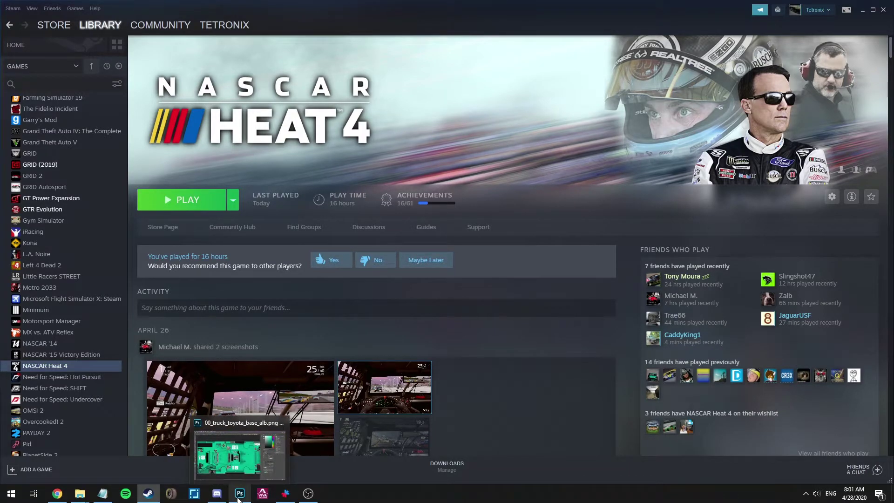
left_click(235, 477)
left_click(20, 5)
left_click(33, 24)
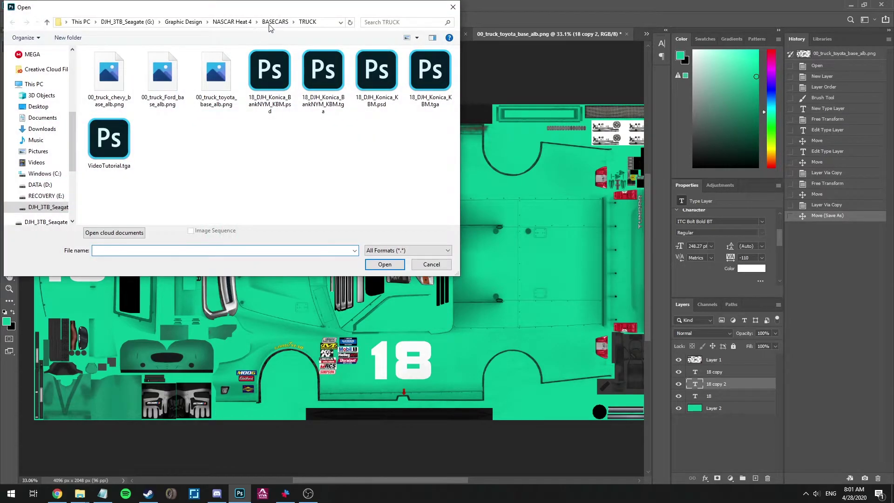
left_click(275, 22)
left_click(183, 22)
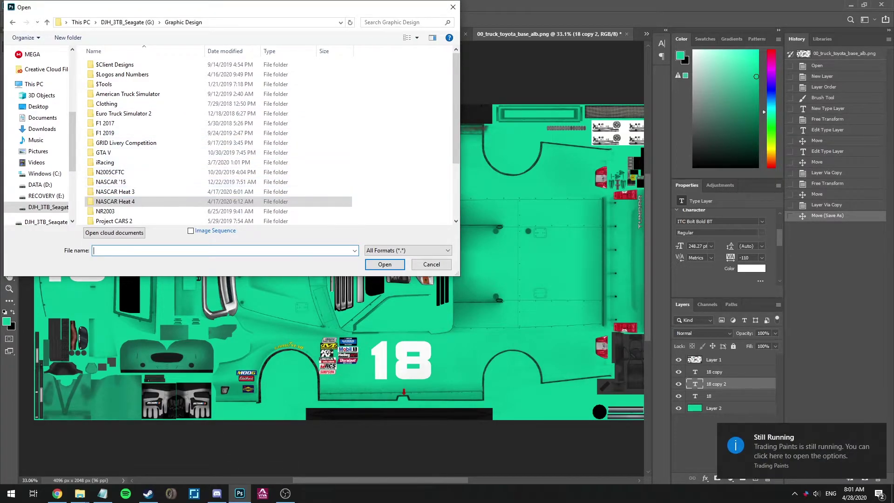
left_click(123, 204)
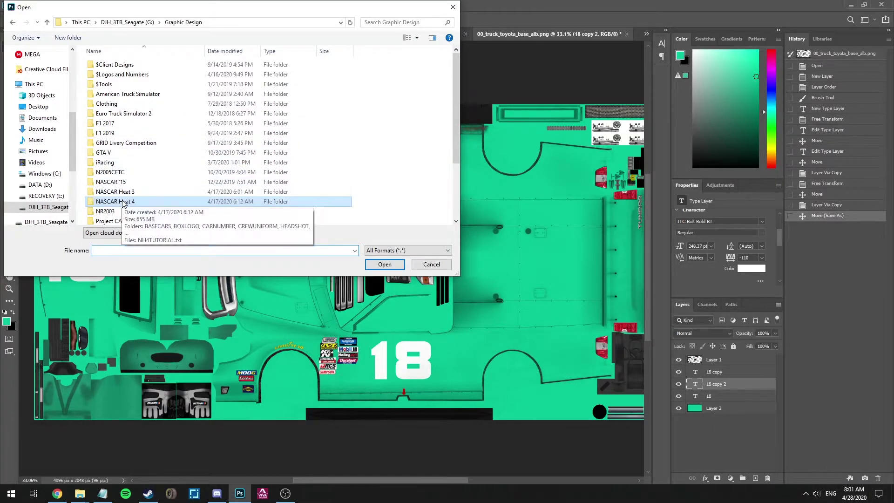
double_click(124, 202)
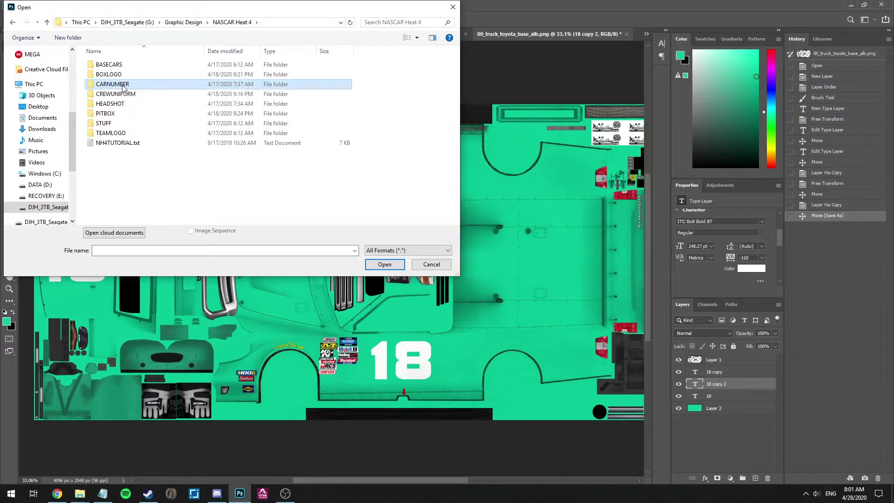
double_click(122, 84)
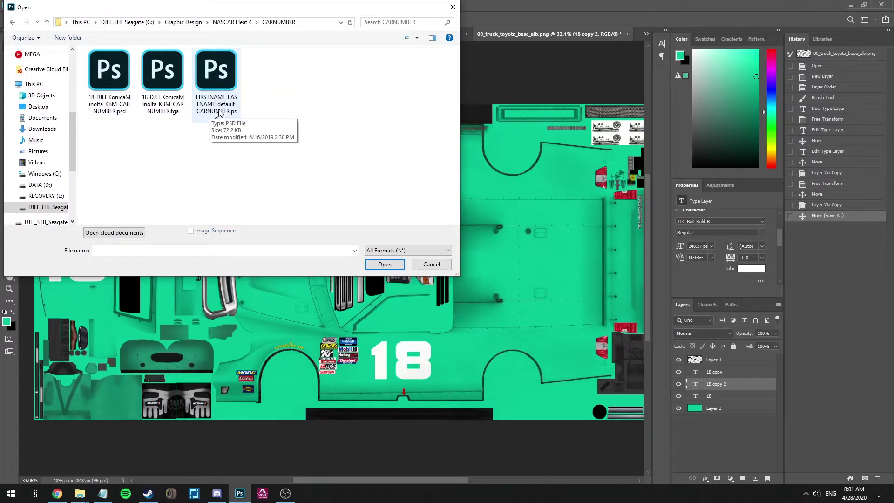
- Open the FIRSTNAME_LASTNAME_default_CARNUMBER.psd template and select its 77bottom text layer
left_click(218, 88)
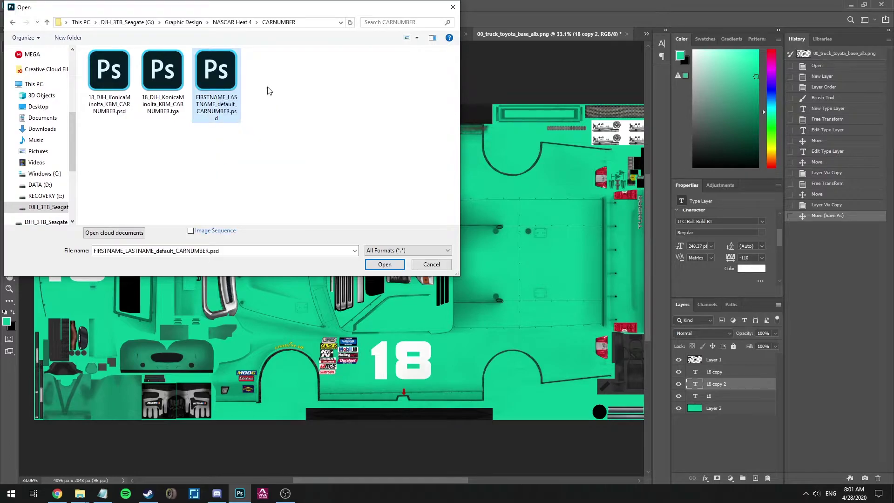
double_click(223, 93)
left_click(537, 250)
left_click(717, 389)
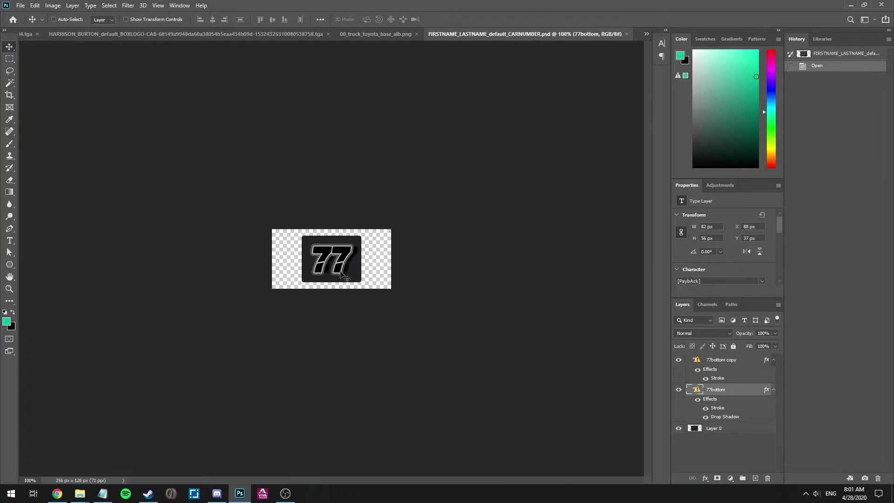
- Delete the 77bottom and 77bottom copy text layers, leaving only the dark plate on Layer 0
scroll(523, 311, "up", 5)
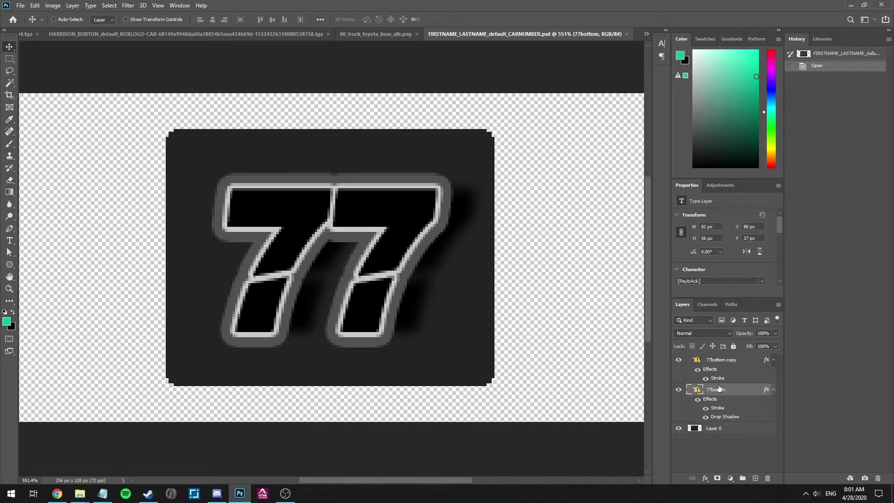
key("Delete")
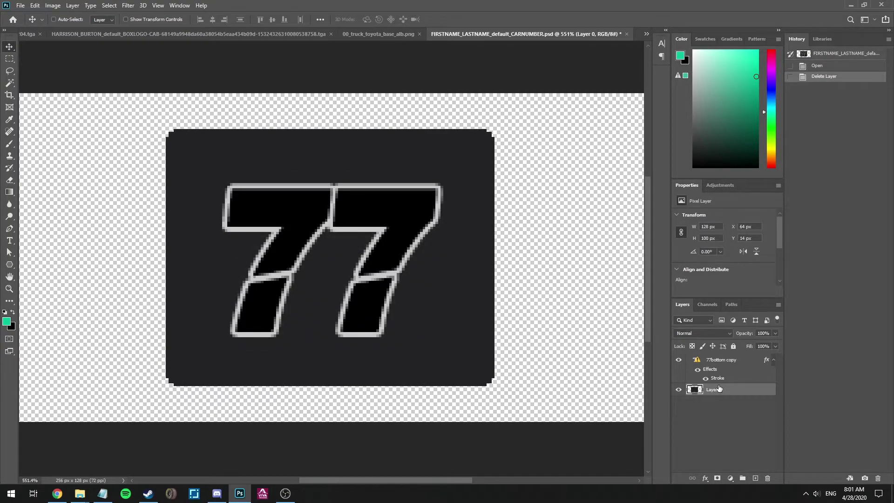
left_click(716, 366)
key("Delete")
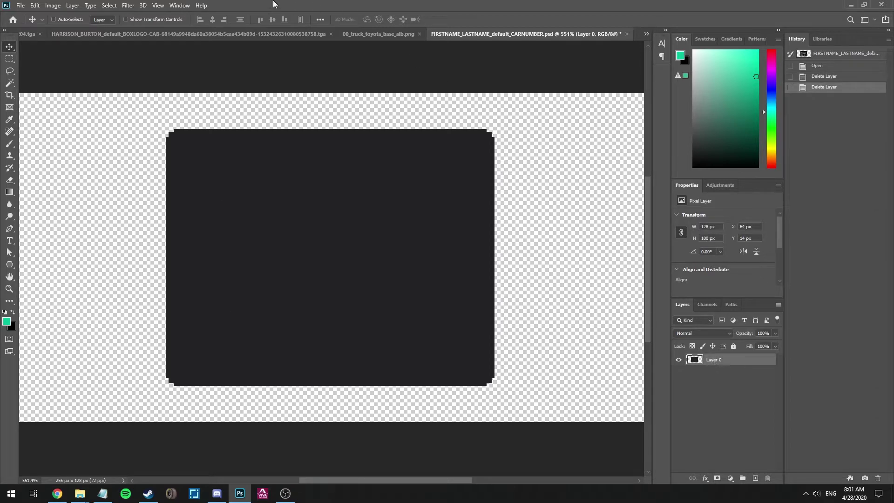
scroll(259, 109, "down", 2)
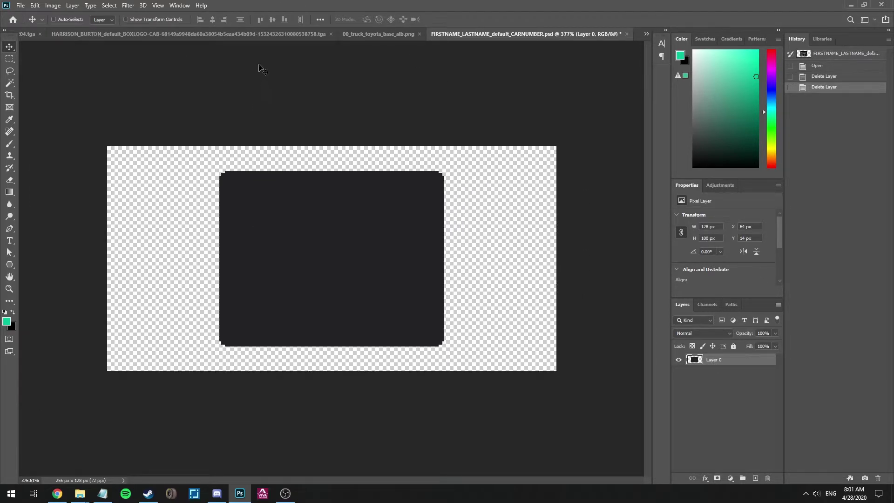
left_click(35, 6)
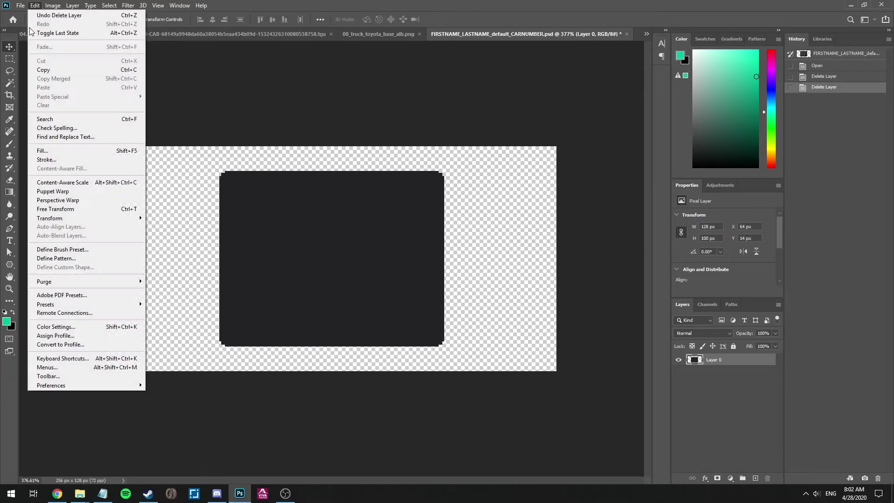
mouse_move(20, 5)
left_click(28, 29)
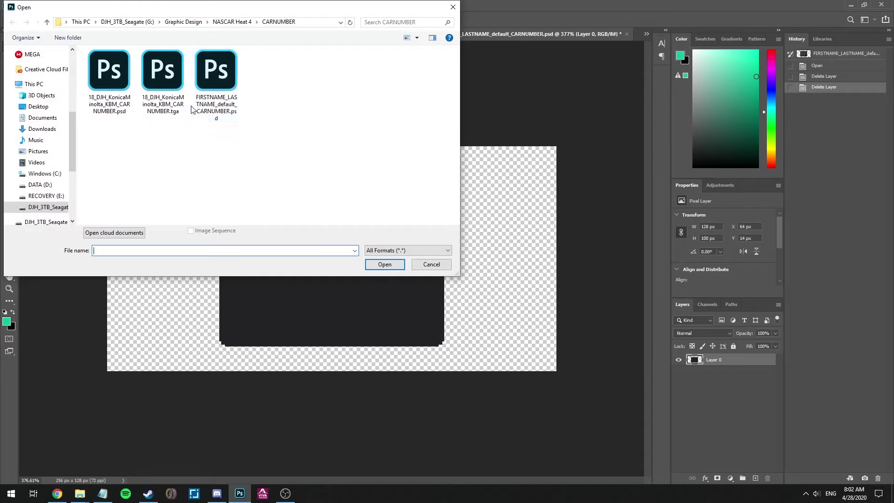
double_click(162, 70)
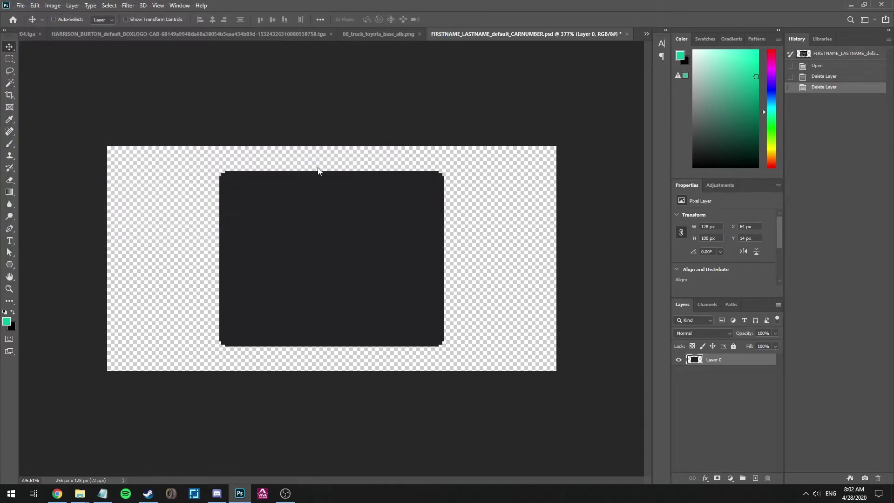
right_click(554, 32)
left_click(566, 44)
left_click(18, 6)
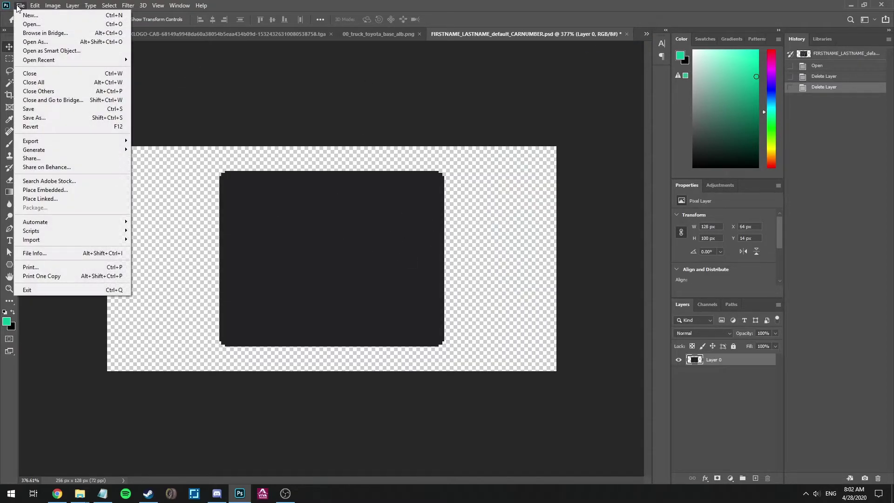
left_click(37, 25)
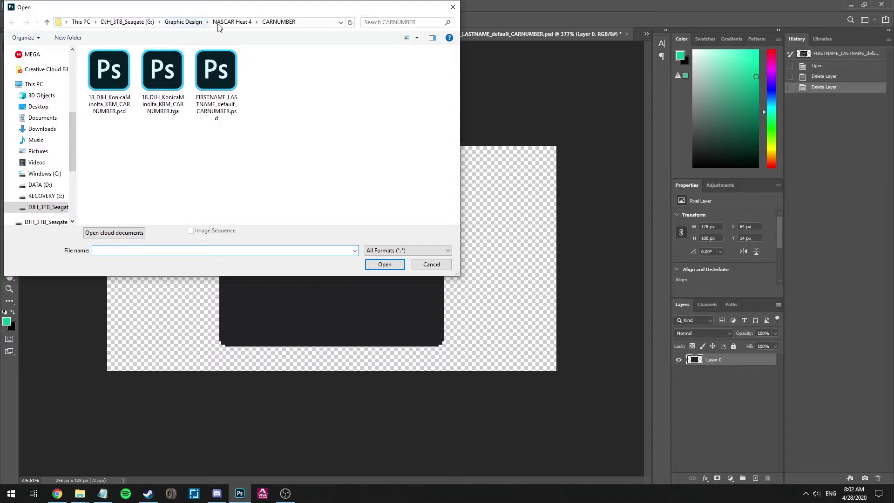
left_click(431, 267)
- Rasterize the layer named 18 in 00_truck_toyota_base_alb.png and select the whole canvas for copying
left_click(378, 34)
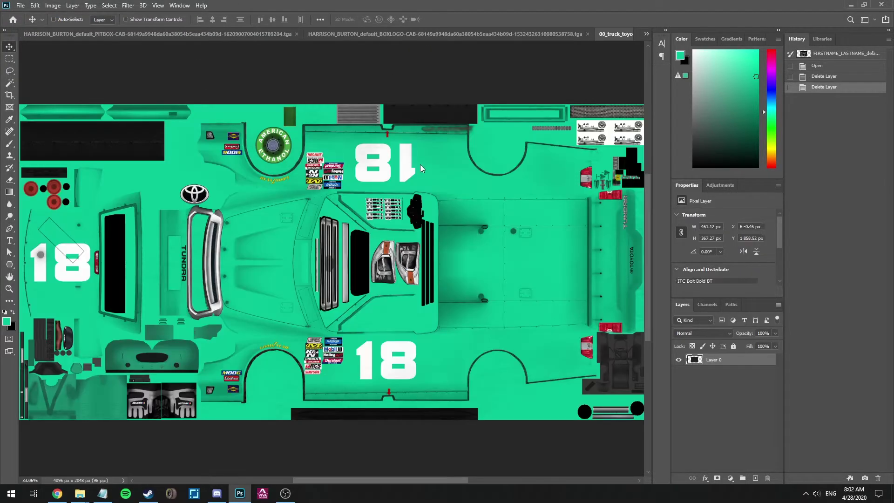
right_click(740, 374)
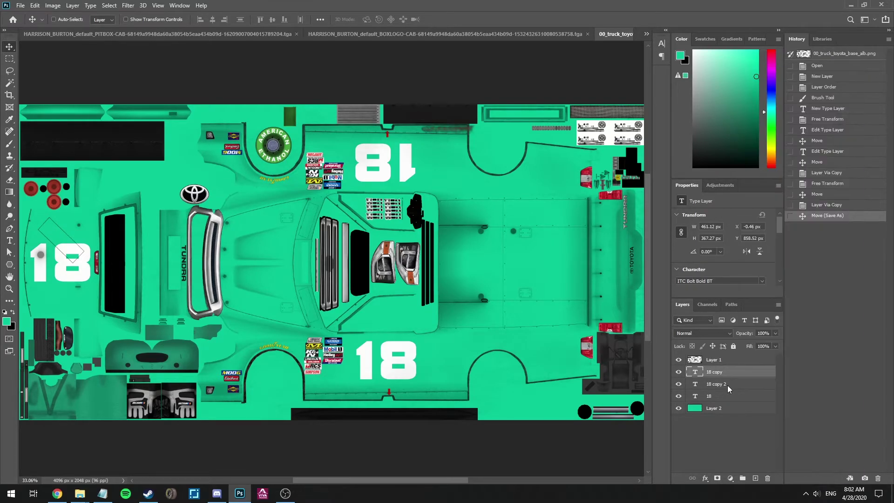
right_click(729, 385)
right_click(728, 396)
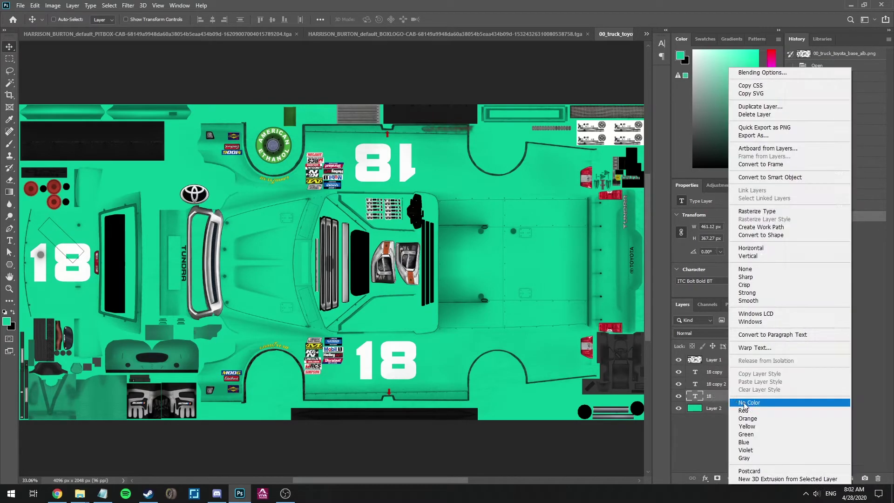
left_click(758, 212)
key("ctrl+a")
- Paste the copied 18 into FIRSTNAME_LASTNAME_default_CARNUMBER.psd
left_click(521, 35)
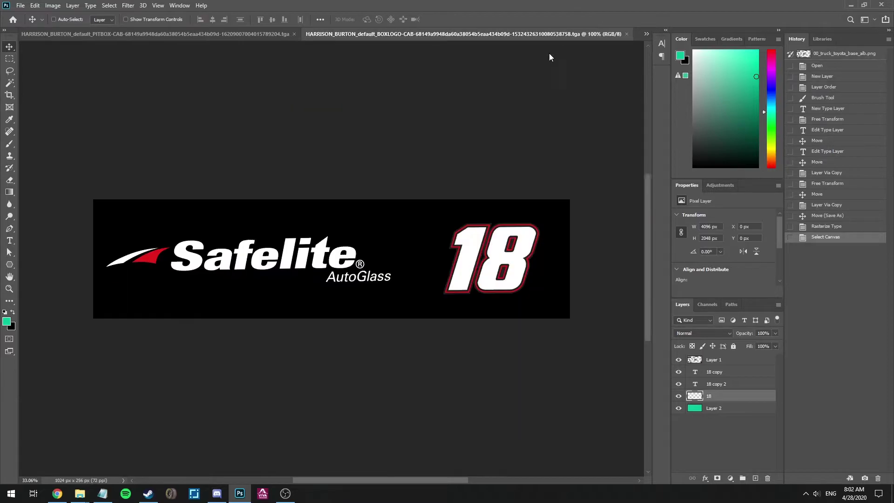
left_click(647, 34)
mouse_move(652, 94)
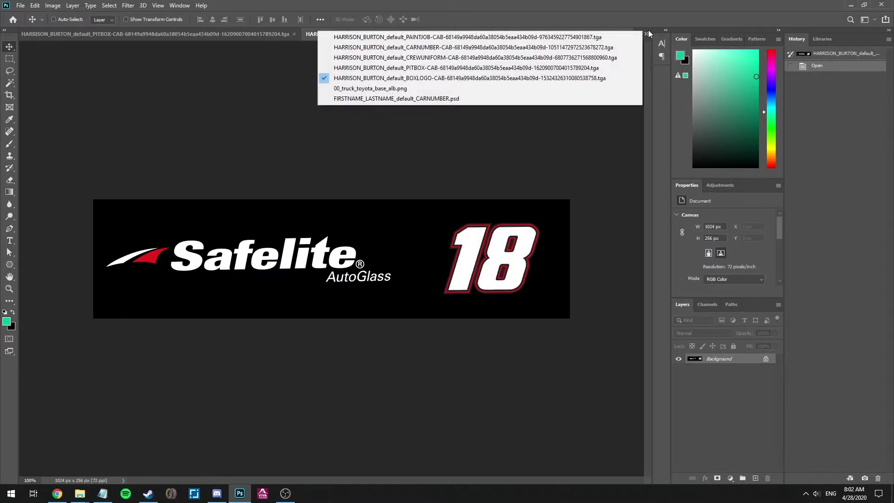
left_click(601, 98)
key("ctrl+v")
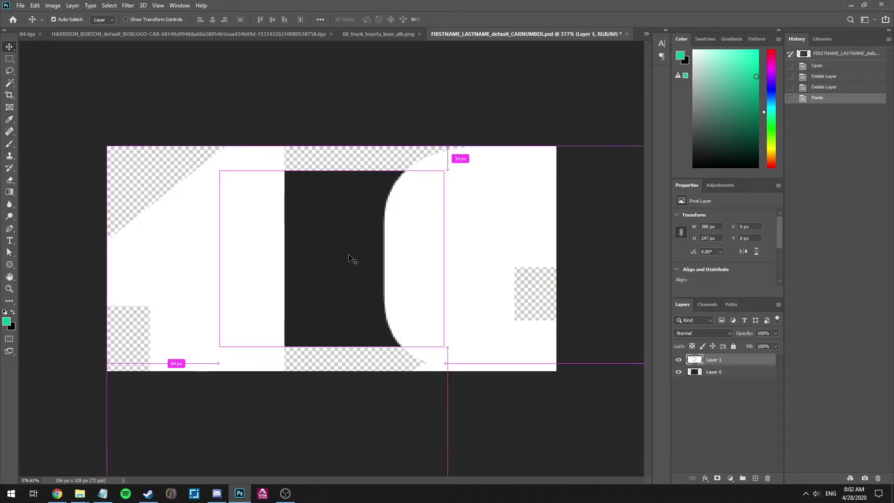
- Scale the pasted 18 down to about 106 by 68 px and nudge it to X 75 px, Y 30 px on the dark plate
scroll(418, 287, "down", 1)
key("ctrl+t")
scroll(491, 345, "down", 3)
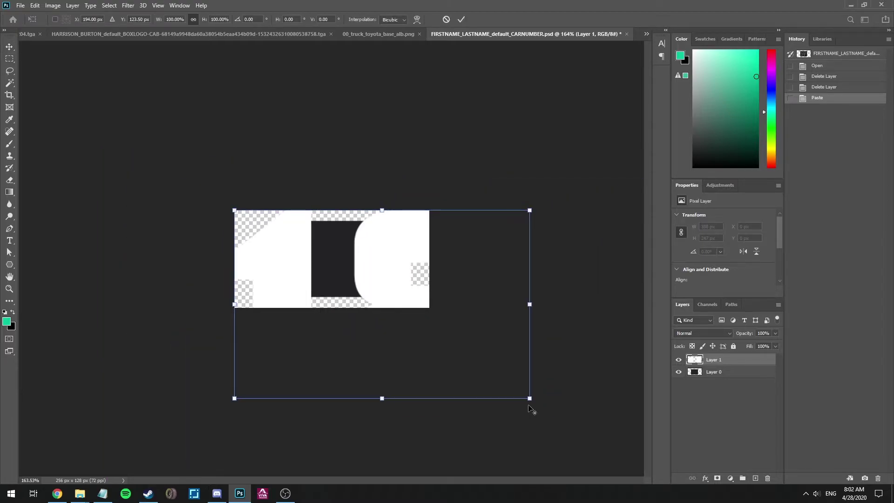
left_click_drag(530, 398, 387, 291)
scroll(326, 265, "up", 3)
key("Return")
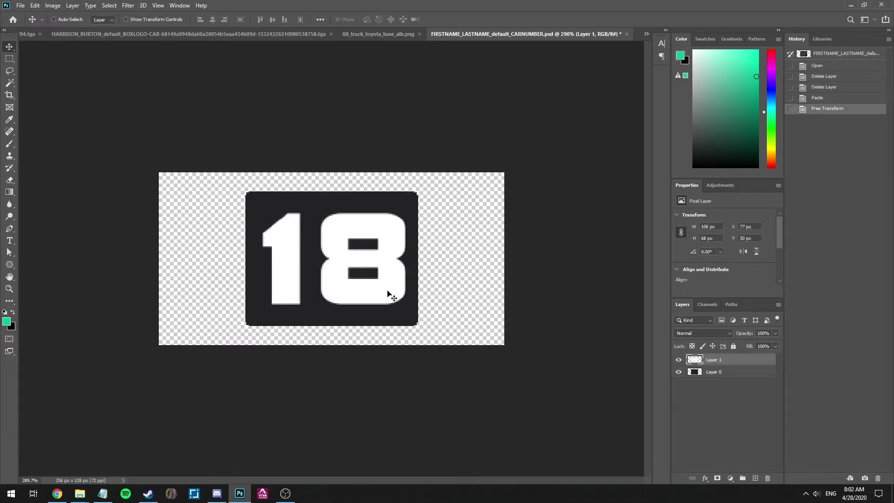
key("Left")
scroll(389, 293, "down", 1)
scroll(392, 295, "up", 3)
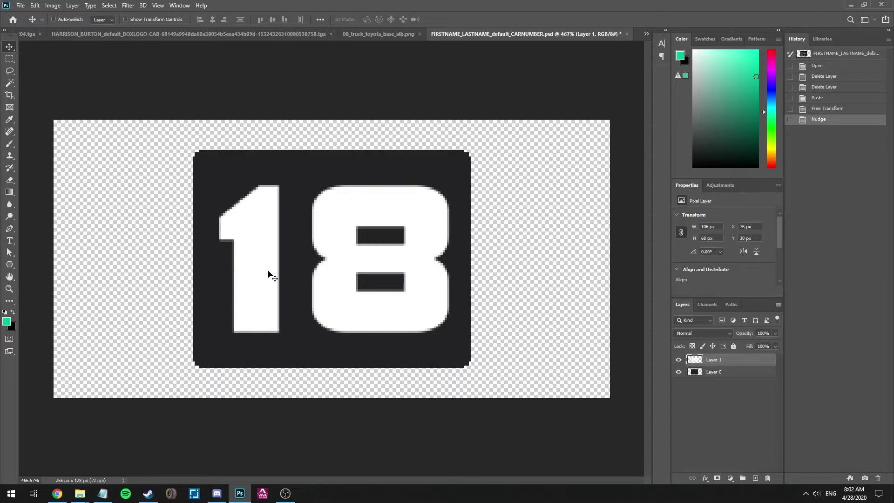
key("Left")
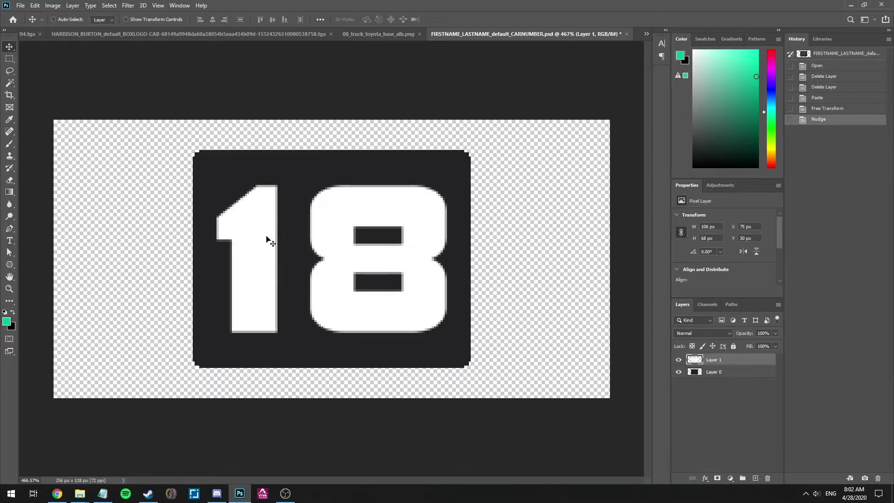
- Start saving the car number graphic as a new file in the CARNUMBER folder with the Targa format
left_click(21, 5)
left_click(422, 217)
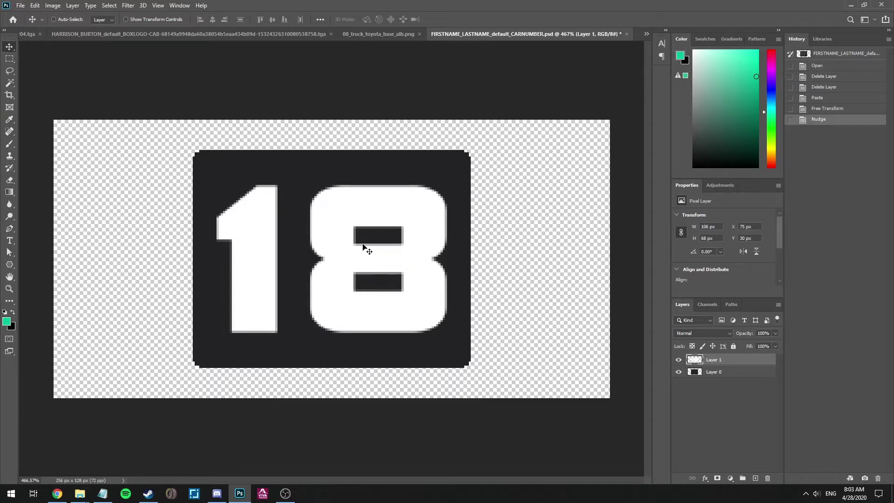
left_click(20, 5)
left_click(21, 120)
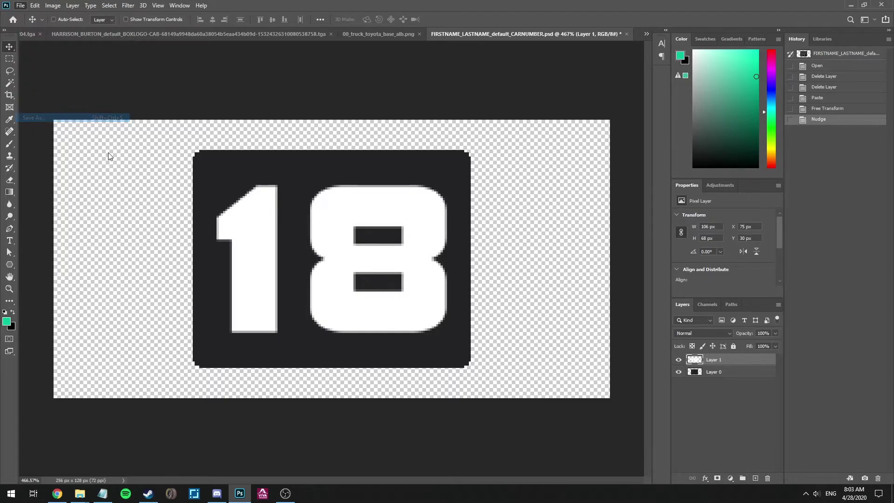
left_click(108, 229)
left_click(107, 382)
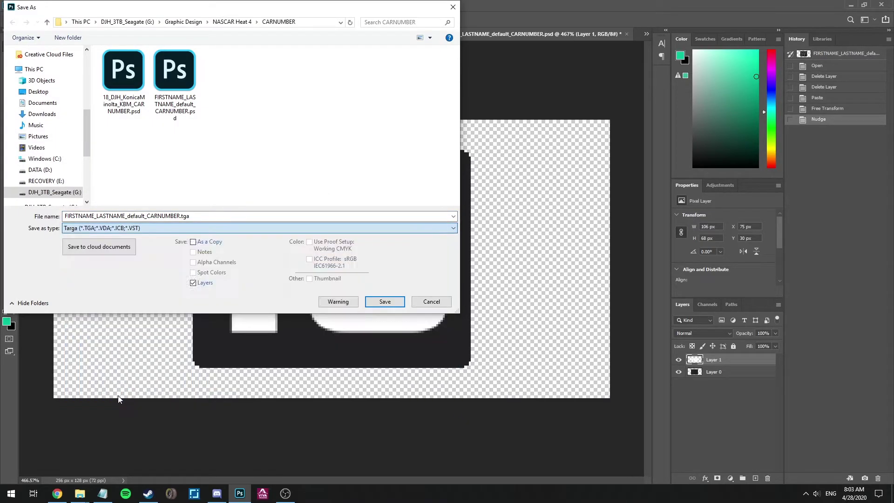
left_click(104, 228)
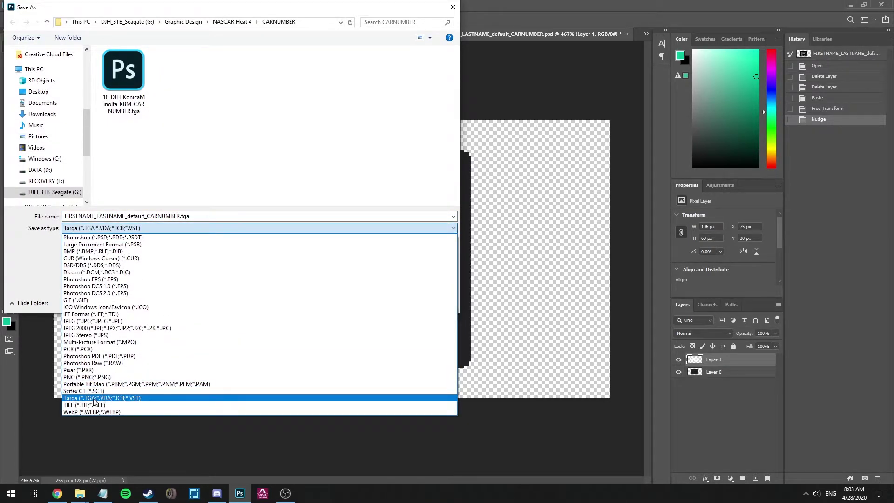
left_click(93, 398)
- Name the file 18_tutorialvideo.tga and save it at 32 bits/pixel
left_click(178, 216)
left_click(178, 216)
left_click_drag(180, 216, 49, 206)
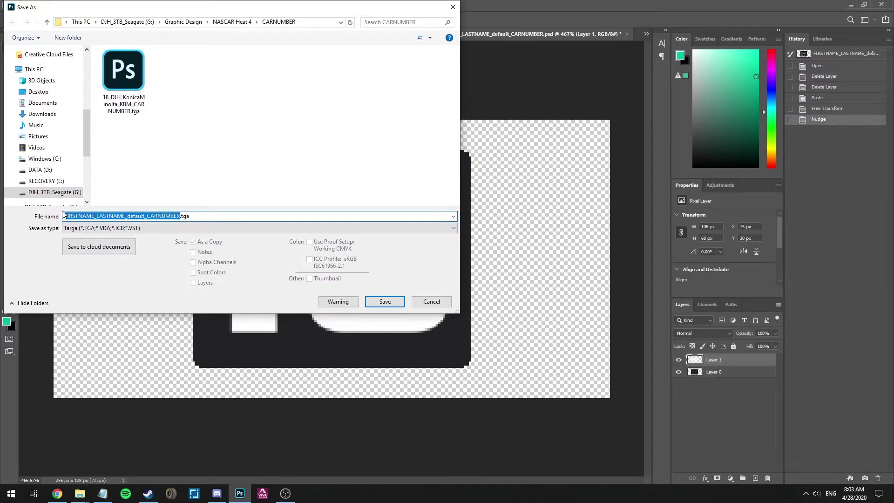
key("BackSpace")
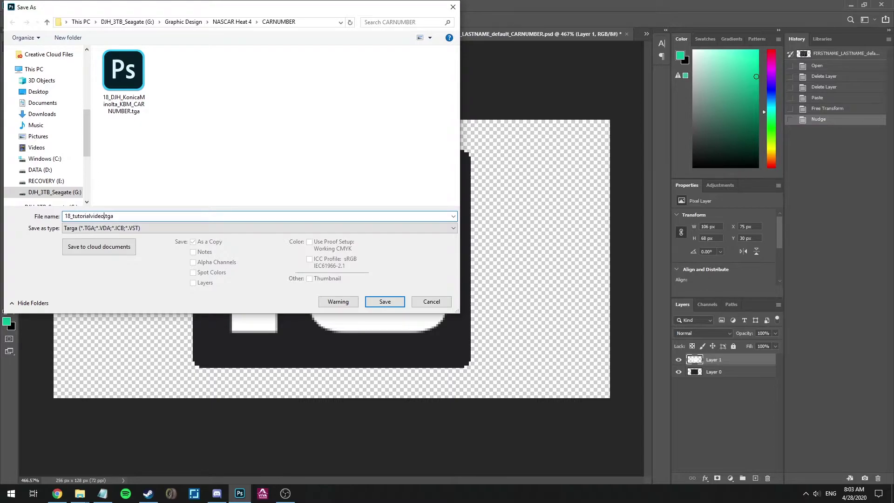
key("Return")
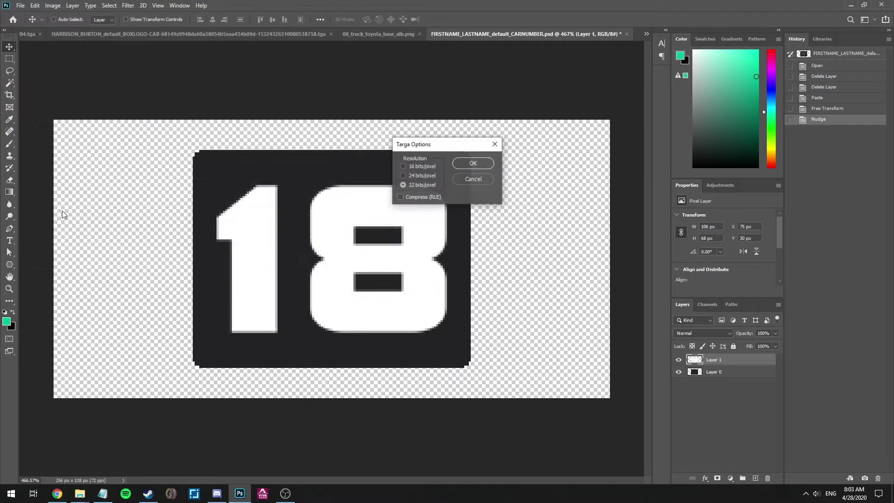
key("Return")
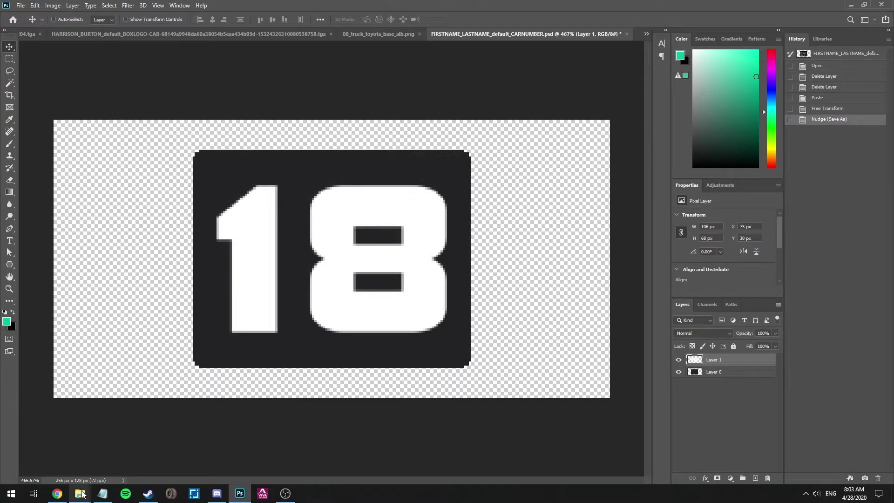
- Switch to the File Explorer window showing the 2020 KM TRUCK_HARRISONBURTON folder
mouse_move(86, 486)
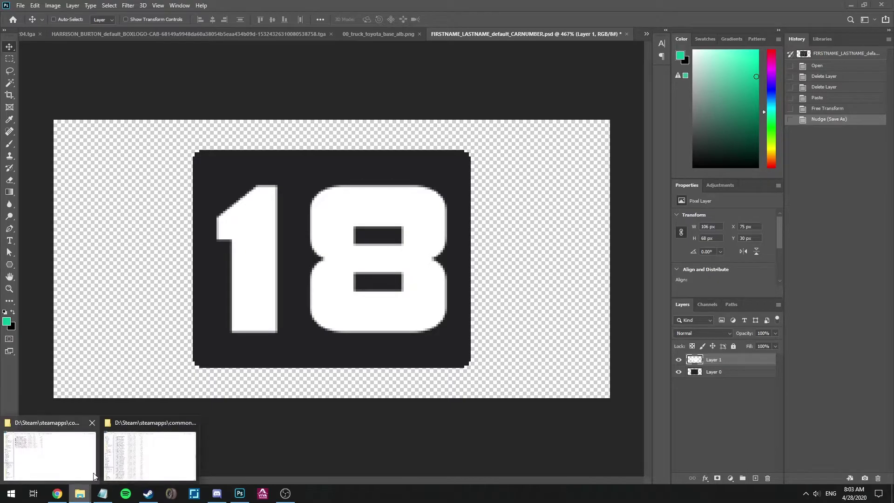
left_click(149, 447)
left_click(82, 491)
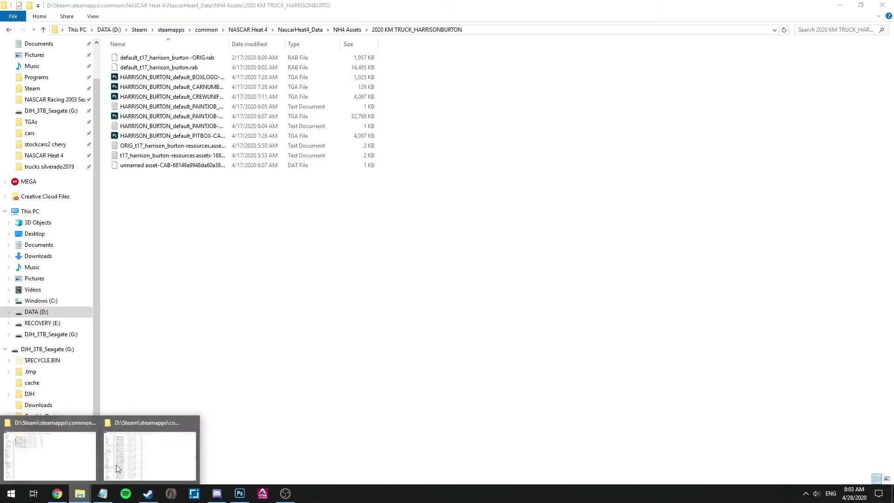
left_click(122, 457)
left_click(77, 493)
left_click(68, 481)
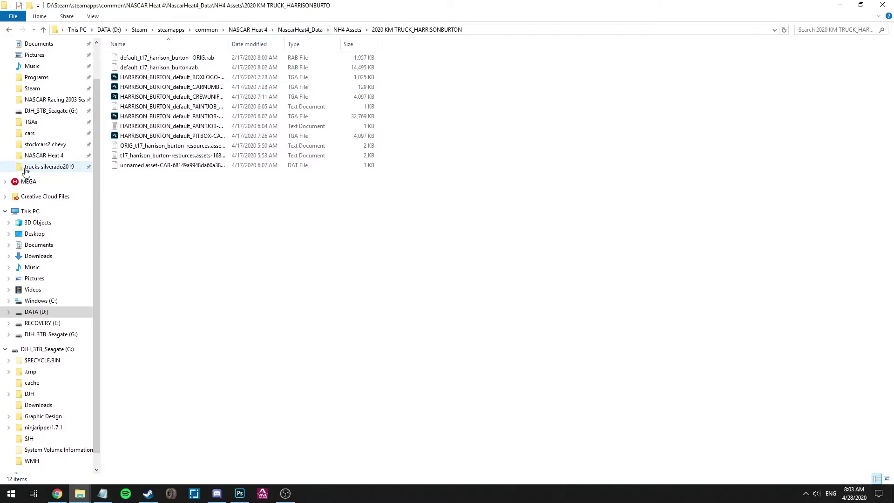
- Launch AssetBundleExtractor.exe from D:\Utilities\Unity Asset Bundle Extractor\64bit
left_click(47, 334)
left_click(37, 312)
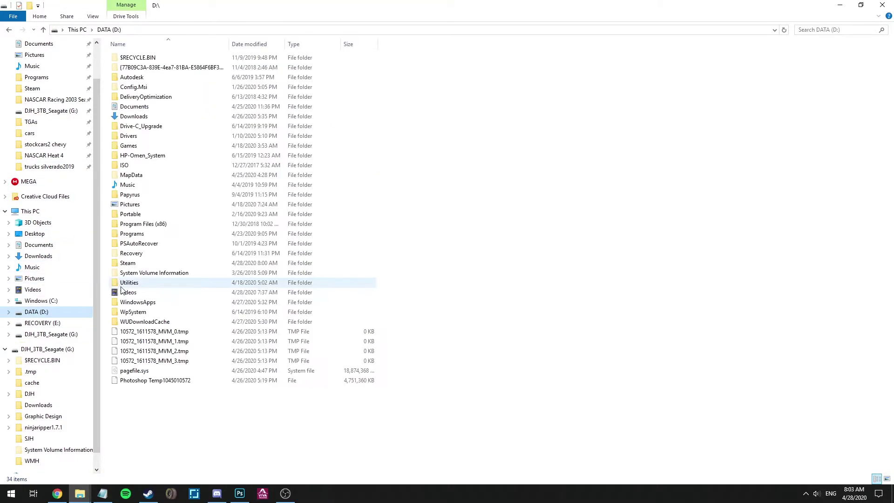
double_click(140, 284)
double_click(154, 273)
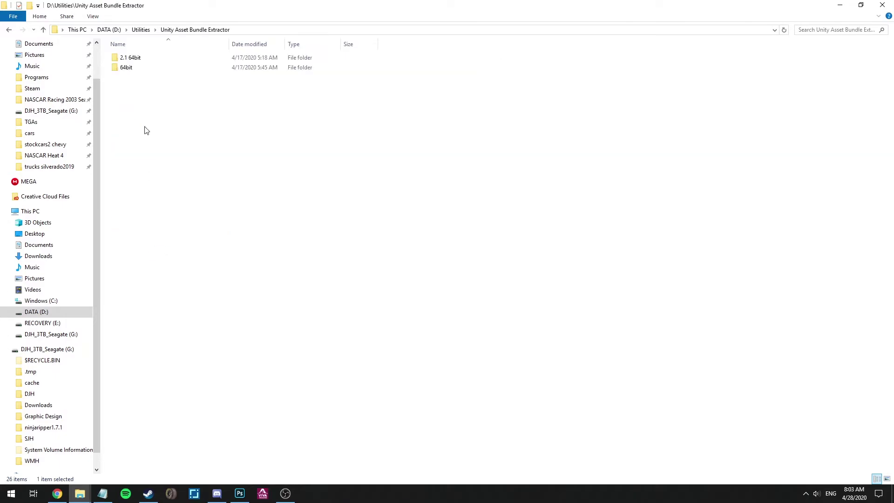
double_click(146, 69)
double_click(149, 77)
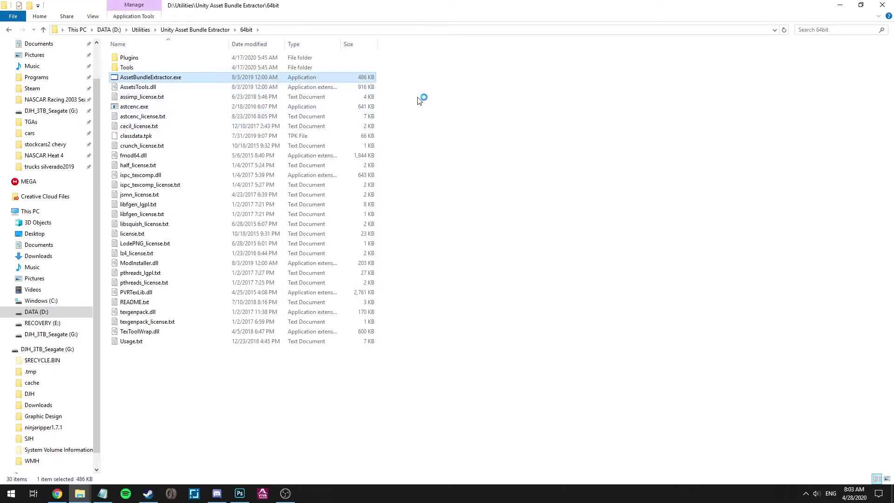
- Switch to Unity Assets Bundle Extractor, start opening a bundle and browse to the CarAppearances folder inside AssetBundles
left_click(186, 43)
left_click(7, 15)
left_click(44, 27)
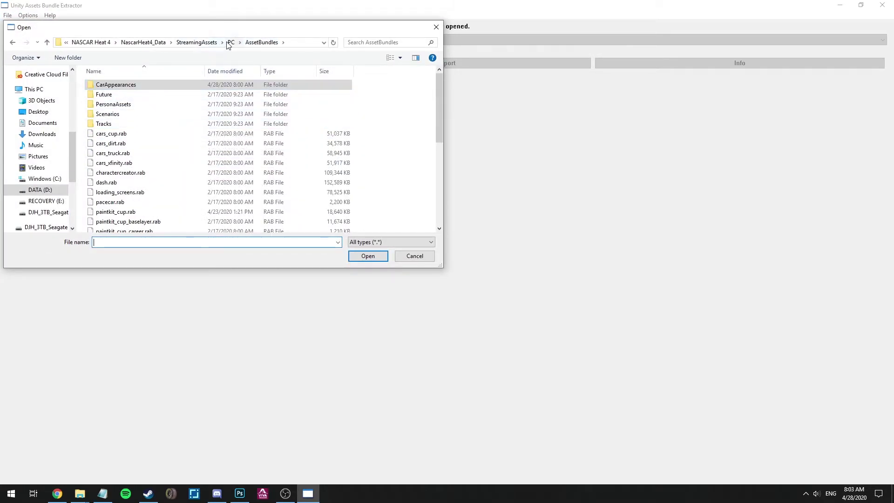
scroll(266, 165, "down", 3)
scroll(264, 163, "up", 3)
double_click(156, 84)
scroll(172, 138, "down", 6)
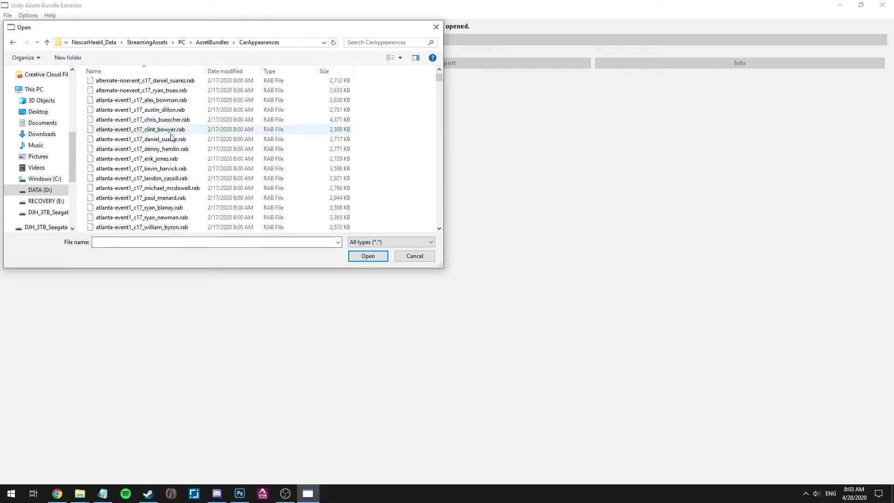
scroll(172, 138, "down", 3)
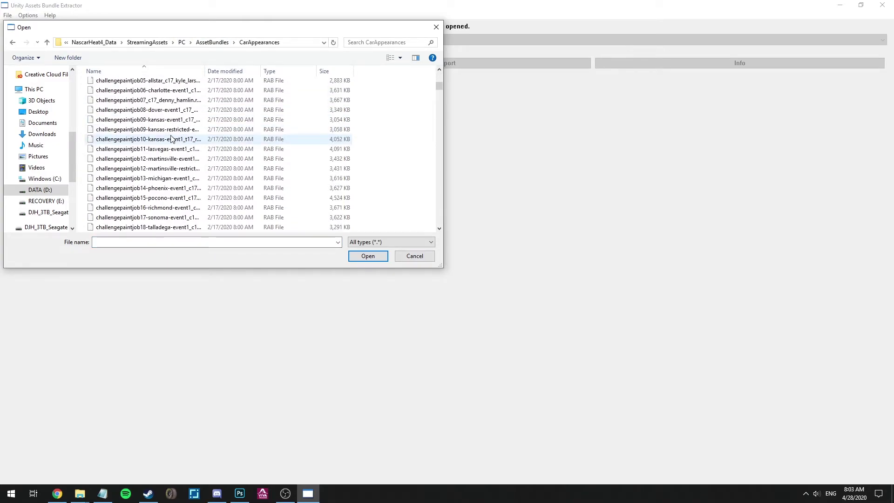
left_click(181, 42)
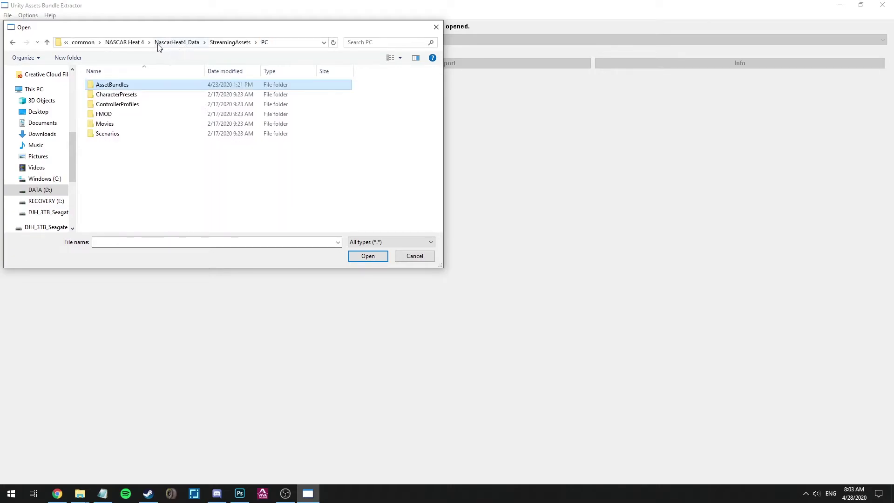
left_click(233, 43)
left_click(210, 43)
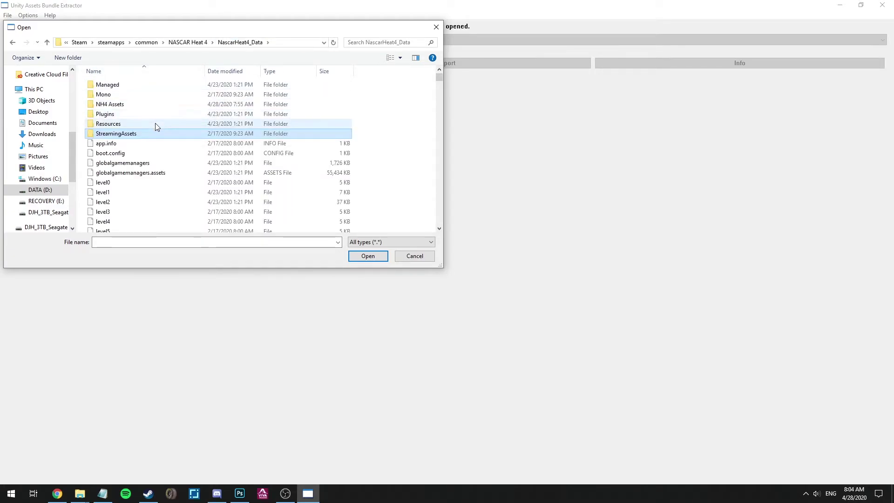
scroll(157, 160, "down", 1)
scroll(157, 161, "down", 20)
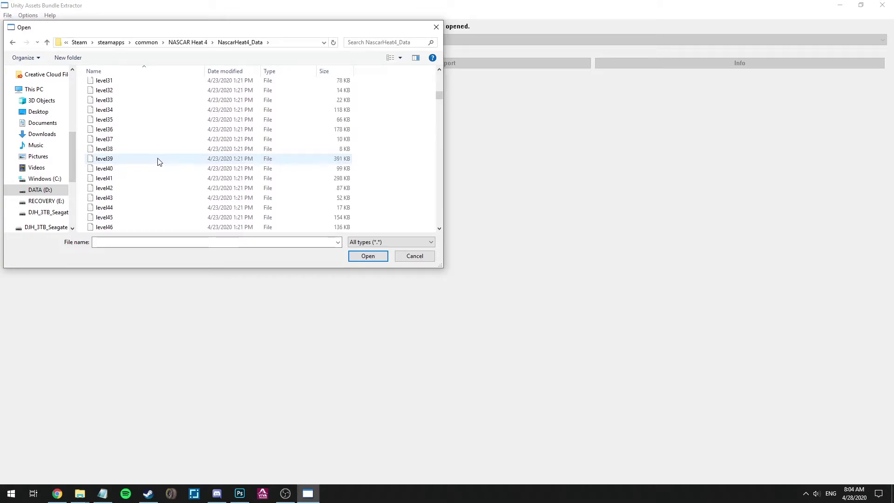
scroll(419, 107, "up", 20)
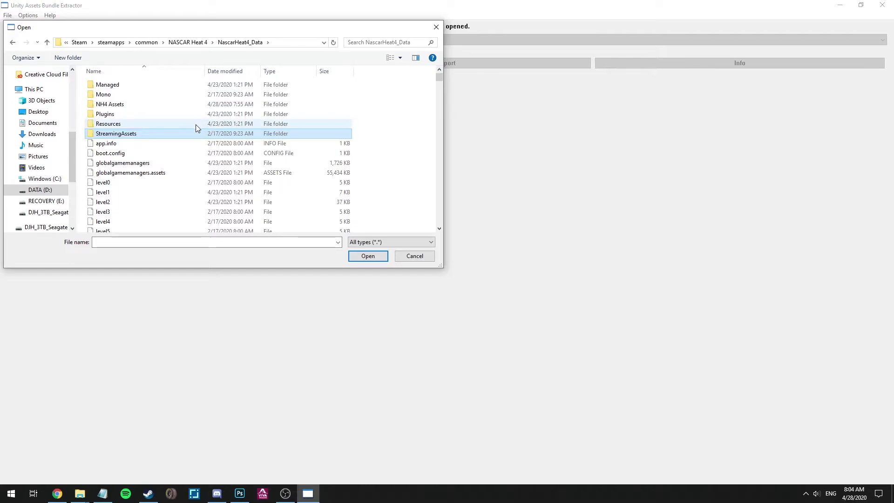
left_click(195, 144)
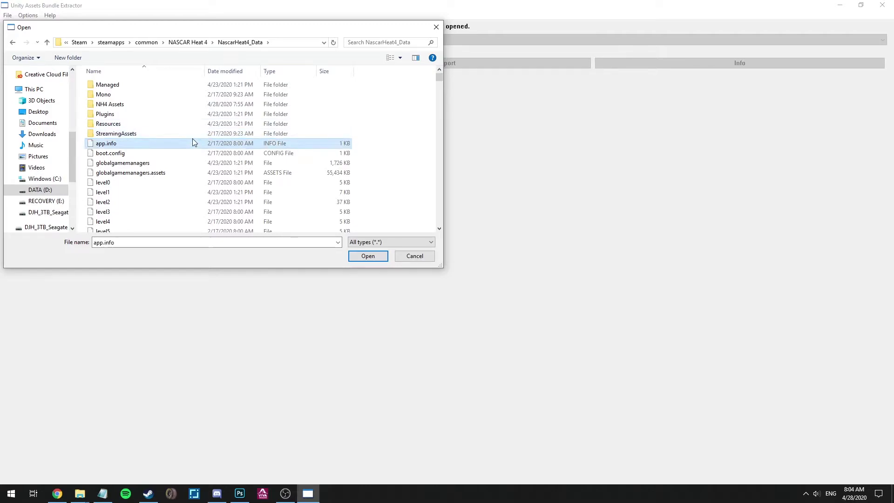
double_click(126, 133)
double_click(121, 84)
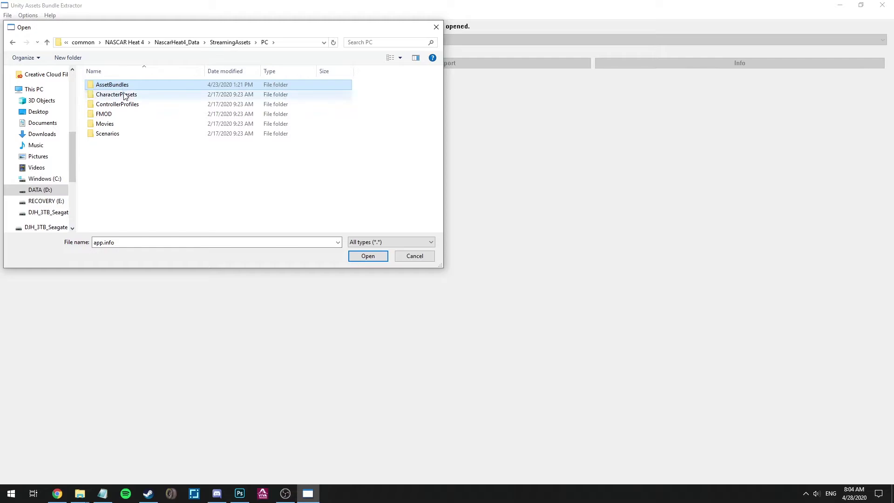
double_click(122, 84)
double_click(125, 85)
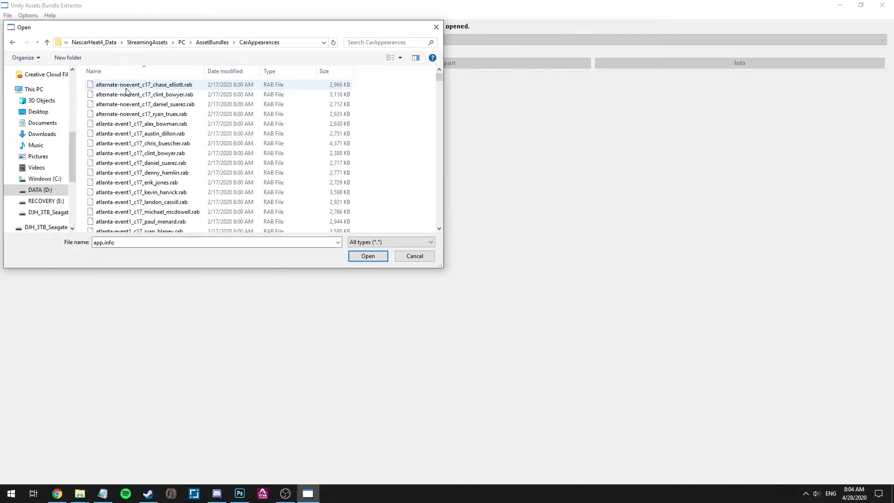
- Open default_t17_harrison_burton.rab from the CarAppearances folder and show its list of assets
left_click_drag(439, 79, 443, 145)
scroll(170, 121, "up", 4)
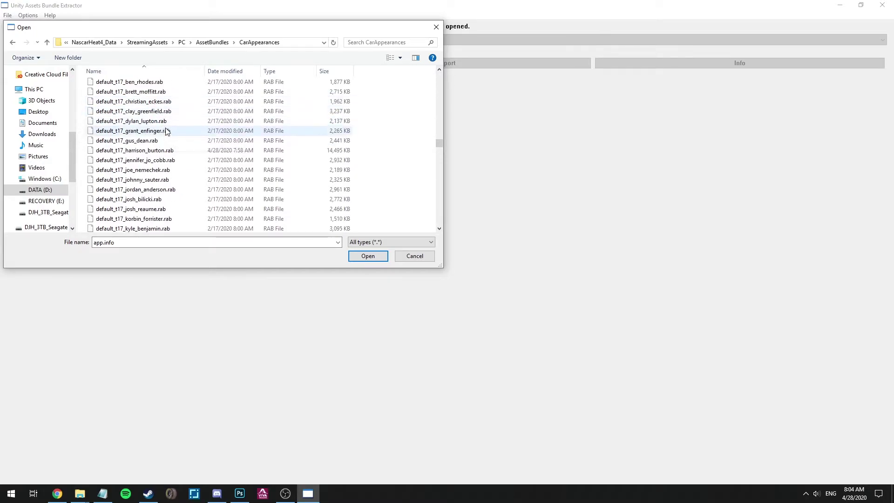
double_click(166, 150)
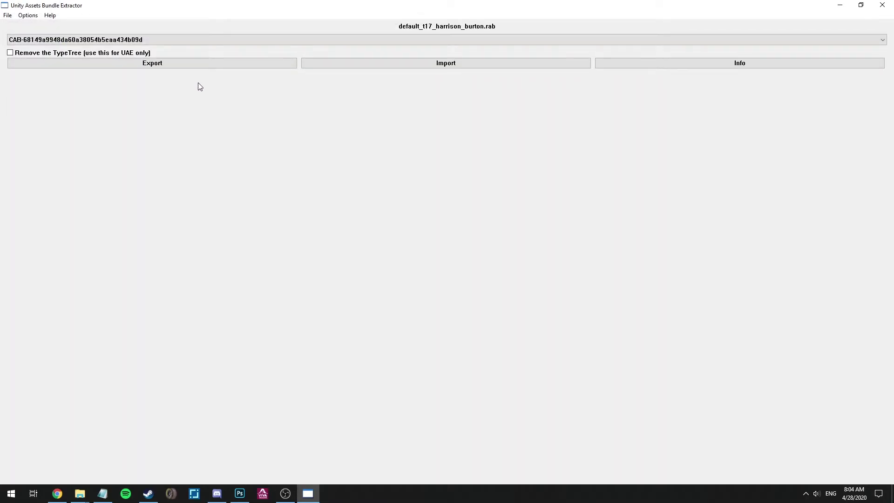
left_click(633, 66)
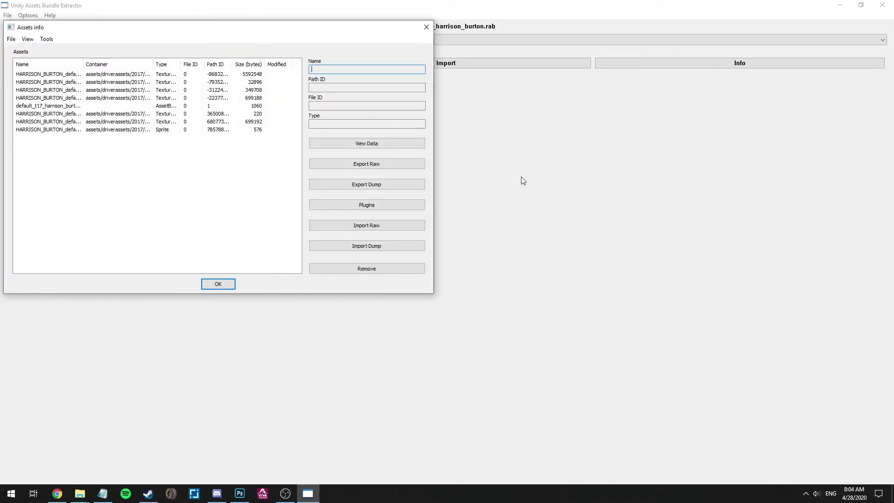
- Select the HARRISON_BURTON_default_CARNUMBER texture, open it in the Edit Texture2D plugin and start loading a replacement image
left_click(70, 82)
left_click(65, 75)
left_click(66, 82)
left_click(64, 74)
left_click(68, 83)
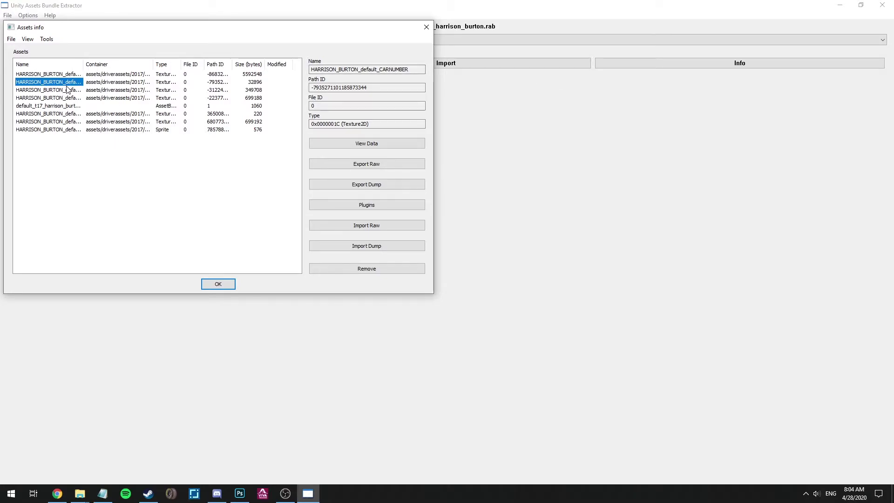
left_click(369, 206)
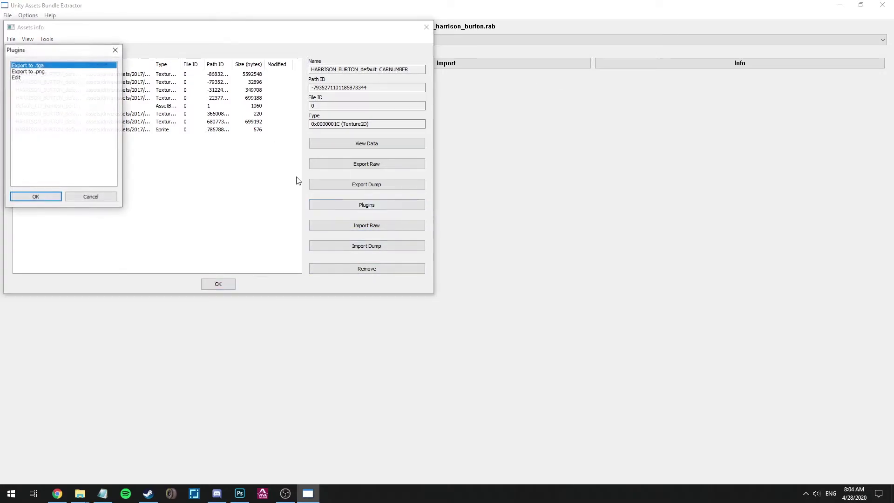
double_click(20, 79)
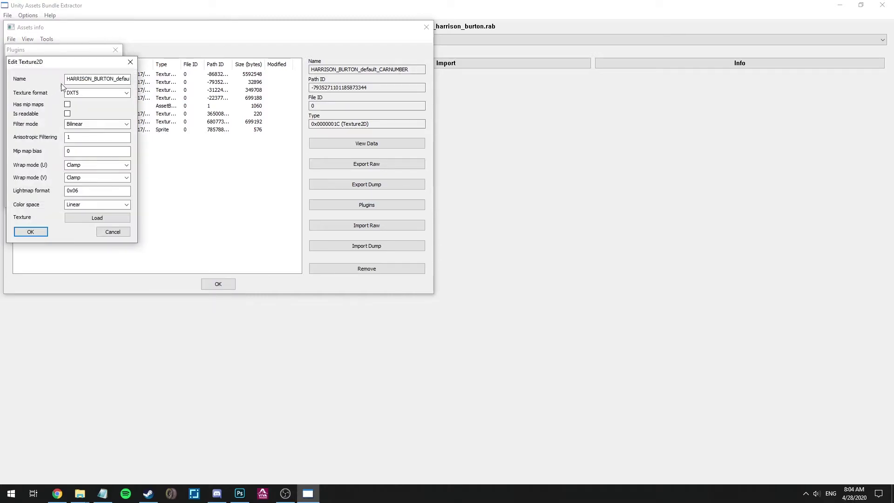
left_click(96, 218)
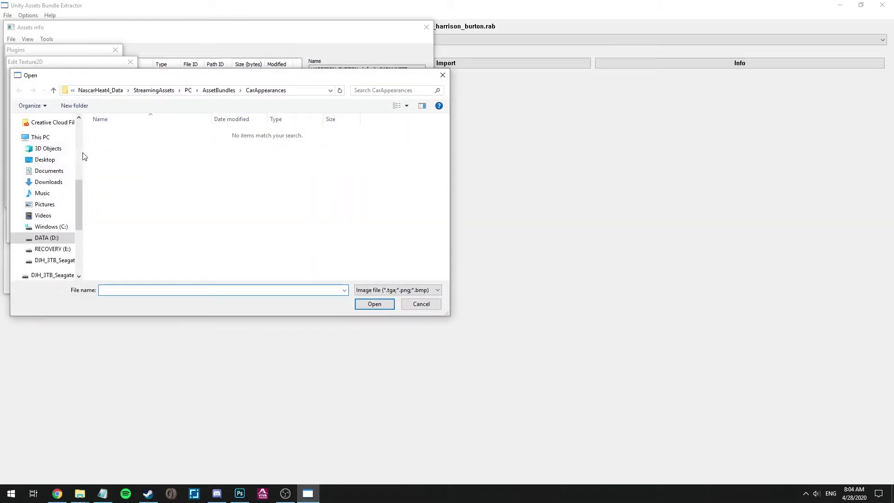
- Copy the CarAppearances folder path, close Colours.txt in Notepad and paste the path into a new Notepad document
scroll(65, 146, "up", 1)
left_click(309, 92)
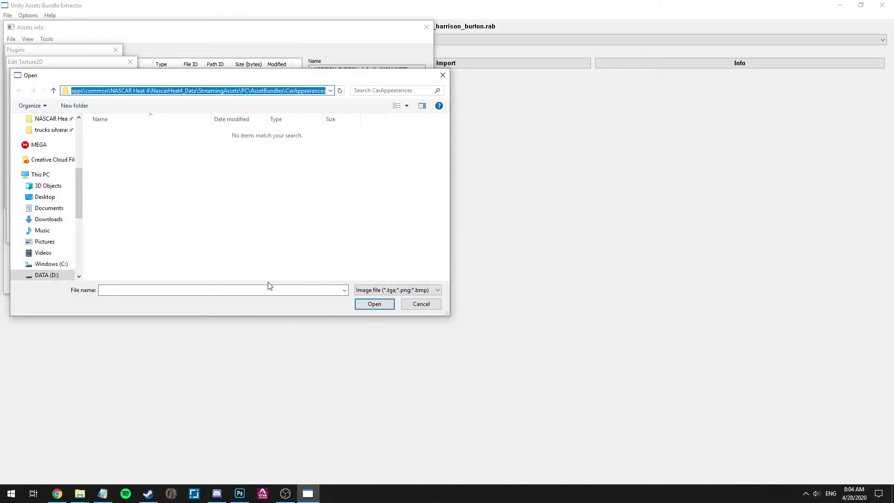
left_click(103, 494)
double_click(399, 188)
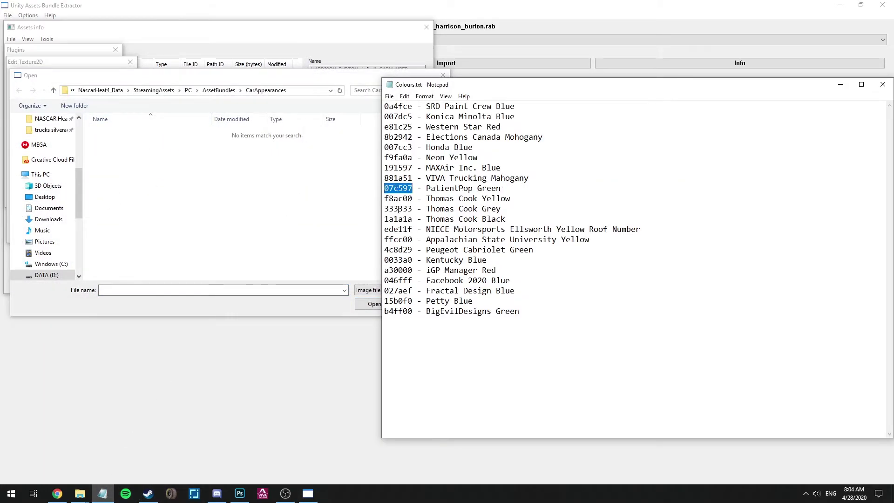
left_click(883, 84)
left_click(467, 255)
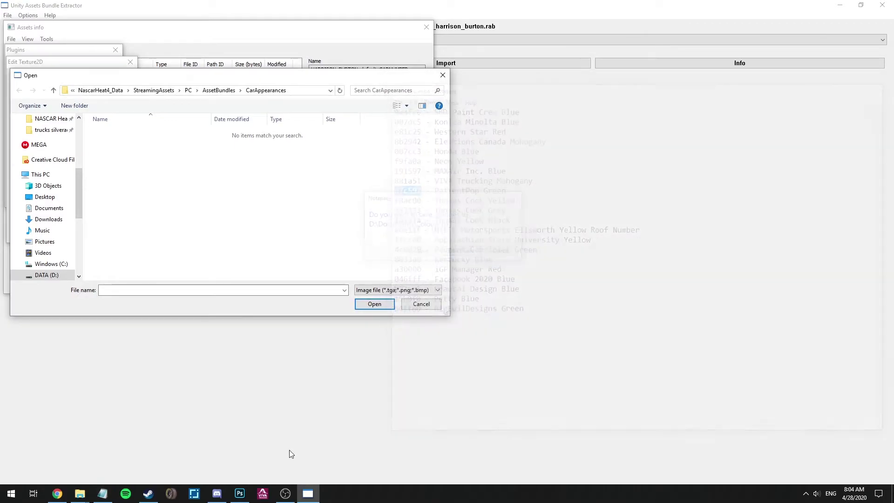
left_click(105, 497)
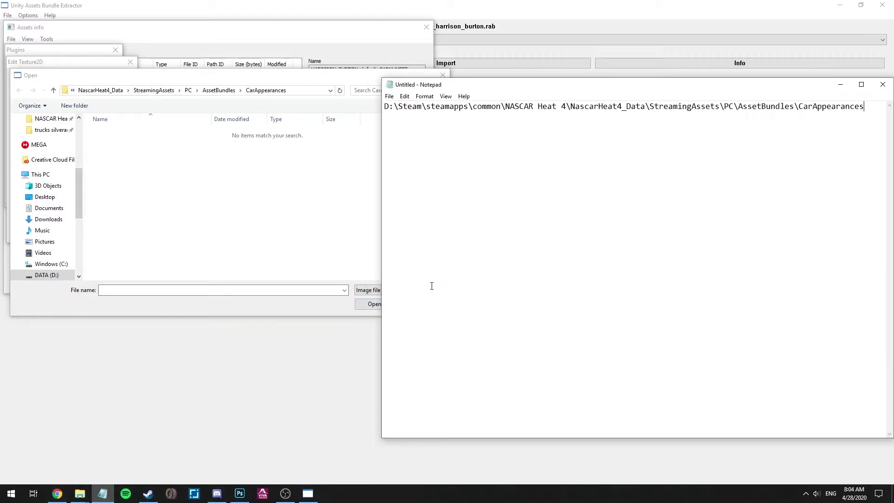
left_click(263, 249)
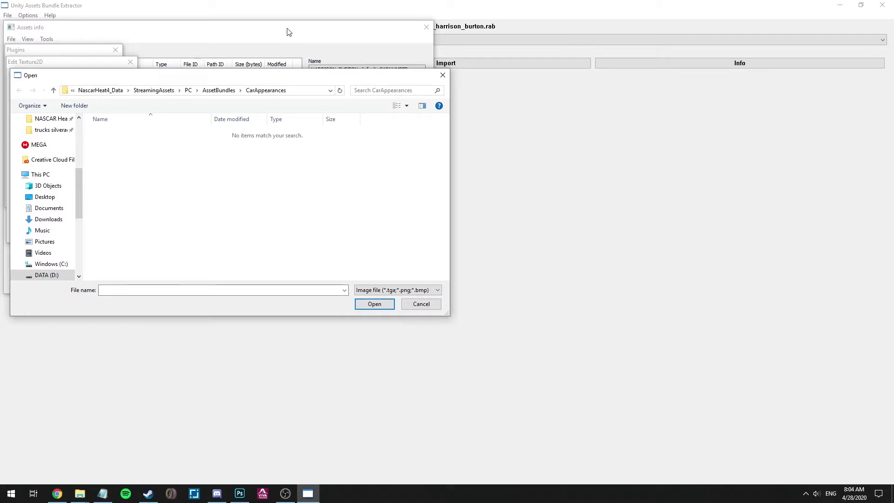
left_click(49, 119)
scroll(52, 144, "up", 1)
scroll(52, 129, "up", 1)
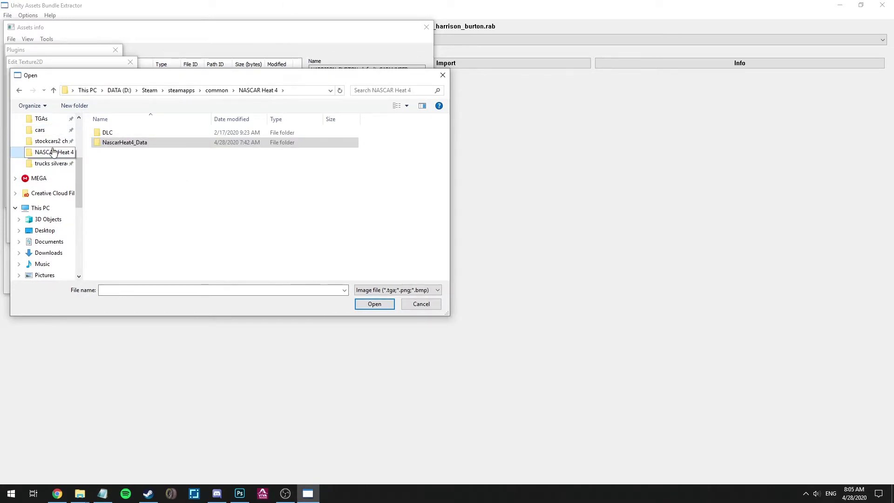
left_click(49, 163)
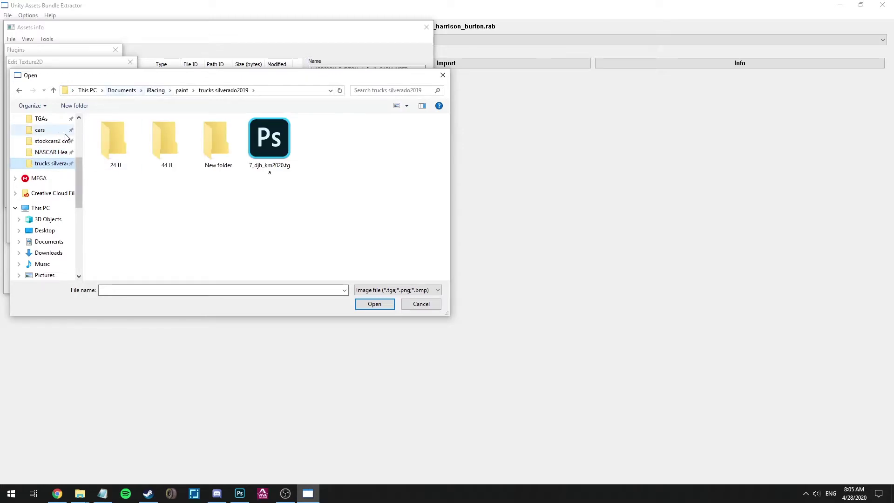
left_click(49, 141)
left_click(42, 130)
- Load 18_tutorialvideo.tga from Graphic Design > NASCAR Heat 4 > CARNUMBER on the G: drive as the replacement texture
scroll(46, 250, "down", 4)
left_click(46, 246)
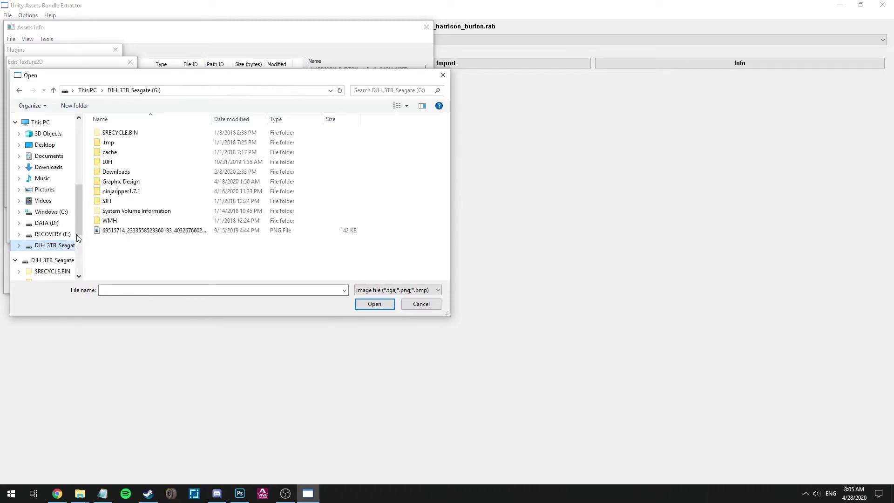
double_click(124, 182)
left_click(128, 146)
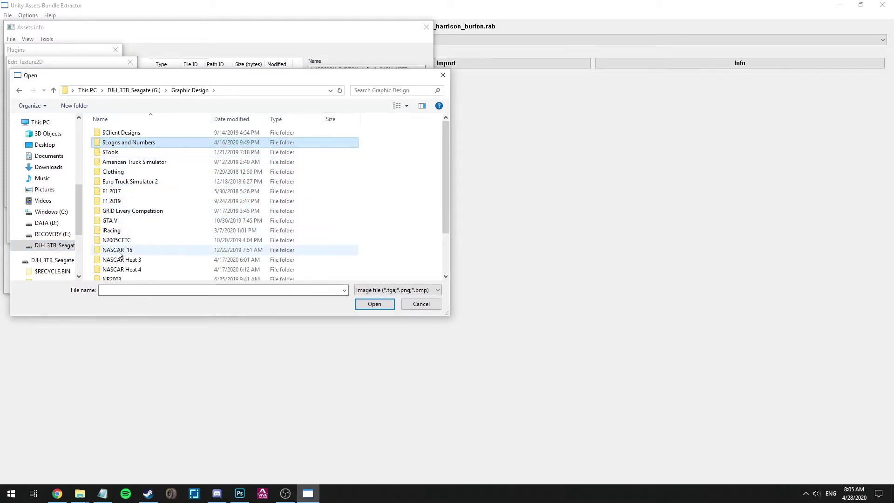
double_click(121, 269)
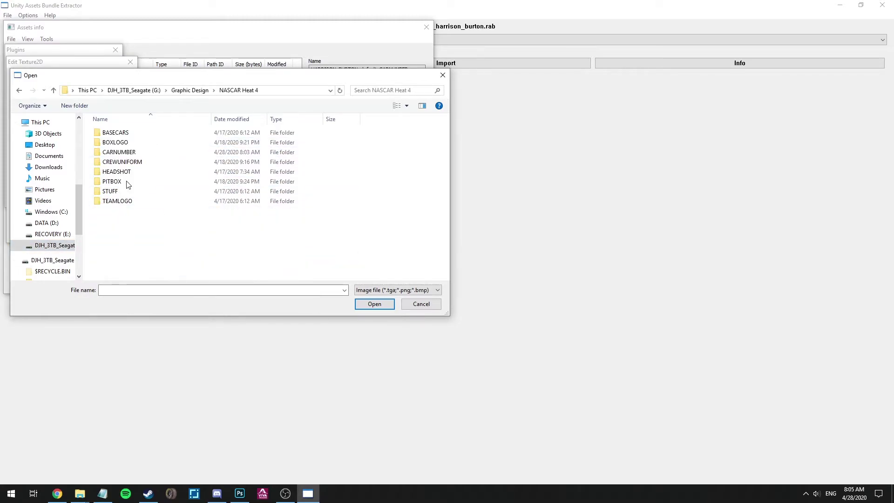
double_click(127, 154)
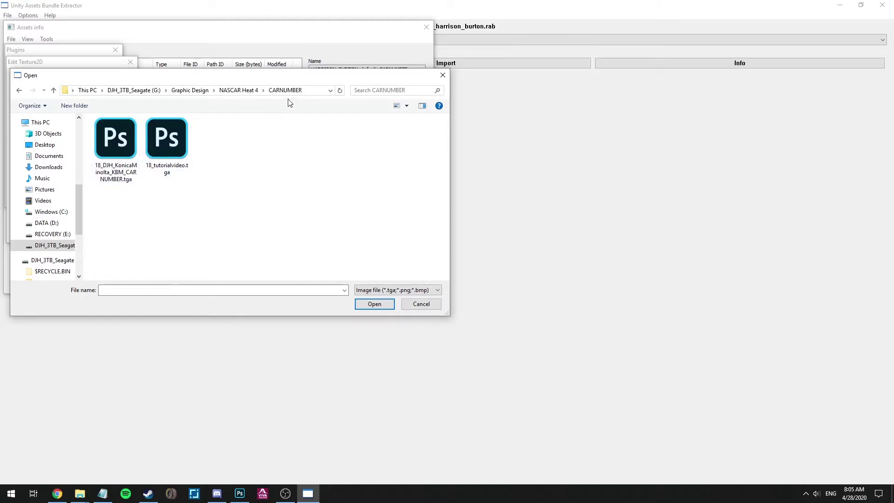
double_click(173, 168)
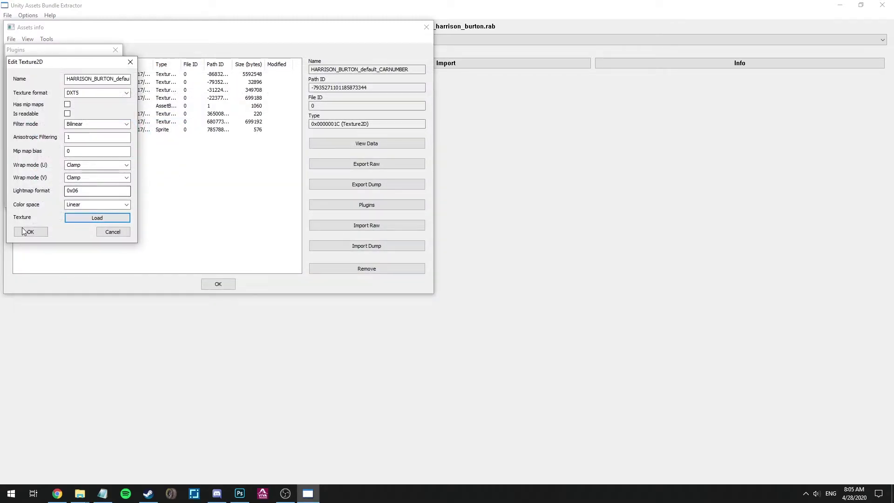
- Apply the CARNUMBER texture edit and close the asset list, saving the changes
left_click(28, 232)
left_click(55, 106)
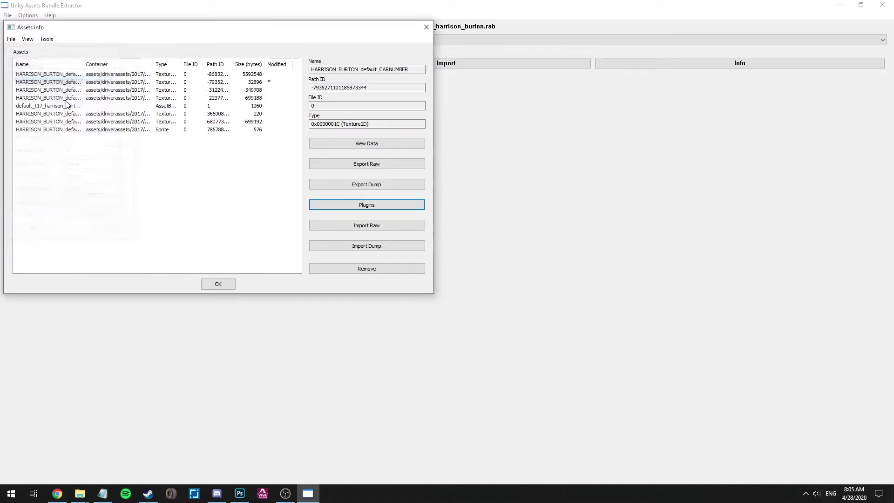
left_click(228, 287)
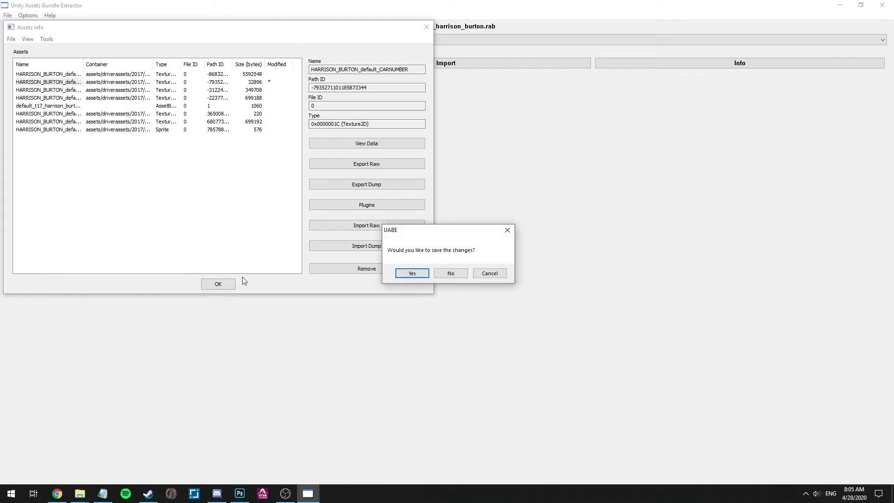
left_click(420, 274)
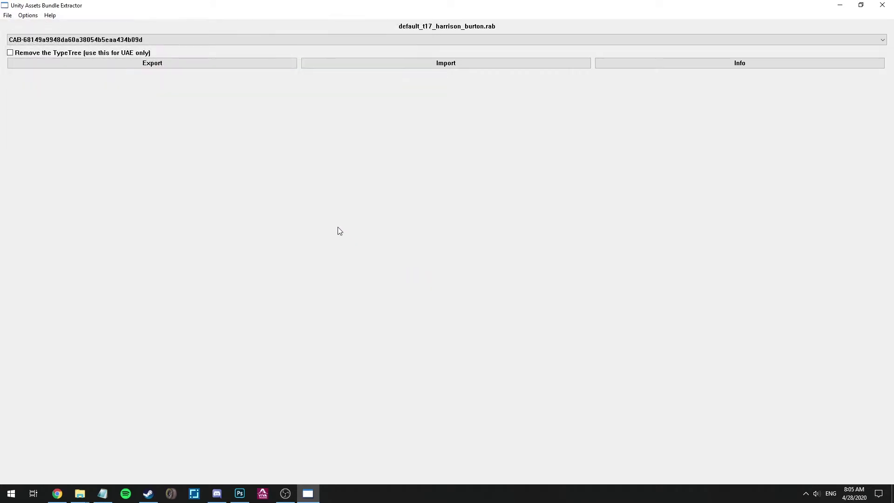
- Start saving the modified bundle and browse to CarAppearances under NASCAR Heat 4 > NascarHeat4_Data > StreamingAssets > PC > AssetBundles
left_click(8, 15)
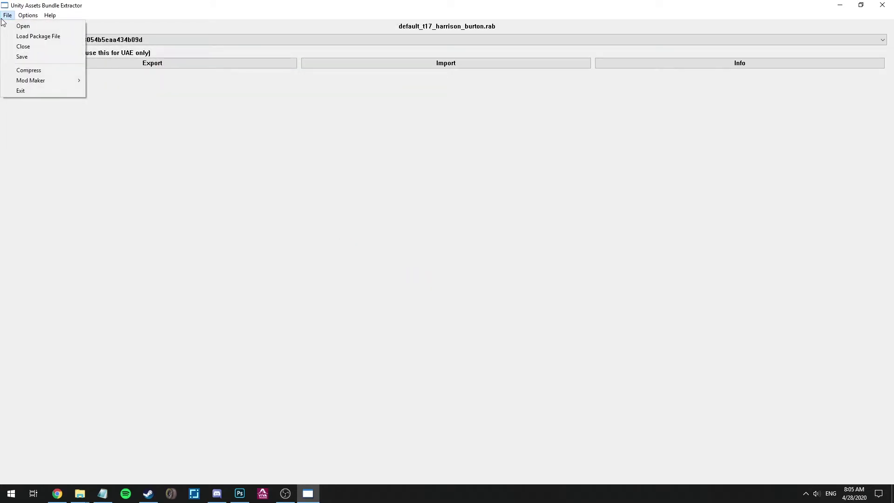
left_click(24, 58)
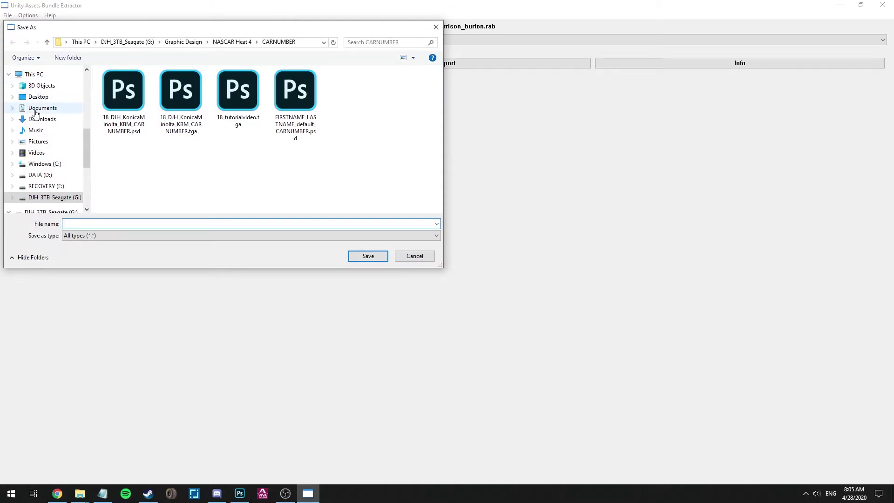
scroll(42, 114, "up", 3)
left_click(44, 95)
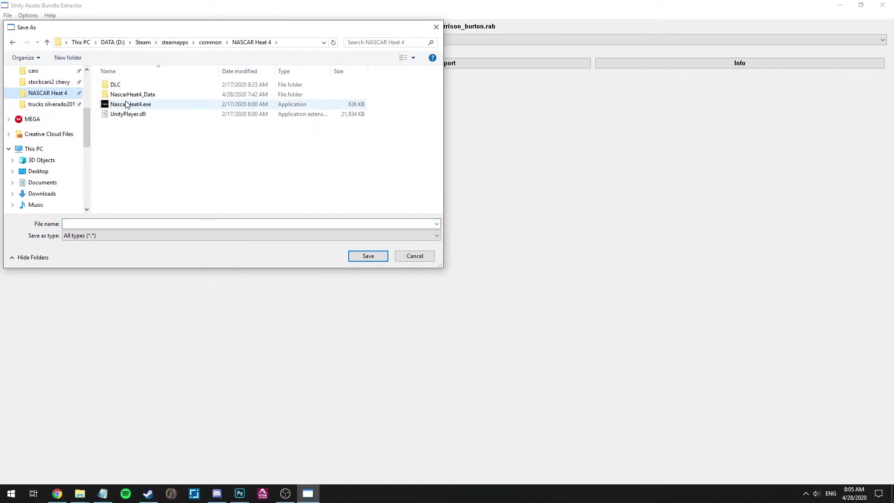
double_click(124, 94)
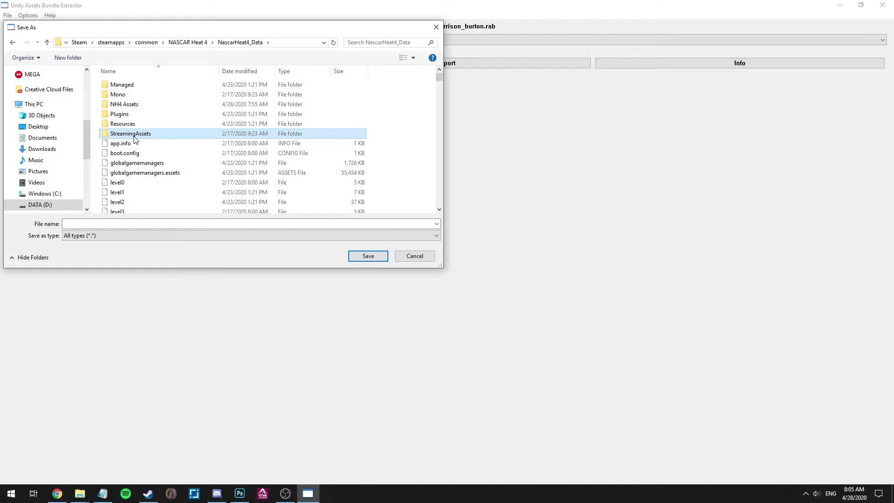
double_click(130, 133)
double_click(125, 85)
double_click(131, 85)
- Save the bundle as default_t17_harrison_burton2.rab, basing the name on the existing Harrison Burton file
left_click_drag(440, 74, 441, 130)
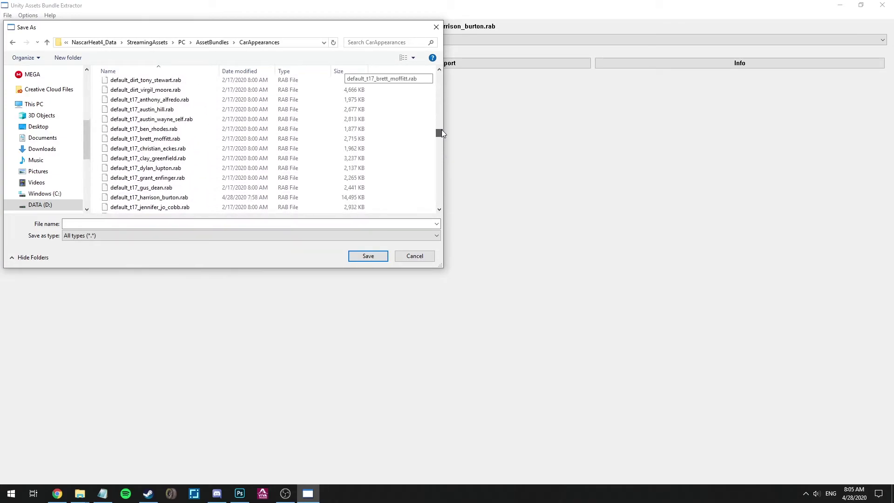
left_click(174, 197)
double_click(133, 223)
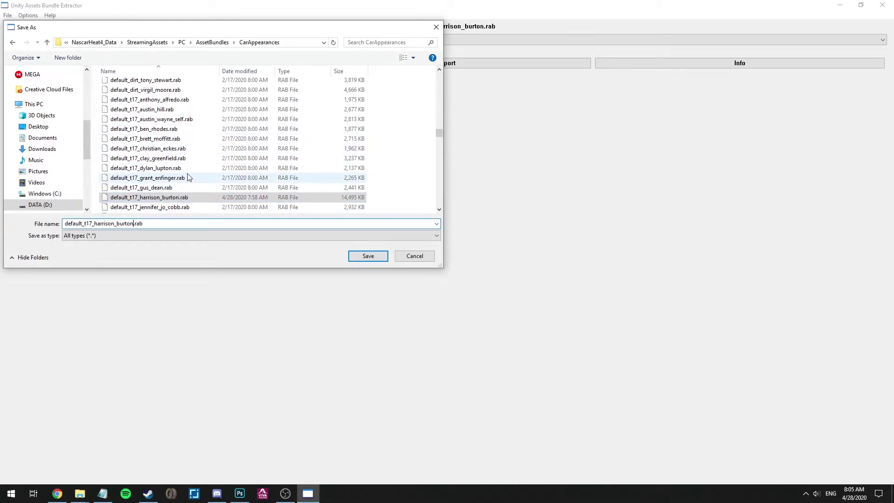
key("Return")
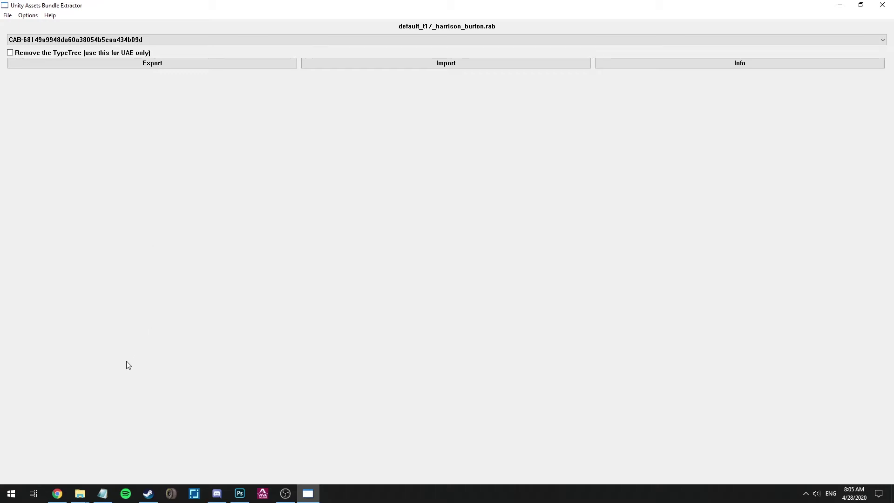
- Delete the original default_t17_harrison_burton.rab from the CarAppearances folder in File Explorer, closing Unity Assets Bundle Extractor to release the file
mouse_move(84, 492)
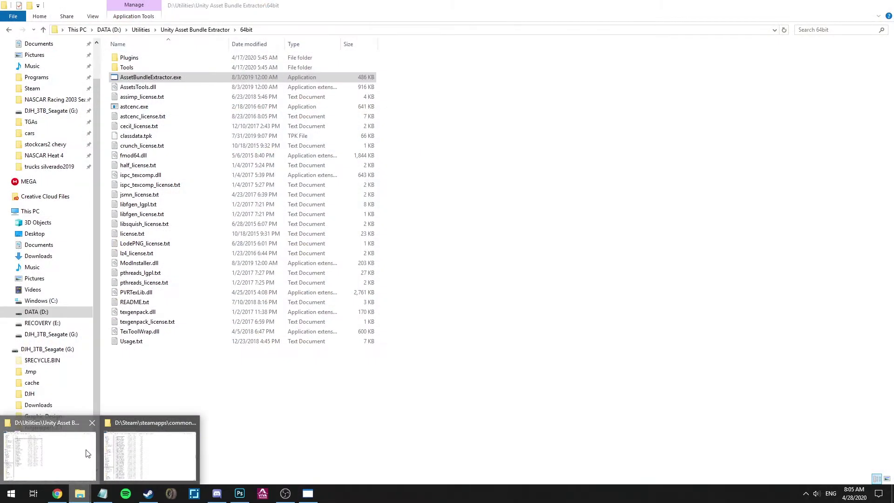
left_click(112, 456)
left_click(49, 447)
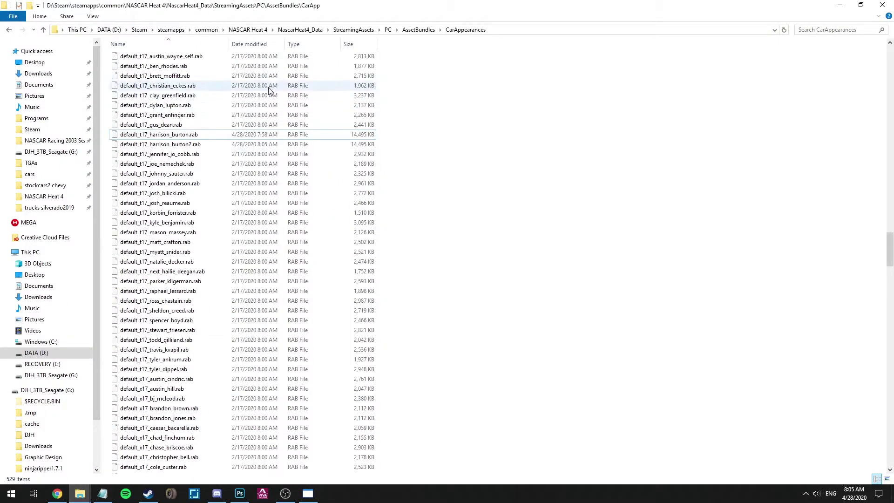
left_click(223, 137)
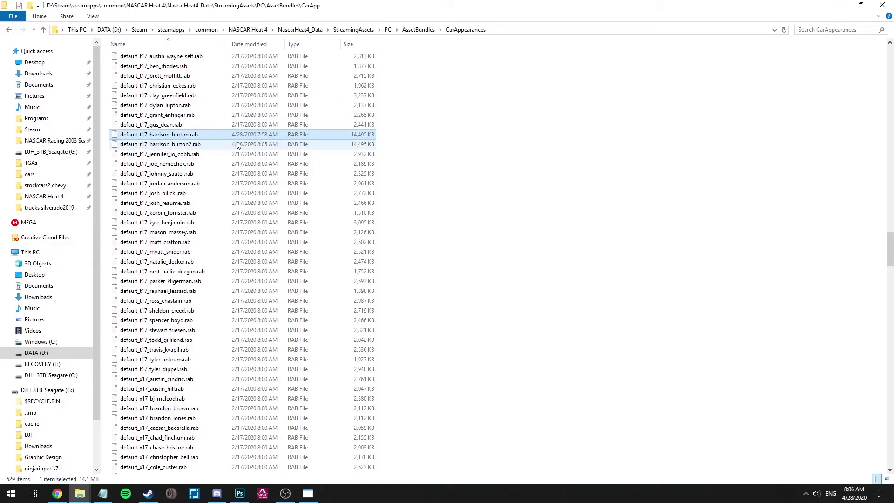
key("Delete")
left_click(313, 496)
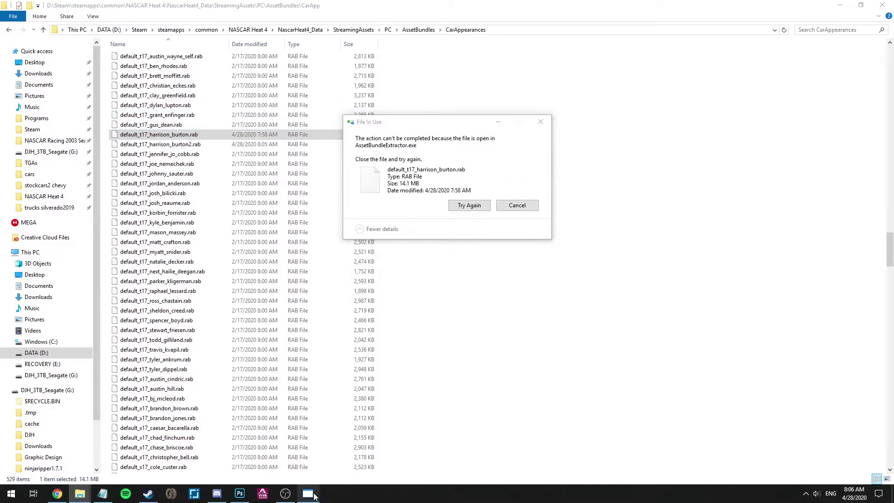
right_click(314, 497)
left_click(307, 474)
left_click(469, 206)
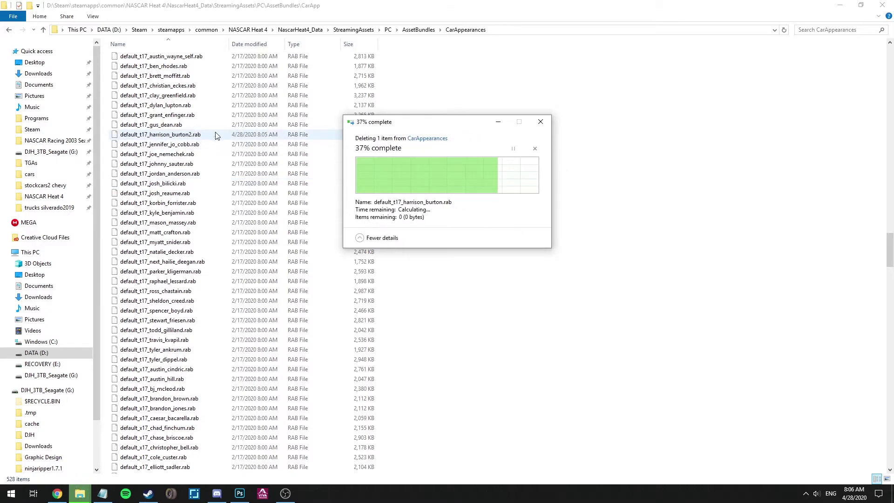
- Rename default_t17_harrison_burton2.rab to default_t17_harrison_burton.rab
left_click(190, 137)
left_click(191, 135)
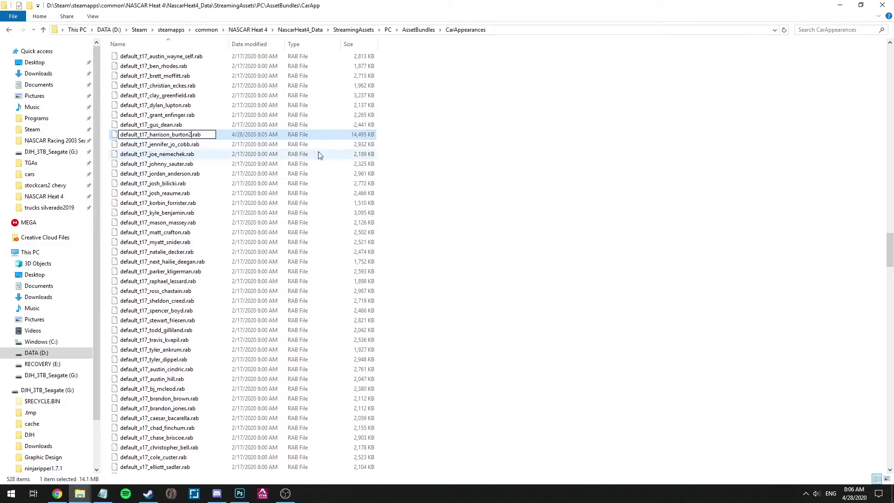
key("Return")
left_click(425, 136)
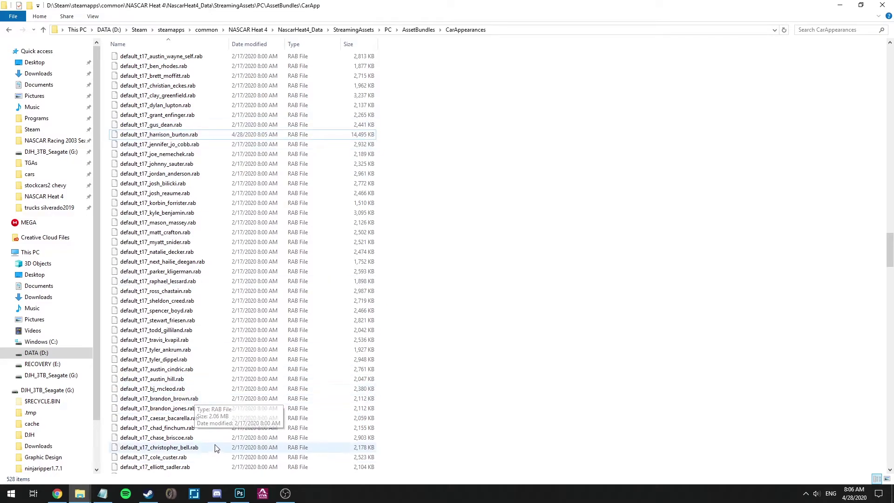
- Relaunch AssetBundleExtractor.exe from the Unity Asset Bundle Extractor 64bit folder
left_click(80, 493)
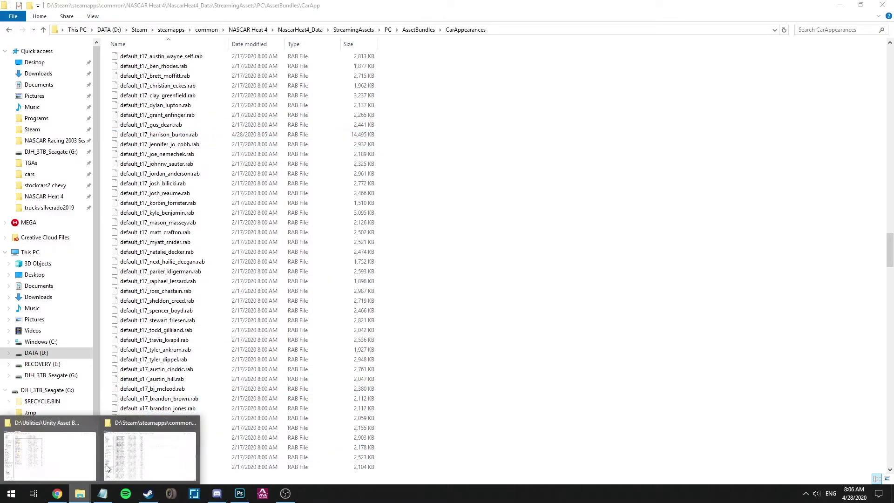
left_click(75, 455)
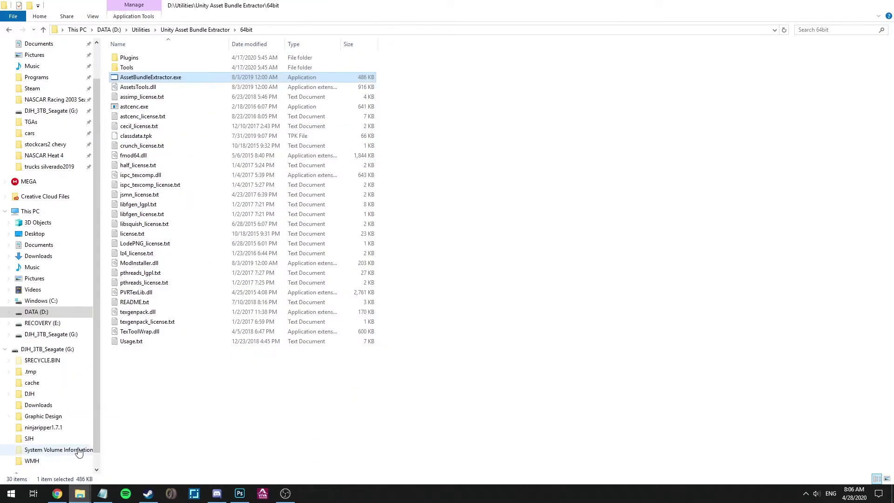
double_click(179, 78)
left_click(61, 68)
left_click(200, 55)
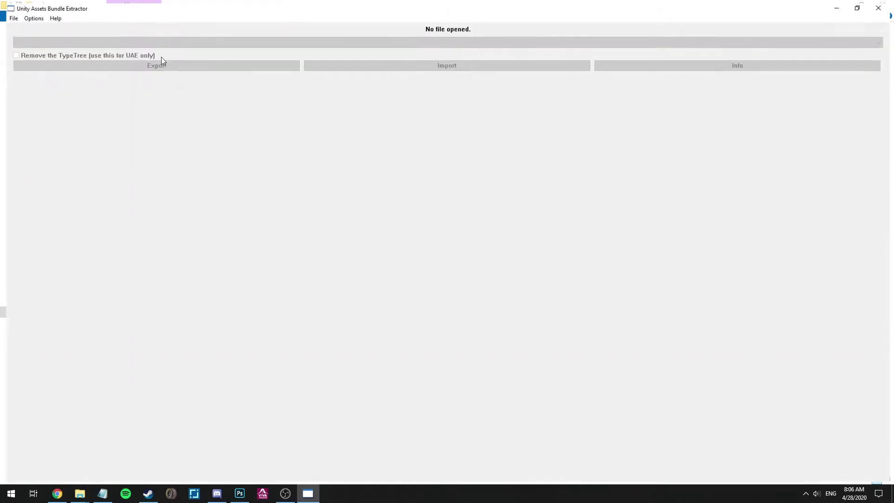
- Open default_t17_harrison_burton.rab from the CarAppearances folder in the bundle extractor
left_click(11, 16)
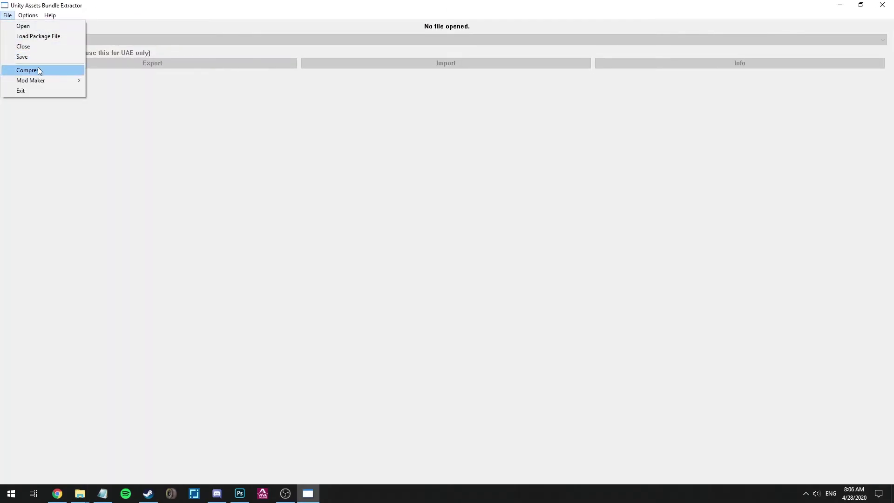
left_click(38, 29)
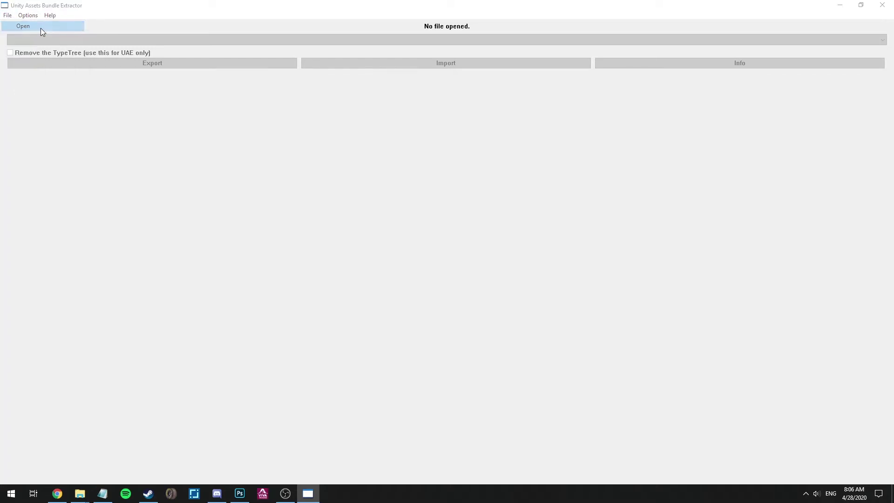
left_click_drag(439, 77, 439, 124)
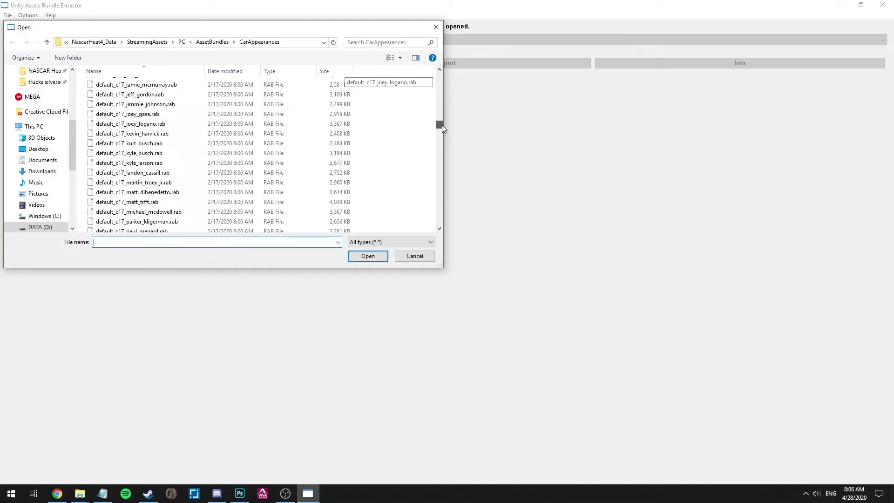
scroll(239, 169, "down", 5)
scroll(239, 169, "down", 10)
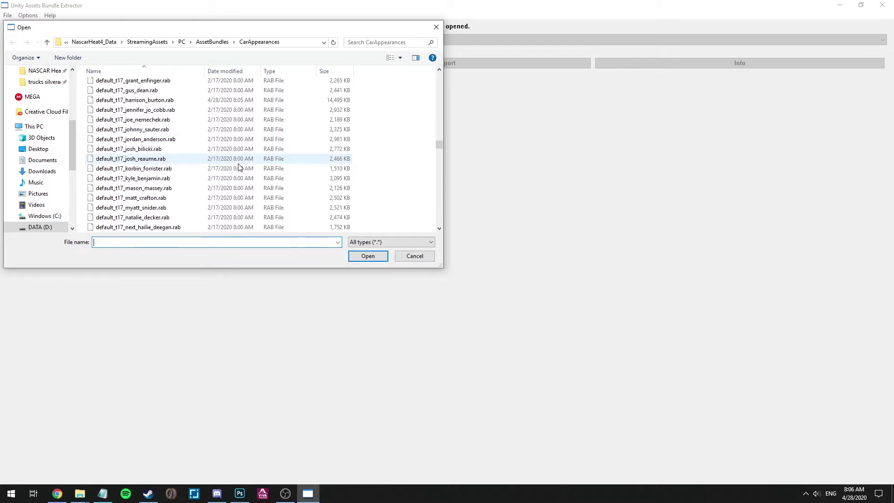
double_click(149, 121)
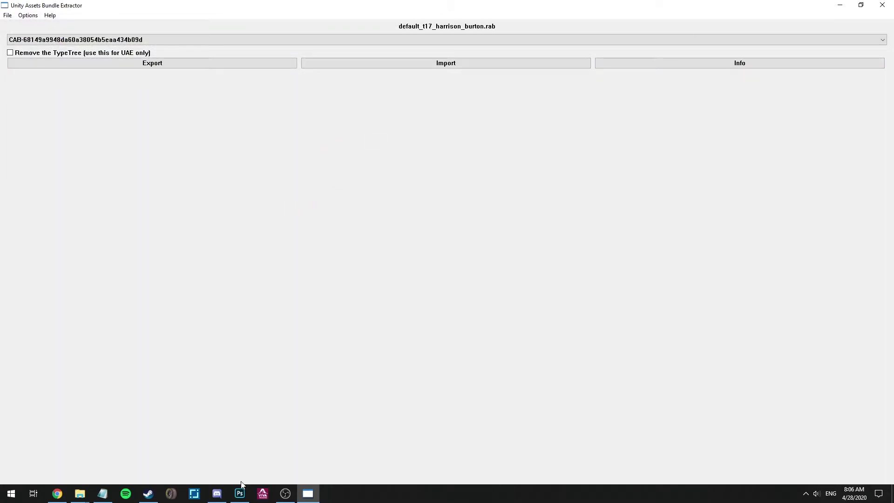
- Switch to Photoshop and open FIRSTNAME_LASTNAME_default_CREWUNIFORM.psd from Graphic Design > NASCAR Heat 4 > CREWUNIFORM
left_click(217, 493)
left_click(227, 495)
left_click(240, 493)
left_click(22, 5)
left_click(28, 26)
left_click(239, 26)
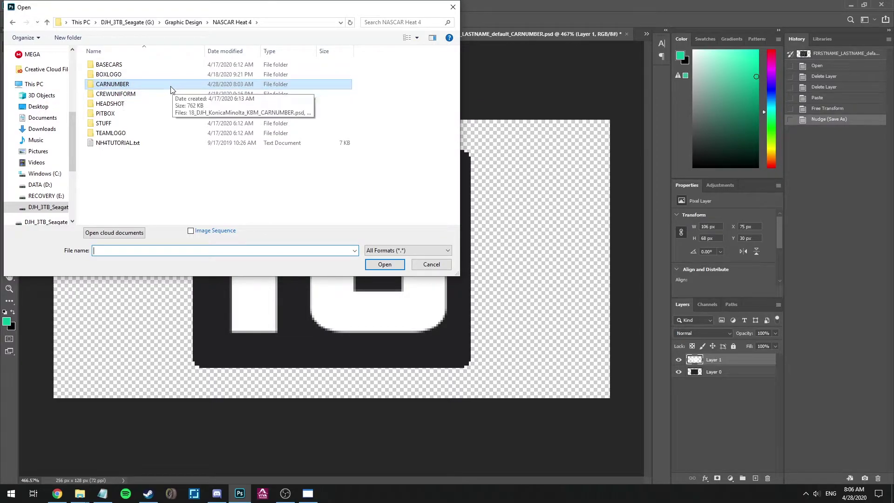
double_click(128, 94)
left_click(310, 95)
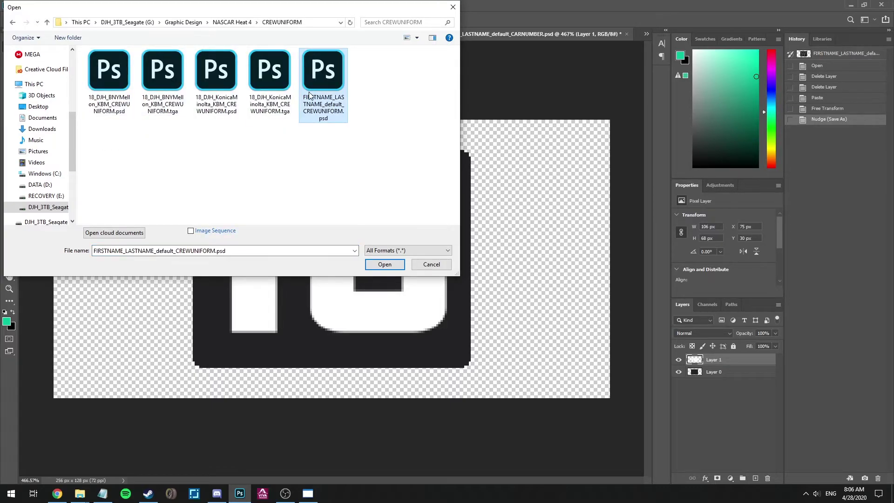
double_click(309, 96)
- Hide and reshow Layer 1 of the crew uniform template to examine what it contains
left_click(679, 364)
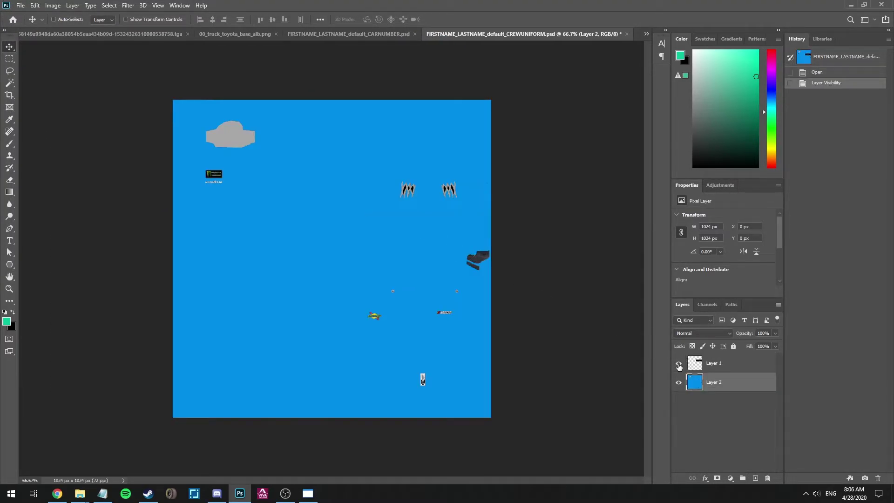
left_click(678, 363)
scroll(359, 273, "up", 3)
scroll(359, 273, "down", 1)
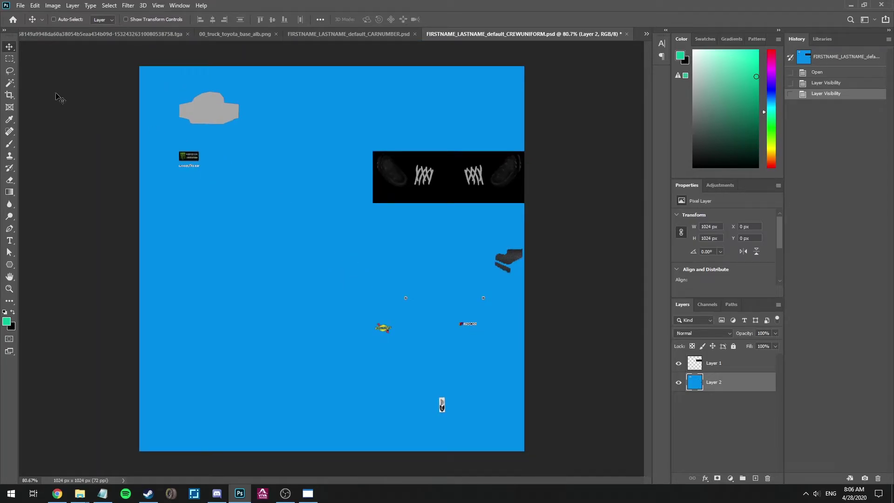
- Open 18_DJH_KonicaMinolta_KBM_CREWUNIFORM.tga, copy its entire canvas and paste it in place above Layer 2 in the CREWUNIFORM template
left_click(20, 6)
left_click(31, 24)
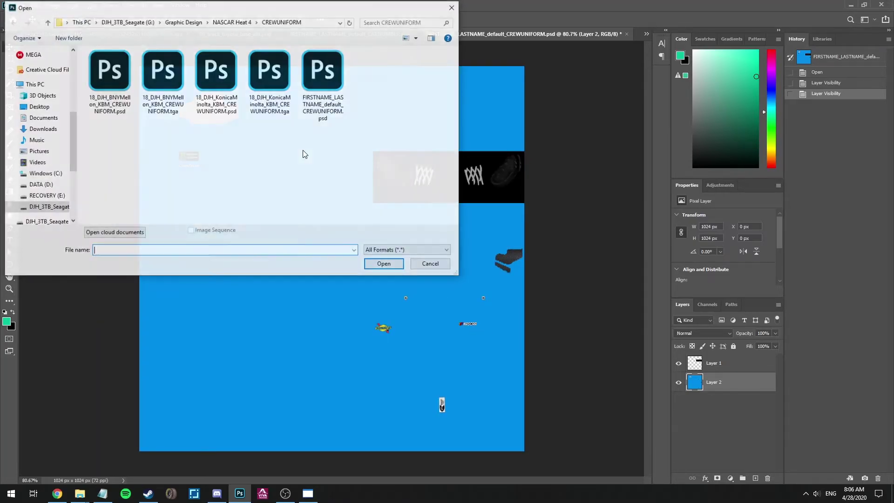
double_click(269, 100)
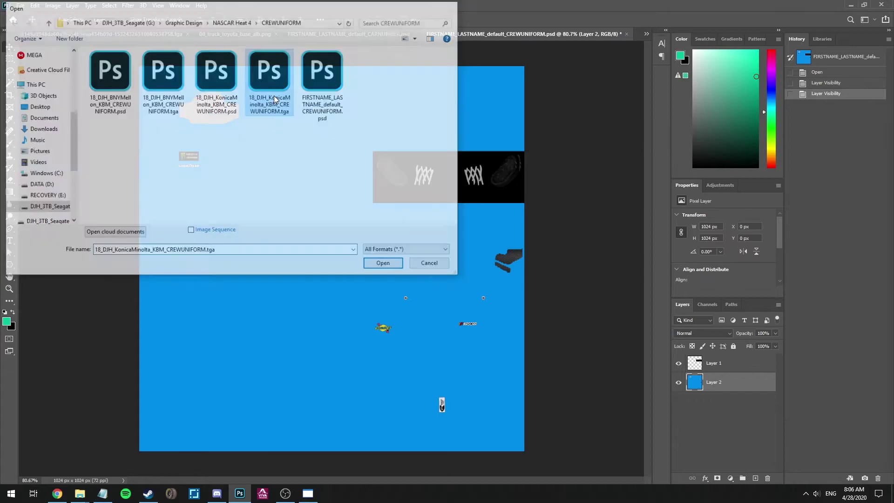
key("ctrl+a")
key("ctrl+c")
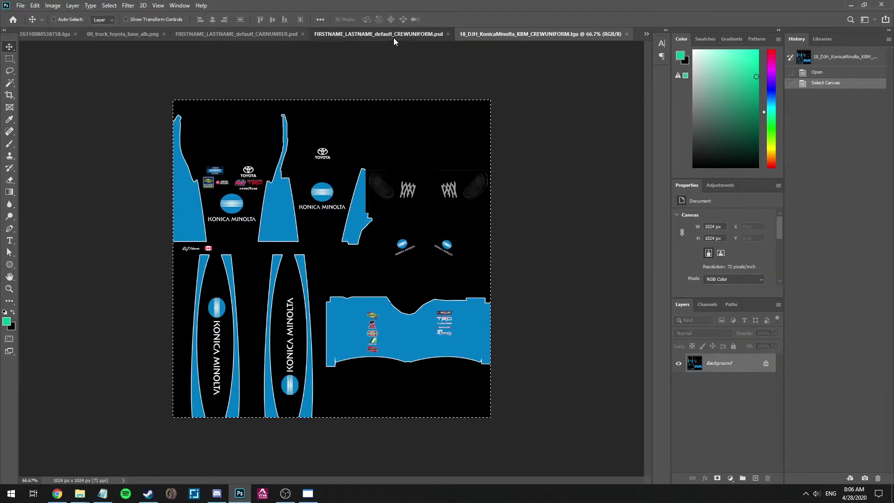
left_click(393, 34)
key("ctrl+shift+v")
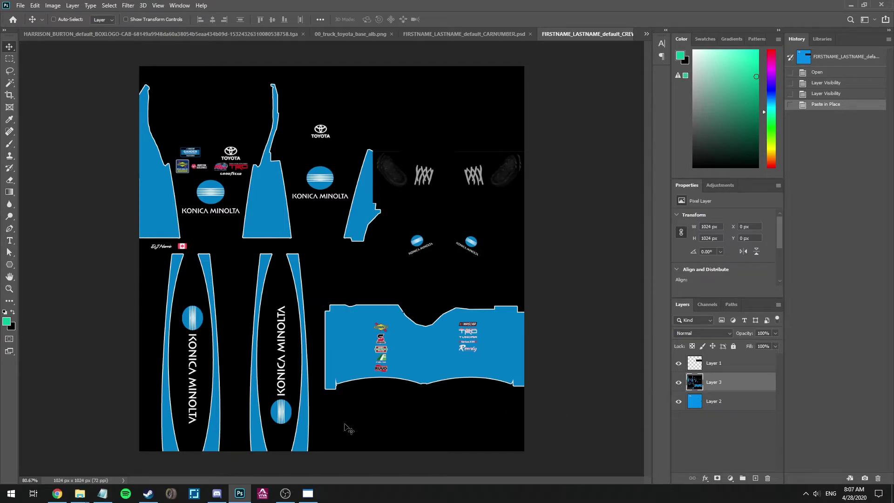
- Reduce the Brush tool size to 40 px and add a new layer above the pasted uniform layer
key("b")
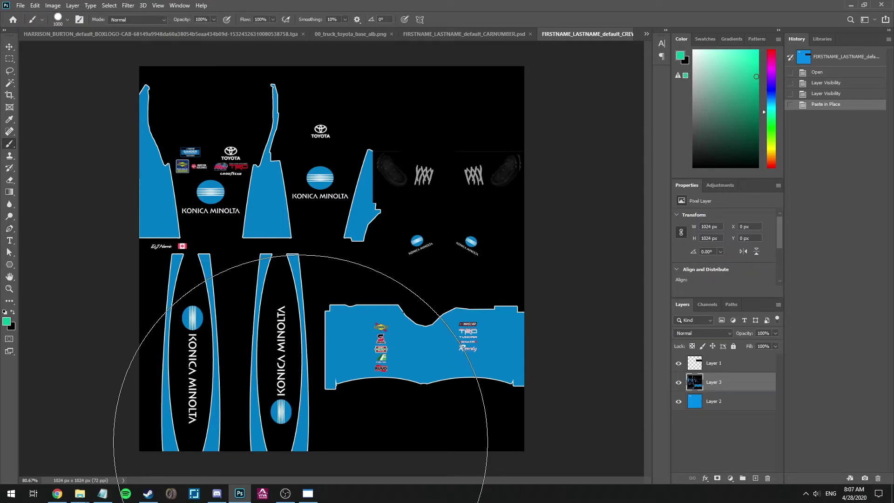
key("bracketleft")
key("bracketleft")
key("bracketleft")
key("bracketleft")
key("bracketleft")
key("bracketleft")
key("bracketleft")
key("bracketleft")
key("bracketleft")
key("bracketleft")
key("bracketleft")
key("bracketleft")
key("bracketleft")
key("bracketleft")
key("bracketleft")
key("bracketleft")
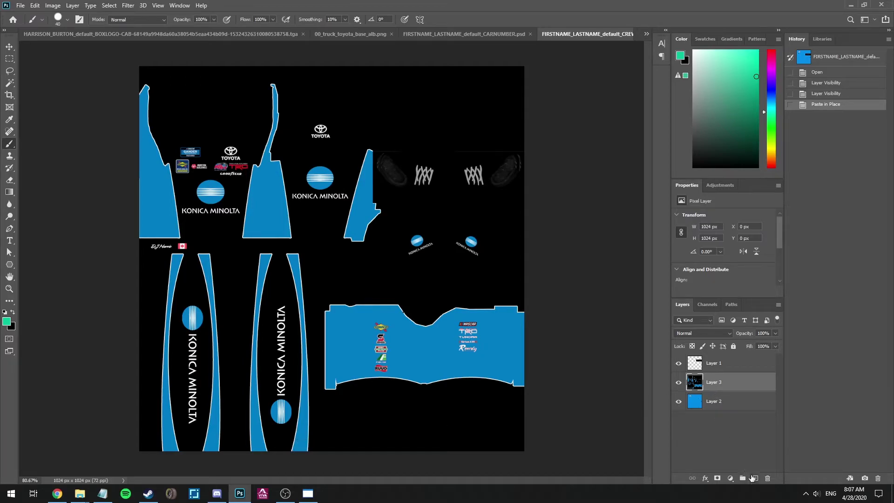
left_click(754, 479)
- Paint green brush strokes over the four long blue stripes beside the vertical KONICA MINOLTA lettering, undoing stray strokes
mouse_move(303, 408)
left_mouse_down()
mouse_move(289, 258)
mouse_move(260, 274)
mouse_move(254, 348)
left_mouse_up()
key("ctrl+z")
mouse_move(266, 262)
left_mouse_down()
mouse_move(259, 447)
mouse_move(212, 437)
mouse_move(220, 336)
mouse_move(201, 258)
mouse_move(175, 268)
mouse_move(158, 332)
mouse_move(166, 389)
left_mouse_up()
key("z")
key("ctrl+z")
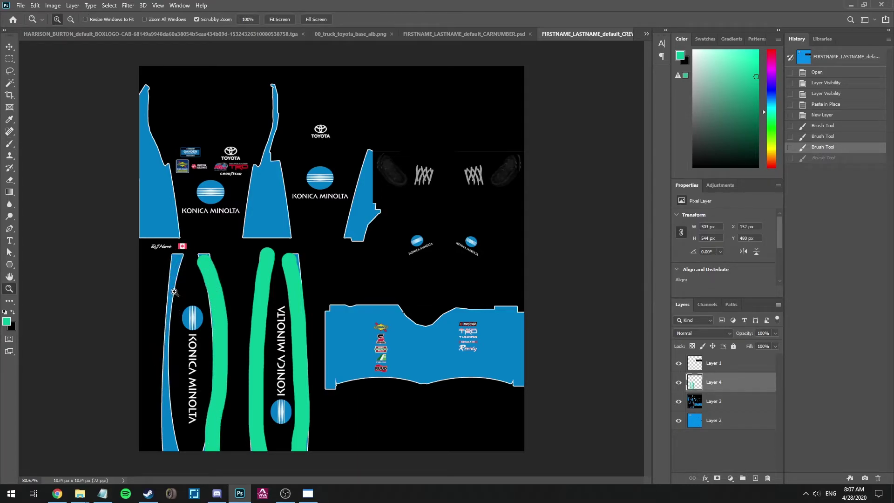
key("b")
left_click_drag(173, 283, 168, 463)
- Paint green over the three upper blue panels and the wide lower blue panel of the uniform, then leave the Brush for the Move tool
left_click_drag(166, 226, 135, 157)
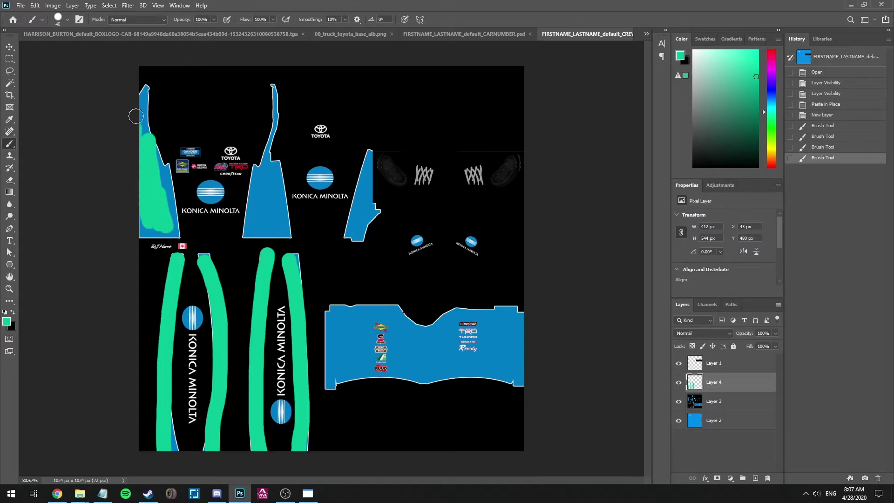
left_click_drag(135, 117, 135, 117)
left_click_drag(265, 231, 277, 173)
left_click_drag(355, 228, 366, 194)
mouse_move(368, 331)
left_mouse_down()
mouse_move(432, 327)
mouse_move(443, 350)
mouse_move(367, 356)
mouse_move(428, 356)
mouse_move(510, 321)
left_mouse_up()
key("v")
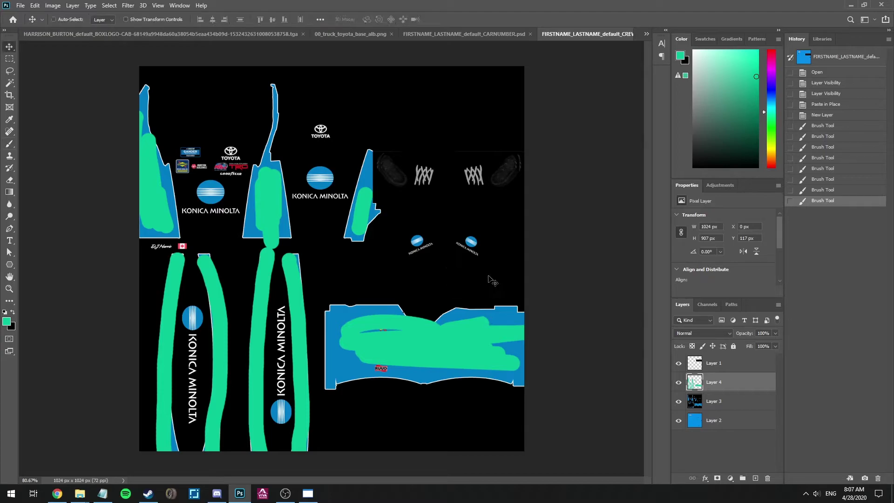
- Hide Layer 3, make Layer 2 active and set the Brush's foreground colour to white
left_click(679, 401)
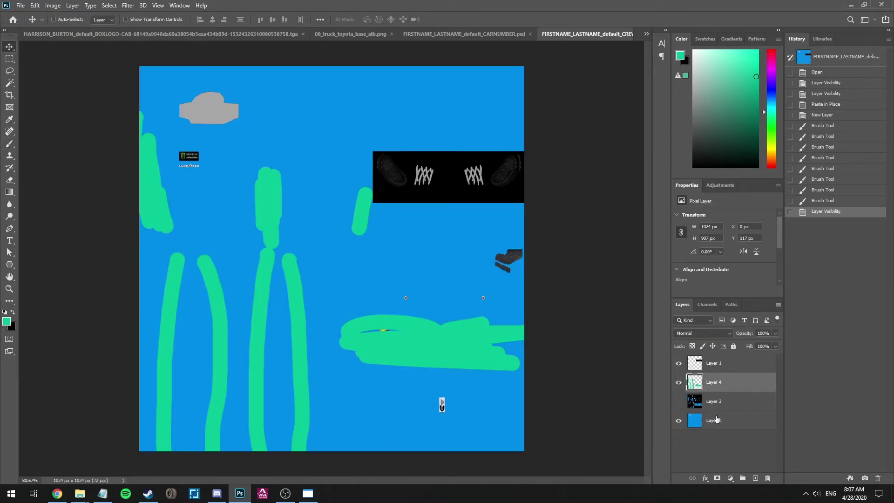
left_click(729, 420)
key("b")
key("x")
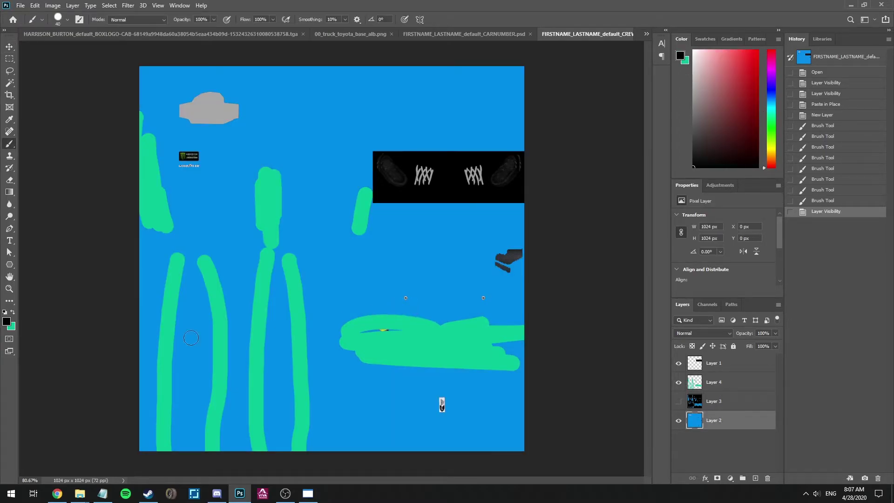
left_click(5, 323)
left_click(353, 163)
left_click_drag(379, 146, 367, 141)
key("Return")
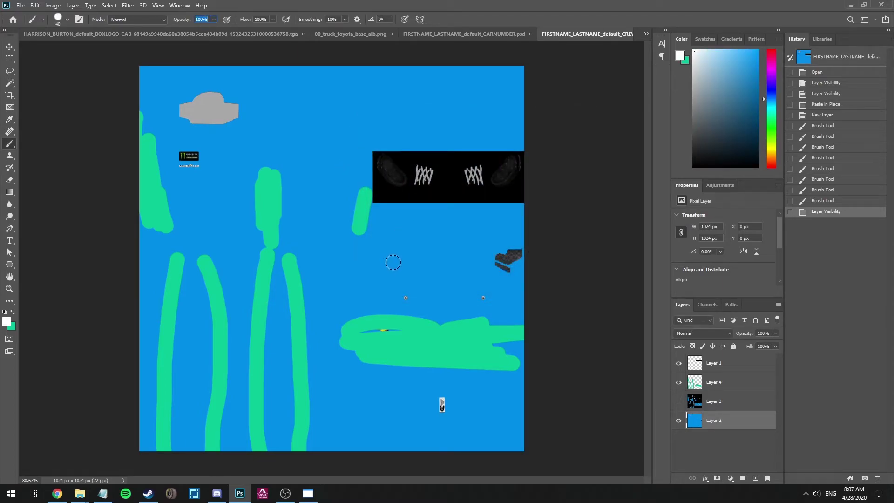
- Undo the small test dab, enlarge the Brush considerably and paint the whole of Layer 2 white beneath the green strokes
left_click(402, 263)
key("ctrl+z")
key("bracketright")
key("bracketright")
key("bracketright")
key("bracketright")
key("bracketright")
key("bracketright")
key("bracketright")
key("bracketright")
key("bracketright")
key("bracketright")
key("bracketright")
key("bracketright")
key("bracketright")
key("bracketright")
key("bracketright")
mouse_move(533, 345)
left_mouse_down()
mouse_move(577, 196)
mouse_move(559, 195)
left_mouse_up()
key("m")
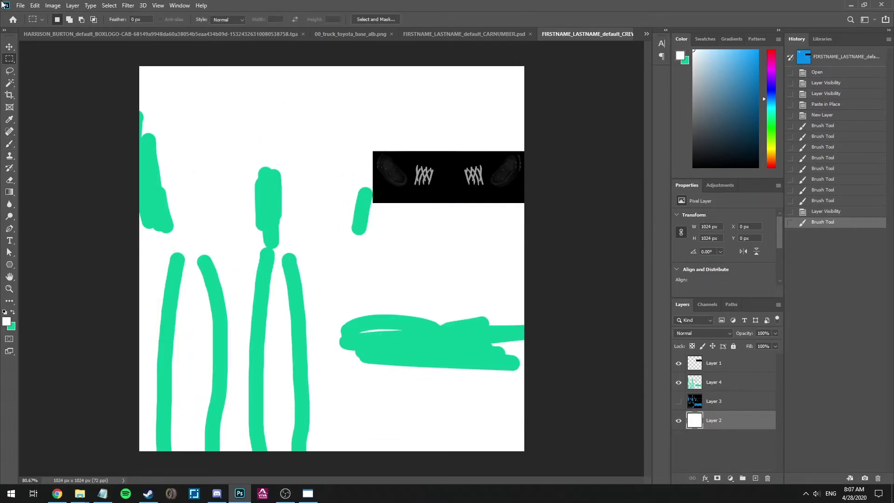
- Save the crew uniform as the Targa file 18_videotutorial.tga in the CREWUNIFORM folder
left_click(21, 5)
left_click(38, 115)
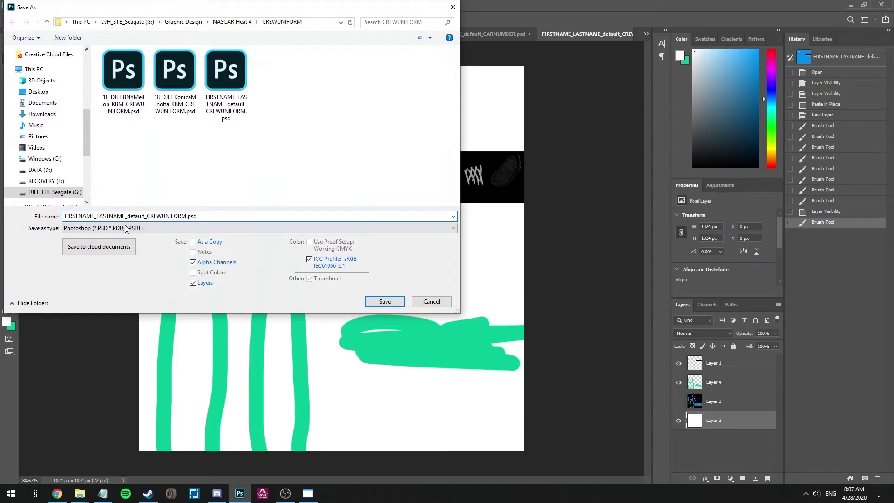
left_click(125, 228)
left_click(107, 388)
left_click(148, 216)
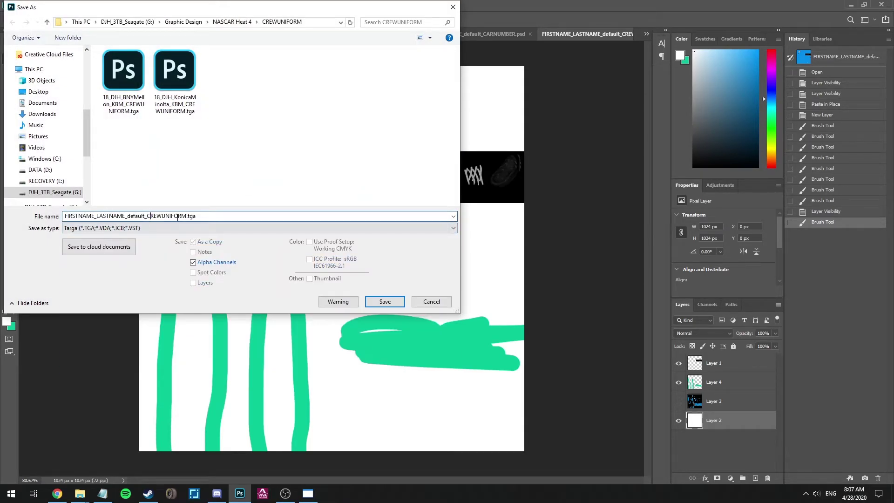
double_click(185, 216)
type("18_videotutorial")
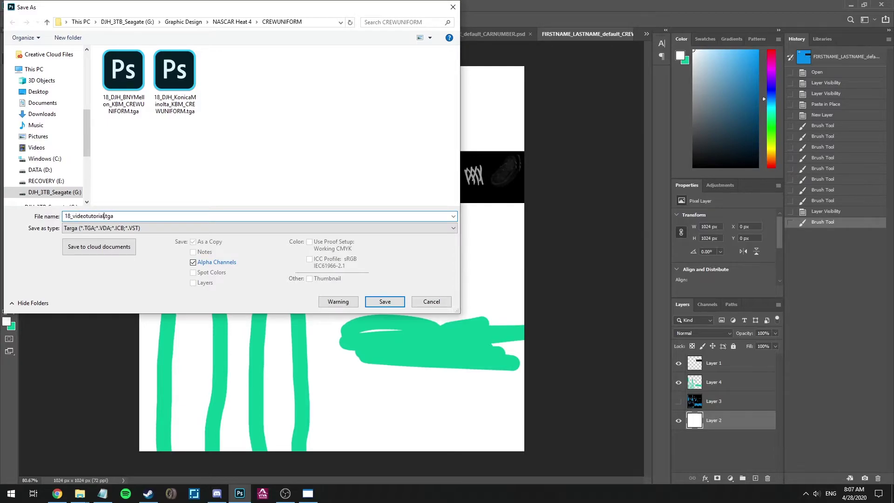
key("Return")
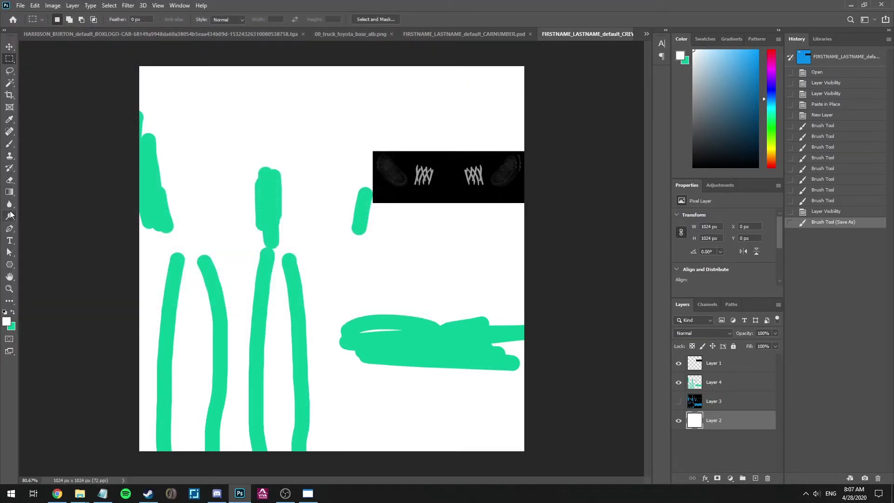
- Switch to Unity Assets Bundle Extractor, list the bundle's assets and select the CREWUNIFORM texture
left_click(307, 494)
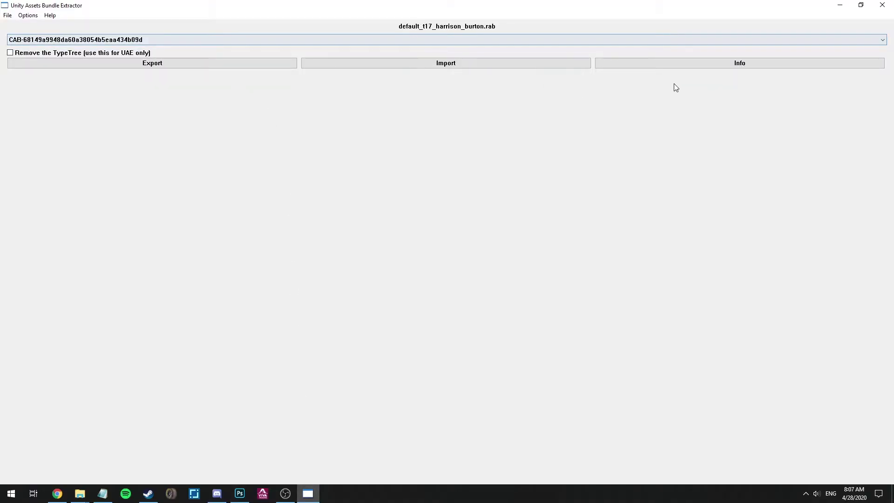
left_click(670, 64)
left_click(63, 81)
left_click(68, 74)
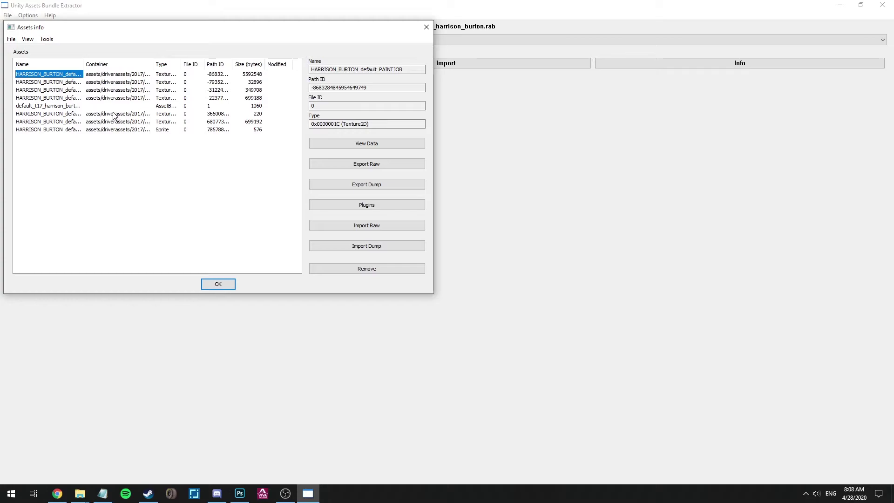
left_click(58, 90)
left_click(60, 82)
left_click(59, 91)
left_click(59, 98)
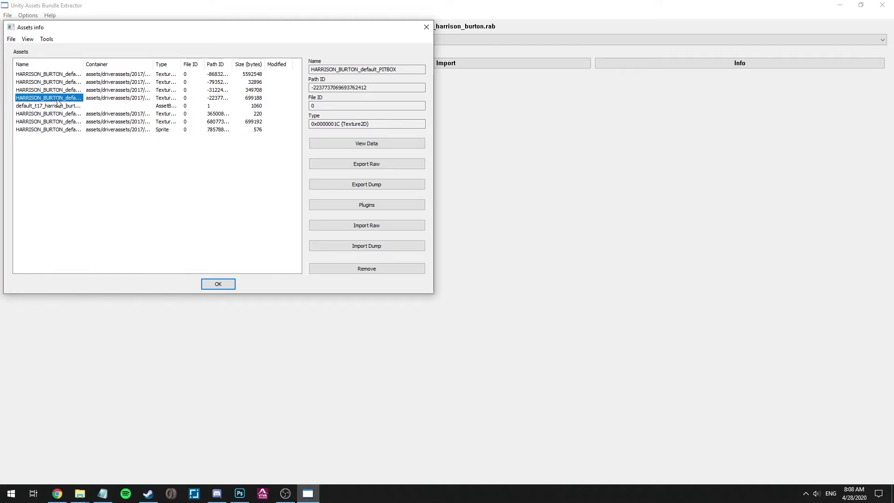
left_click(56, 122)
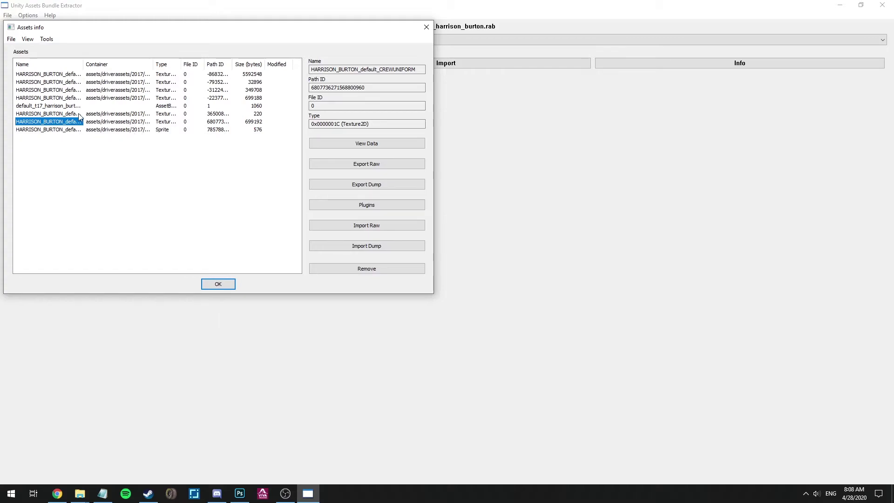
- Replace the CREWUNIFORM texture with 18_videotutorial.tga from the NASCAR Heat 4 CREWUNIFORM folder, using Normal (multithread) quality
left_click(372, 213)
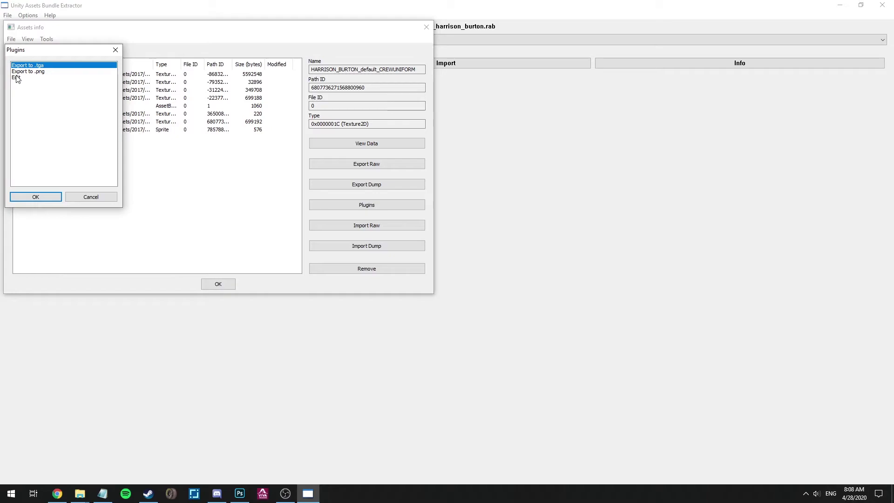
double_click(16, 78)
left_click(75, 213)
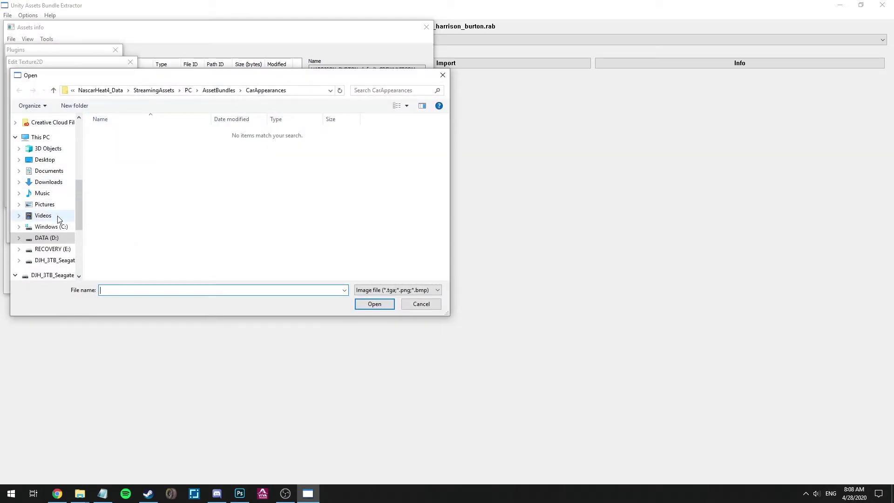
left_click(54, 260)
double_click(131, 182)
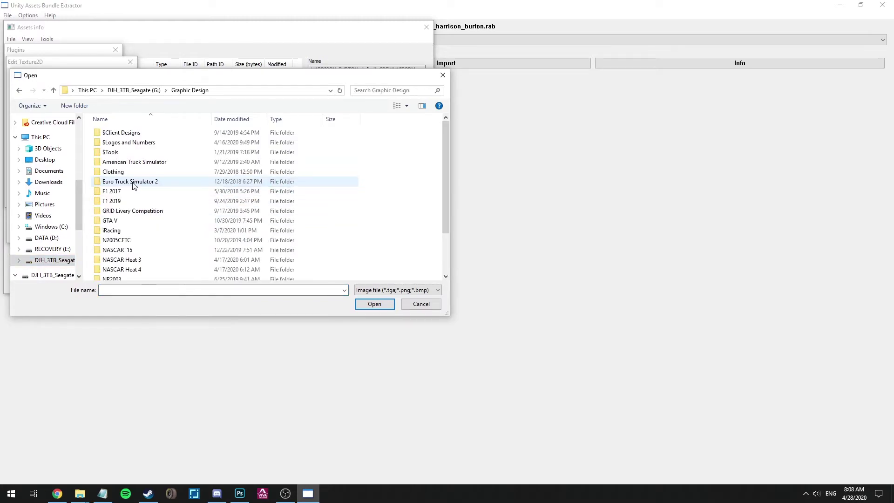
double_click(122, 269)
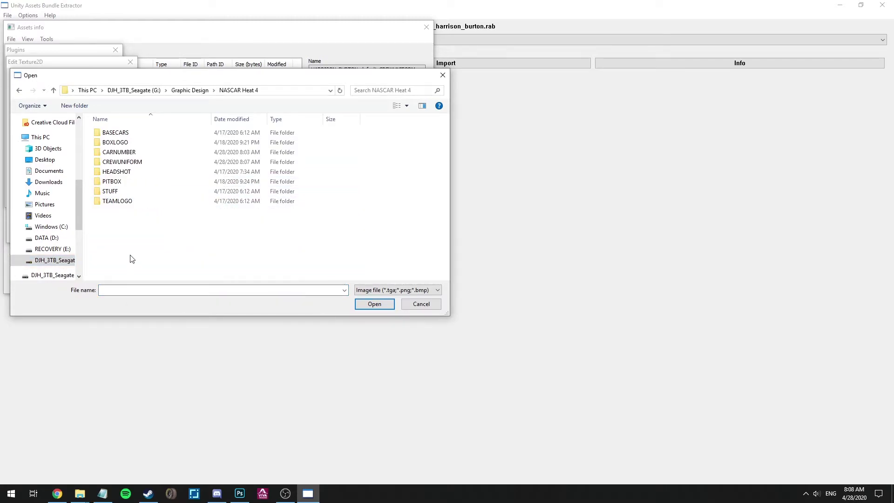
double_click(130, 163)
double_click(217, 160)
left_click(31, 232)
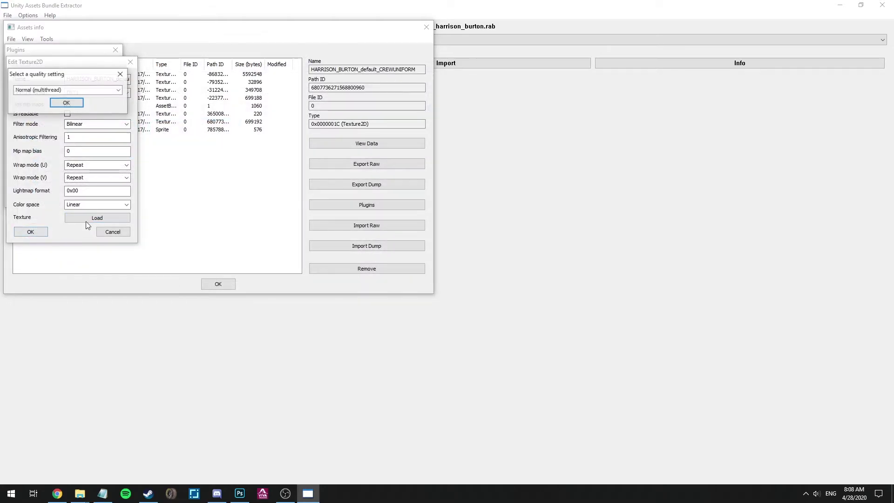
left_click(66, 100)
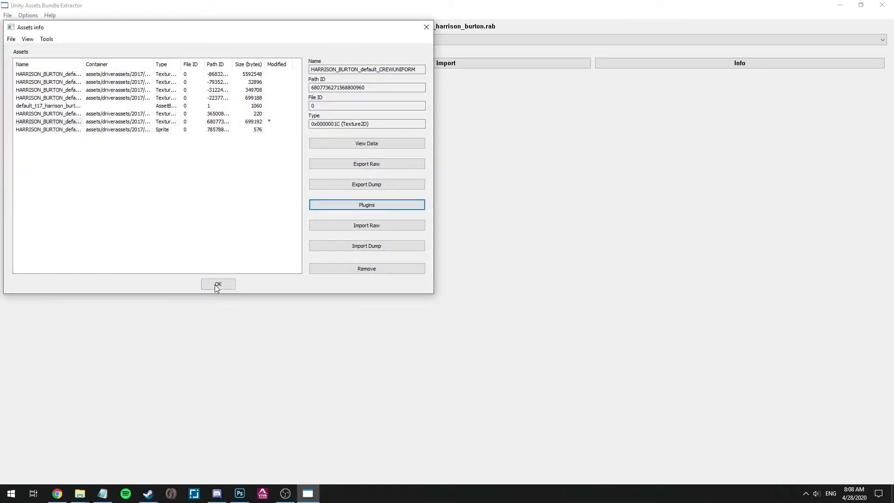
- Check the names of the remaining texture assets and select the BOXLOGO texture
left_click(55, 114)
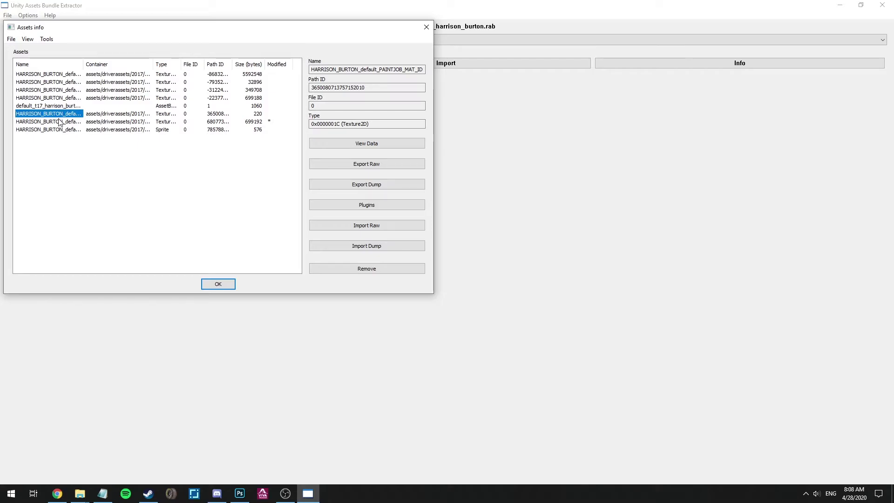
left_click(65, 90)
left_click(64, 98)
left_click(64, 90)
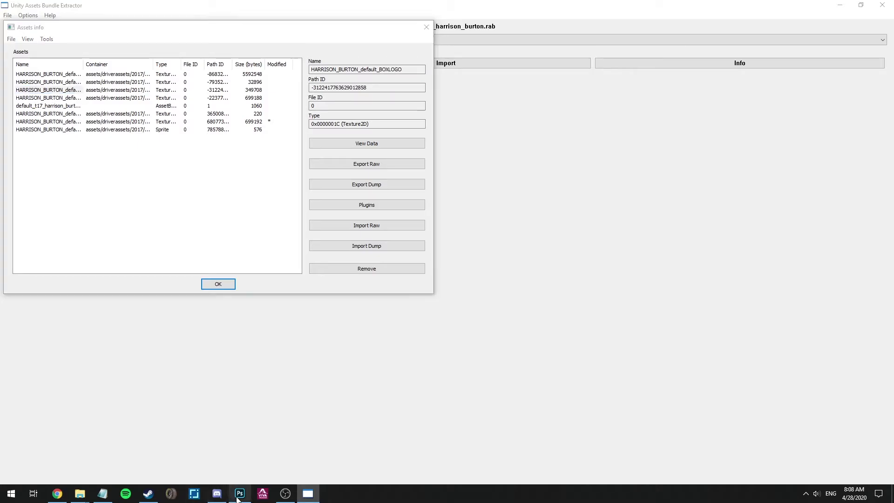
- Switch to Photoshop and open FIRSTNAME_LASTNAME_default_BOXLOGO.psd from the NASCAR Heat 4 BOXLOGO folder
left_click(240, 494)
left_click(21, 6)
left_click(29, 27)
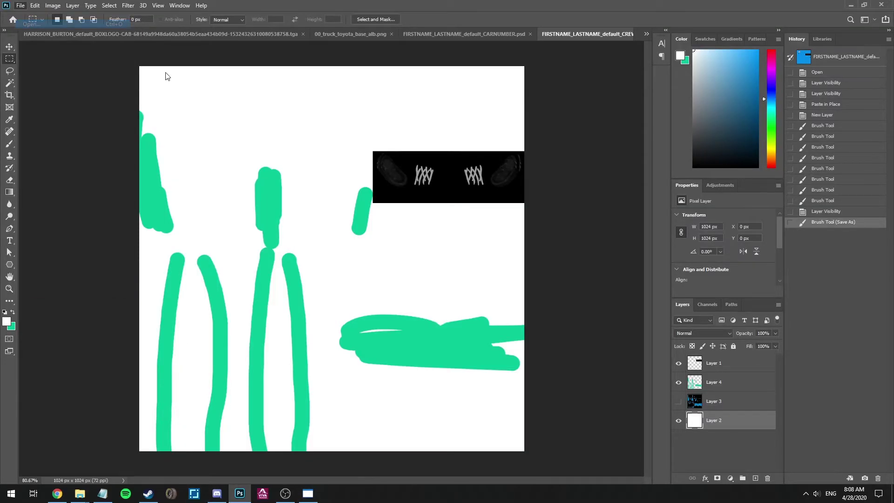
left_click(249, 23)
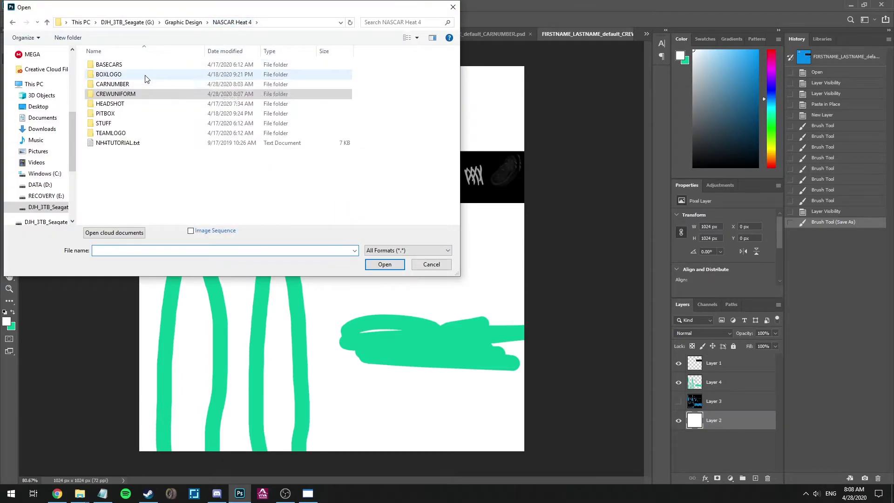
double_click(144, 73)
double_click(323, 70)
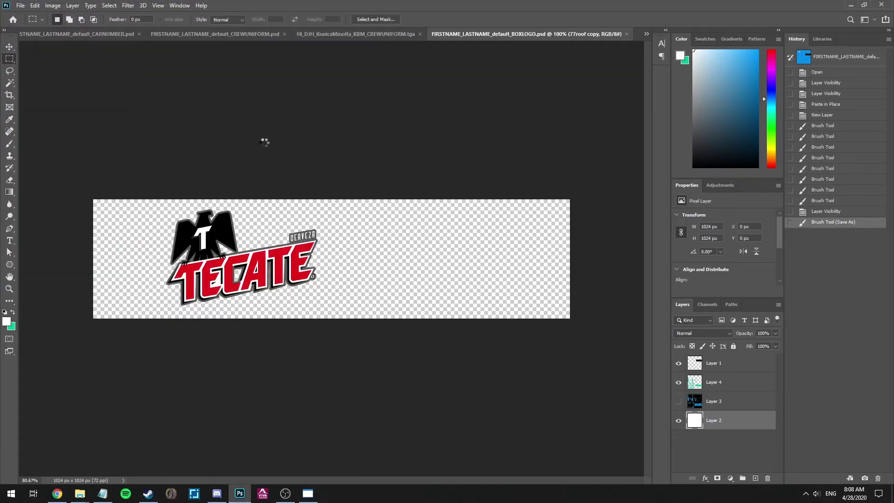
- Delete the 77roof copy and 77roof layers from the box logo template
left_click(491, 251)
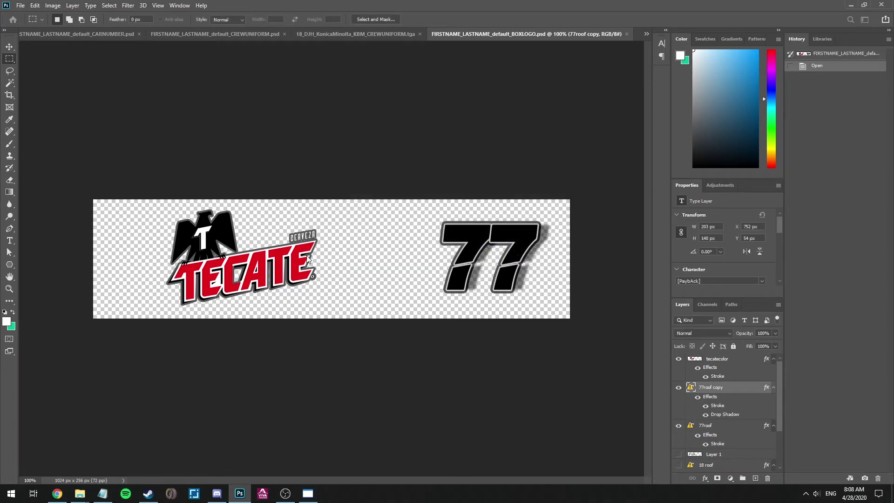
key("v")
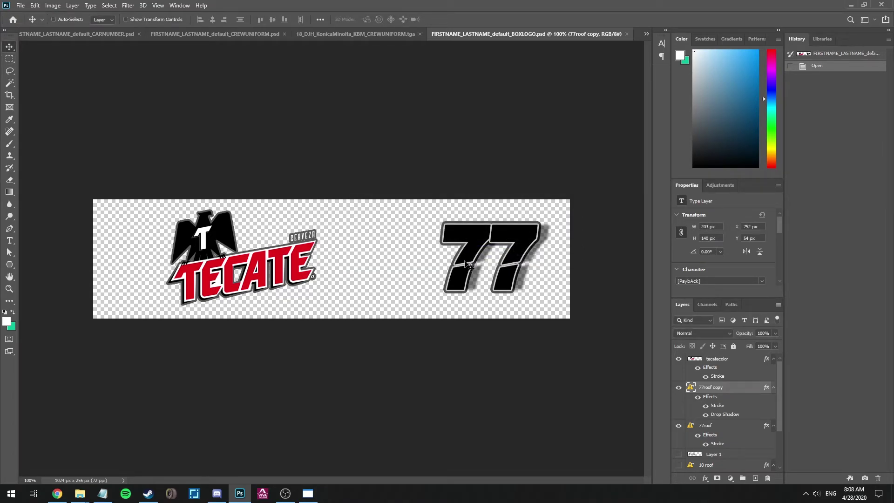
key("Delete")
key("Delete")
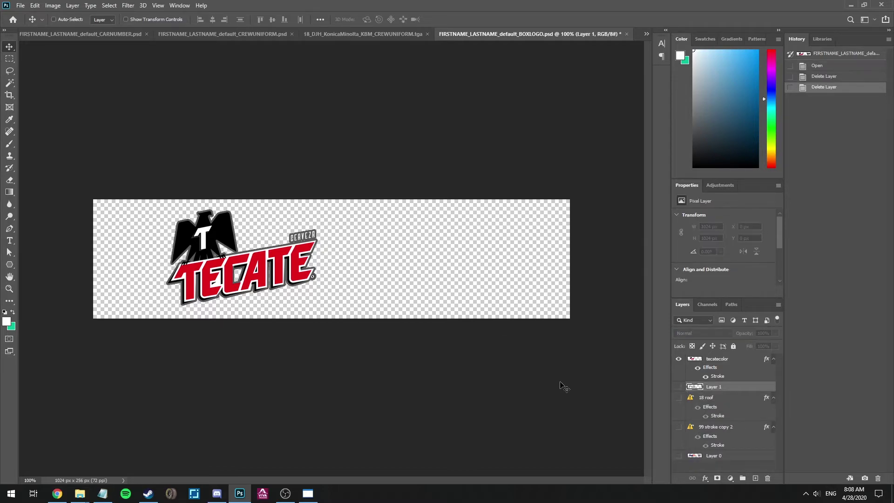
- Copy the white 18 from 00_truck_toyota_base_alb.png and paste it in place into the BOXLOGO template
key("ctrl+v")
key("ctrl+z")
left_click(328, 33)
left_click(59, 34)
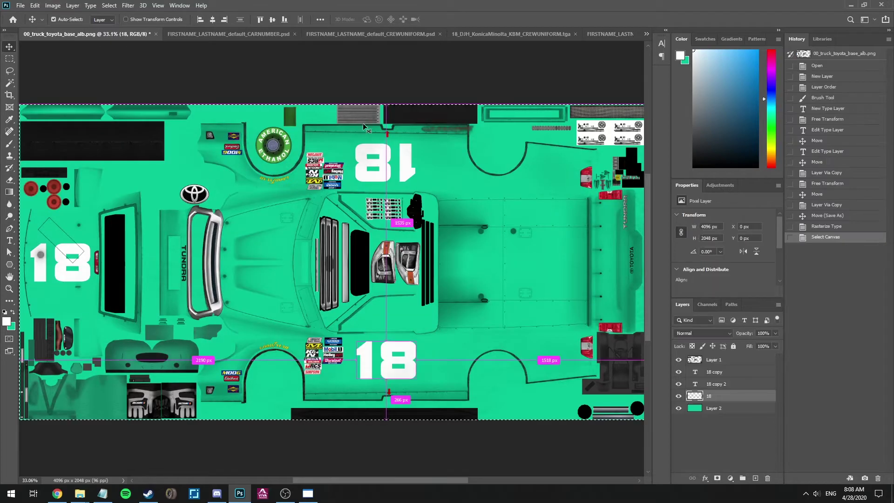
left_click(604, 35)
key("ctrl+shift+v")
- Position the pasted white 18 beside the TECATE logo and scale it to about 275 × 176 px
left_click_drag(461, 267, 489, 282)
key("ctrl+t")
left_click_drag(524, 317, 503, 283)
key("Return")
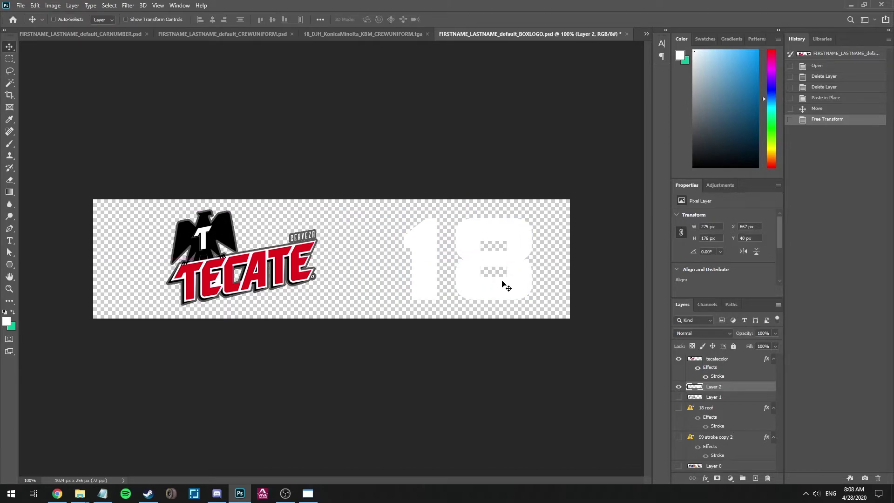
- Hide the tecatecolor layer and add black 200 pt Myriad Pro text in its place reading RACING TEAM on two lines
left_click(268, 284, "ctrl")
left_click(678, 359)
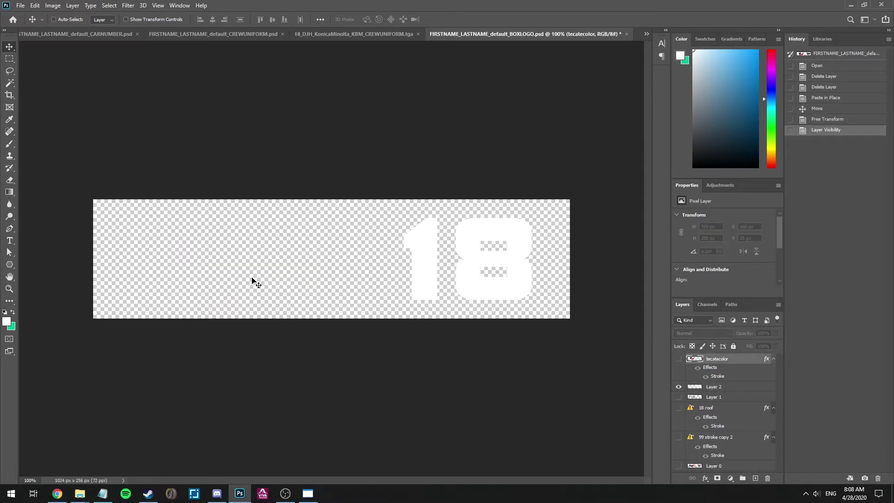
key("t")
left_click(180, 268)
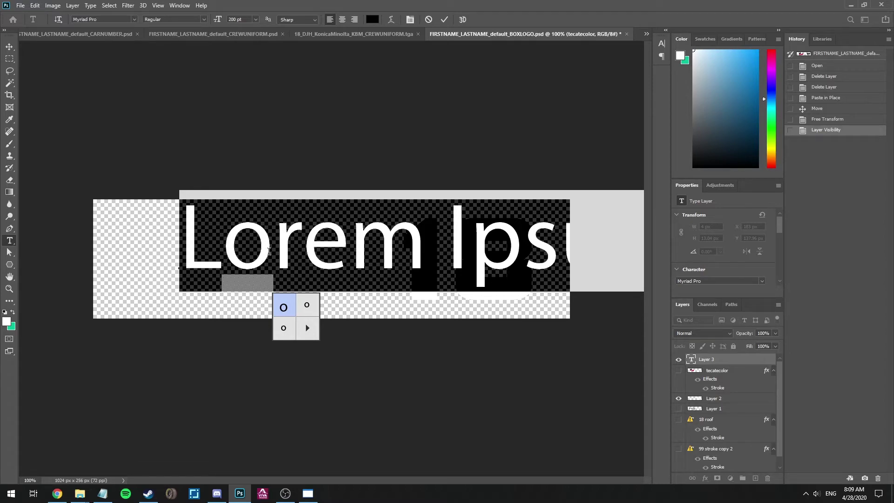
left_click(10, 50)
double_click(276, 242)
left_click(239, 229)
key("ctrl+a")
type("REA")
key("BackSpace")
key("BackSpace")
type("ACING TE")
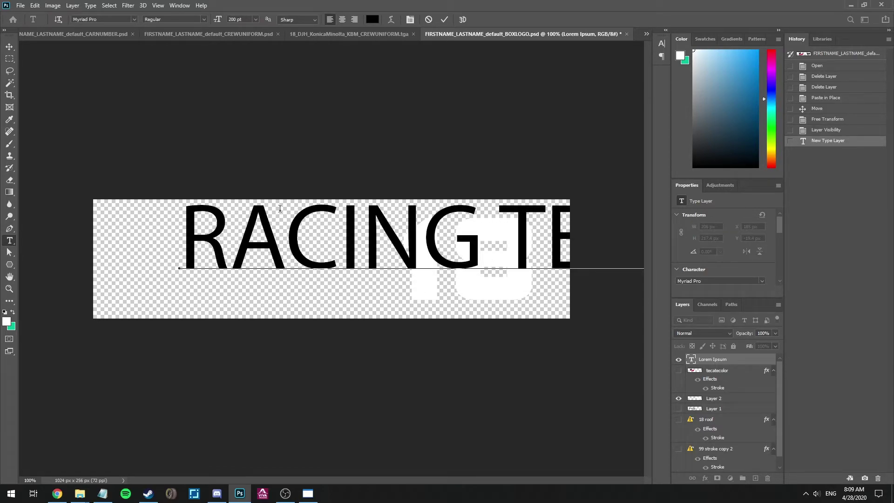
key("Return")
key("BackSpace")
key("Left")
key("Return")
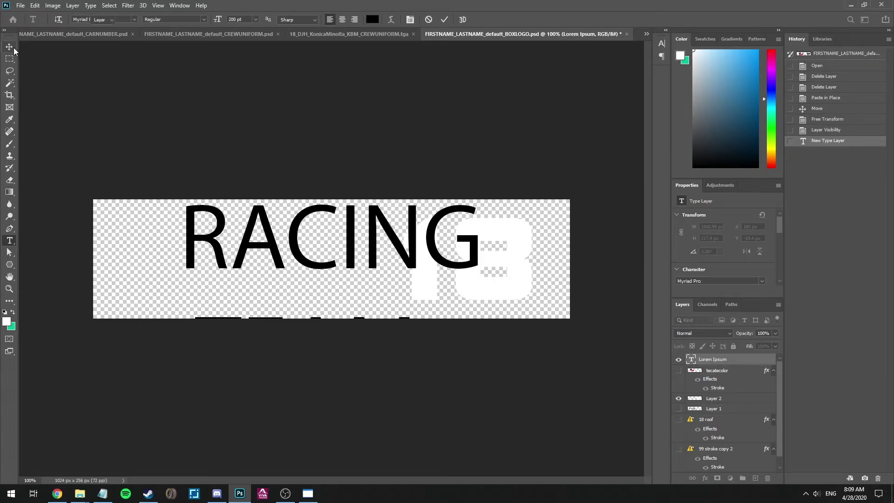
key("ctrl+Return")
- Scale the RACING TEAM text down to about 324 × 213 px and nudge it upward beside the white 18
key("ctrl+t")
left_click_drag(502, 191, 298, 234)
key("Return")
key("Up")
key("Up")
key("Up")
key("Up")
key("Up")
key("Up")
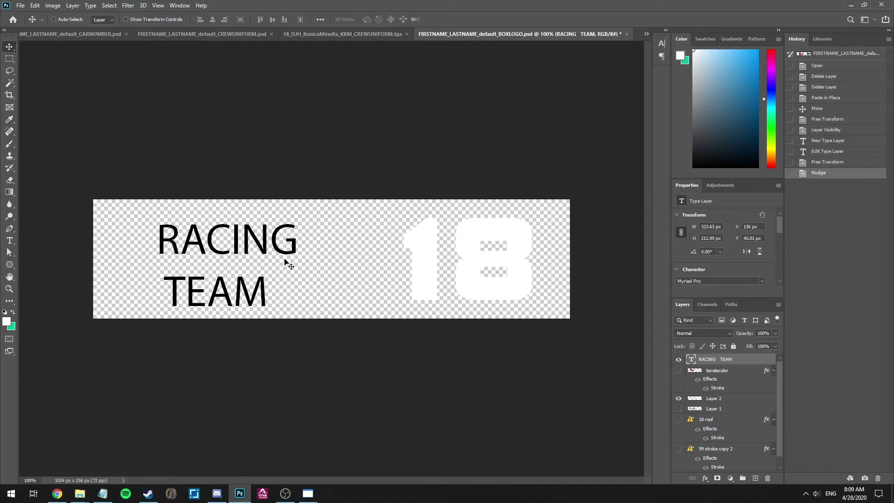
left_click(20, 6)
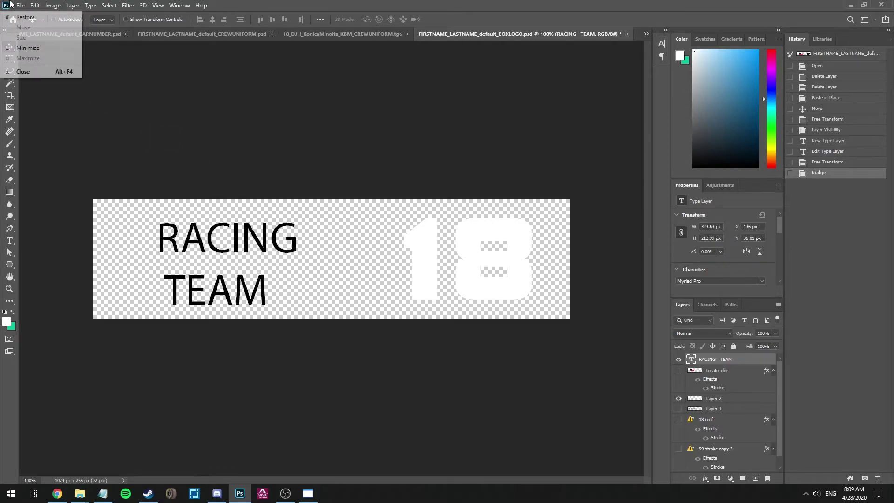
left_click(53, 113)
scroll(711, 449, "down", 1)
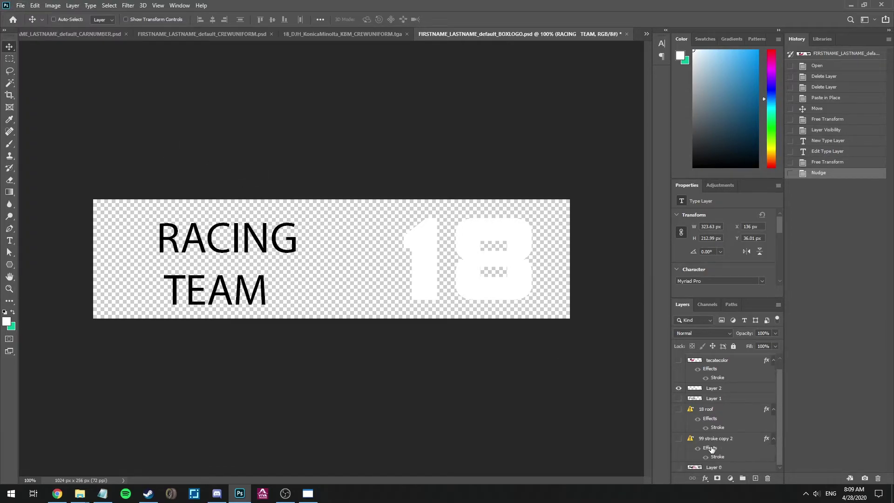
- Choose the Brush tool for Layer 0 of the BOXLOGO document with green as the foreground colour
left_click(694, 469)
key("b")
key("x")
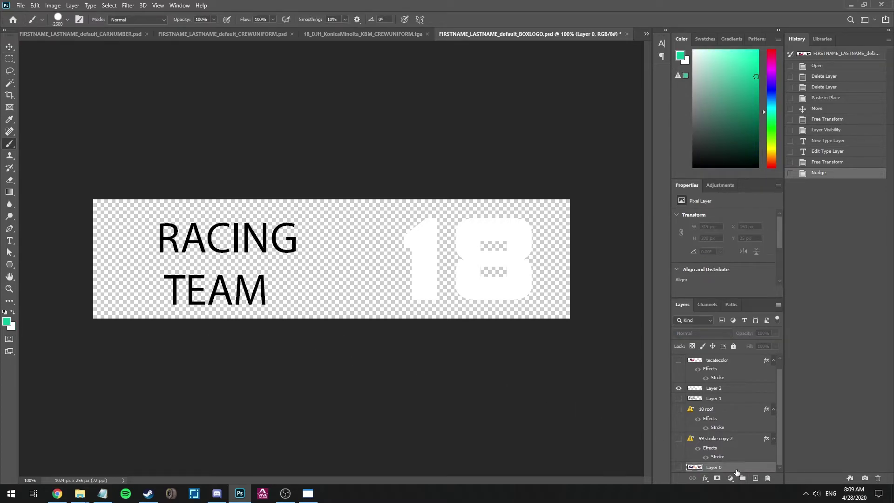
left_click(679, 467)
left_click(433, 303)
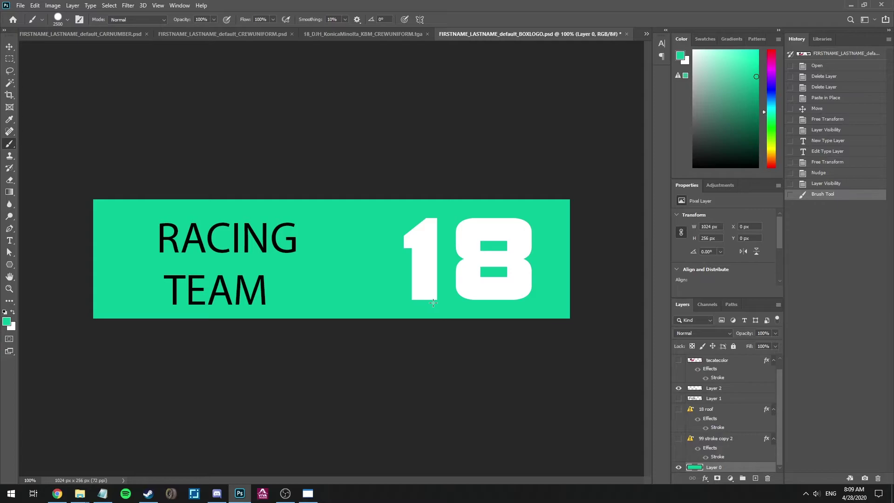
key("ctrl+z")
left_click(678, 467)
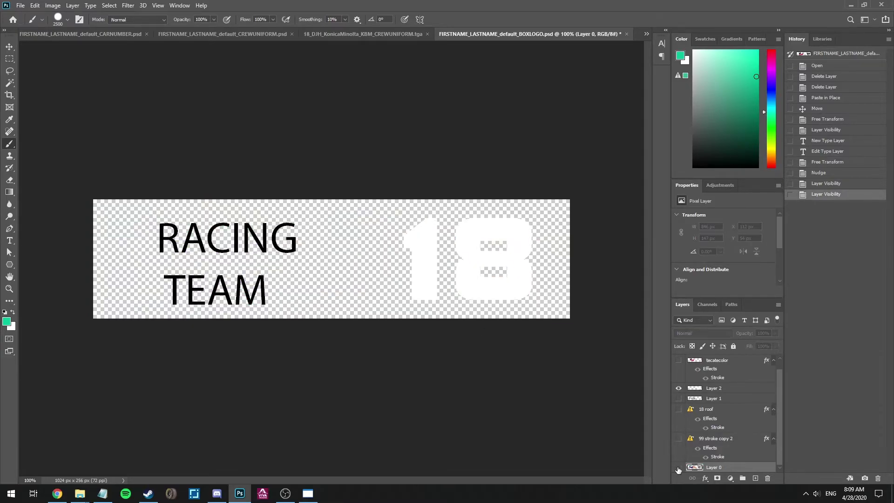
left_click(678, 467)
left_click(679, 467)
left_click(520, 281)
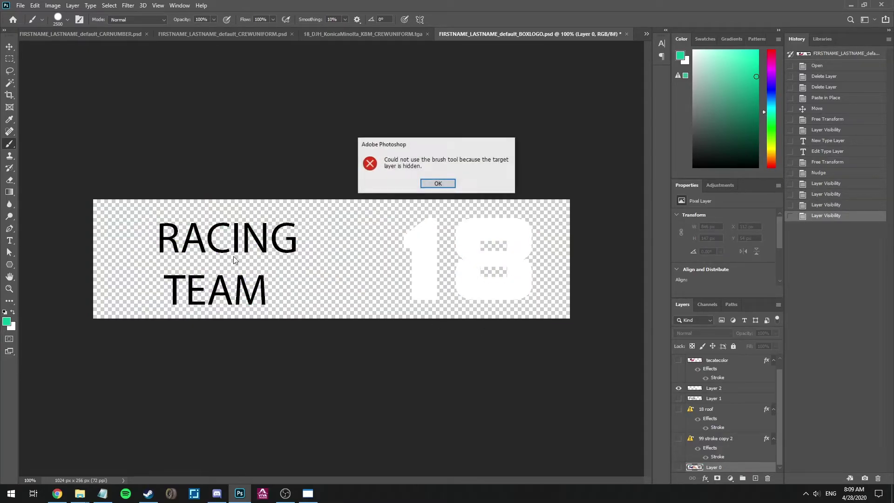
left_click(437, 183)
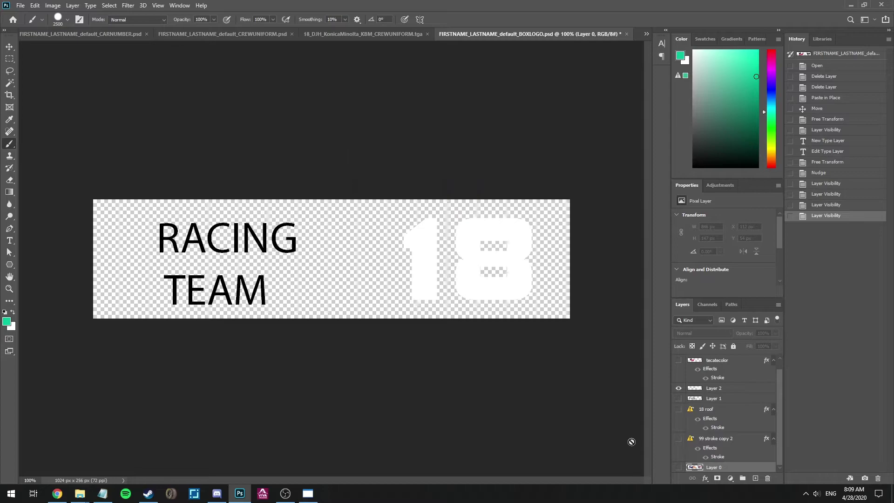
- Show Layer 0 and paint it solid green as the background behind RACING TEAM and the white 18
left_click(679, 467)
left_click(502, 335)
key("m")
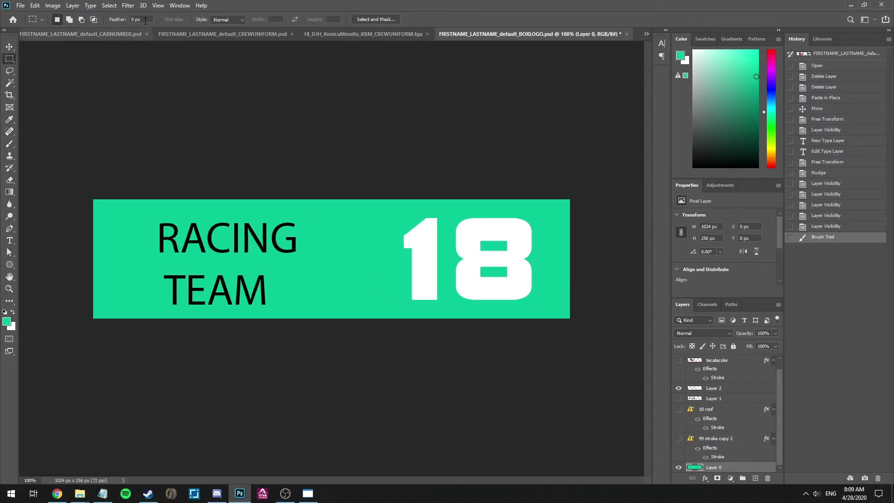
- Save a Targa copy of the box logo as 18_videotutorial.tga in the BOXLOGO folder
left_click(21, 5)
left_click(70, 118)
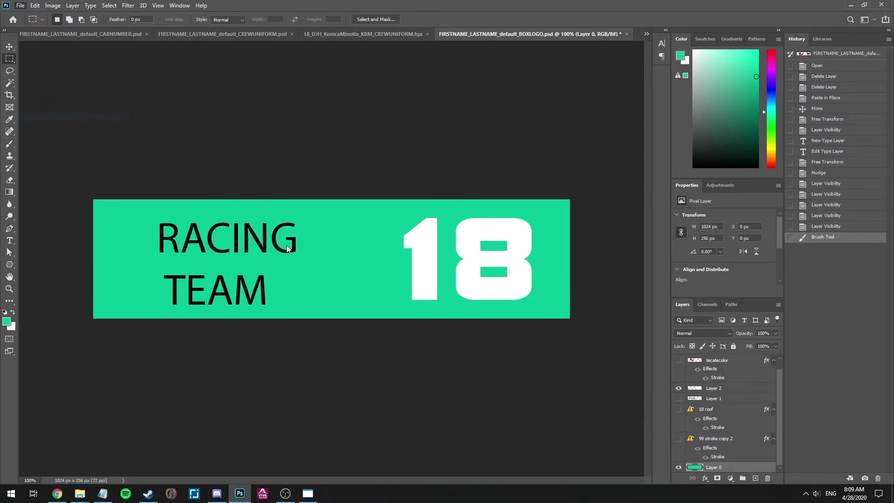
left_click(140, 227)
left_click(140, 383)
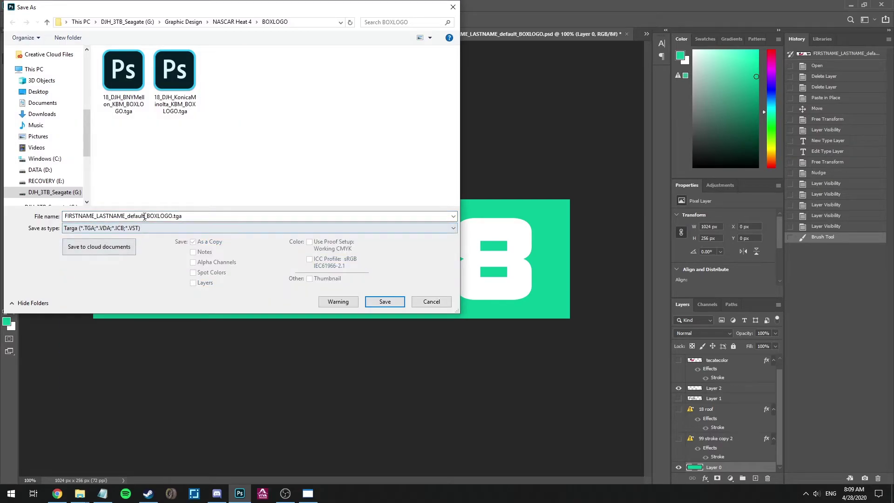
double_click(171, 216)
type("18")
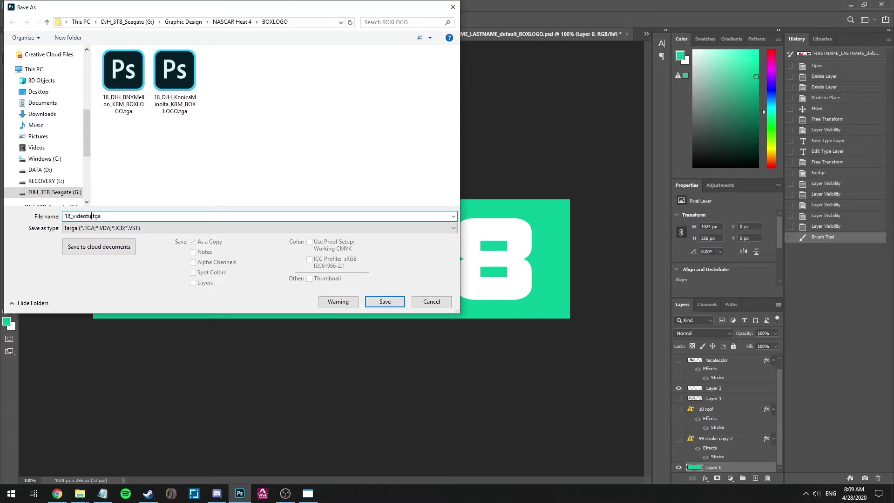
type("_videotutorial")
key("Return")
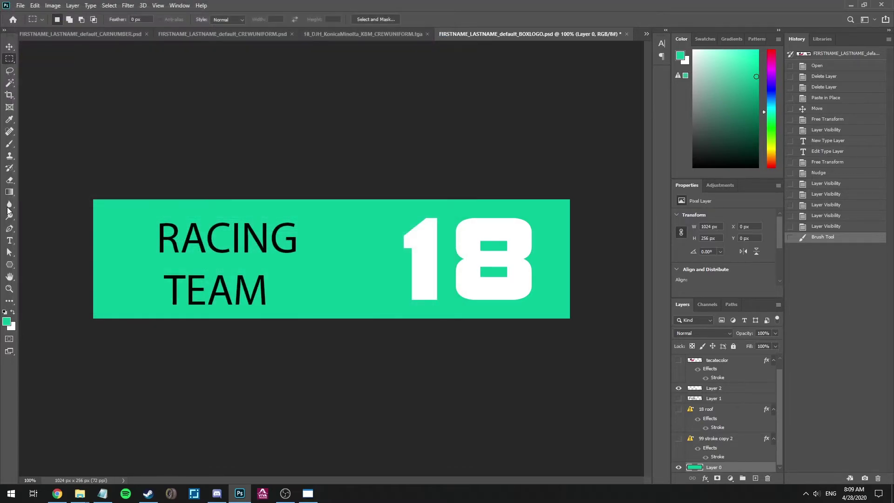
key("Return")
- Open FIRST_LASTNAME_default_PITBOX.psd from the PITBOX folder inside NASCAR Heat 4
left_click(20, 5)
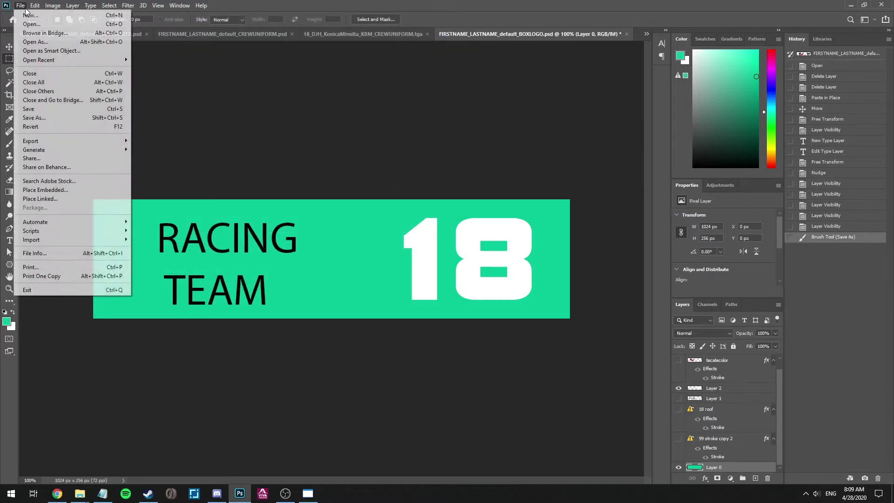
left_click(35, 28)
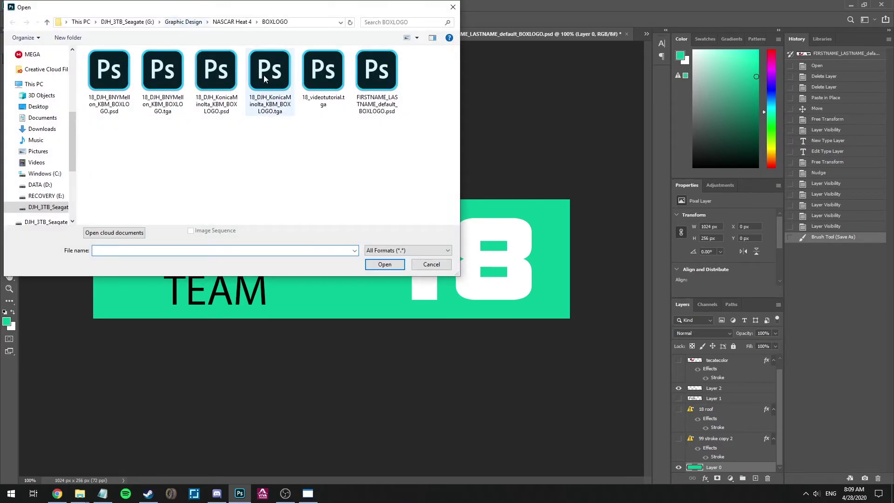
left_click(231, 22)
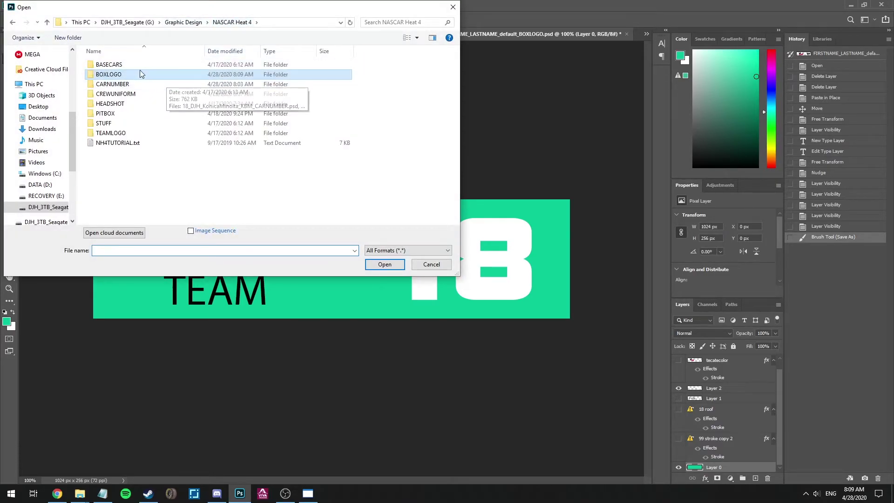
double_click(140, 114)
double_click(321, 83)
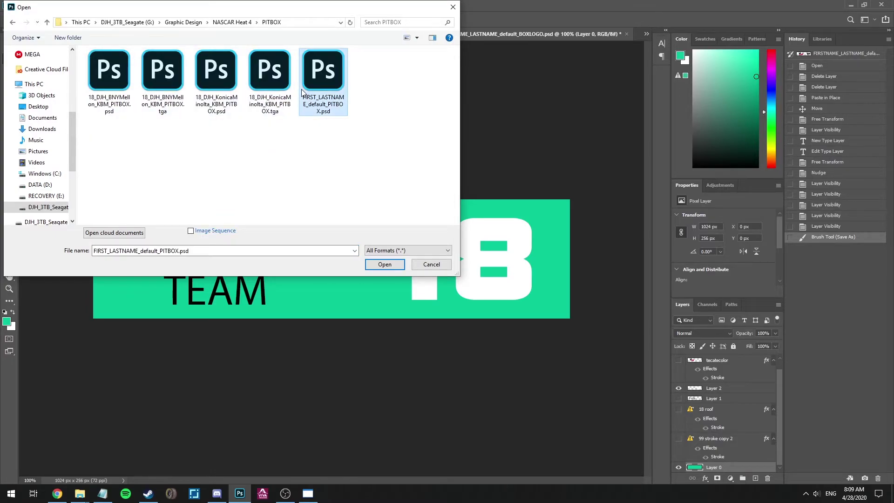
left_click(484, 251)
key("v")
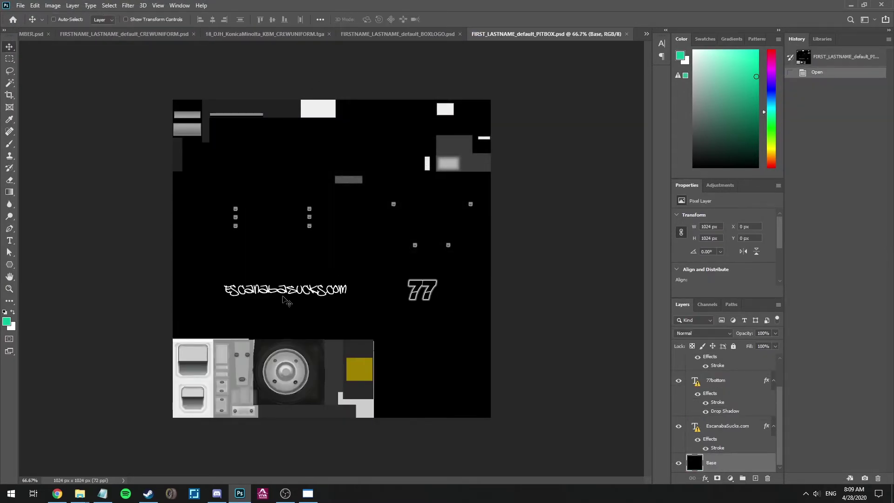
scroll(287, 300, "up", 7)
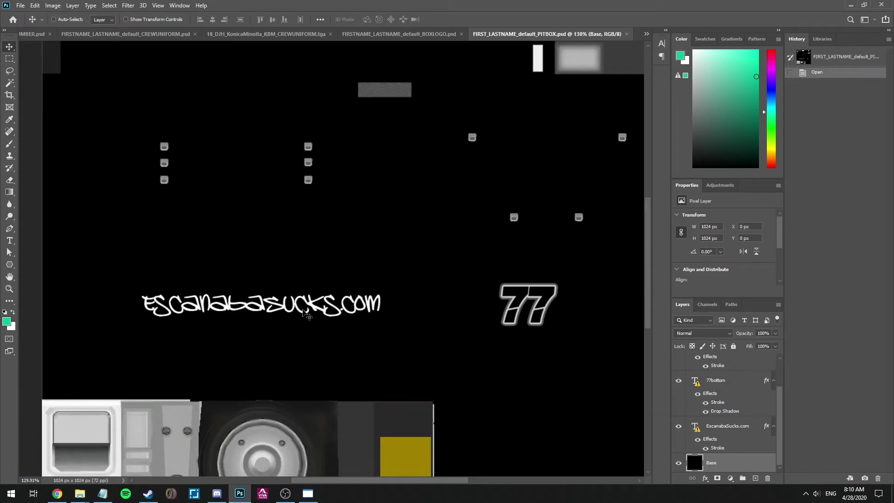
- Rasterize and copy the RACING TEAM text in the BOXLOGO document, and close the Konica Minolta CREWUNIFORM.tga document
left_click(423, 33)
left_click(252, 242)
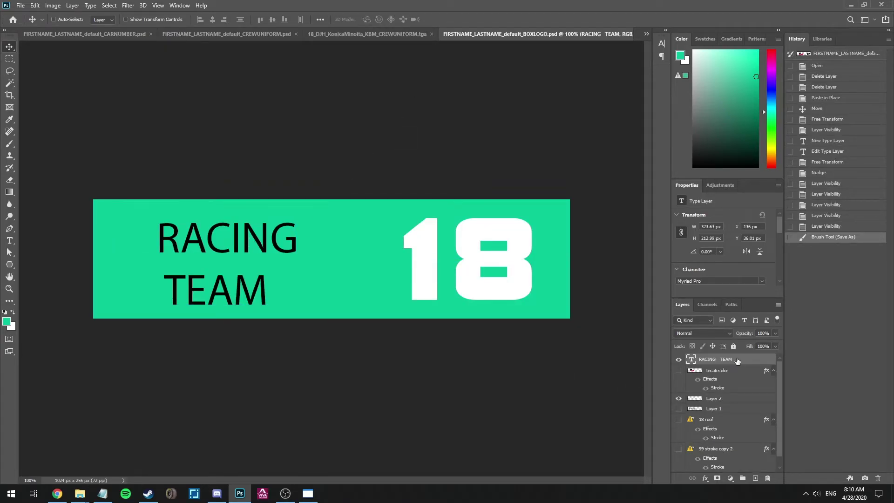
right_click(737, 361)
left_click(767, 211)
key("ctrl+a")
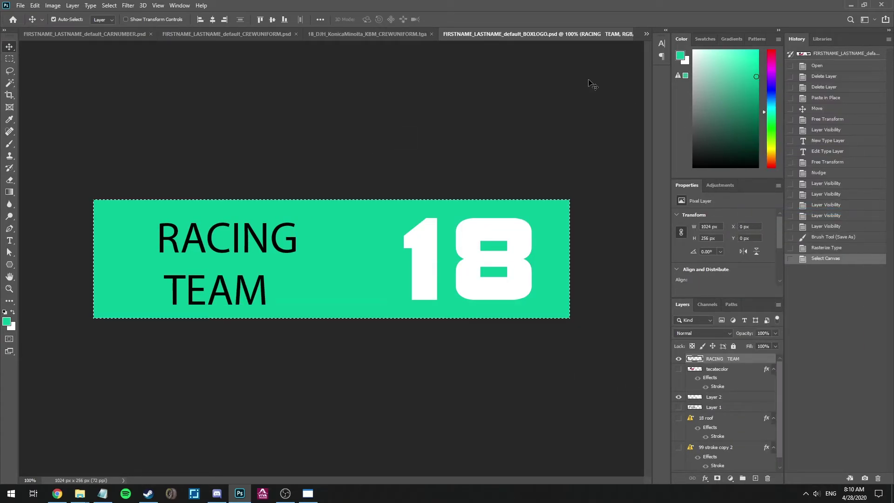
right_click(400, 34)
left_click(419, 51)
- Paste the RACING TEAM text in place into the PITBOX document and invert it to white
left_click(624, 34)
key("ctrl+shift+v")
key("ctrl+t")
key("Return")
left_click(53, 5)
mouse_move(82, 34)
left_click(156, 136)
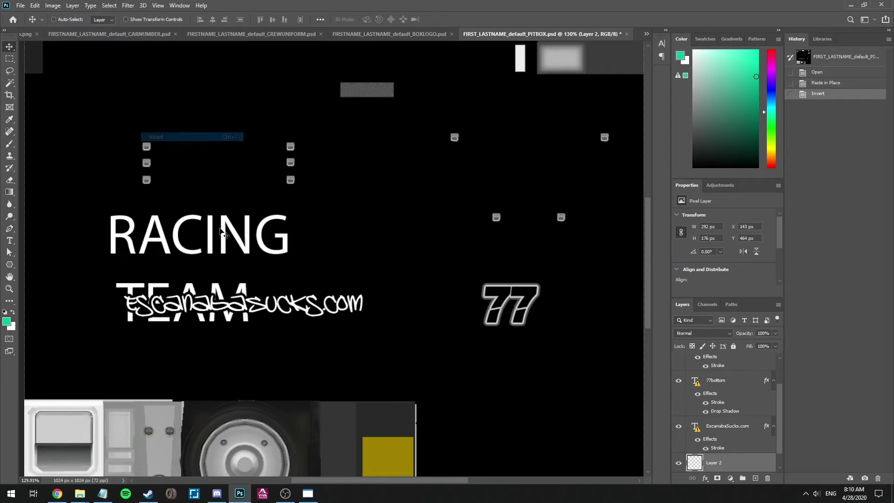
- Centre RACING TEAM over the EscanabaSucks.com lettering, scale it down to about 211 × 127 px and nudge it upward
left_click_drag(254, 234, 295, 275)
key("ctrl+t")
left_click_drag(328, 363, 292, 319)
key("Return")
key("Up")
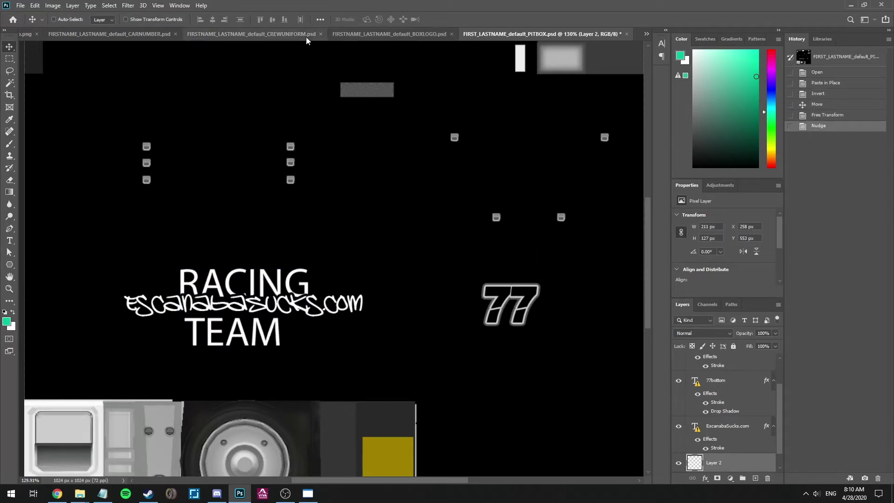
- Copy the white 18 from the CARNUMBER document, paste it in place into PITBOX and position it over the 77
left_click(98, 35)
key("ctrl+a")
key("ctrl+c")
left_click(614, 34)
key("ctrl+shift+v")
left_click_drag(347, 247, 520, 306)
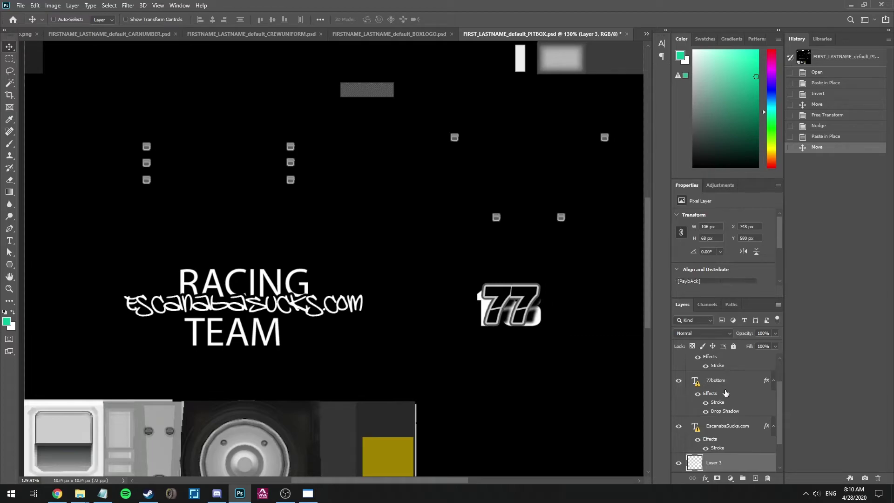
- Delete the 77bottom, EscanabaSucks.com and 77bottom copy layers, and save the PITBOX document
key("Delete")
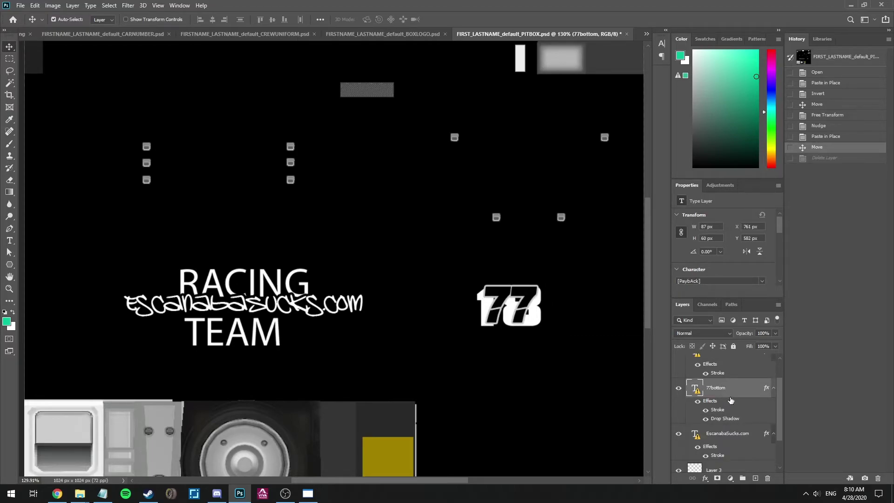
key("Delete")
left_click(723, 384)
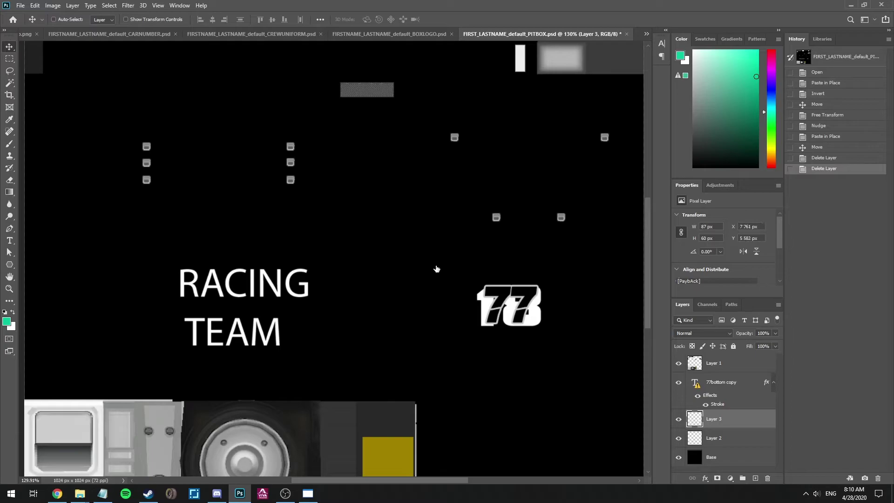
key("Delete")
scroll(441, 278, "down", 4)
left_click(20, 6)
left_click(48, 108)
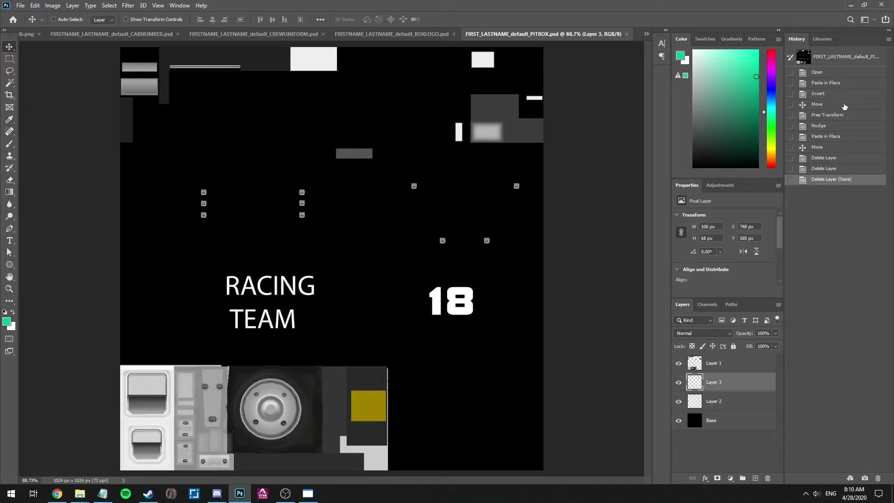
left_click(834, 57)
left_click(735, 440)
key("ctrl+z")
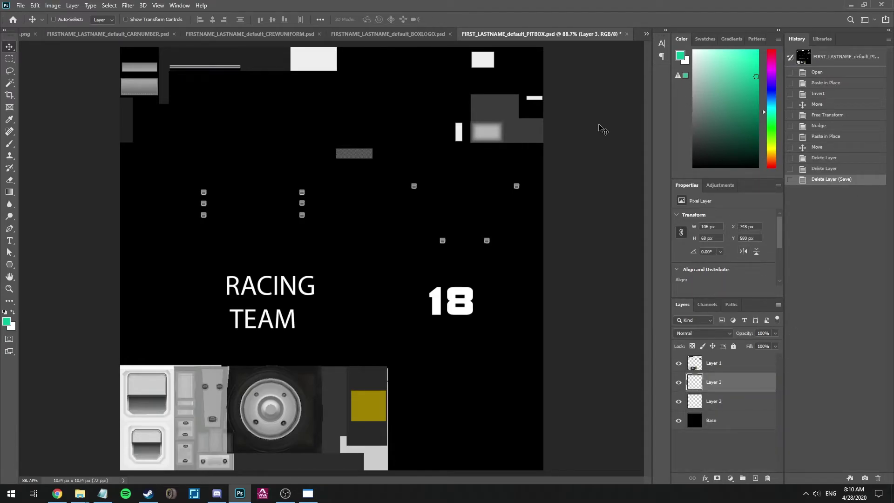
- Save a Targa copy of the pit box texture as 18_videotutorial.tga in the PITBOX folder
left_click(20, 5)
left_click(82, 120)
left_click(127, 228)
left_click(122, 383)
left_click(148, 216)
left_click(152, 216)
left_click_drag(151, 217, 12, 217)
type("1")
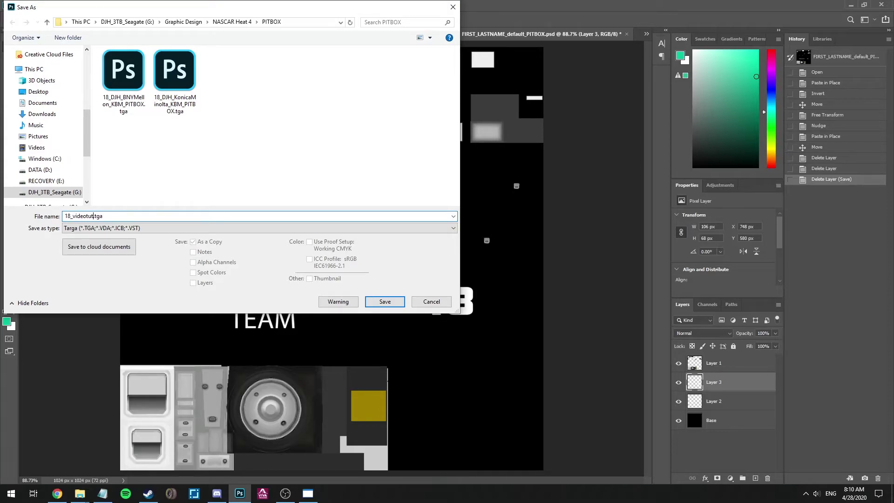
type("8_videotutor")
key("Return")
key("Return")
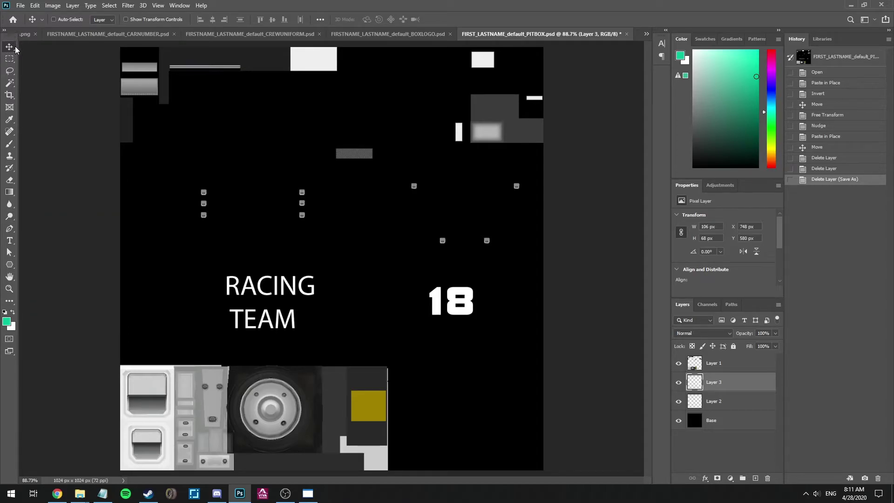
- Browse the TEAMLOGO folder inside NASCAR Heat 4 for a template file to open
left_click(21, 6)
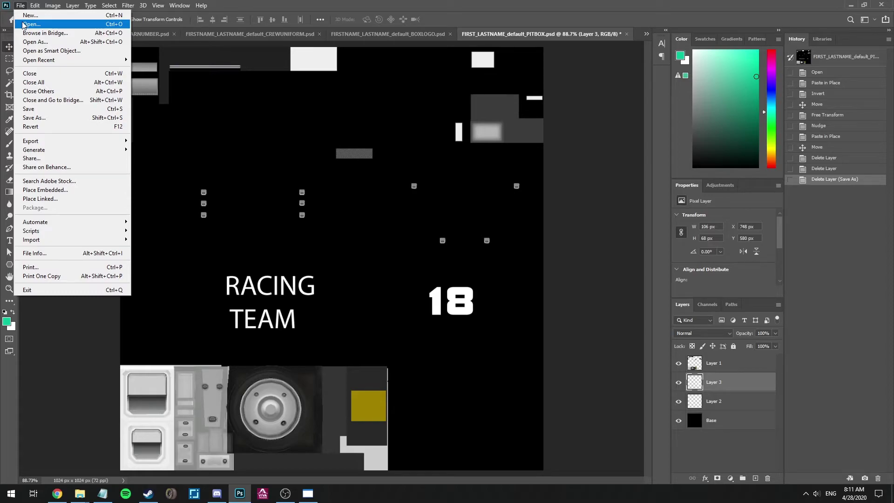
left_click(28, 24)
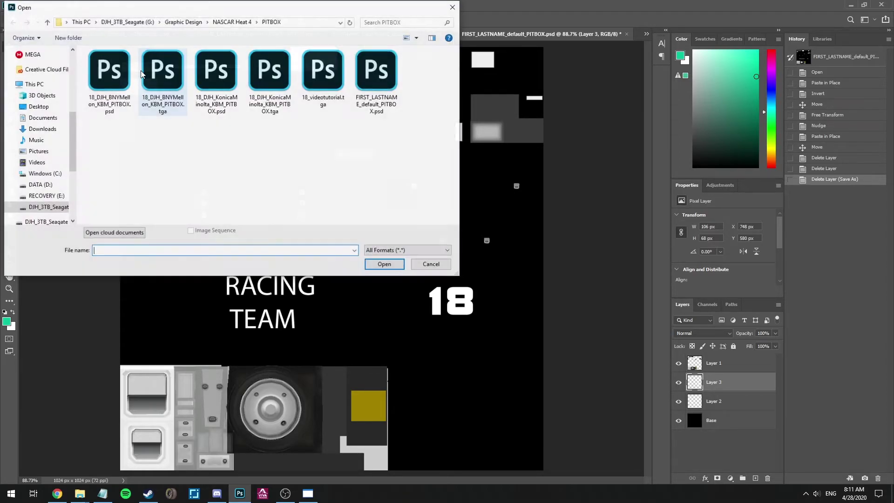
left_click(231, 22)
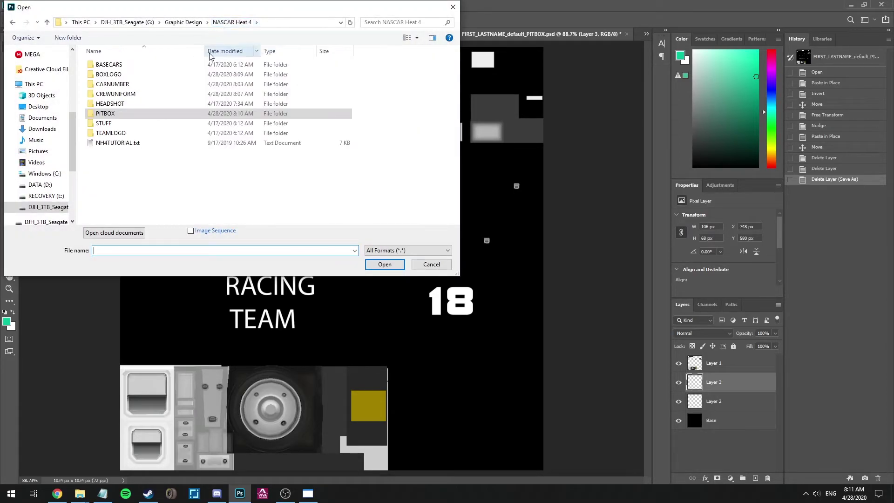
left_click(124, 134)
double_click(124, 134)
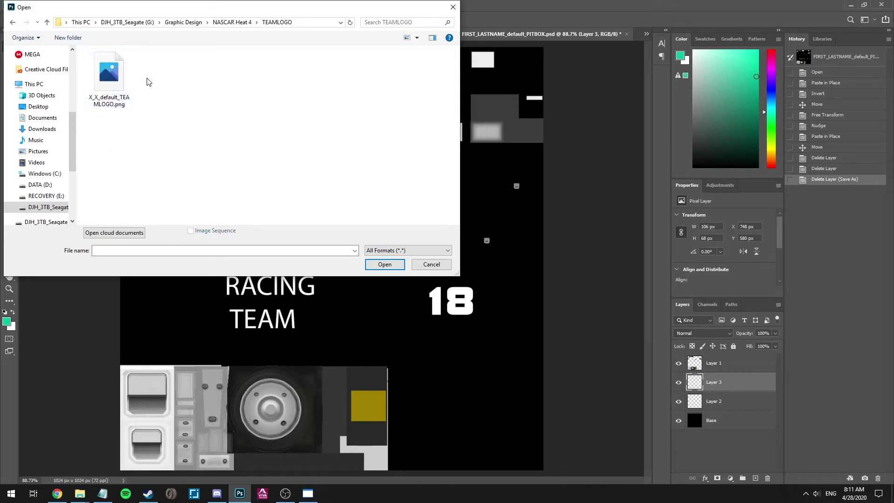
left_click(242, 23)
- Switch to Unity Assets Bundle Extractor and examine the names of the bundle's texture assets
key("alt+Tab")
left_click(61, 117)
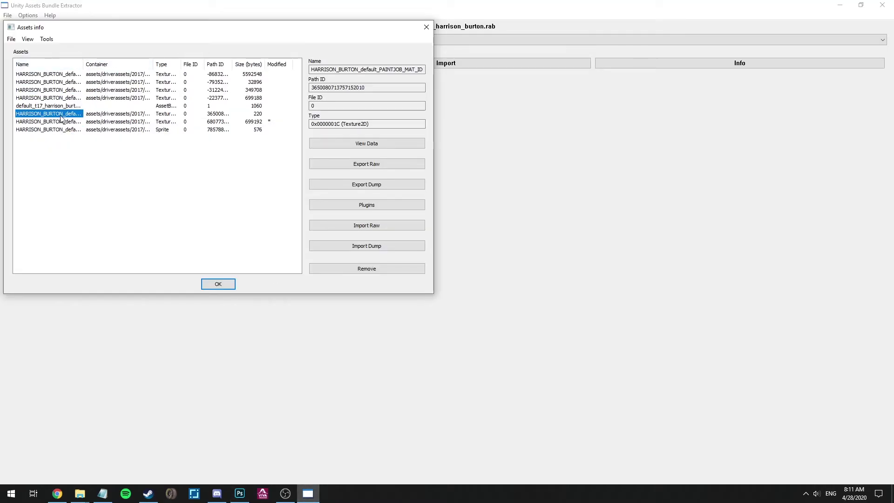
left_click(60, 123)
left_click(60, 91)
left_click(60, 97)
left_click(60, 91)
left_click(60, 81)
left_click(62, 76)
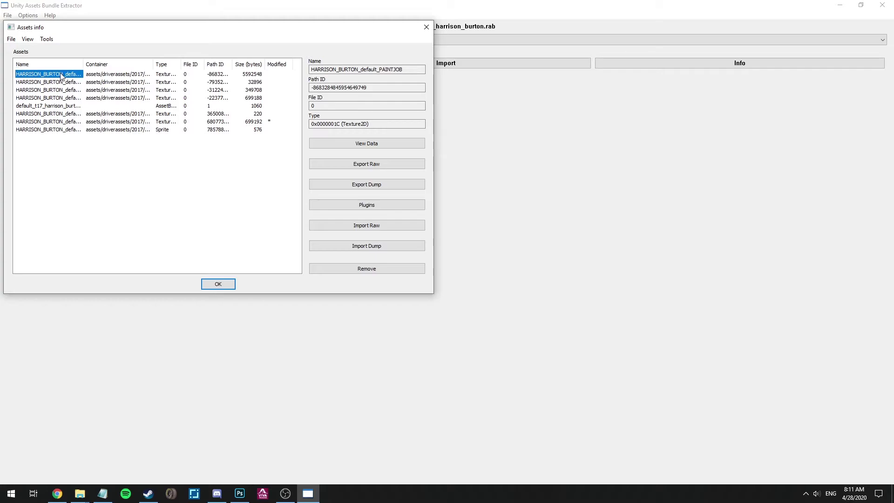
- Switch to Photoshop, look through the PITBOX and BOXLOGO folders for a template file, and leave file opening without choosing one
left_click(240, 494)
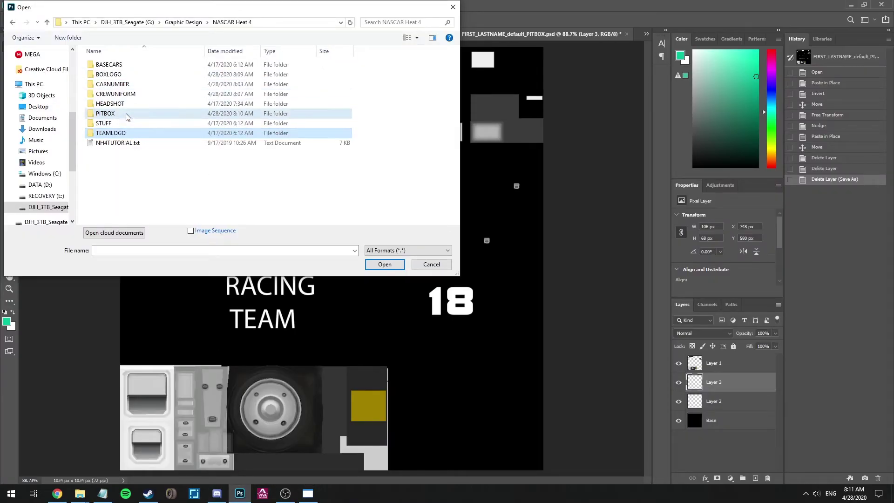
double_click(122, 113)
left_click(225, 22)
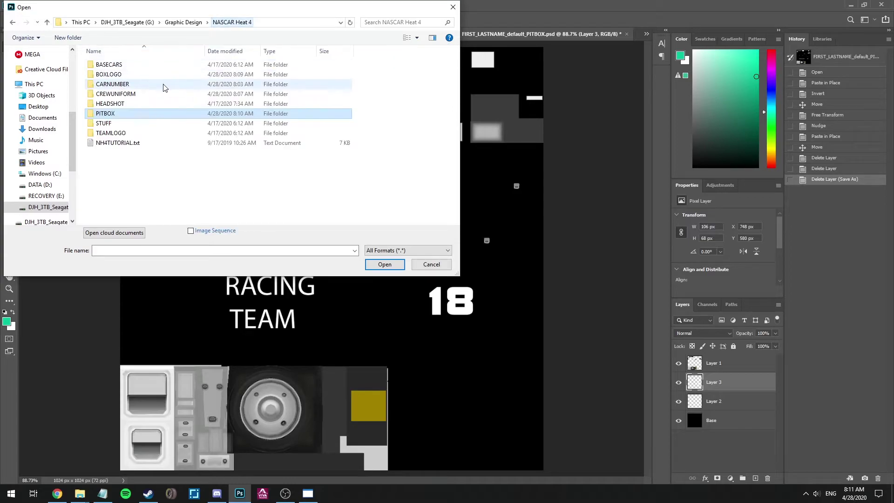
double_click(192, 75)
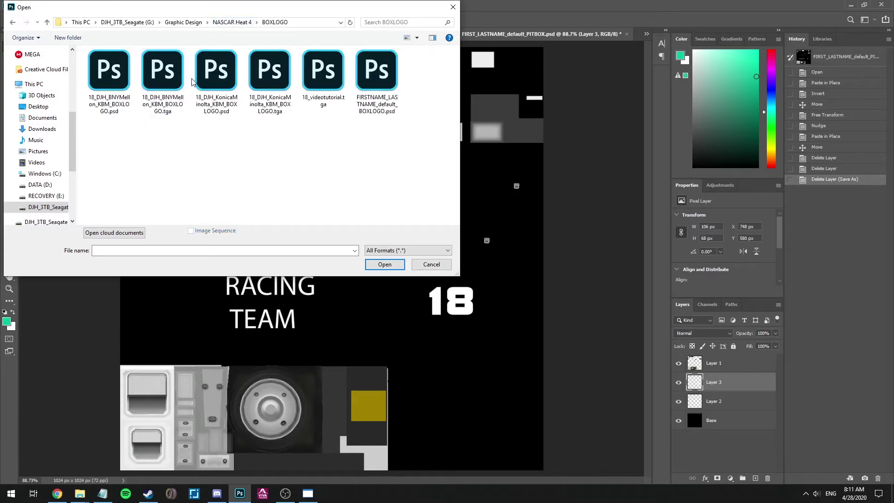
left_click(232, 22)
left_click(137, 86)
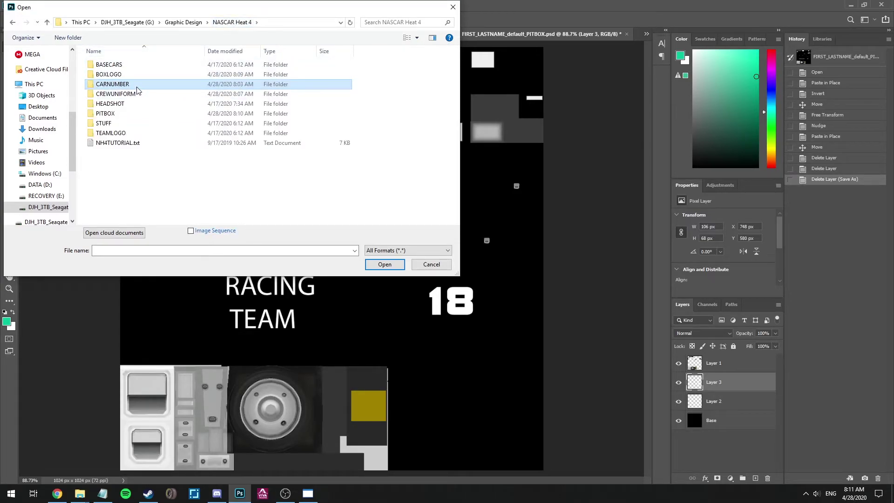
left_click(408, 250)
left_click(429, 264)
left_click(431, 265)
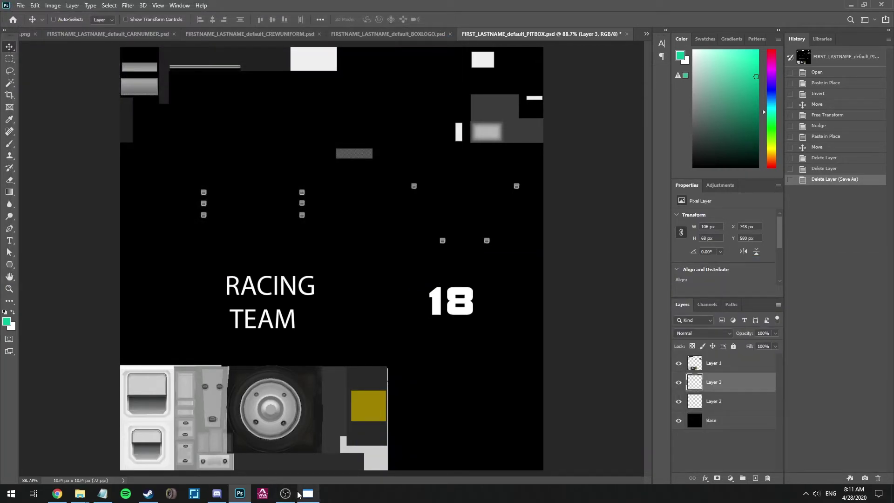
- Switch to Unity Assets Bundle Extractor and open the HARRISON_BURTON_default_BOXLOGO texture for editing
left_click(306, 494)
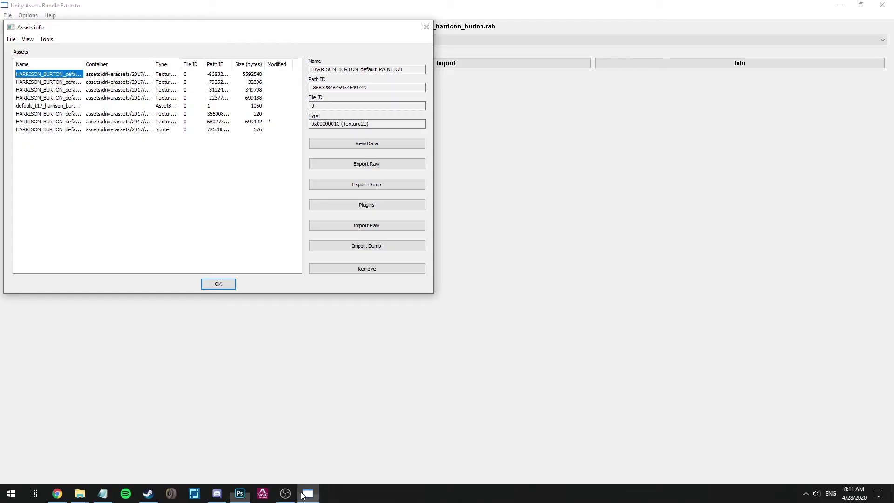
left_click(56, 82)
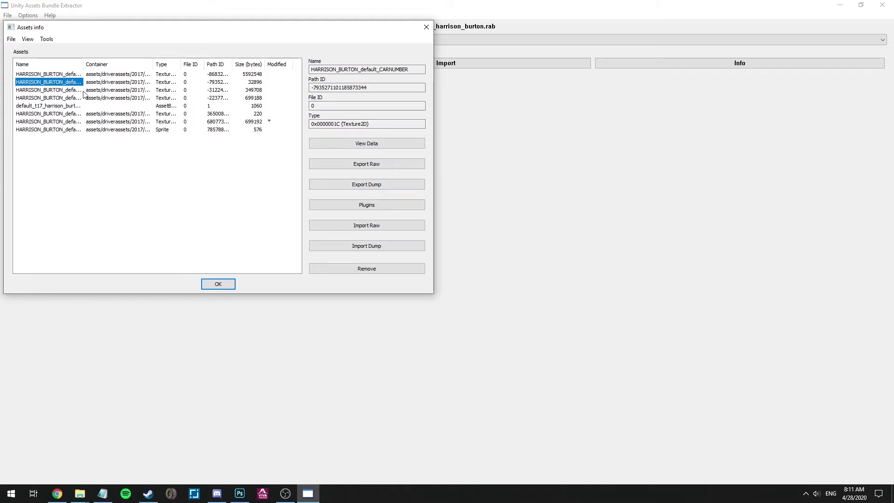
left_click(64, 90)
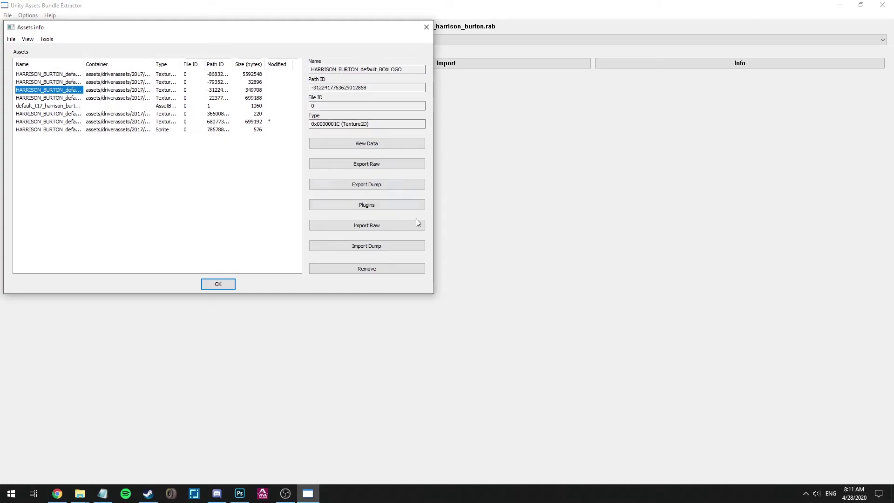
left_click(372, 207)
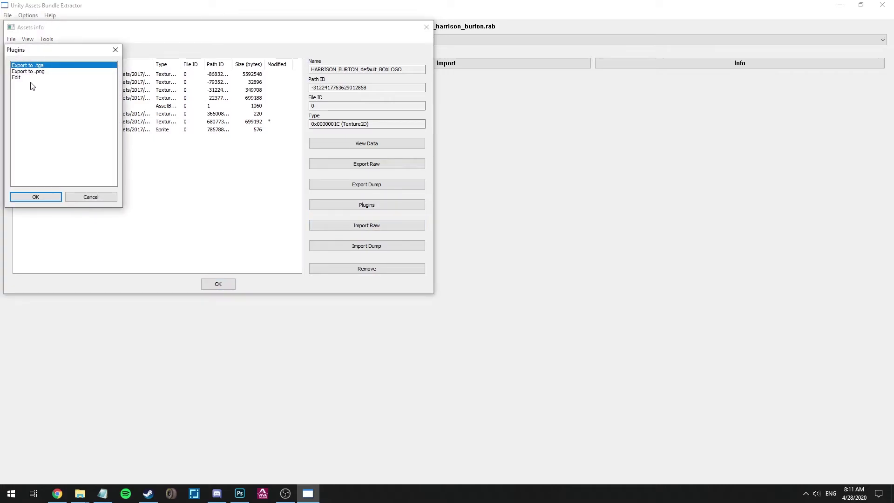
key("Return")
left_click(419, 292)
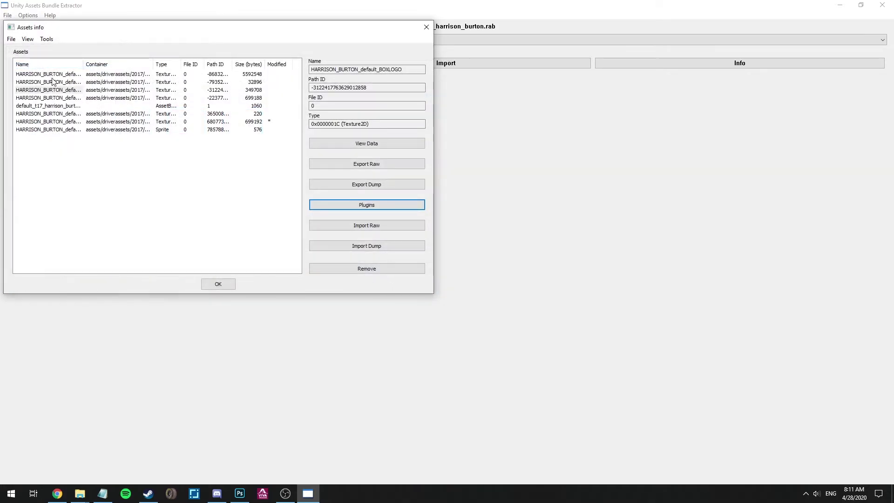
left_click(365, 208)
double_click(27, 78)
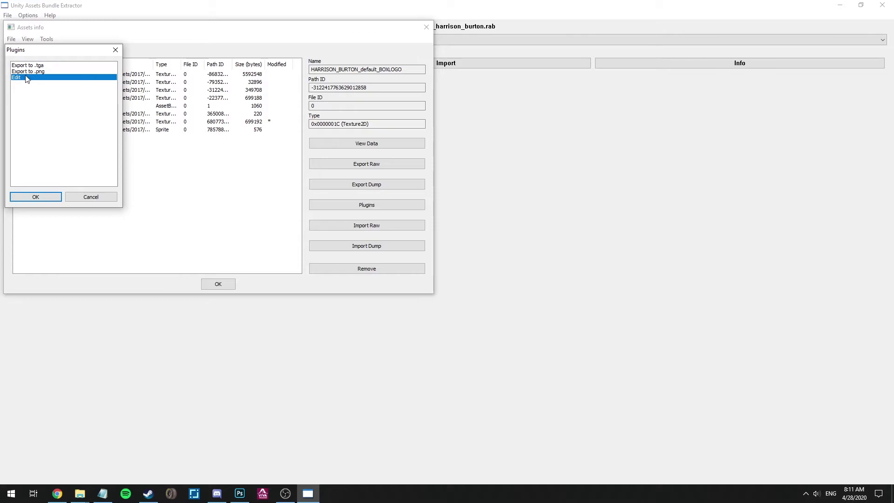
- Load 18_videotutorial.tga from the BOXLOGO folder into the box logo texture with Normal (multithread) quality
left_click(81, 218)
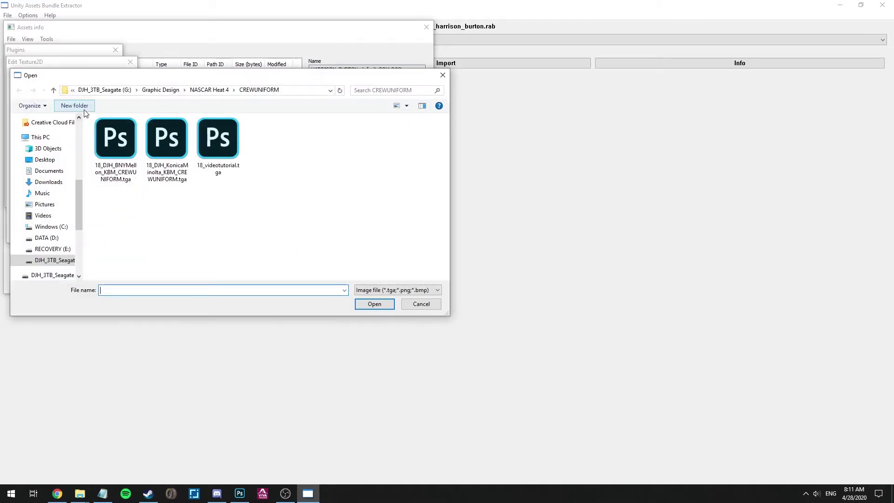
left_click(202, 91)
mouse_move(156, 80)
left_mouse_down()
mouse_move(171, 205)
mouse_move(170, 80)
left_mouse_up()
double_click(205, 139)
double_click(219, 141)
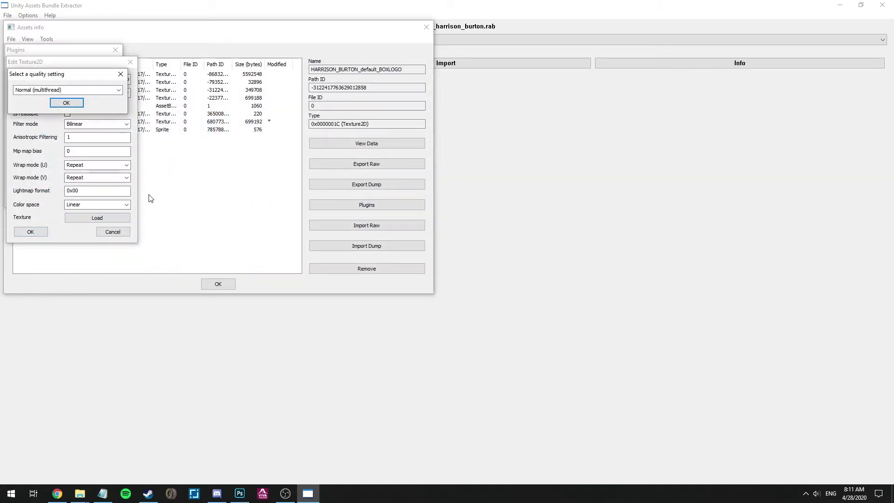
left_click(72, 102)
- Replace the HARRISON_BURTON_default_PITBOX texture with 18_videotutorial.tga from the PITBOX folder
left_click(72, 100)
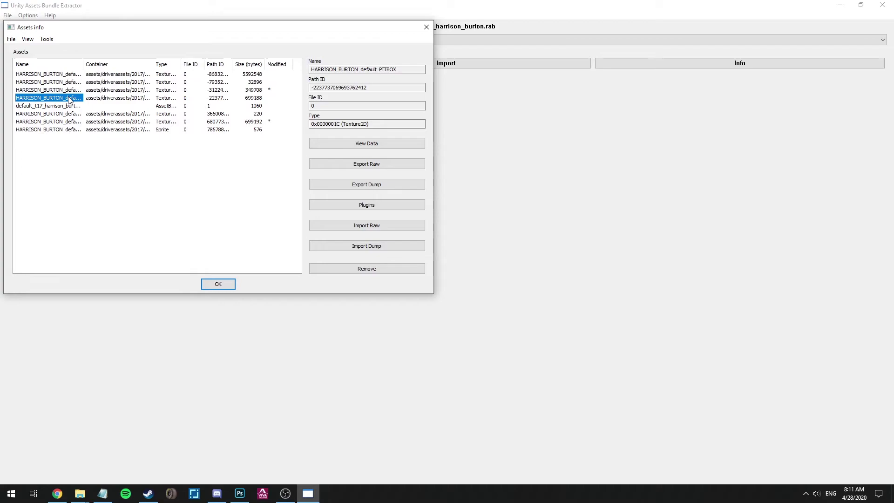
left_click(357, 205)
left_click(31, 71)
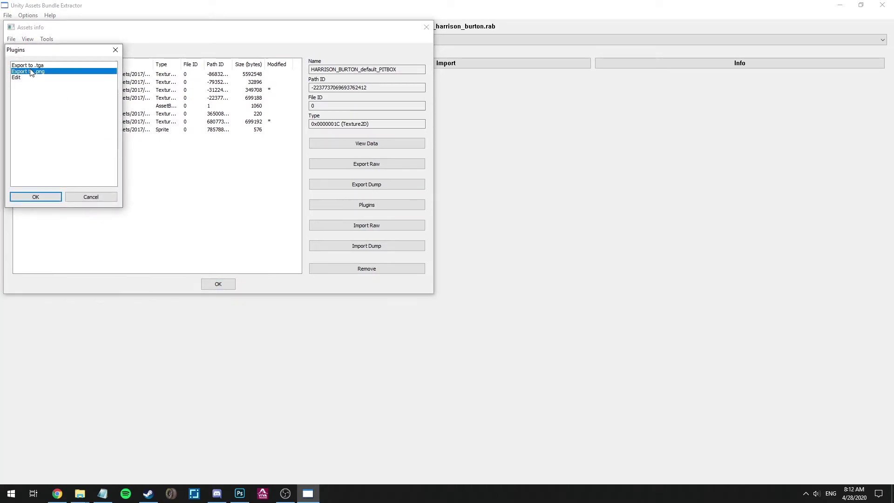
double_click(28, 79)
left_click(95, 217)
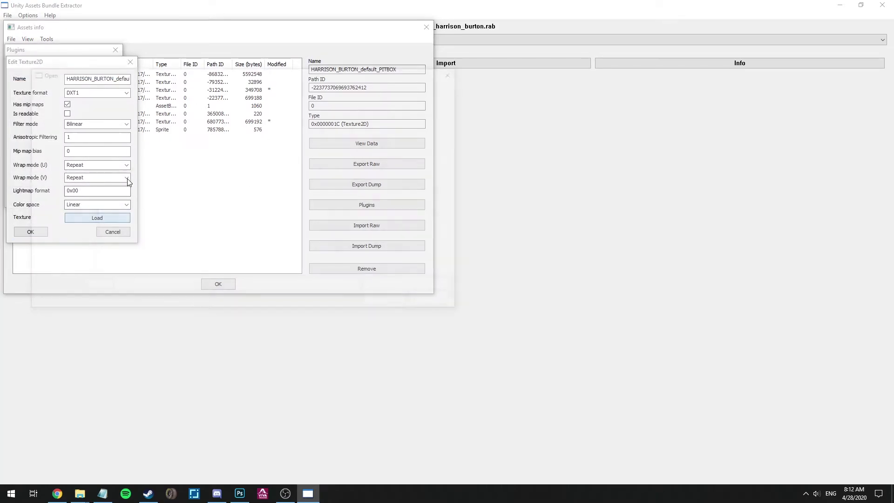
left_click(264, 87)
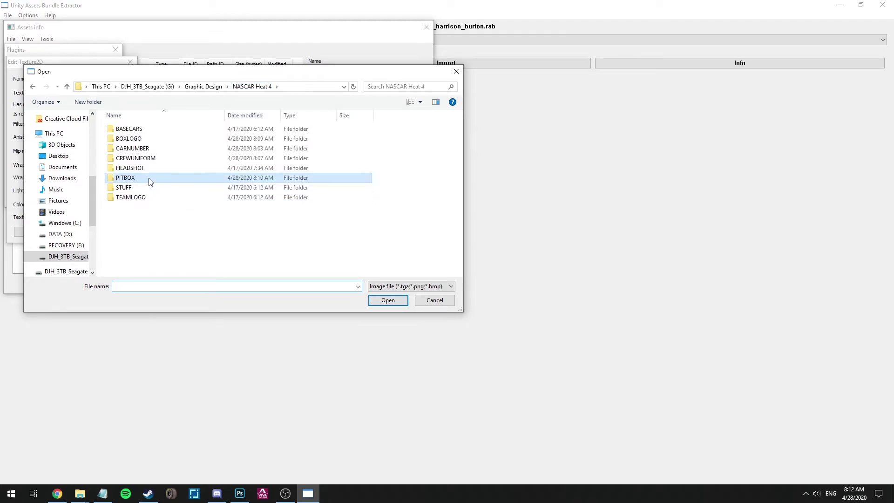
double_click(149, 181)
double_click(219, 142)
left_click(28, 232)
left_click(70, 108)
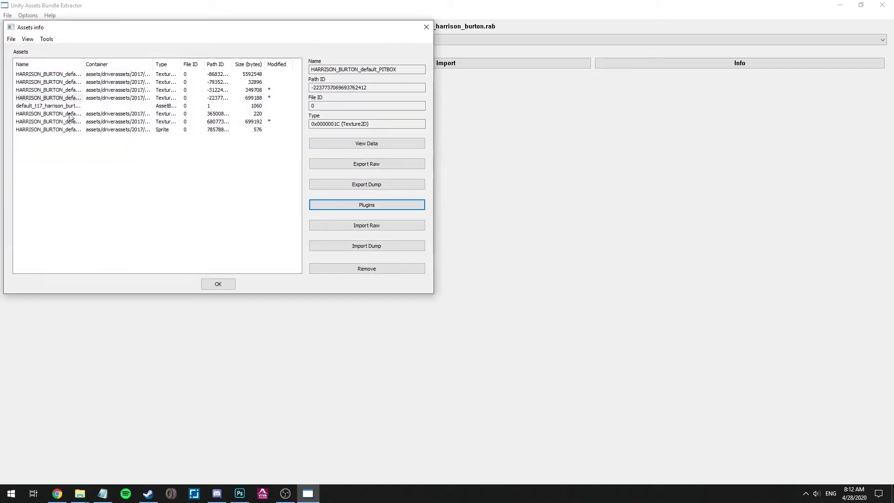
- Replace the HARRISON_BURTON_default_CREWUNIFORM texture with 18_videotutorial.tga from the CREWUNIFORM folder, using Normal (multithread) quality
left_click(67, 114)
left_click(65, 122)
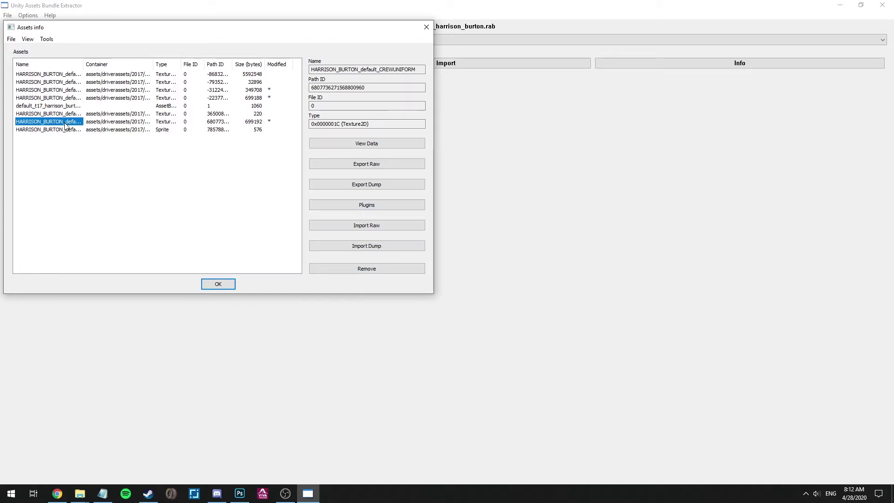
left_click(366, 205)
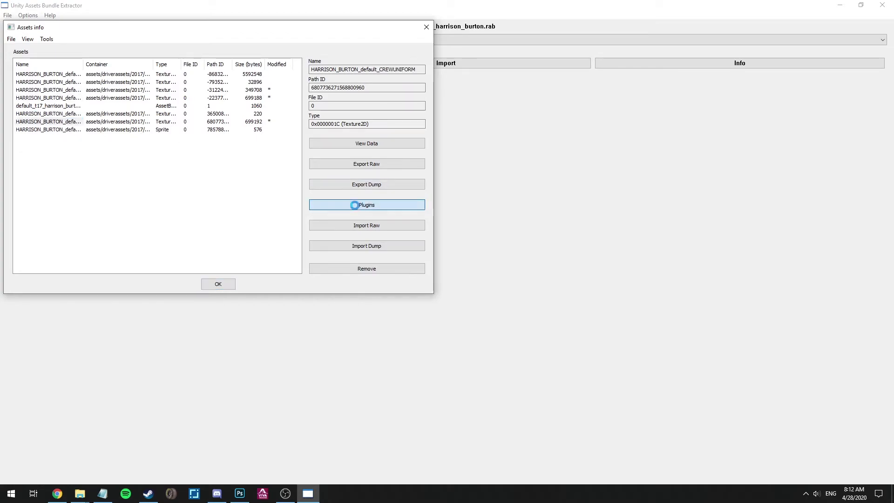
left_click(29, 79)
double_click(29, 78)
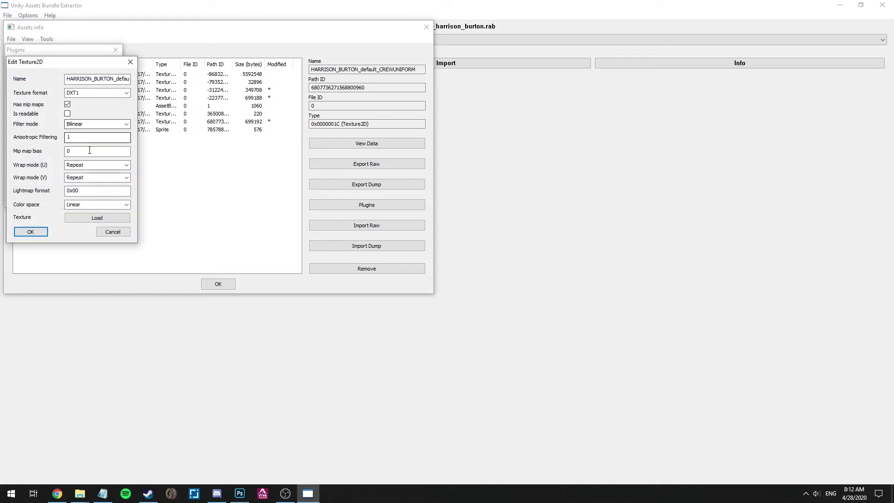
left_click(82, 216)
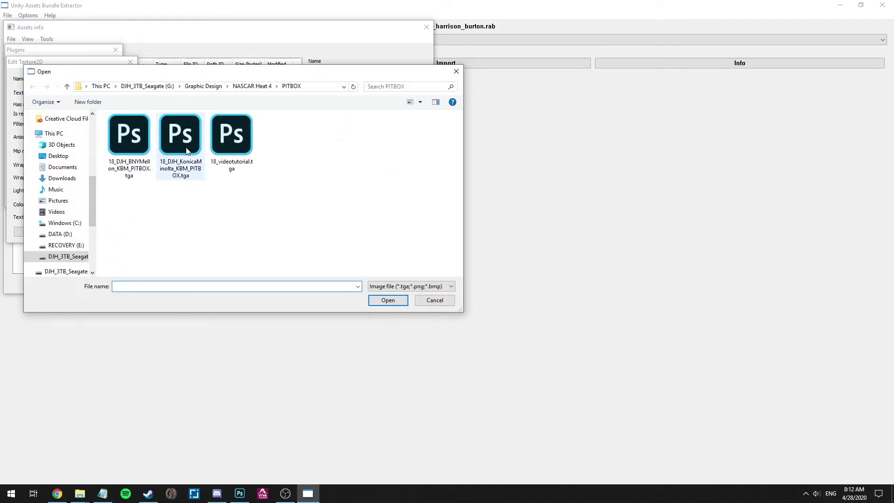
left_click(250, 86)
left_click(163, 159)
double_click(163, 159)
double_click(219, 163)
left_click(21, 235)
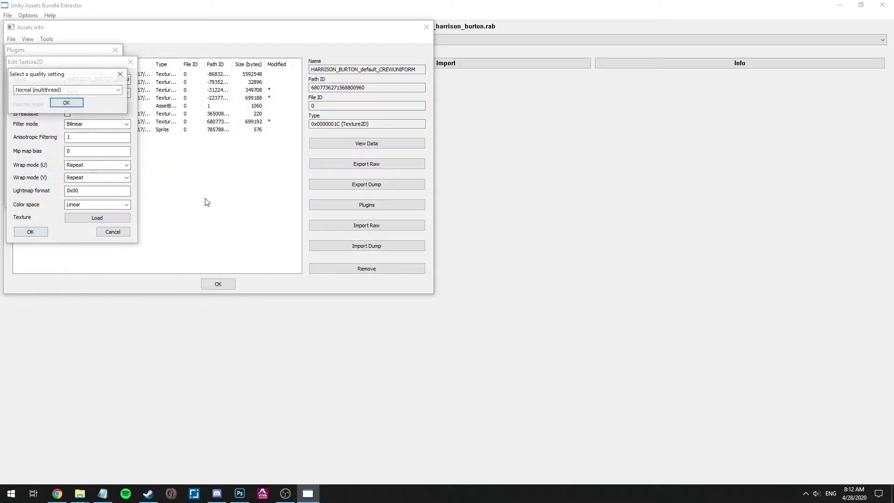
left_click(65, 102)
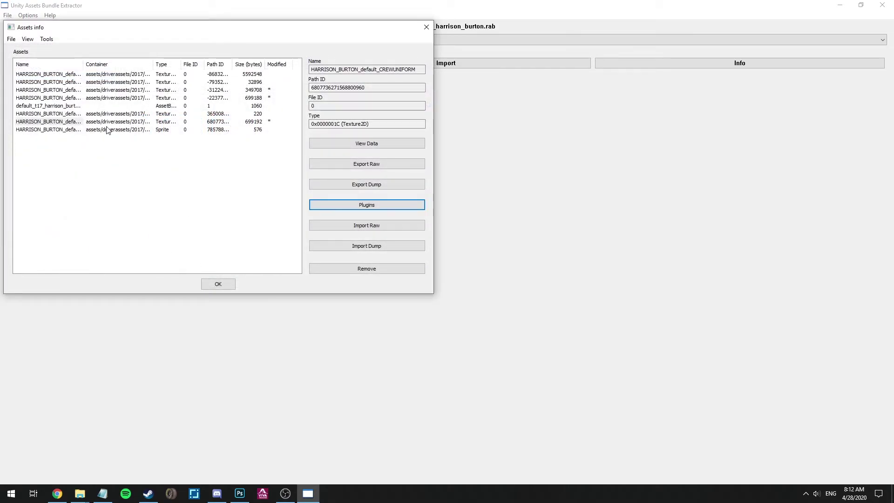
- Check the PAINTJOB and CARNUMBER assets, and accept the texture changes to close the asset list
left_click(61, 129)
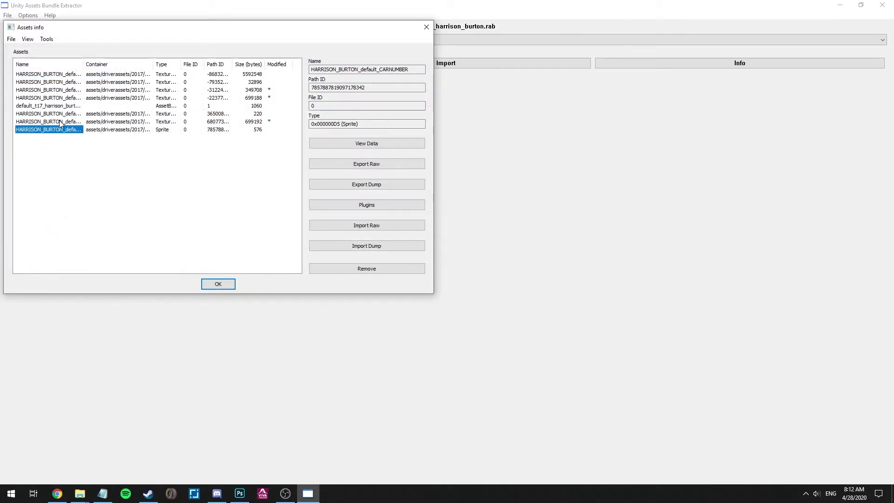
left_click(61, 75)
left_click(60, 82)
left_click(61, 129)
left_click(60, 81)
left_click(207, 284)
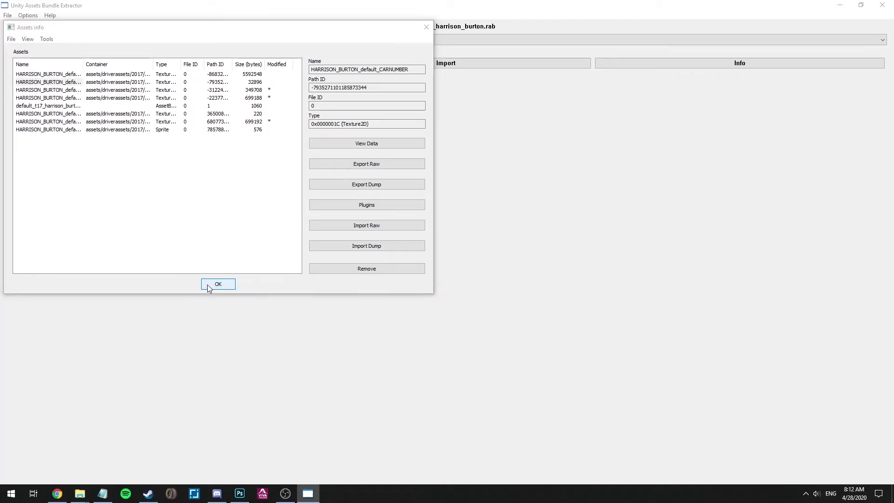
left_click(404, 272)
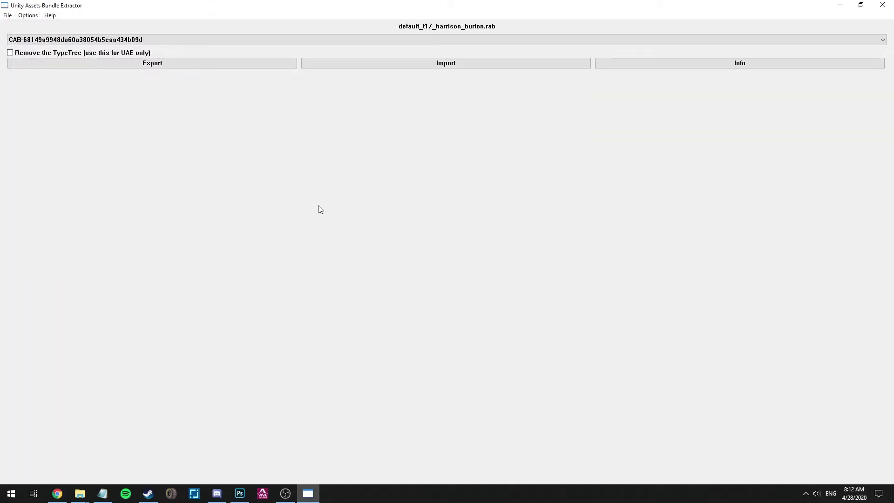
- Start saving the bundle and go to the game's AssetBundles\CarAppearances folder using the path copied from the open text note
left_click(7, 16)
left_click(29, 57)
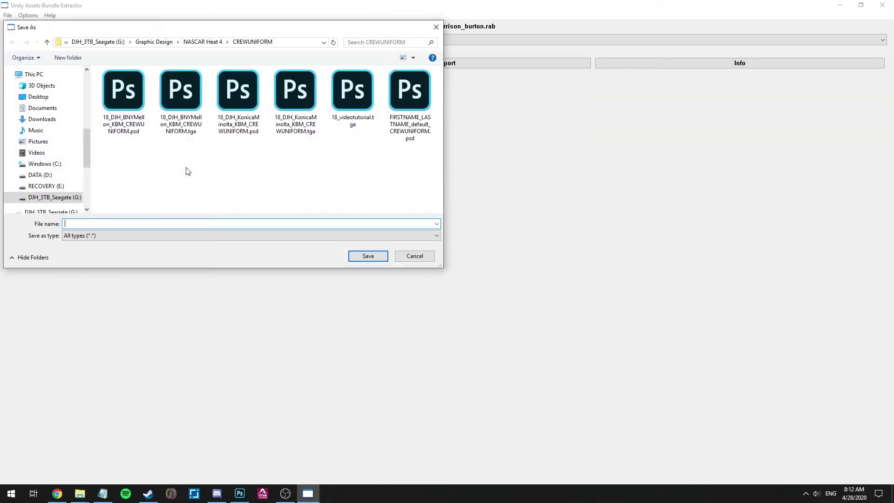
scroll(37, 88, "up", 1)
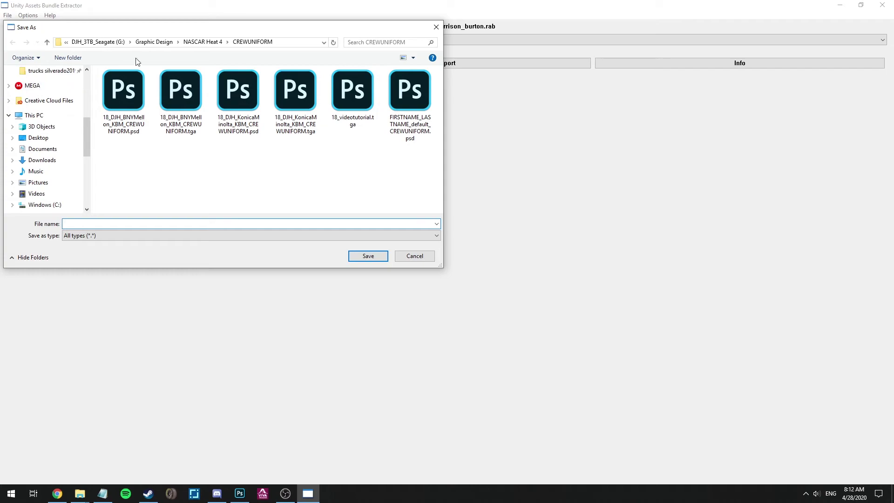
left_click(103, 493)
key("ctrl+a")
key("ctrl+c")
left_click(259, 60)
left_click(295, 42)
key("ctrl+v")
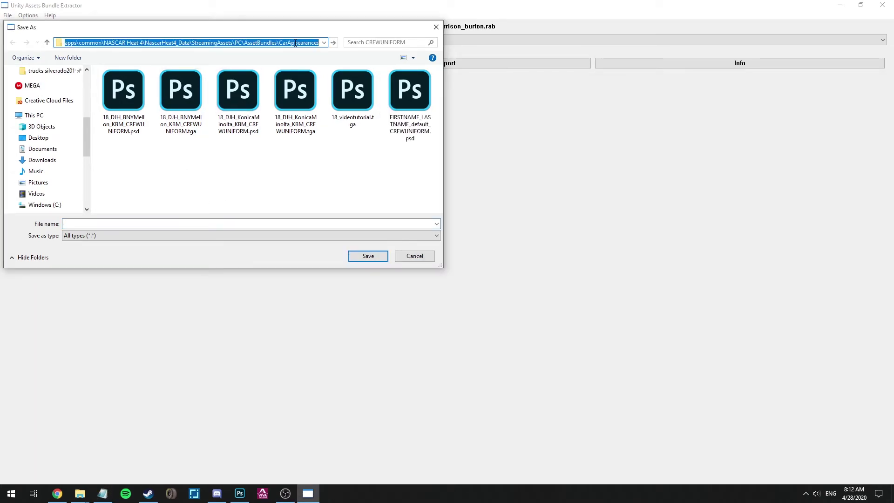
key("Return")
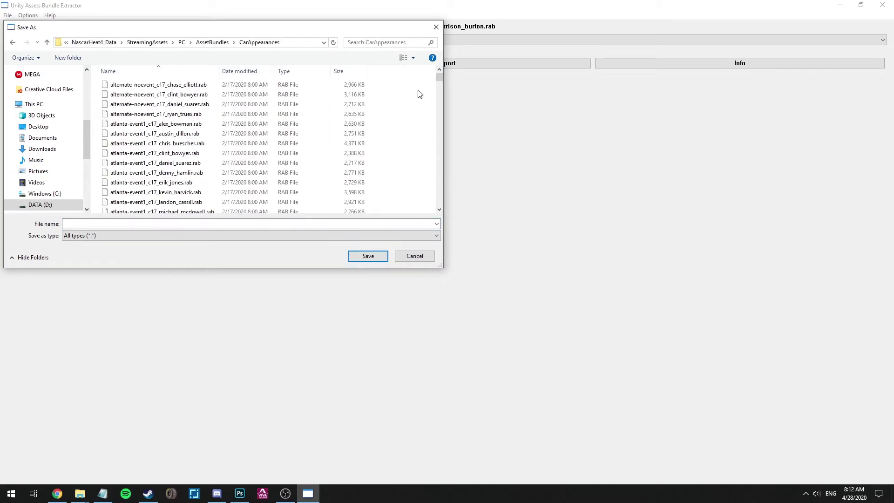
- Save the modified bundle in the CarAppearances folder as default_t17_harrison_burton2.rab, without replacing the existing file
left_click_drag(439, 79, 446, 145)
scroll(230, 128, "up", 5)
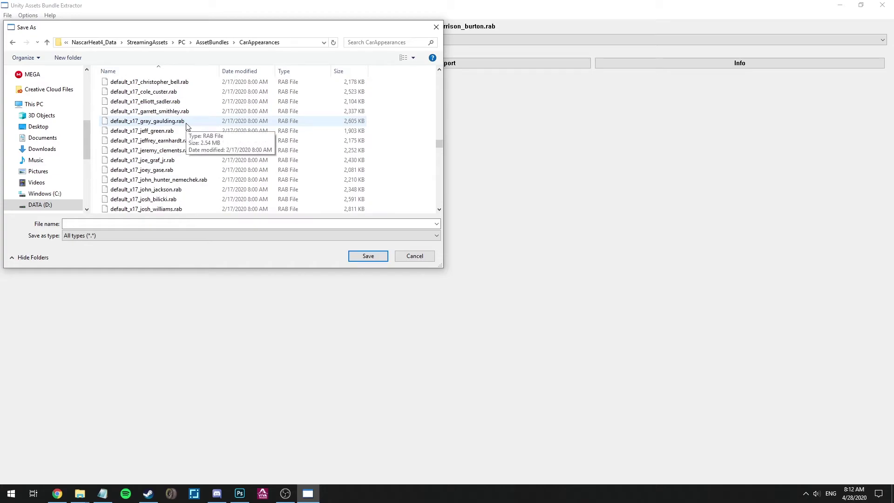
scroll(185, 159, "up", 1)
scroll(186, 160, "down", 3)
scroll(185, 159, "up", 2)
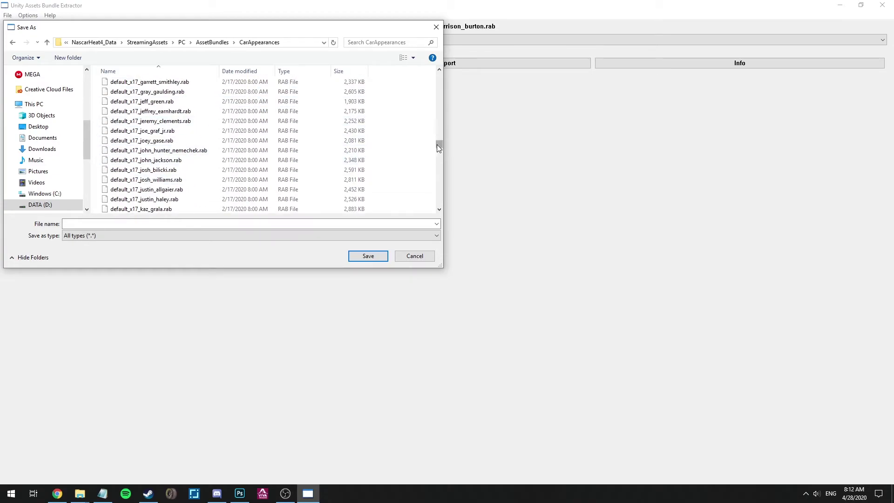
scroll(326, 140, "up", 8)
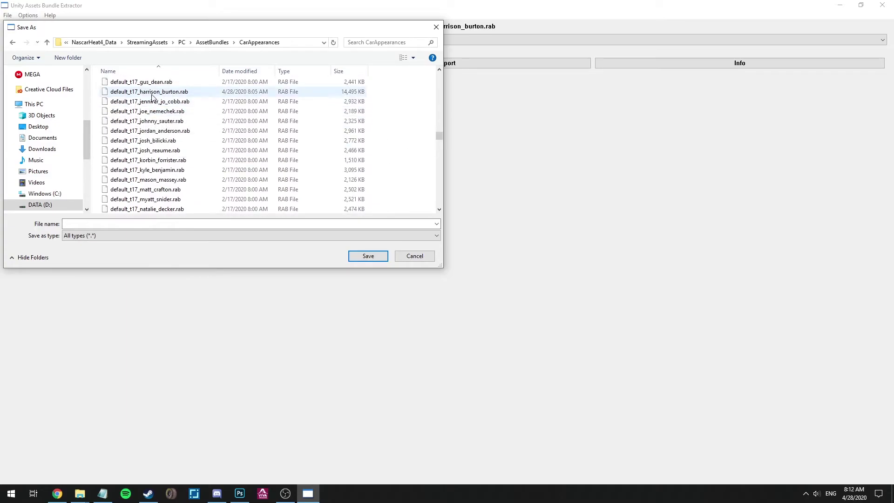
double_click(152, 95)
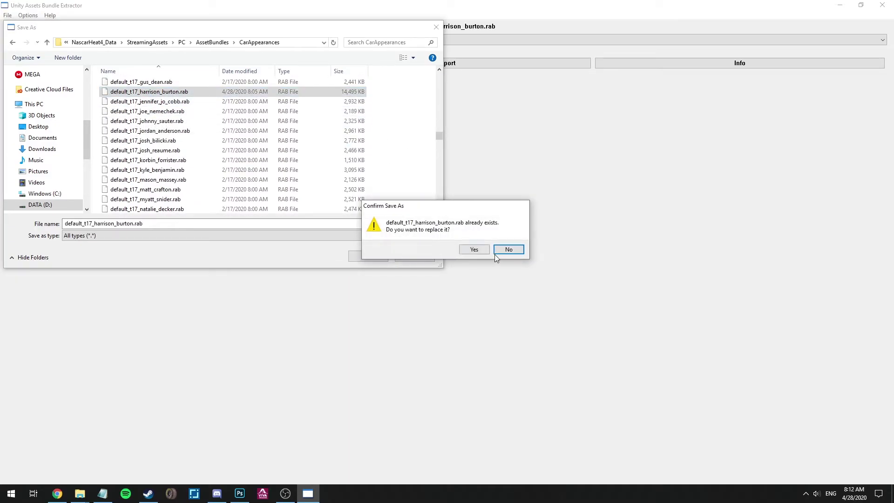
left_click(508, 250)
left_click(138, 224)
left_click(133, 224)
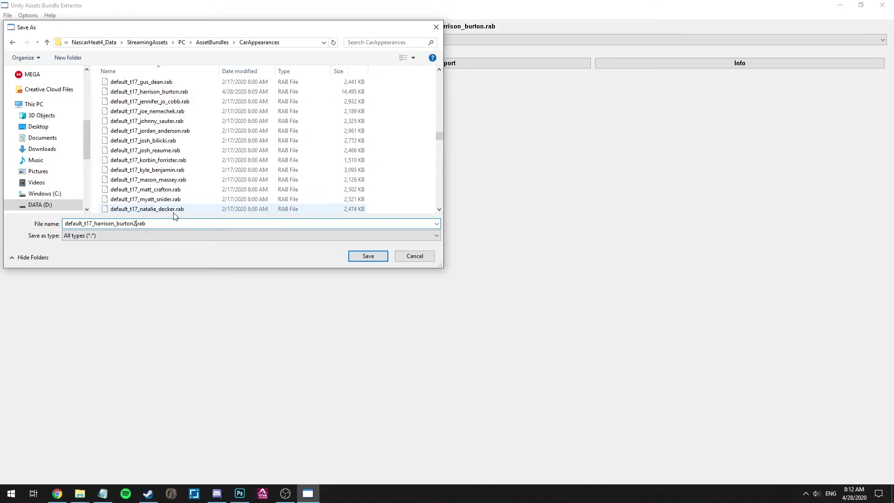
type("1")
key("Return")
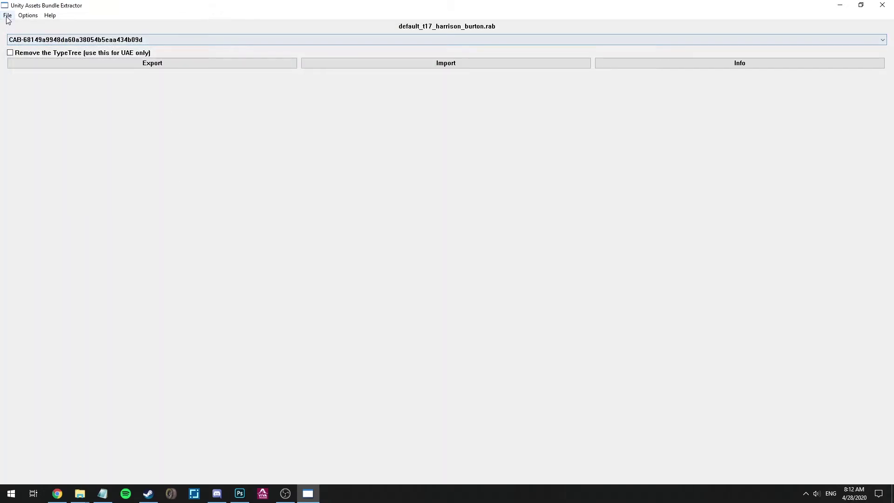
- Switch to the CarAppearances folder in File Explorer and try to permanently delete the old default_t17_harrison_burton.rab
key("alt+Tab")
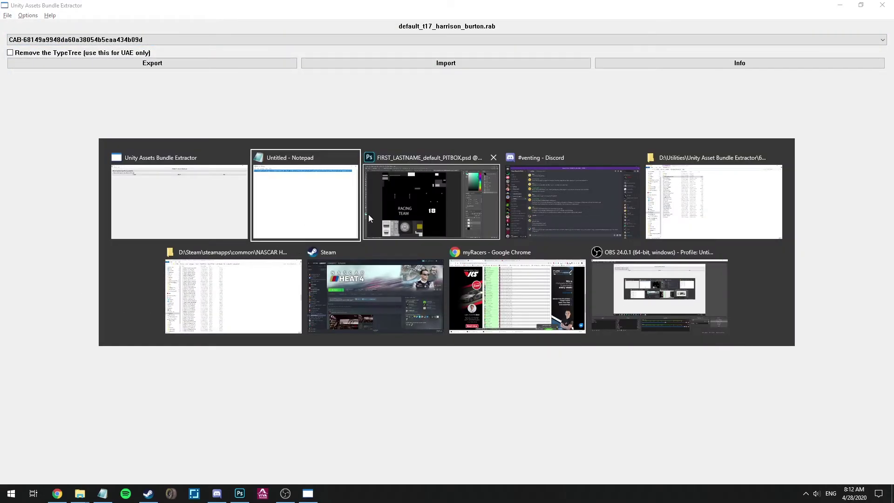
key("alt+Tab")
key("alt+Tab")
key("alt+Tab")
key("alt+Tab")
key("alt+Tab")
key("alt+Tab")
key("alt+Tab")
key("alt+Tab")
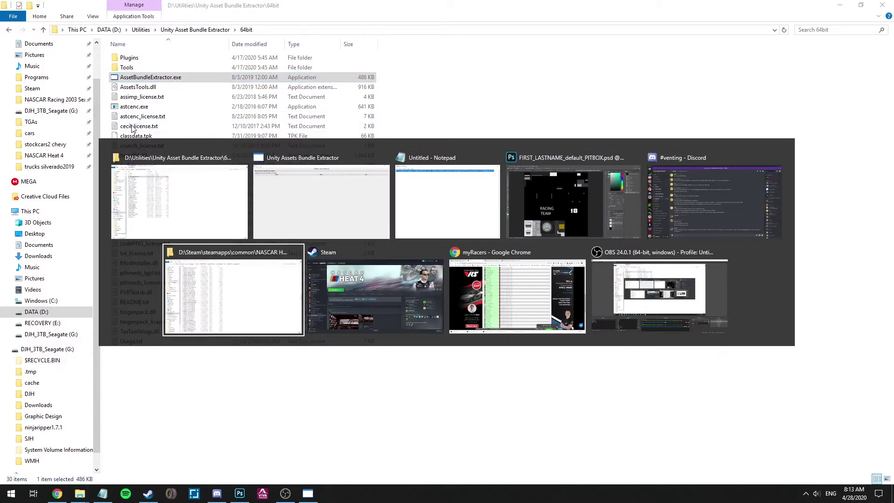
key("alt+Tab")
key("alt+Tab")
key("alt+Tab")
key("alt+Tab")
key("alt+Tab")
key("alt+Tab")
key("alt+Tab")
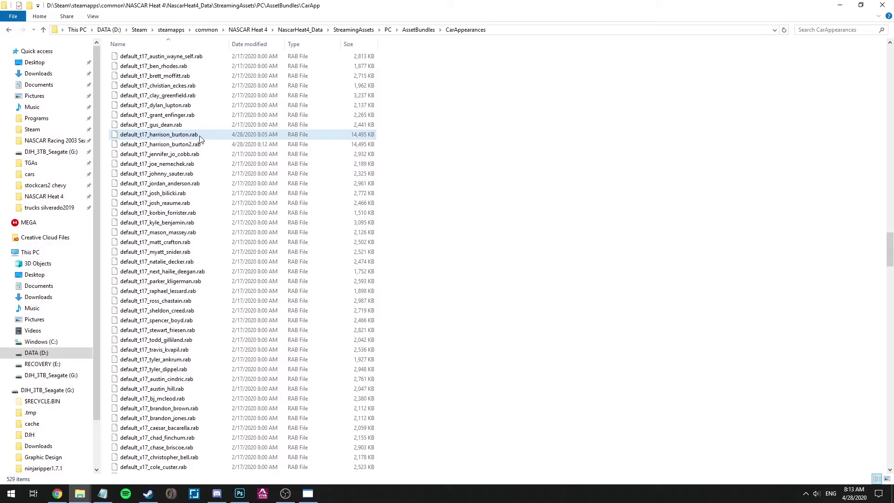
left_click(189, 136)
key("shift+Delete")
key("Return")
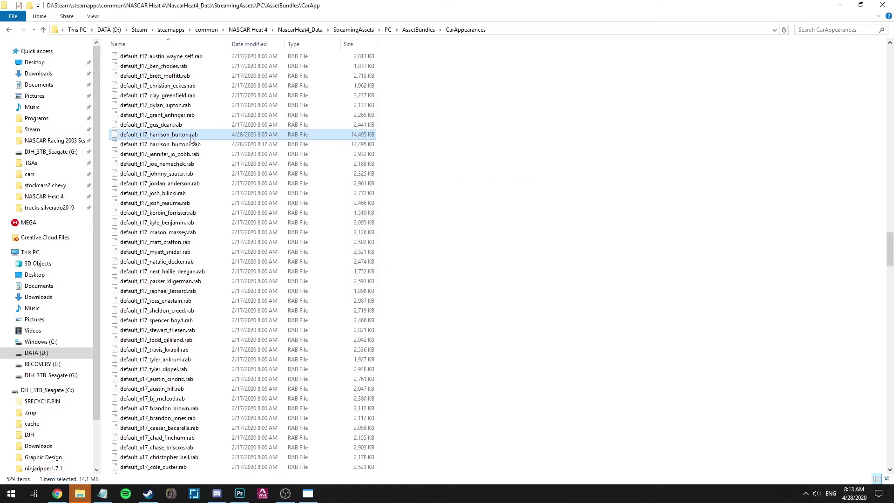
- Close Unity Assets Bundle Extractor and the unsaved Notepad note, and retry deleting default_t17_harrison_burton.rab
right_click(308, 493)
left_click(293, 475)
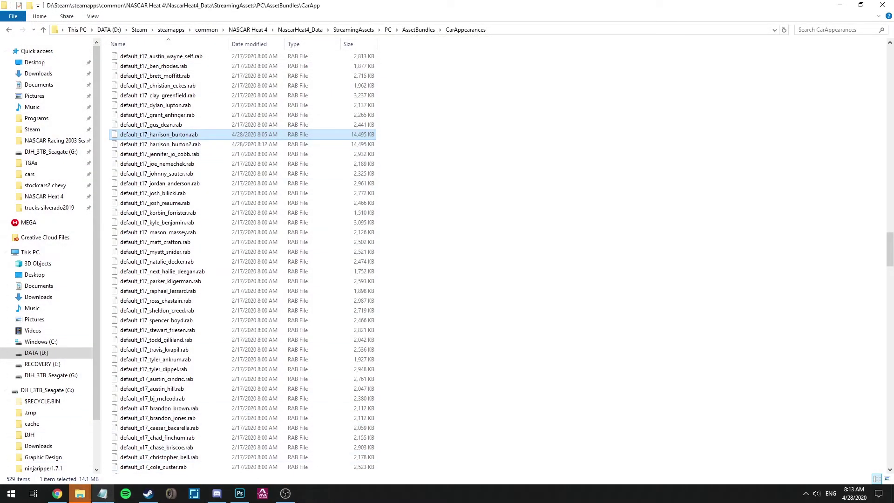
left_click(103, 493)
right_click(101, 495)
left_click(89, 475)
left_click(460, 247)
mouse_move(80, 493)
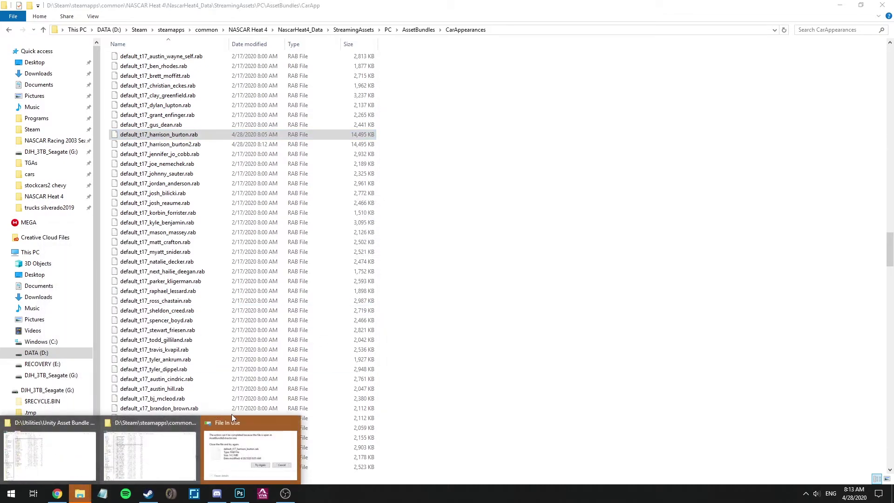
left_click(240, 448)
left_click(471, 207)
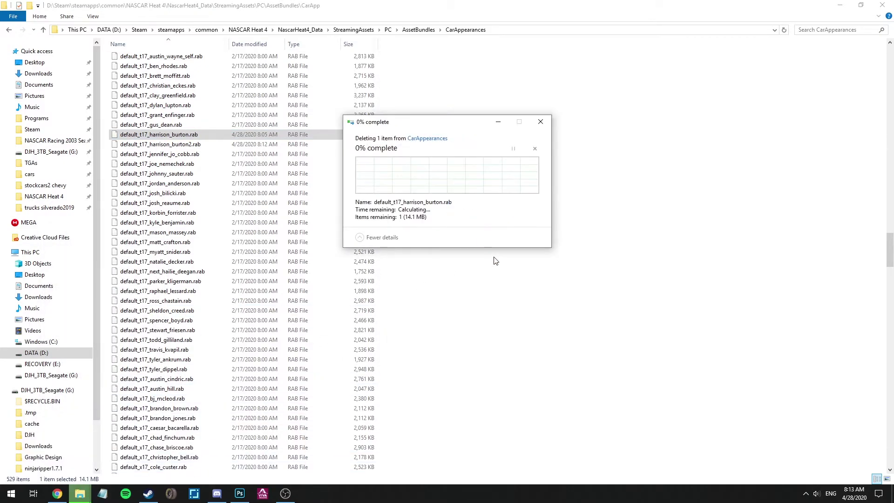
- Rename default_t17_harrison_burton2.rab to default_t17_harrison_burton.rab
left_click(187, 137)
left_click(191, 135)
key("BackSpace")
key("Return")
left_click(519, 166)
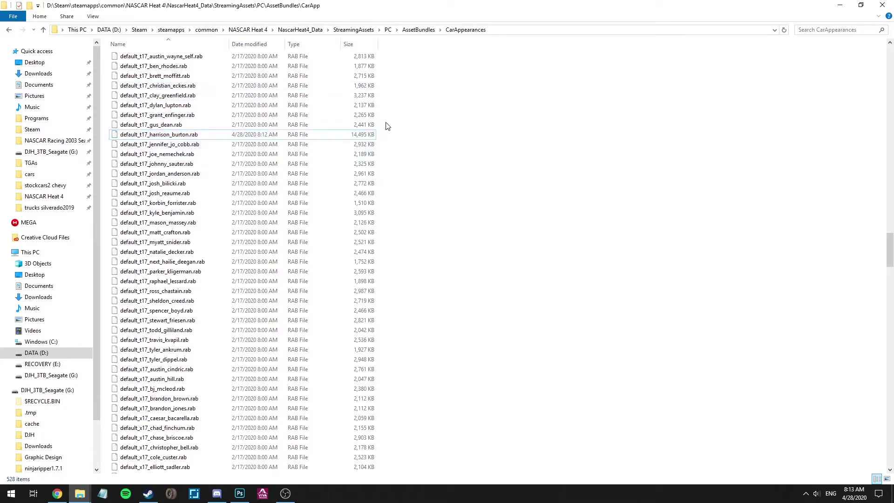
- Switch to Steam and launch NASCAR Heat 4 with the regular play option
mouse_move(221, 498)
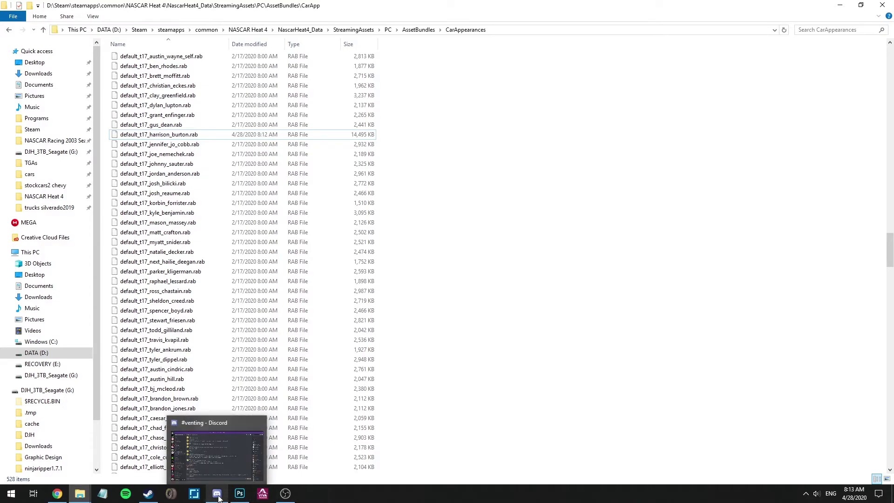
left_click(148, 493)
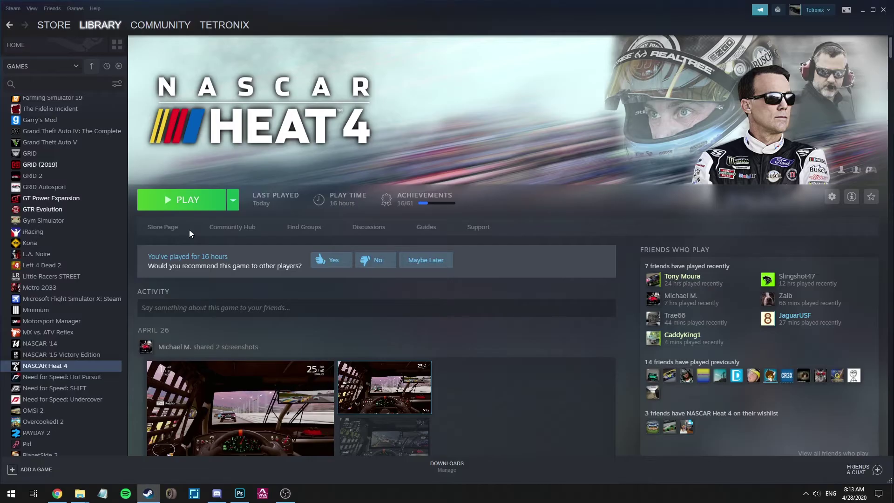
left_click(191, 202)
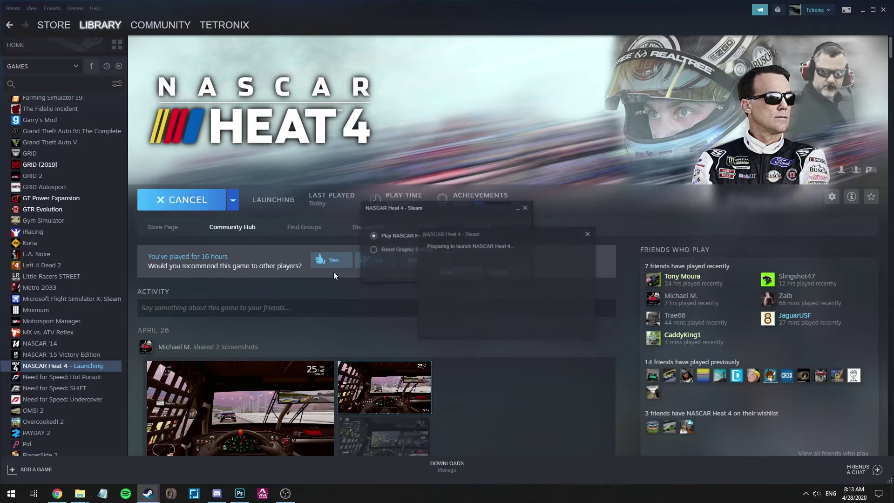
left_click(445, 277)
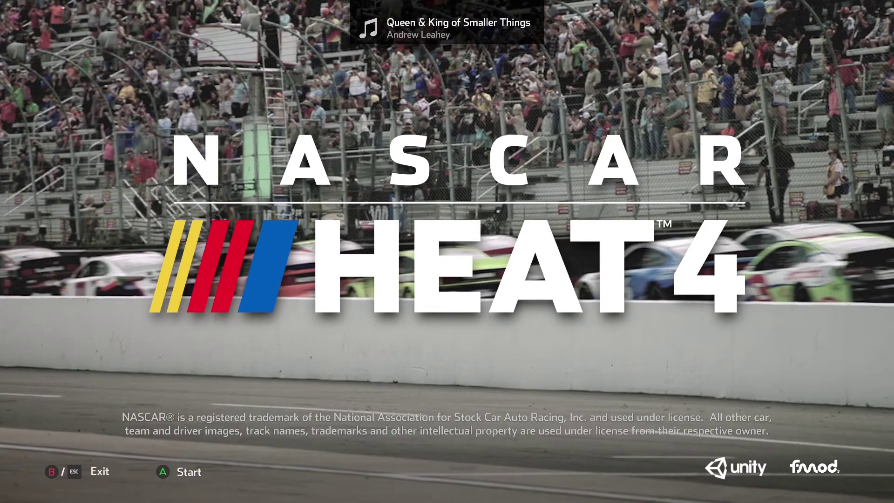
- Enter the game's main menu and set up a Quick Race in the Gander Outdoors Truck Series
key("Return")
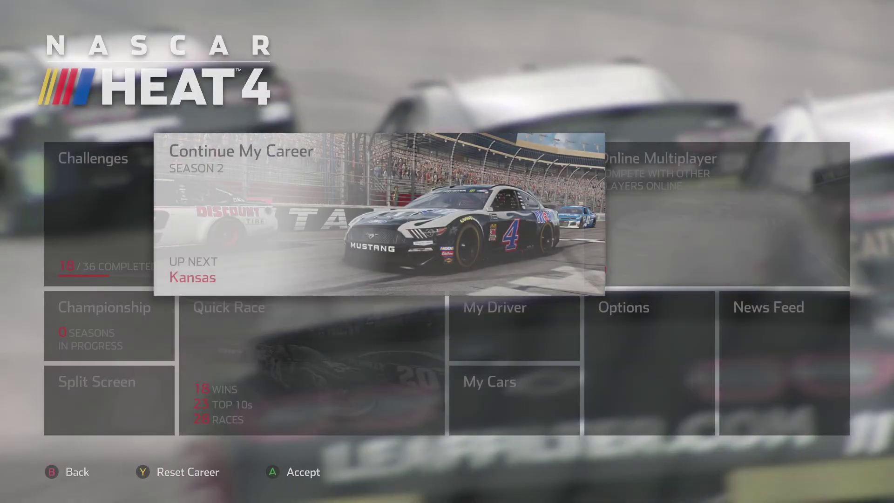
key("Down")
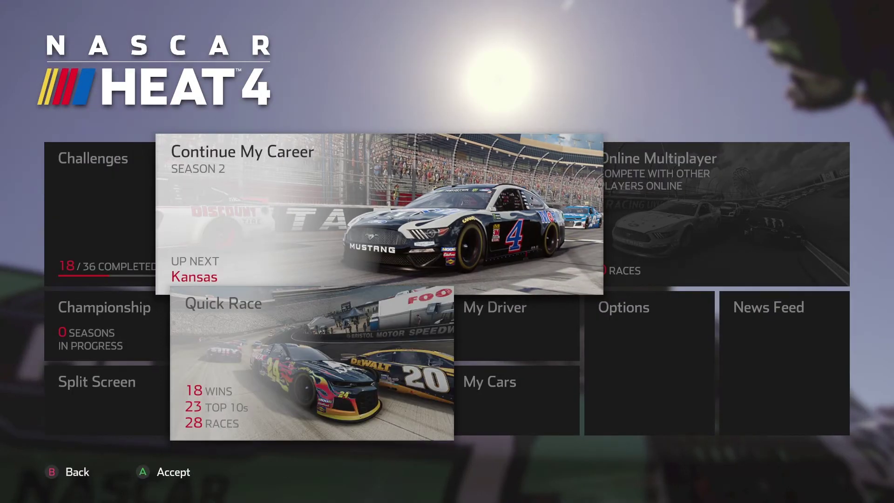
key("Return")
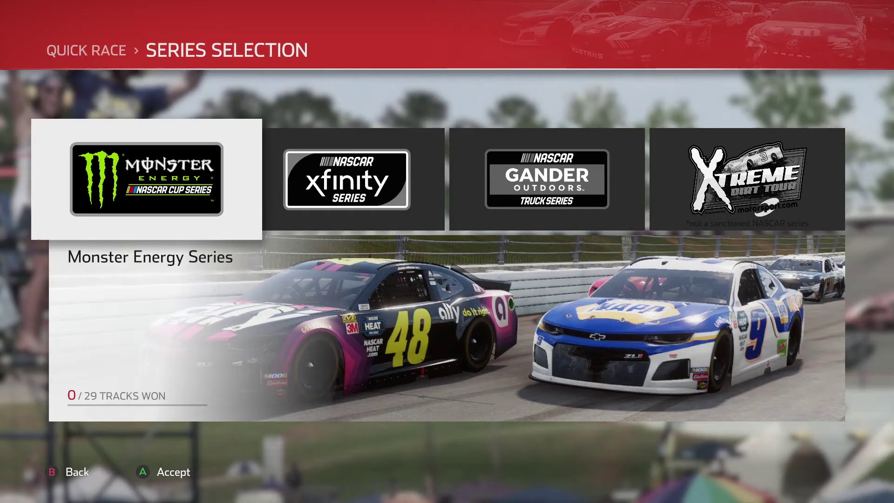
key("Right")
key("Right")
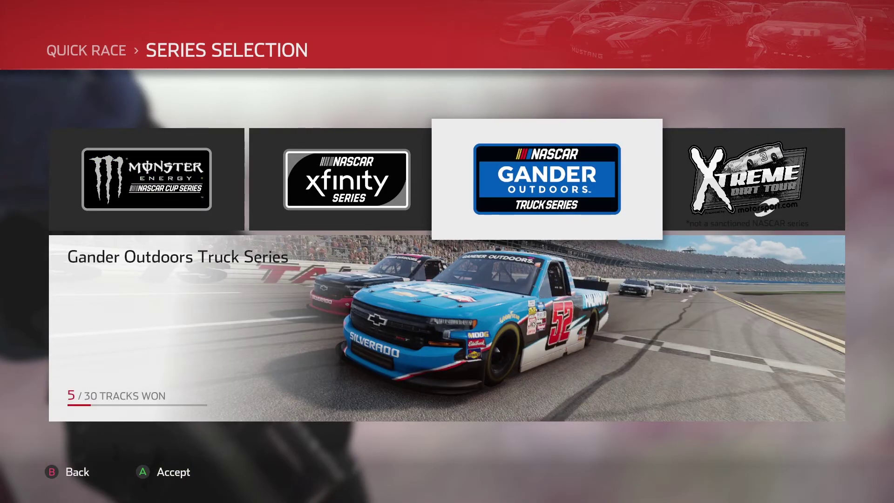
key("Return")
- Inspect Harrison Burton's number 18 truck and choose him as the Quick Race driver
key("Left")
key("Page_Up")
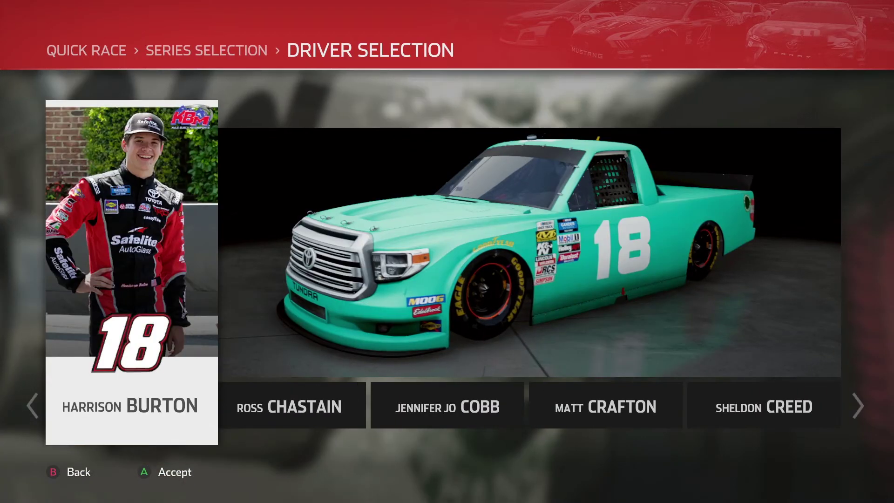
key("Left")
key("Right")
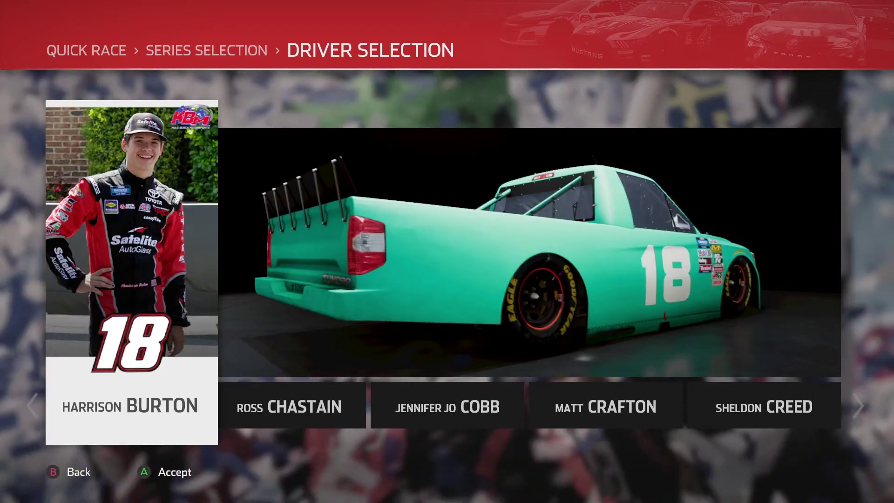
key("Return")
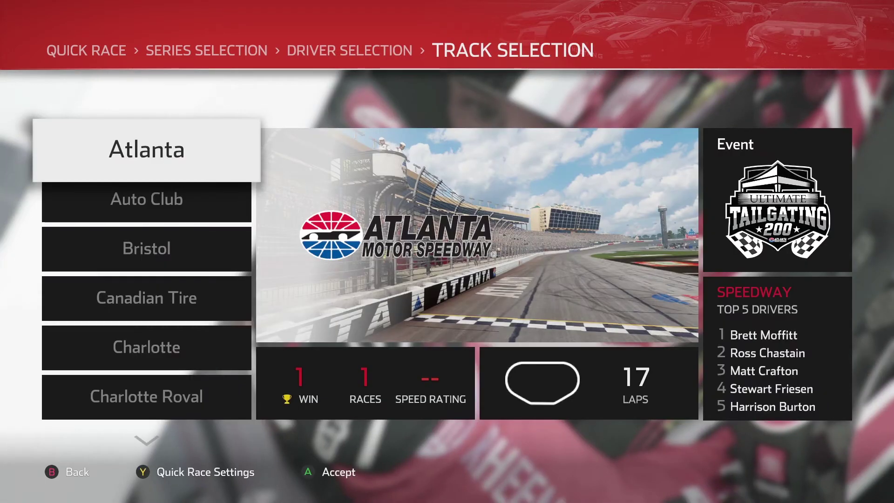
- Choose Dover as the Quick Race track and load the event
key("Down")
key("Down")
key("Down")
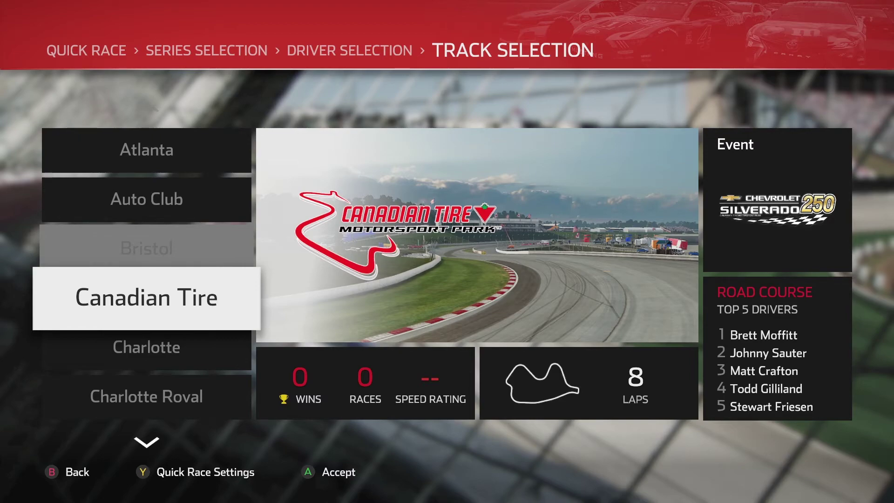
key("Down")
key("Down")
key("Down")
key("Down")
key("Down")
key("Down")
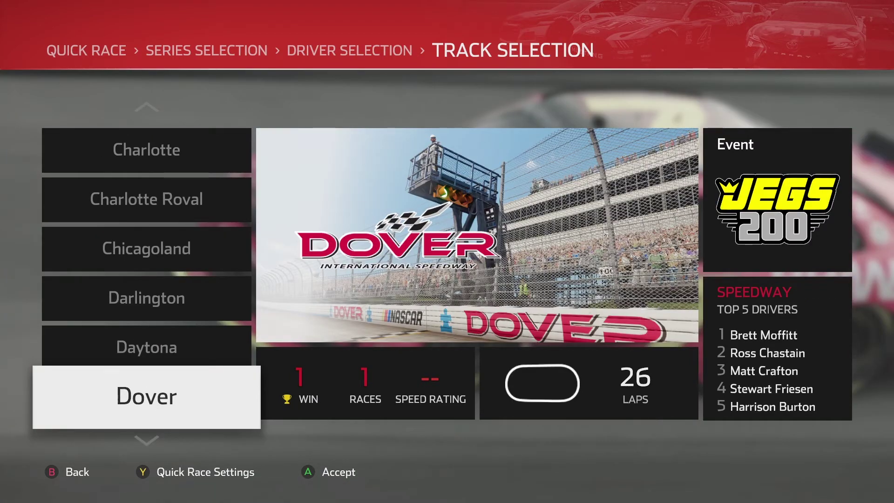
key("Return")
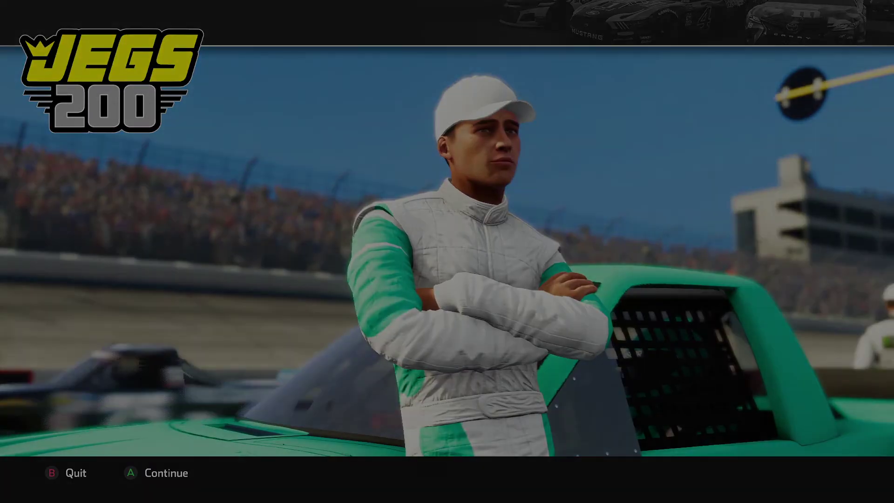
- Examine the custom crew uniforms and truck in the garage and a practice session, and quit the event
key("Return")
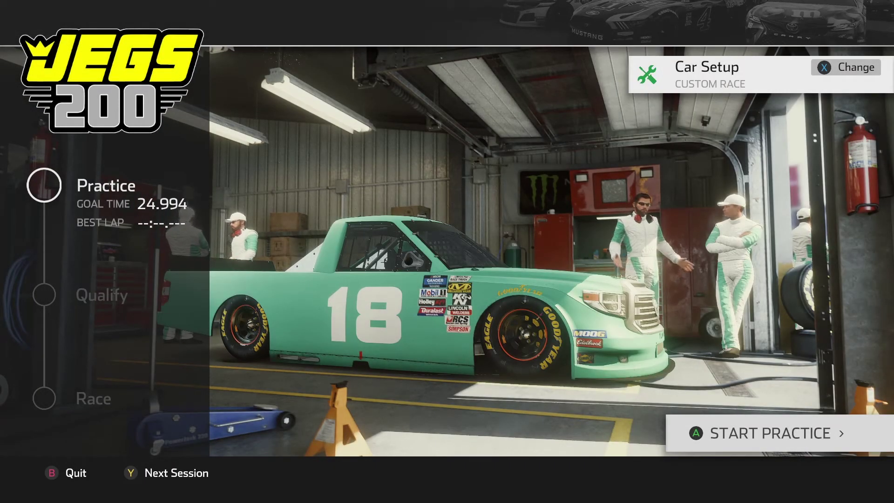
key("Return")
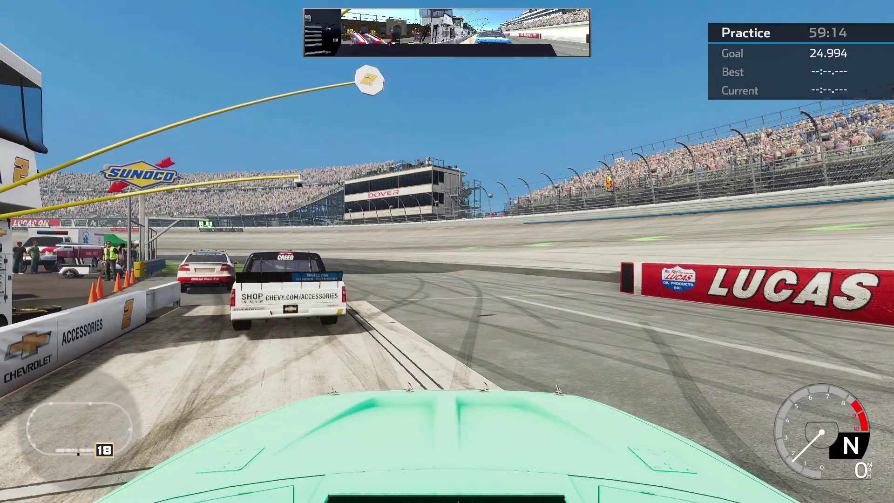
key("Escape")
key("b")
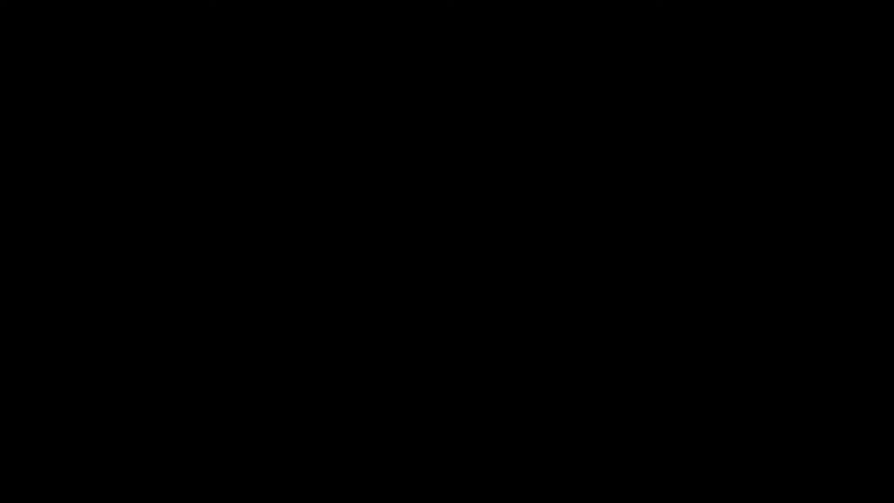
key("y")
key("Return")
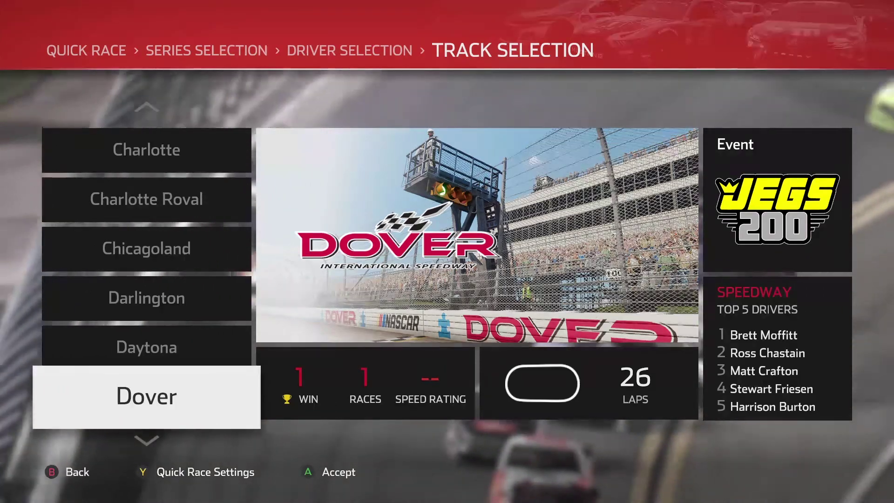
- Back out of the Quick Race screens and leave the game to return to the desktop applications
key("Escape")
key("Escape")
key("Escape")
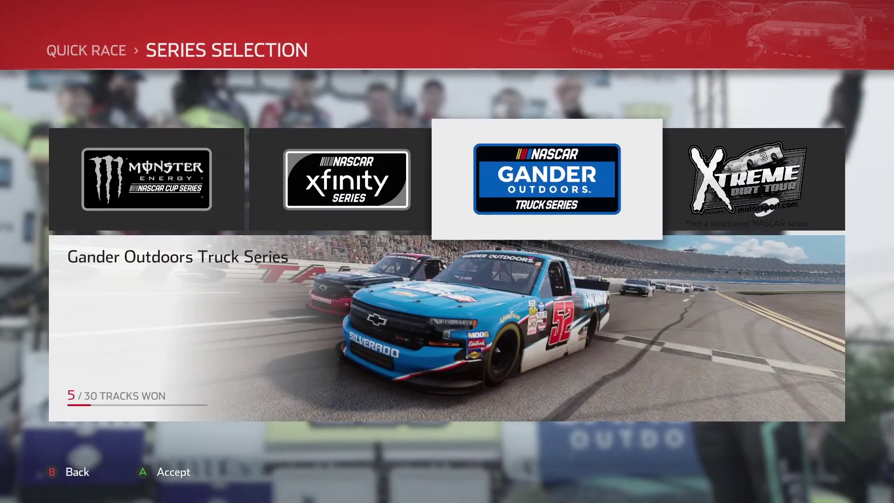
key("Escape")
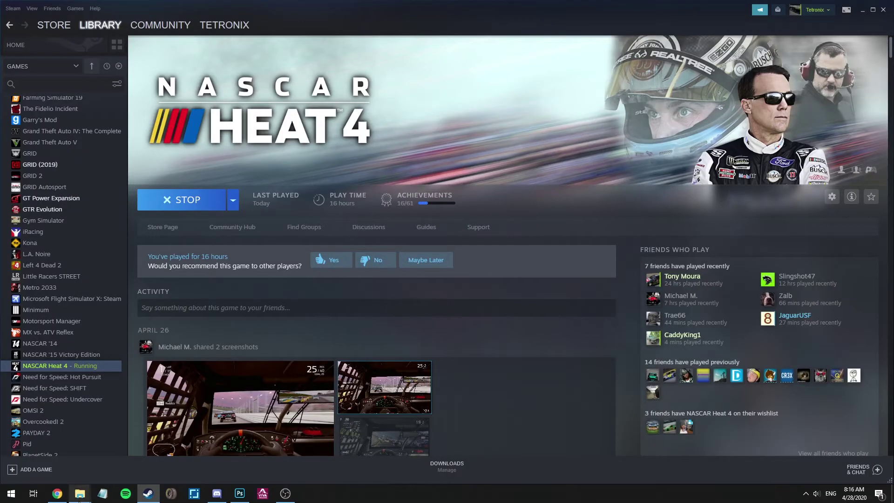
mouse_move(81, 494)
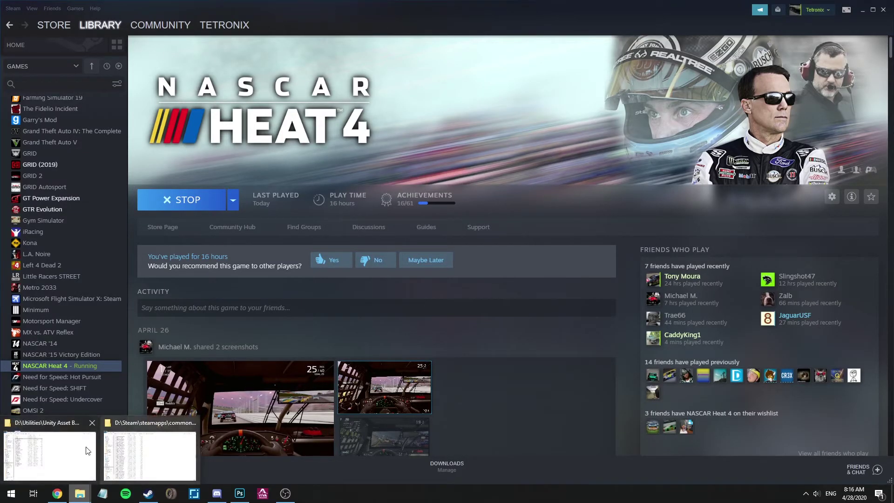
- Switch to the Unity Asset Bundle Extractor folder and launch AssetBundleExtractor.exe
left_click(63, 449)
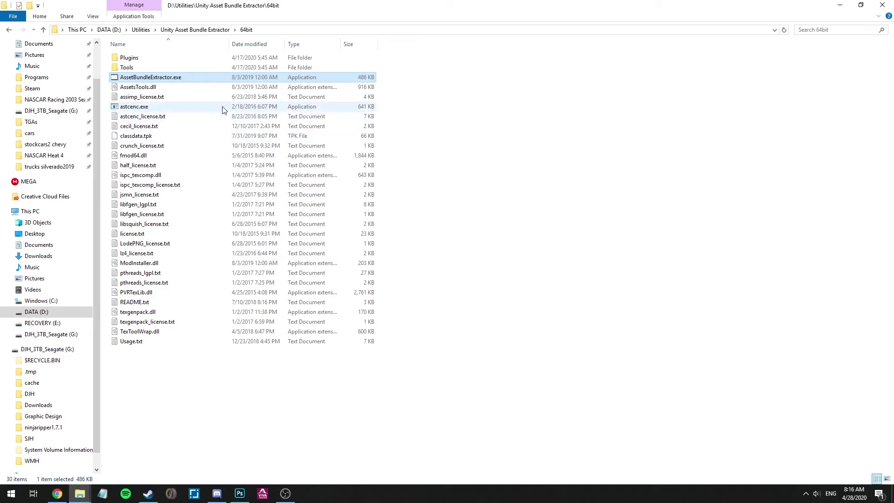
double_click(175, 79)
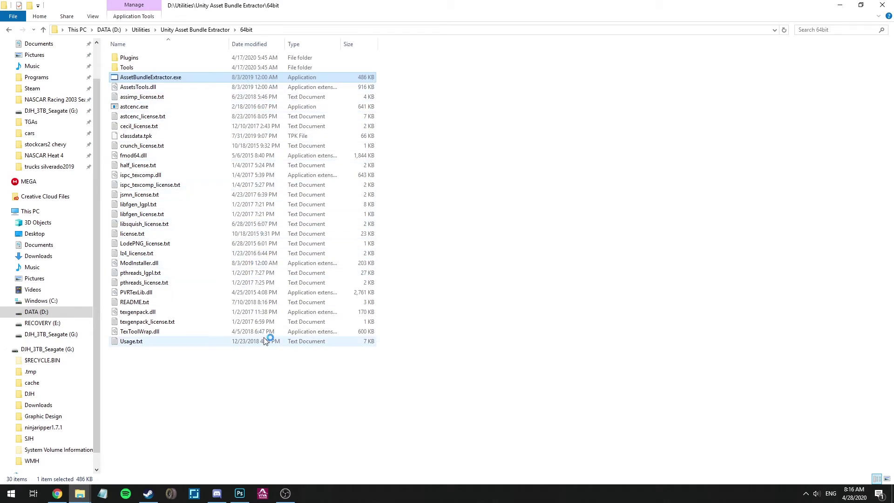
left_click(220, 76)
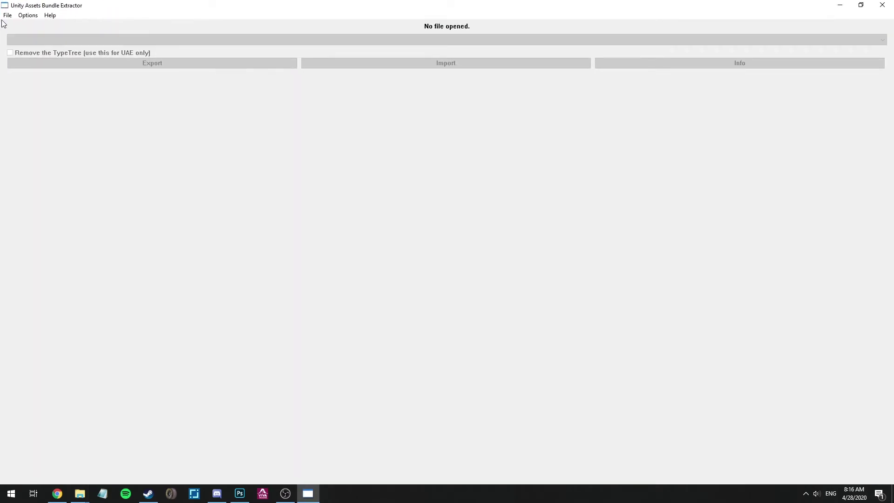
- Open resources.assets from NASCAR Heat 4's NascarHeat4_Data folder
left_click(8, 15)
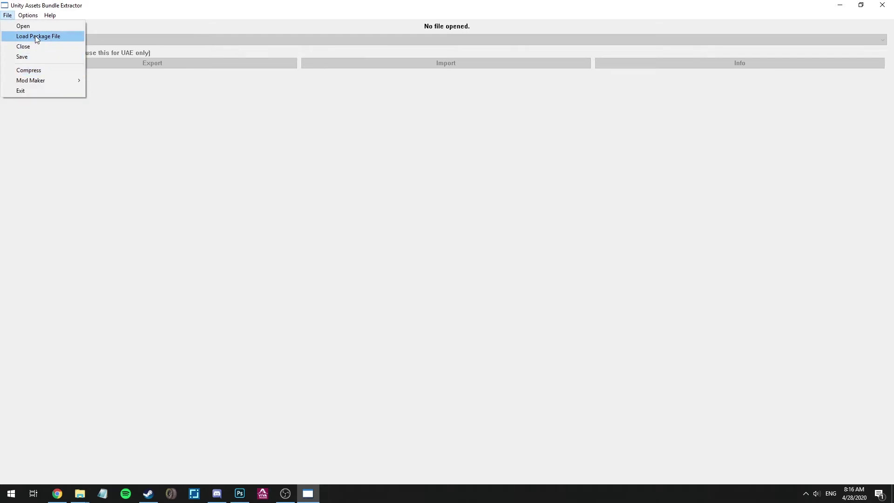
left_click(40, 23)
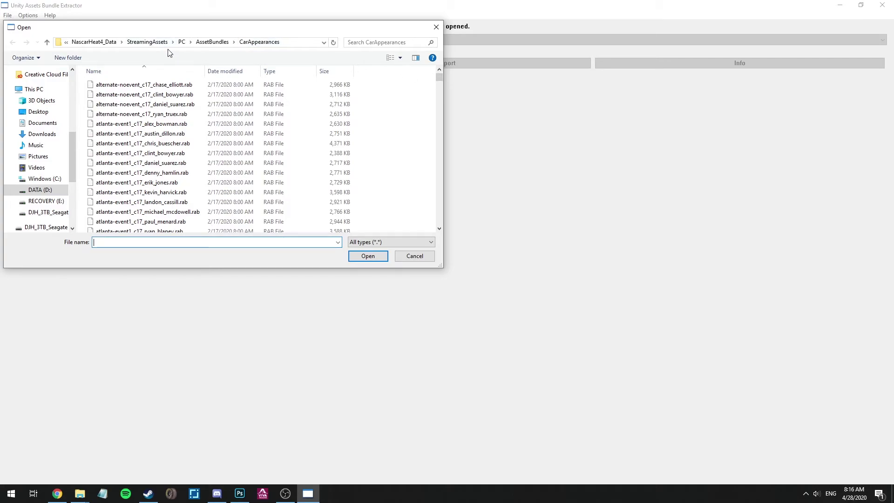
left_click(95, 42)
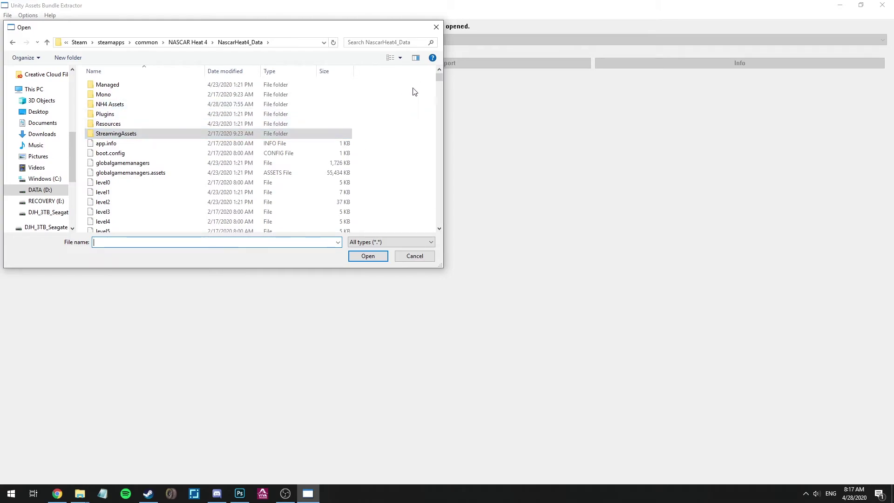
left_click_drag(438, 78, 440, 135)
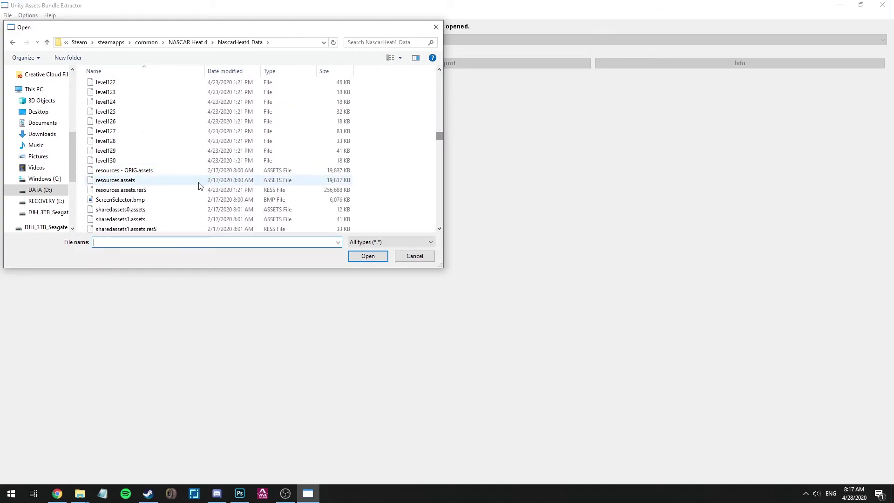
double_click(121, 181)
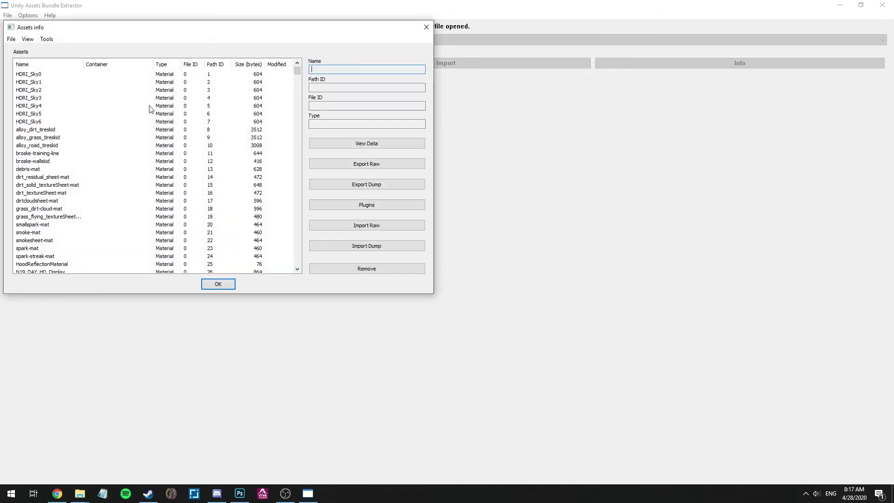
- Sort the assets by name and look through the c17 driver MonoBehaviour entries
left_click_drag(299, 68, 311, 158)
left_click(35, 67)
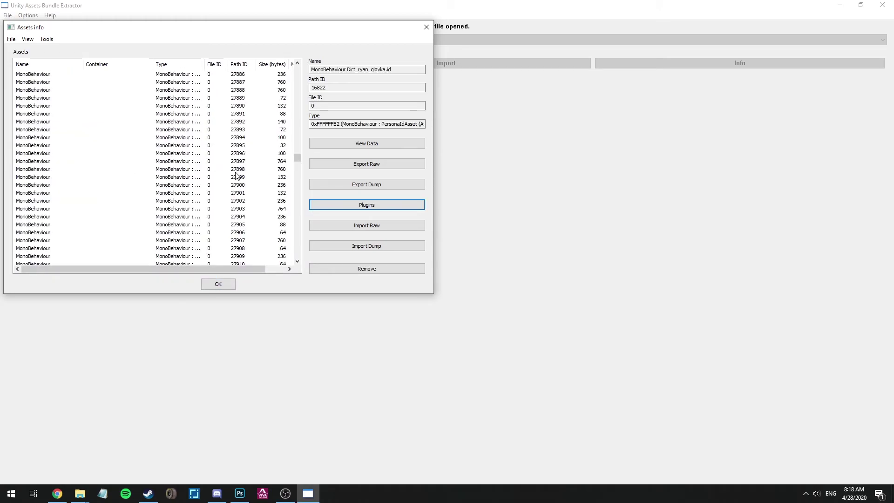
left_click_drag(298, 160, 306, 238)
scroll(157, 163, "up", 11)
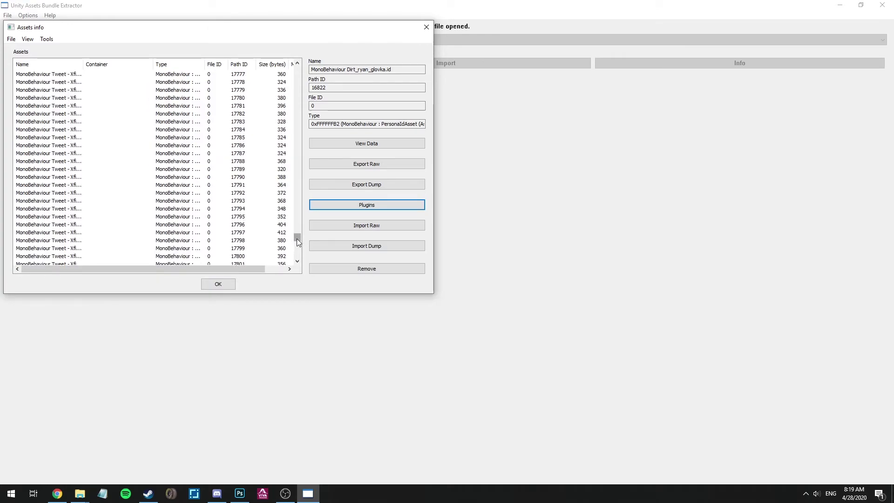
left_click_drag(297, 239, 299, 242)
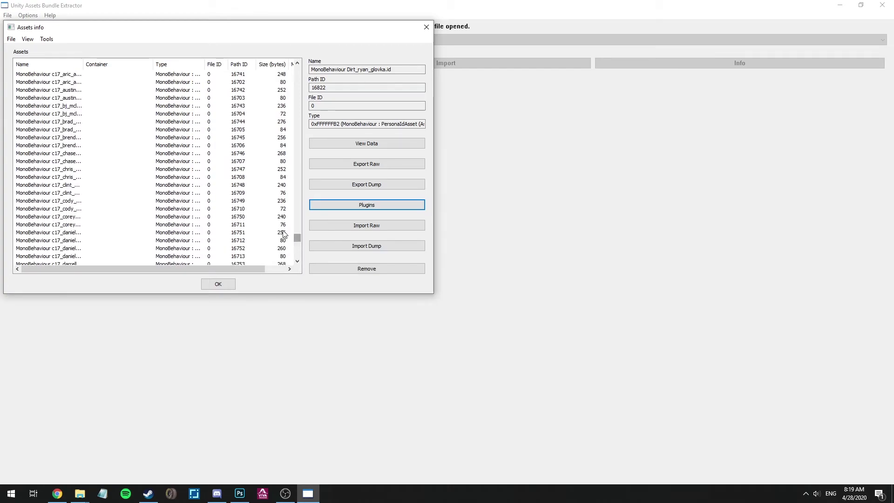
left_click(64, 122)
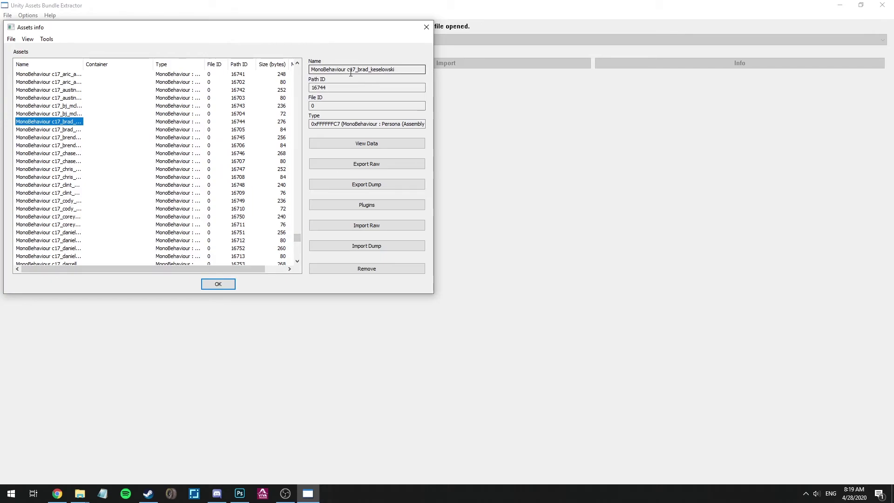
left_click(37, 137)
left_click(52, 177)
scroll(52, 177, "down", 3)
left_click(58, 169)
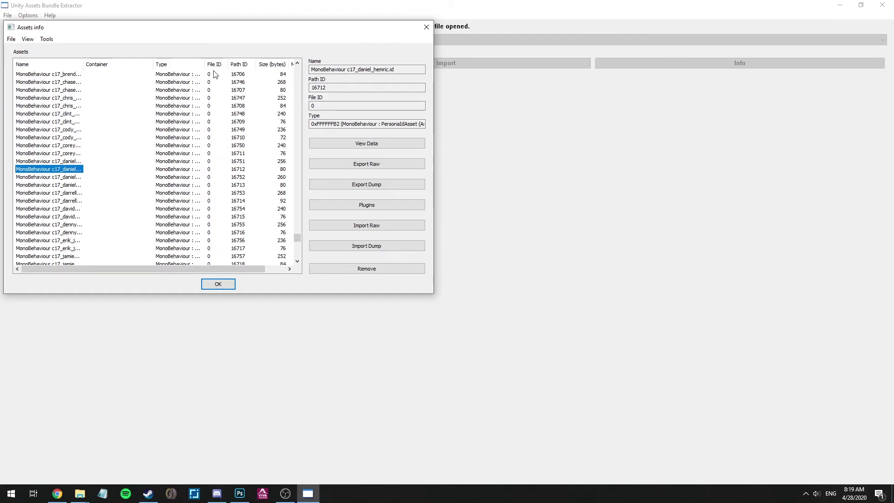
- Widen the Type column and select the Persona asset MonoBehaviour t17_ross_chastain among the truck drivers
left_click_drag(227, 64, 262, 64)
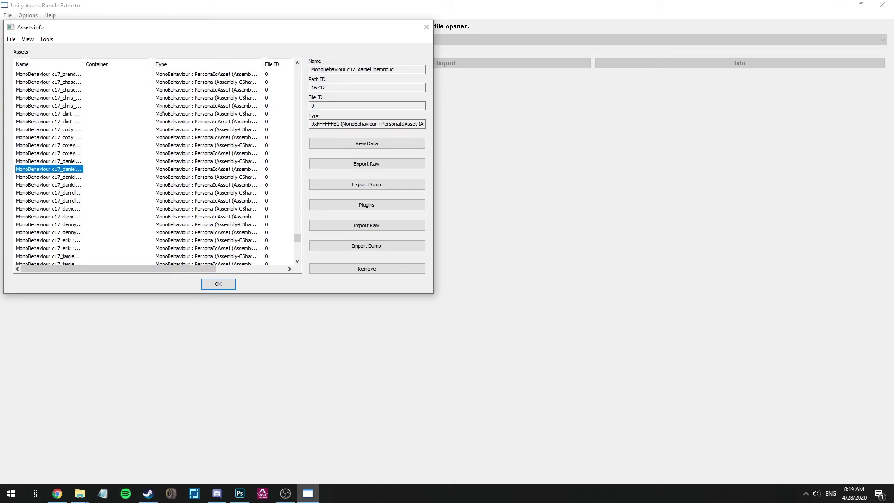
left_click_drag(297, 238, 298, 239)
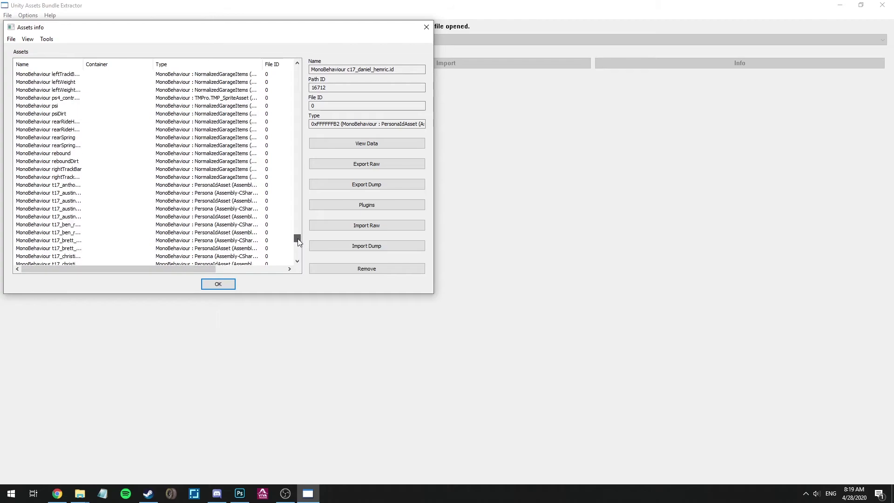
scroll(109, 231, "down", 3)
scroll(109, 231, "down", 1)
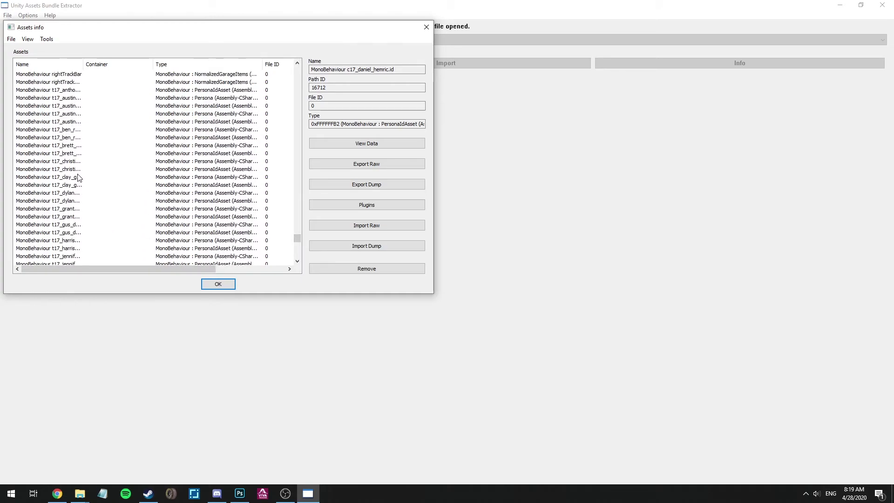
scroll(70, 233, "down", 7)
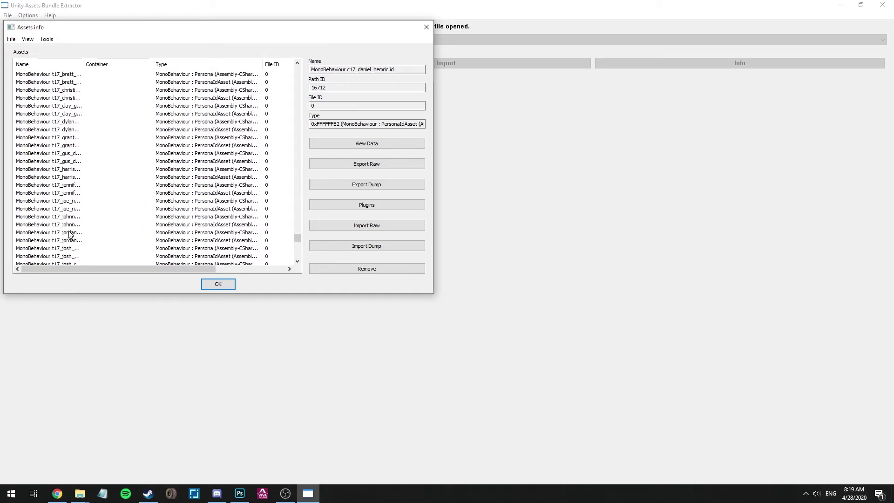
scroll(70, 237, "down", 4)
left_click(75, 208)
left_click(74, 216)
left_click(74, 209)
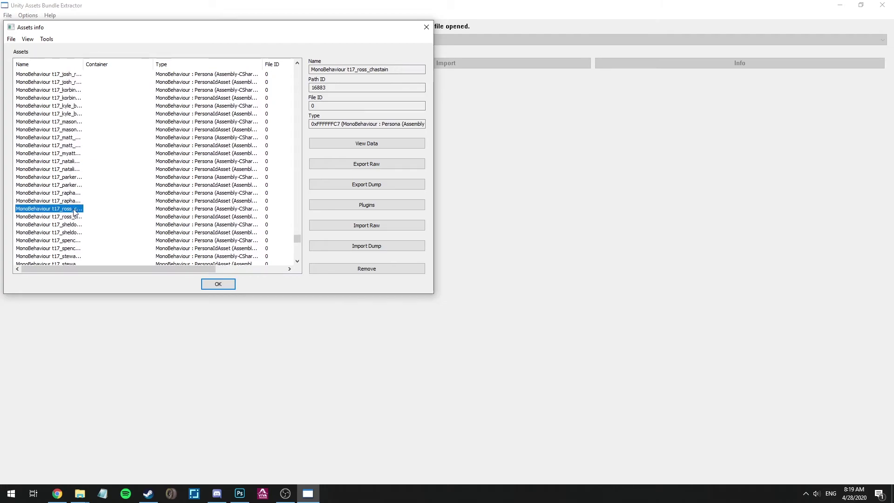
mouse_move(79, 494)
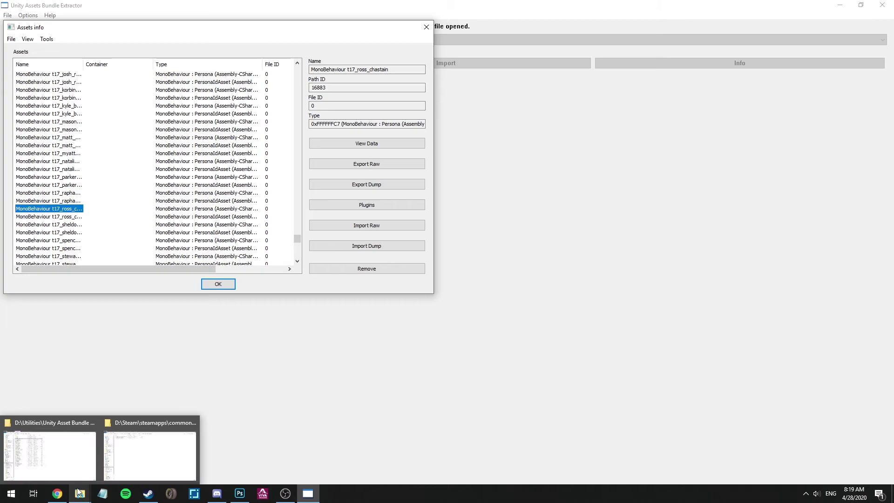
mouse_move(68, 475)
mouse_move(136, 453)
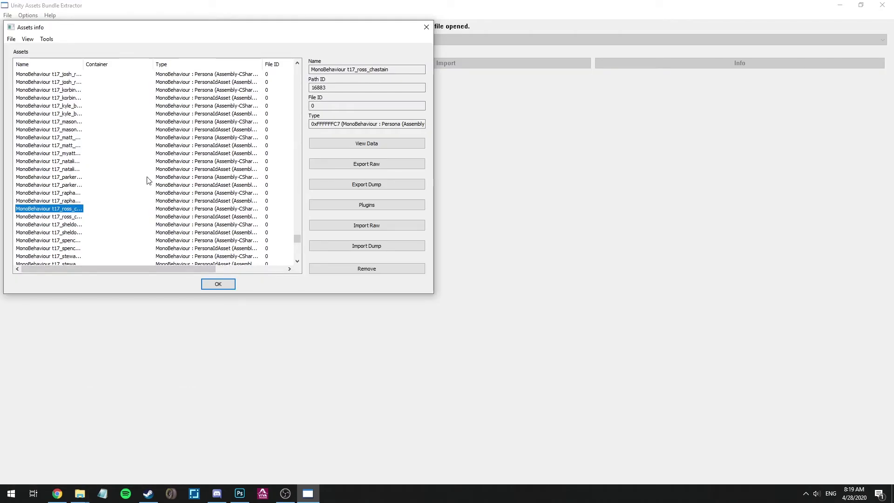
left_click(362, 205)
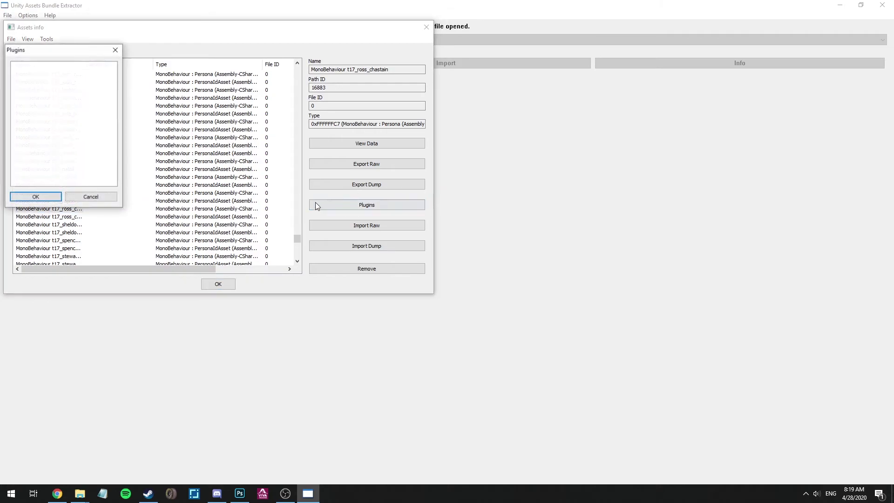
left_click(90, 195)
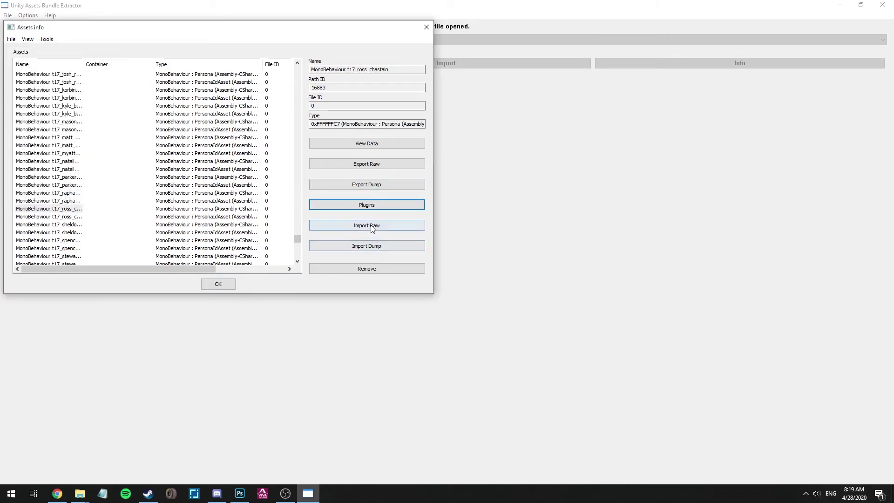
- Start a dump export of t17_ross_chastain with the additional type information and dismiss every assembly file request
left_click(369, 184)
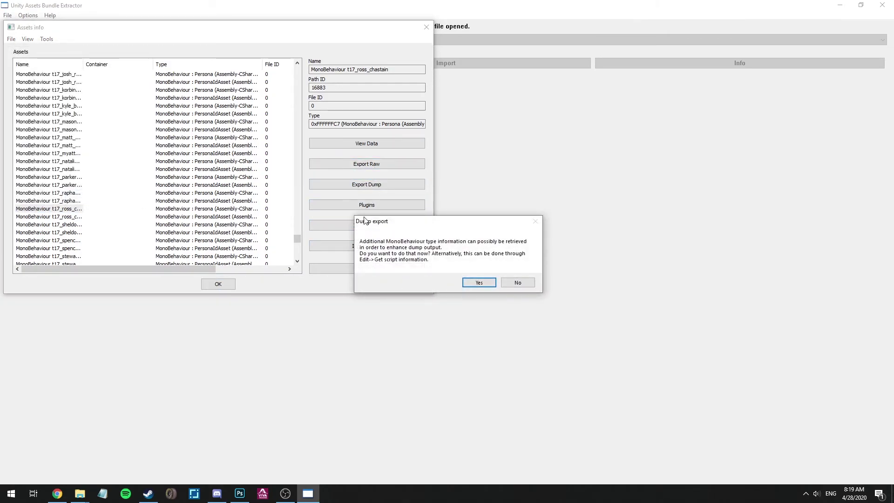
left_click(478, 284)
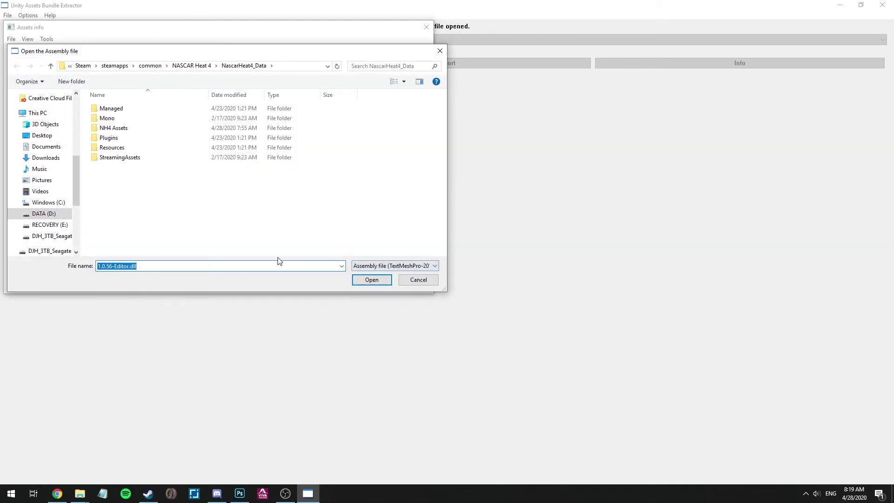
left_click(398, 268)
left_click(418, 282)
left_click(418, 283)
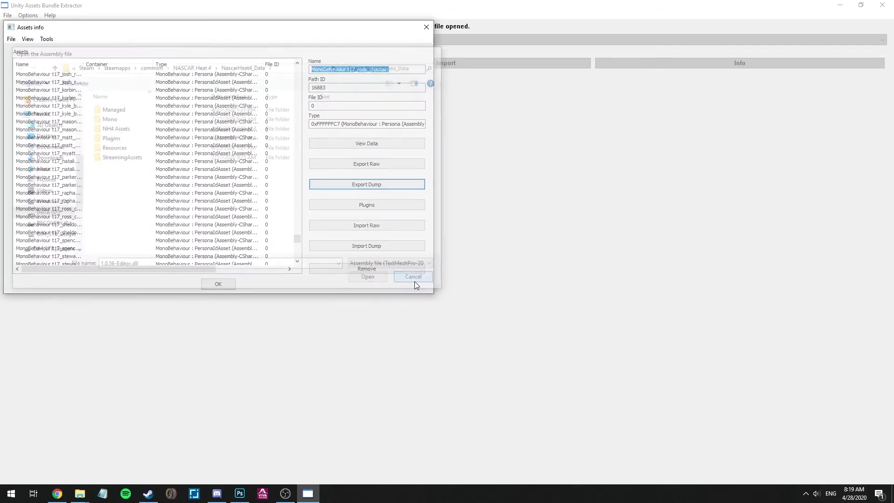
left_click(413, 283)
left_click(414, 283)
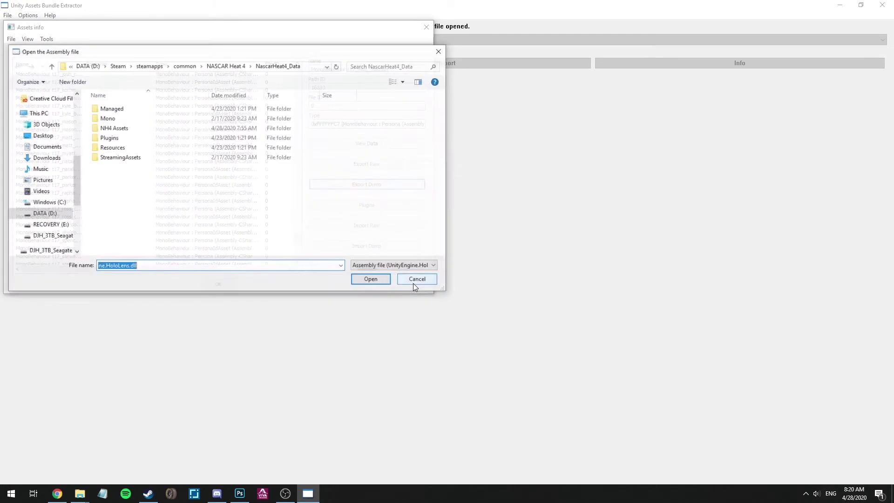
left_click(414, 283)
left_click(413, 282)
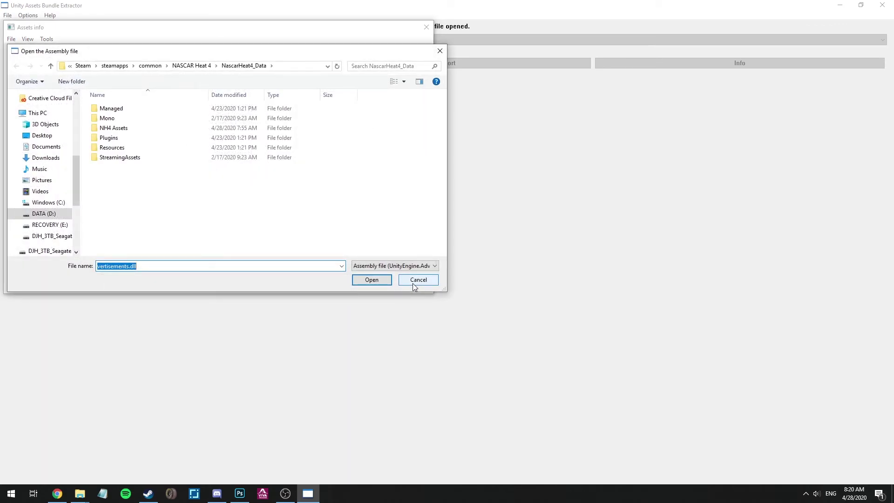
left_click(414, 283)
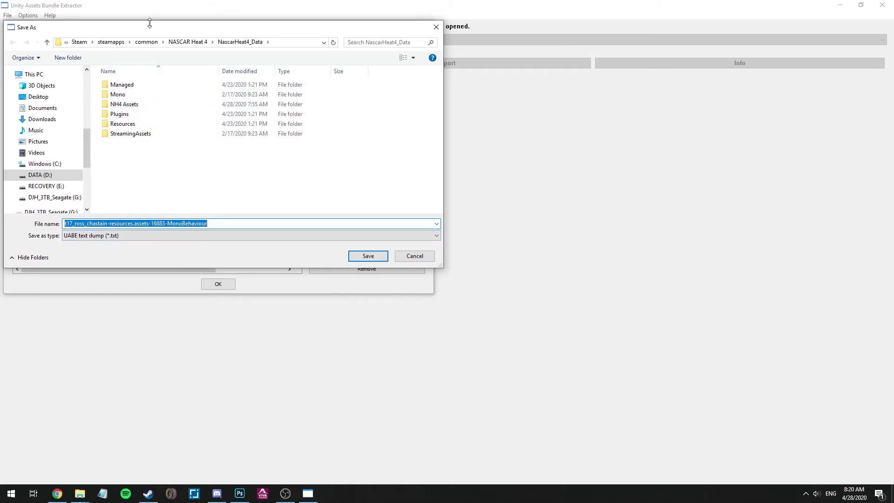
- Save the t17_ross_chastain dump as a UABE text dump in the NH4 Assets folder
left_click(188, 42)
left_click(126, 88)
double_click(129, 94)
double_click(122, 104)
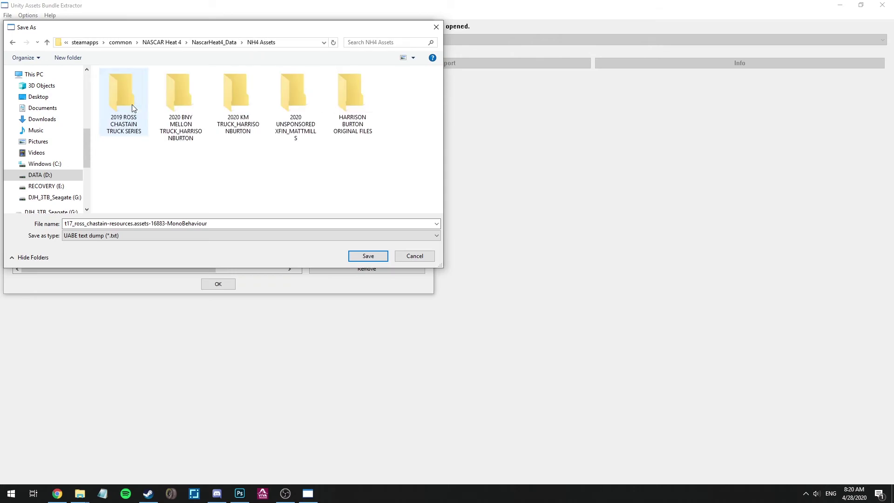
left_click(369, 257)
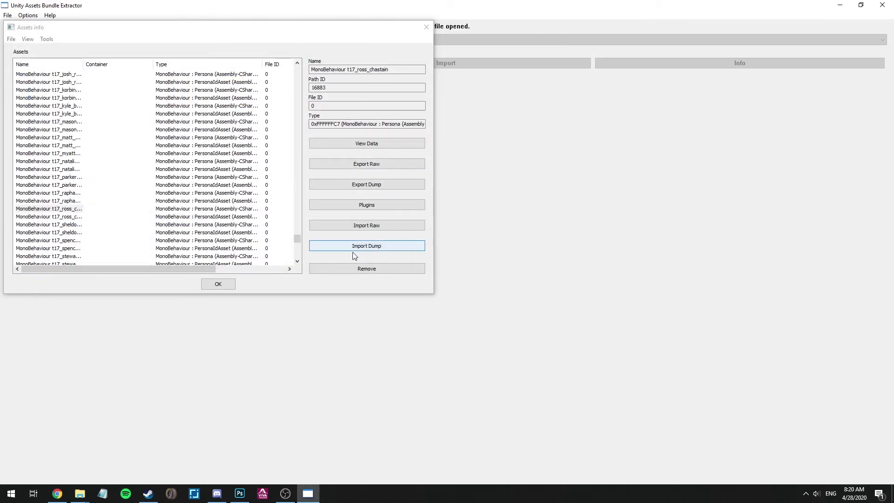
- Open the exported t17_ross_chastain text dump from the NH4 Assets folder in a maximized Notepad window
left_click(89, 478)
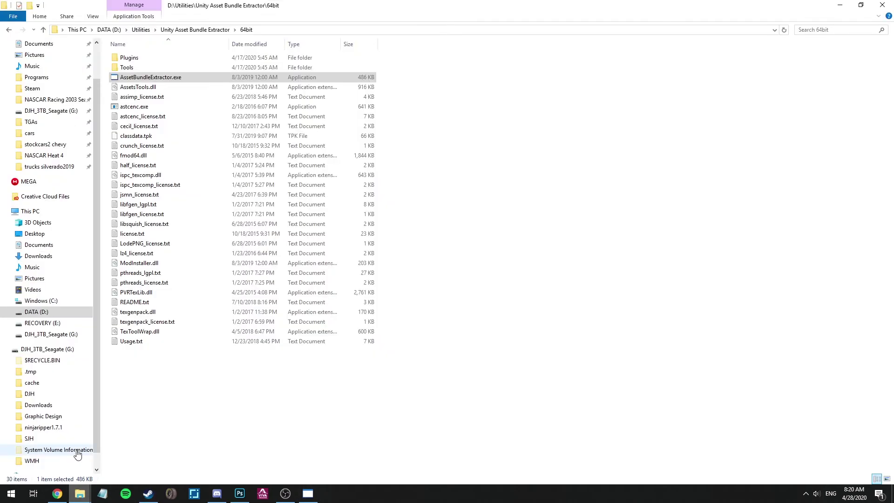
left_click(151, 455)
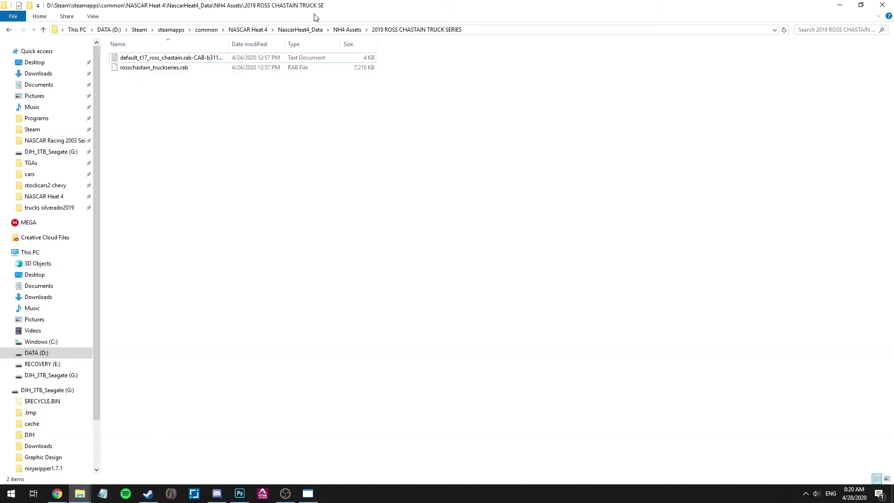
left_click(347, 30)
left_click(191, 117)
double_click(192, 119)
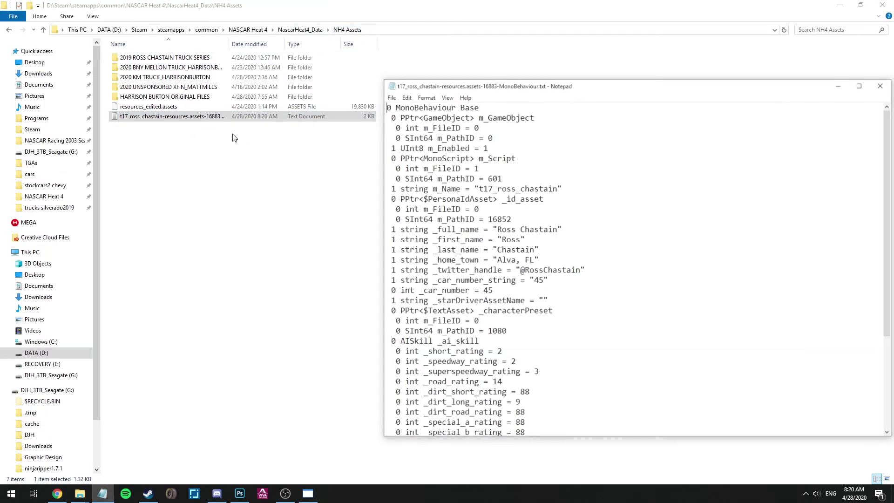
double_click(859, 86)
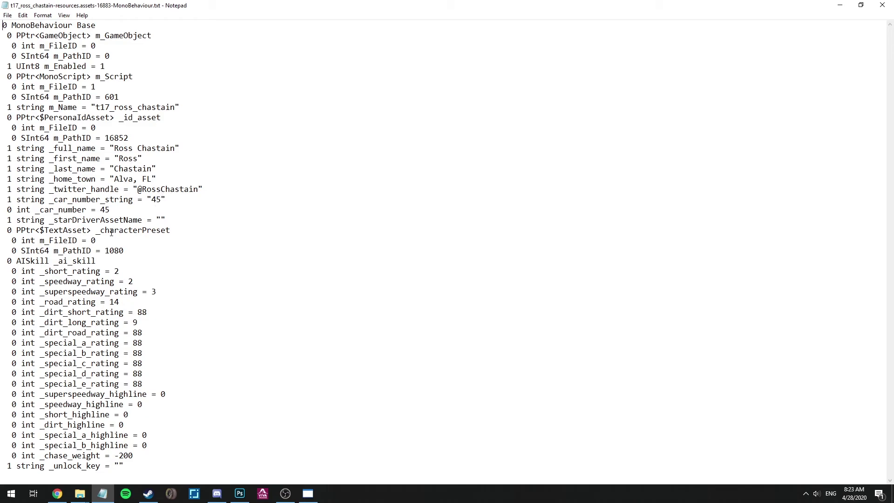
- Examine the AISkill section's short, speedway and superspeedway rating values in the dump
left_click_drag(16, 261, 95, 261)
left_click(94, 260)
double_click(116, 273)
double_click(131, 282)
double_click(155, 292)
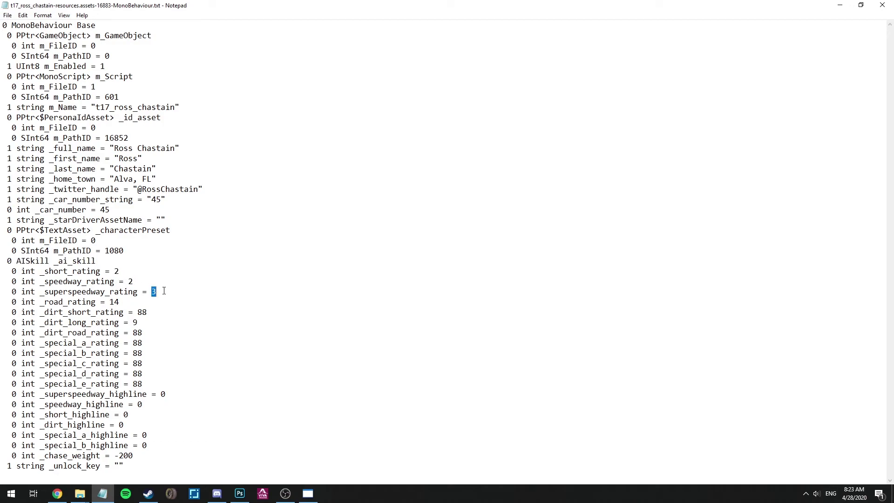
- Examine the road, dirt and special ratings and the chase weight in the t17_ross_chastain dump
left_click(119, 303)
double_click(117, 302)
double_click(142, 312)
left_click(135, 322)
left_click_drag(144, 385, 35, 336)
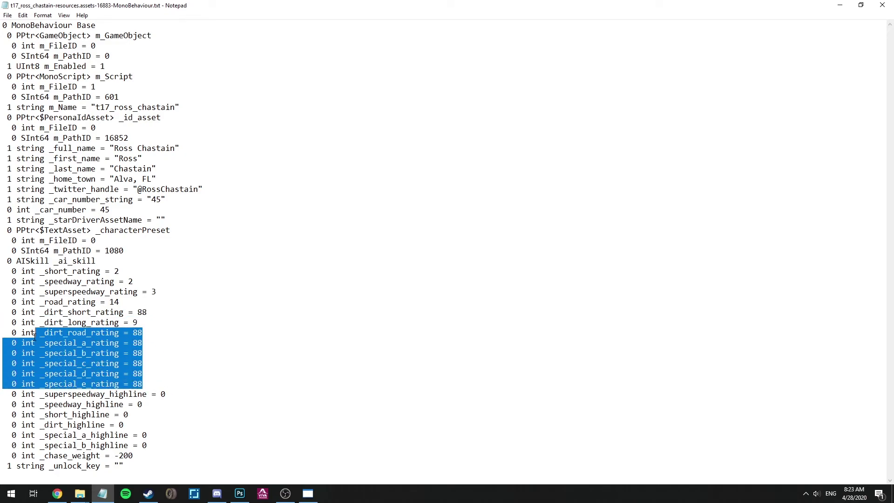
left_click(59, 324)
left_click_drag(129, 322, 82, 313)
left_click(135, 322)
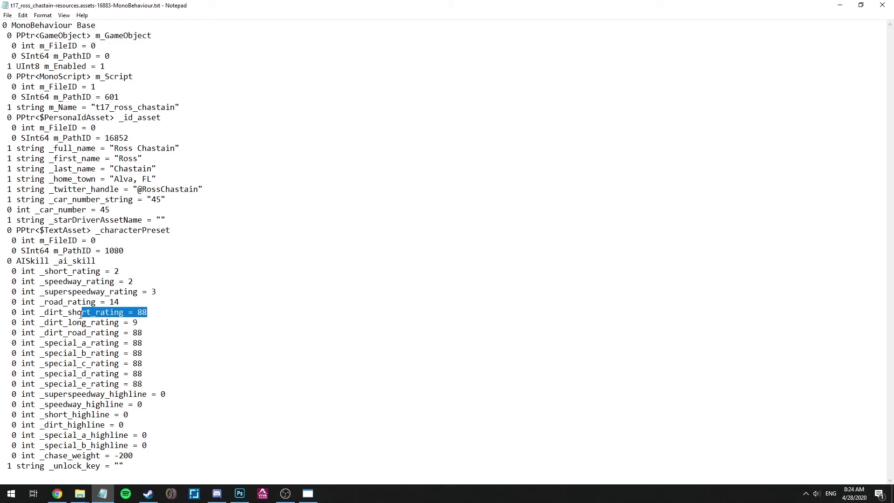
left_click(82, 313)
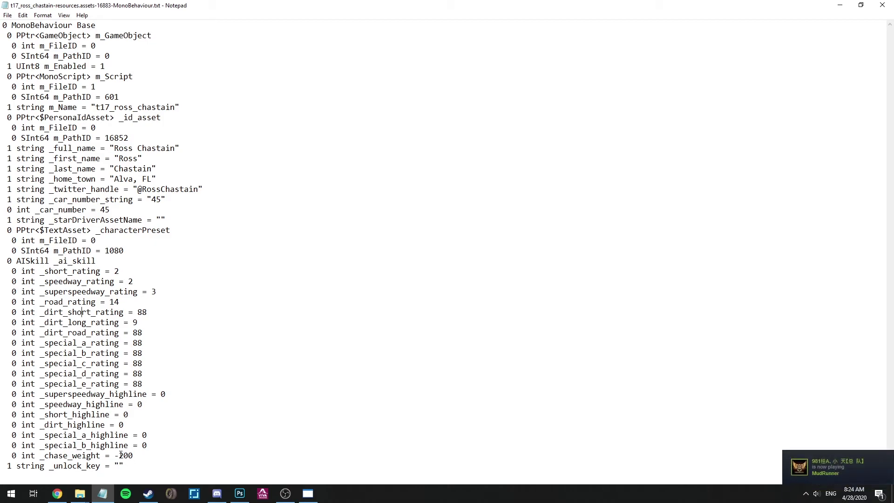
left_click_drag(121, 455, 135, 455)
mouse_move(114, 455)
left_mouse_down()
mouse_move(136, 455)
mouse_move(117, 455)
left_mouse_up()
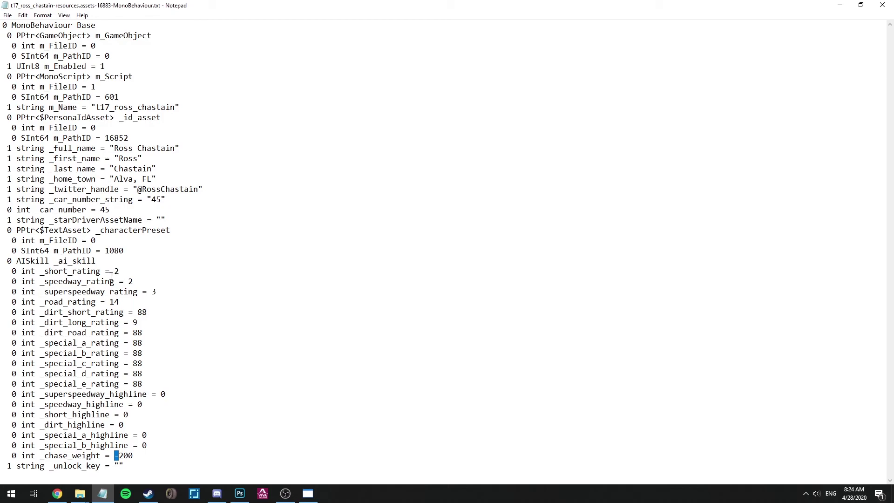
- Set the AISkill short rating to 7, the speedway rating to 7 and the superspeedway rating to 8
left_click_drag(111, 271, 119, 273)
type("7")
key("Up")
type("7")
double_click(154, 292)
type("8")
- Save the edited dump under its existing name in the NH4 Assets folder, replacing the old file
left_click(7, 15)
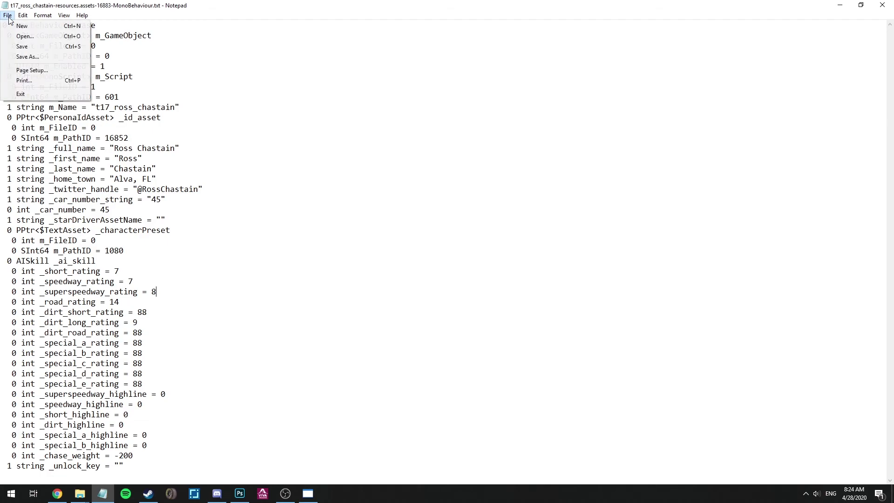
left_click(27, 58)
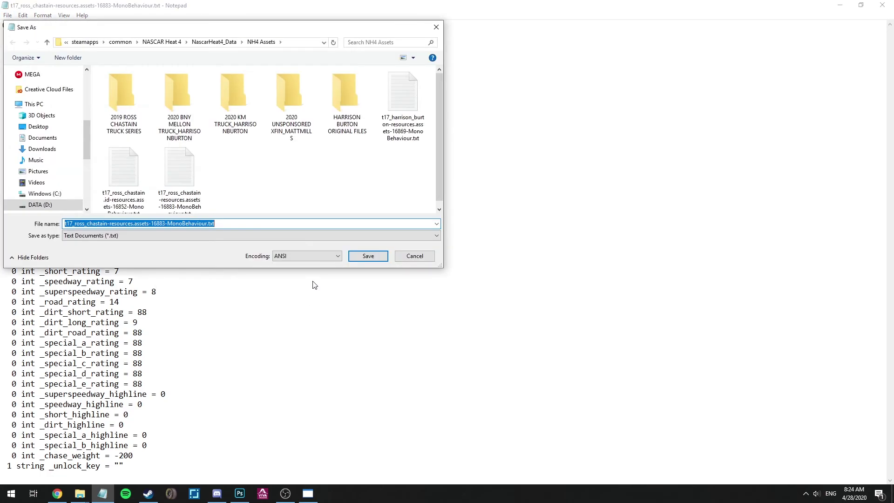
left_click(358, 260)
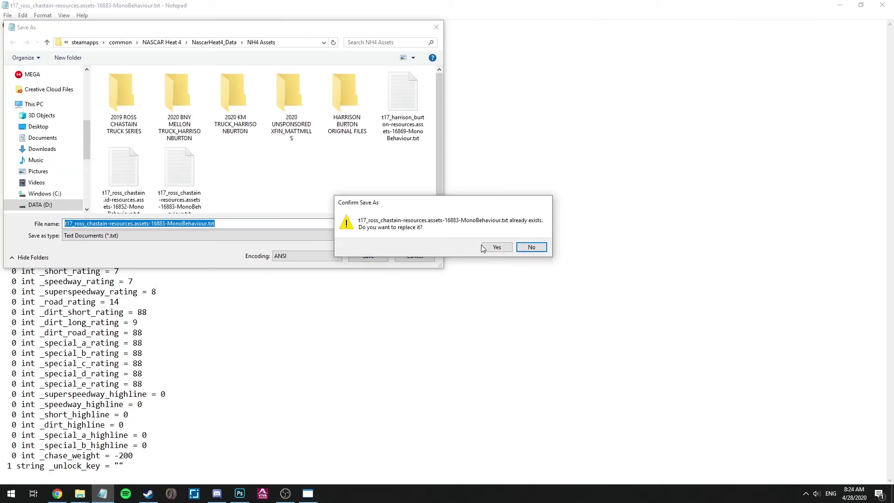
left_click(487, 247)
- In Unity Assets Bundle Extractor, import the edited t17_ross_chastain text dump into the MonoBehaviour t17_ross_chastain asset
left_click(307, 495)
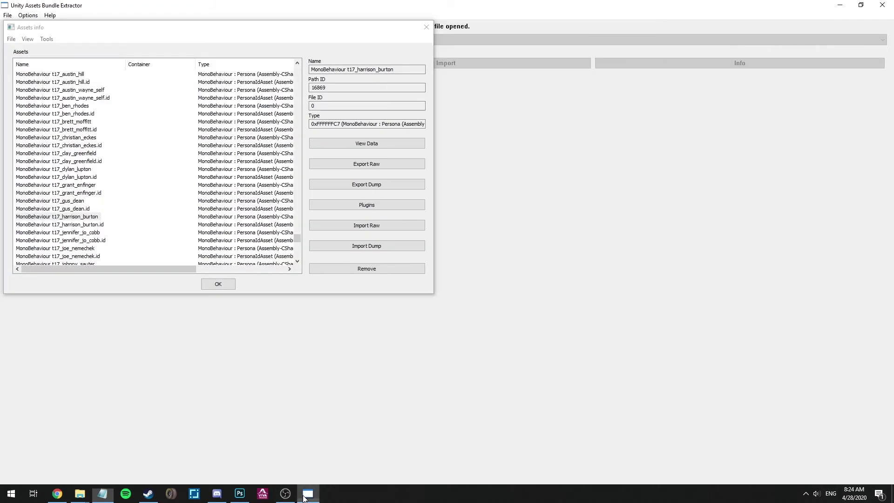
scroll(97, 227, "down", 7)
scroll(96, 227, "up", 2)
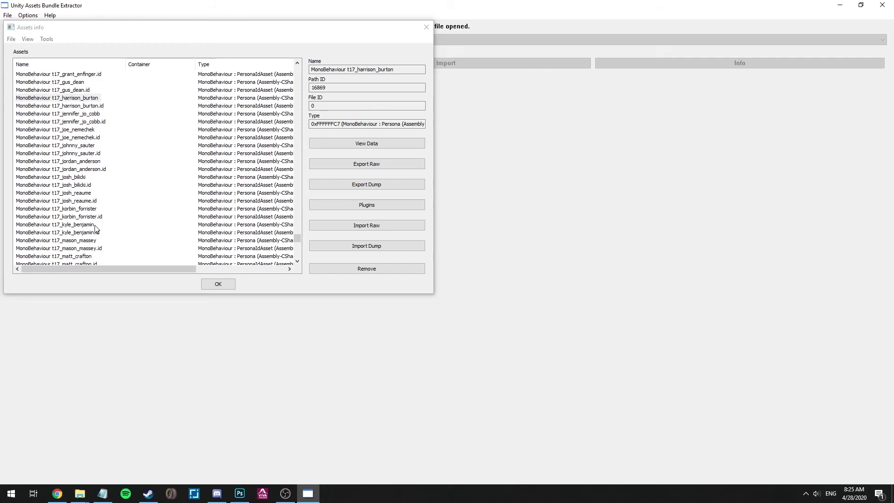
scroll(96, 228, "down", 6)
scroll(97, 228, "down", 4)
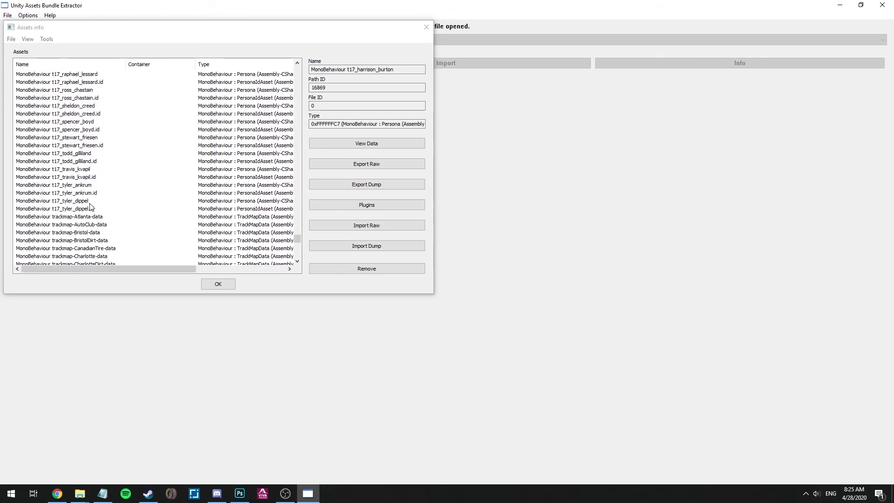
scroll(82, 160, "up", 2)
left_click(70, 137)
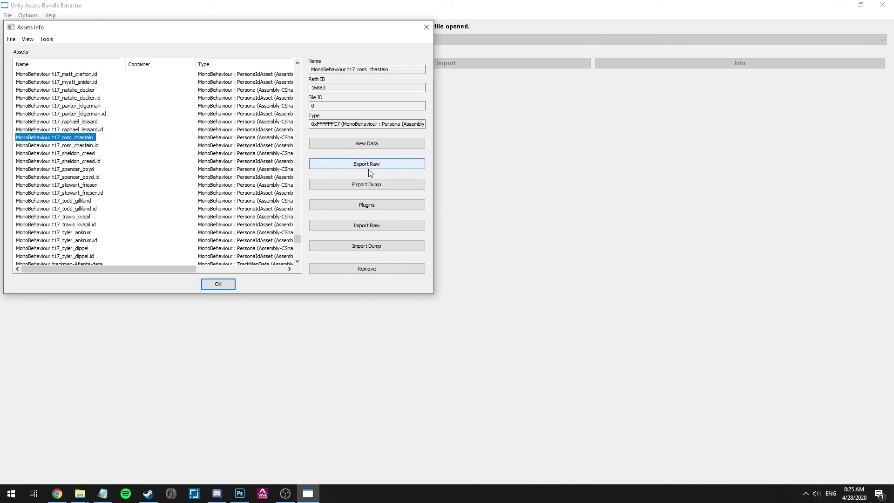
left_click(373, 246)
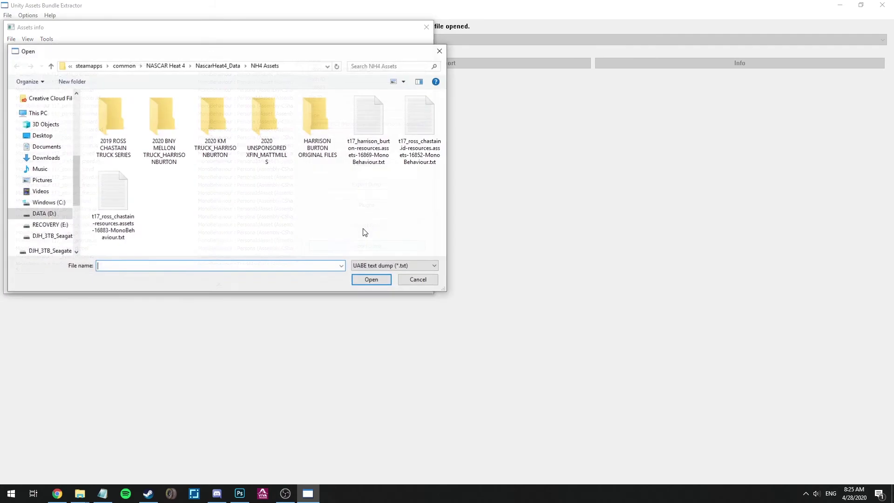
double_click(114, 203)
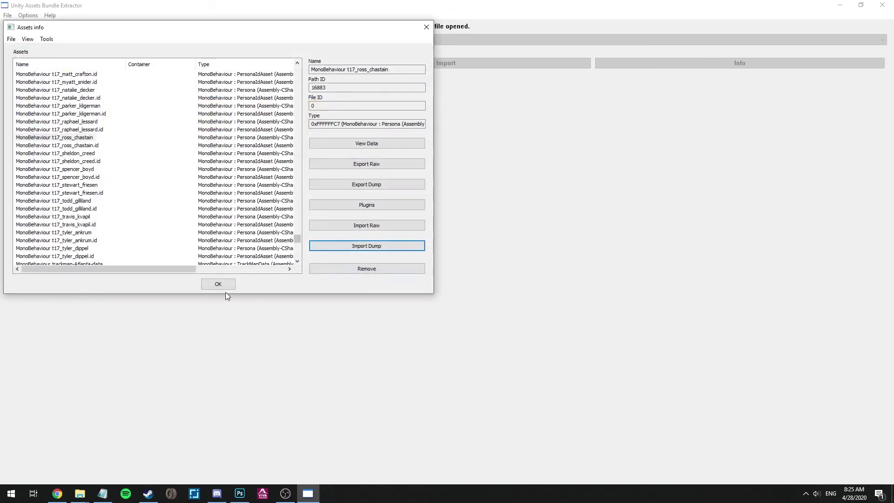
- Save the modified assets as resources2.assets in the NascarHeat4_Data folder and close Unity Assets Bundle Extractor
left_click(210, 285)
left_click(419, 276)
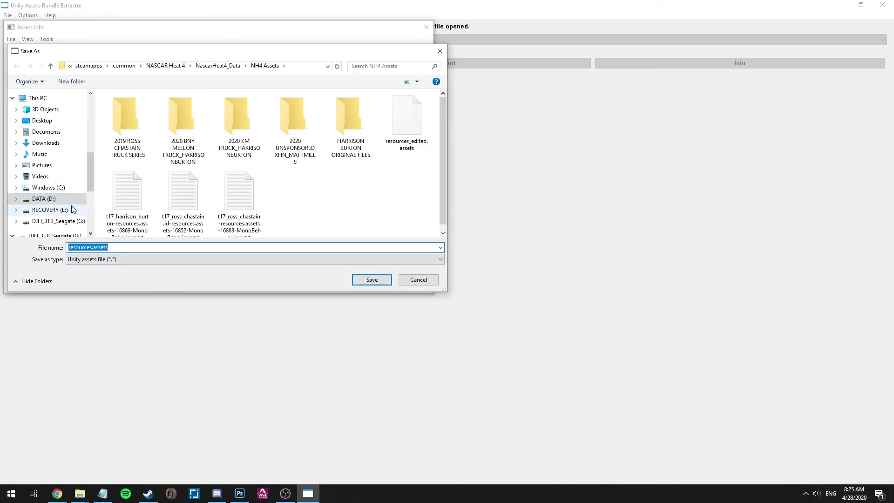
scroll(55, 113, "up", 3)
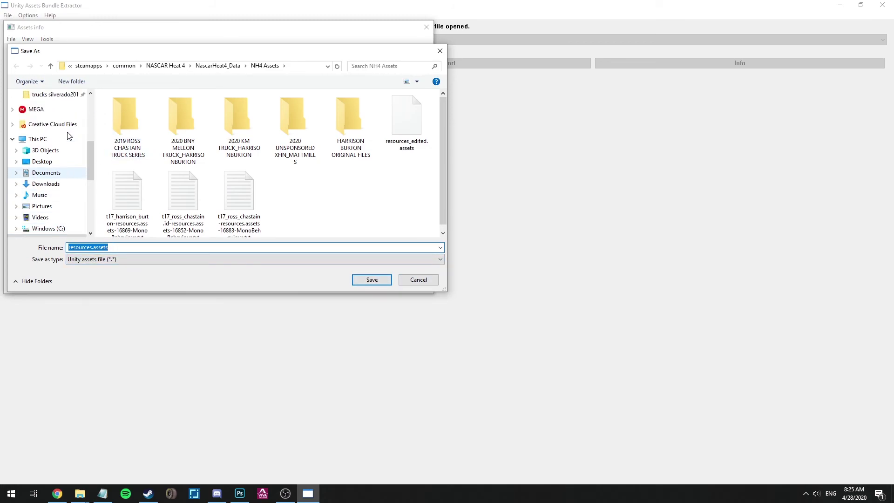
left_click(51, 106)
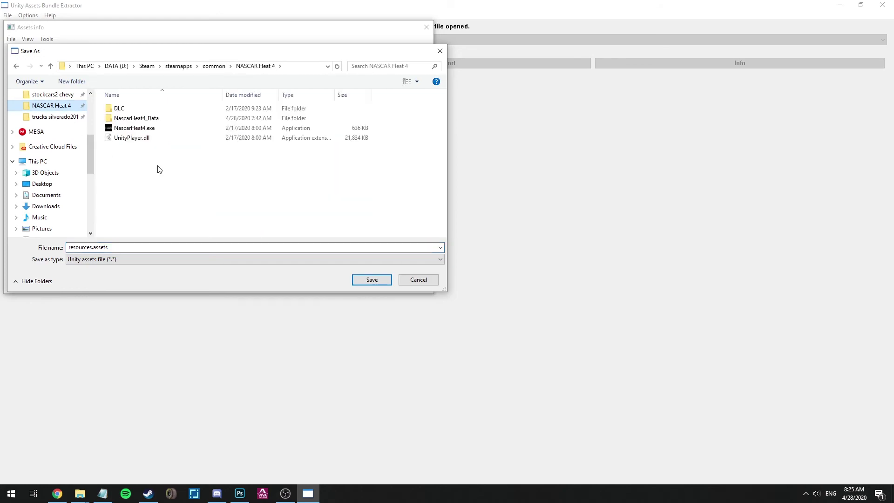
double_click(150, 118)
scroll(159, 198, "down", 15)
scroll(160, 197, "down", 20)
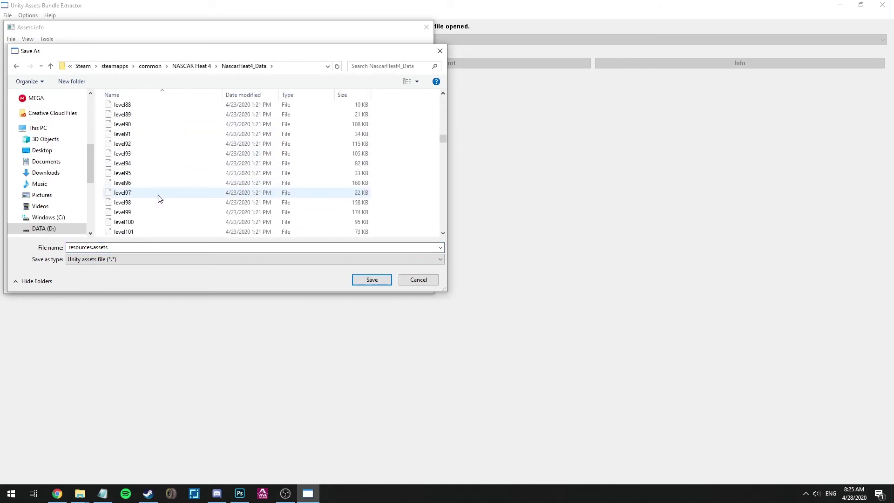
scroll(153, 191, "up", 3)
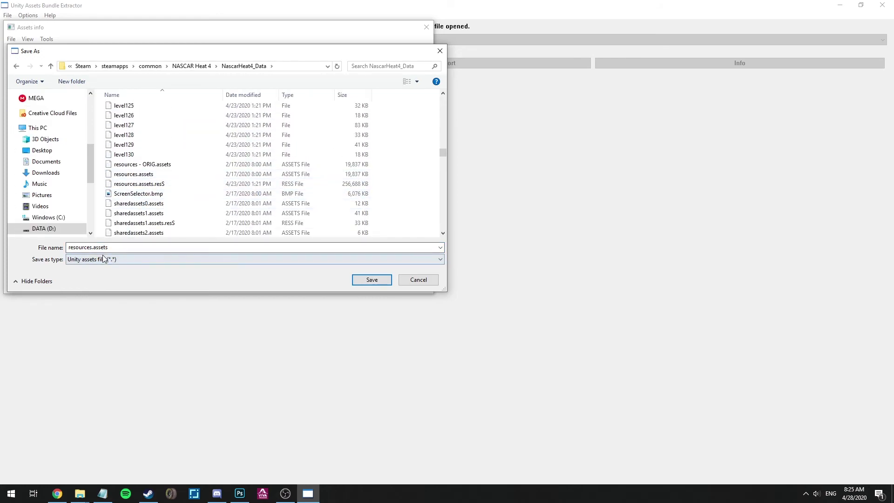
left_click(92, 247)
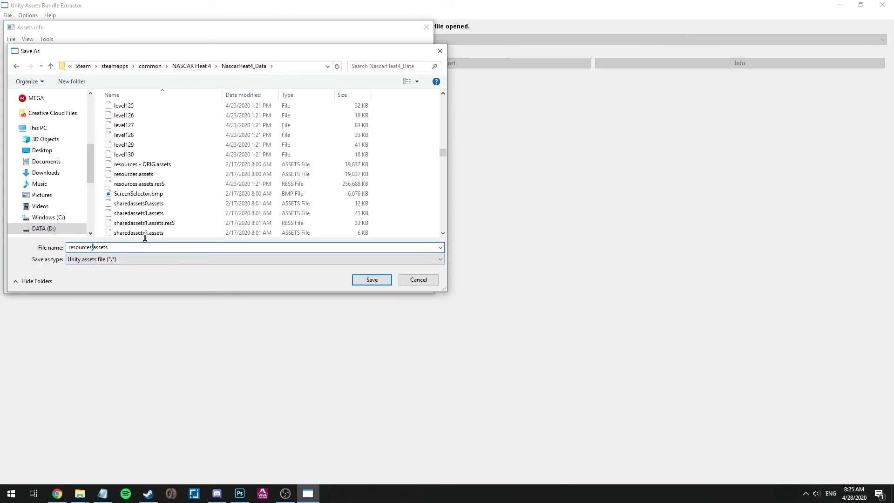
key("Return")
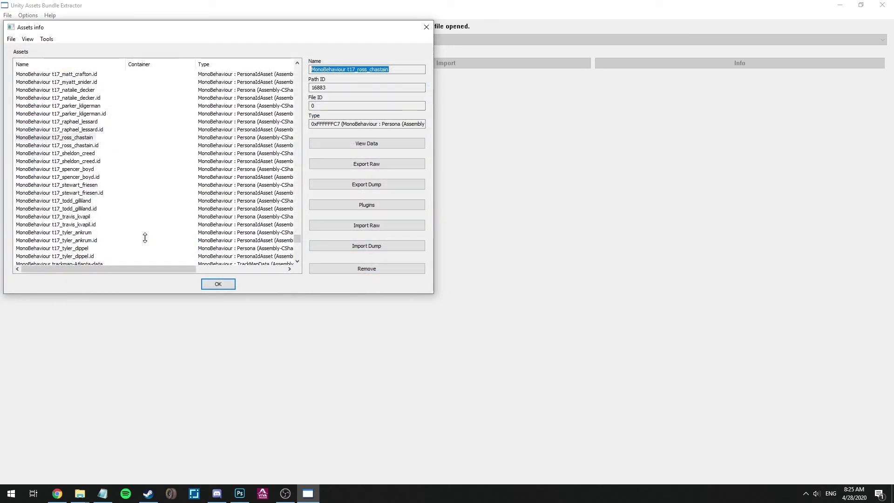
left_click(232, 284)
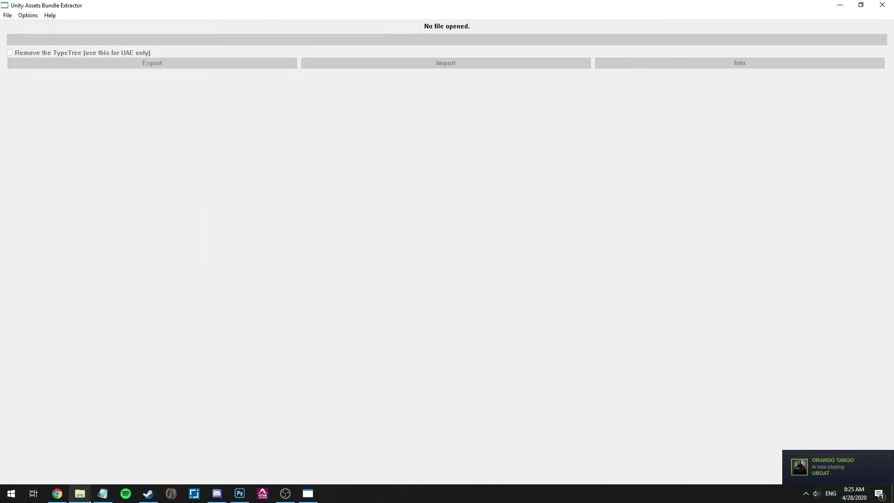
left_click(882, 5)
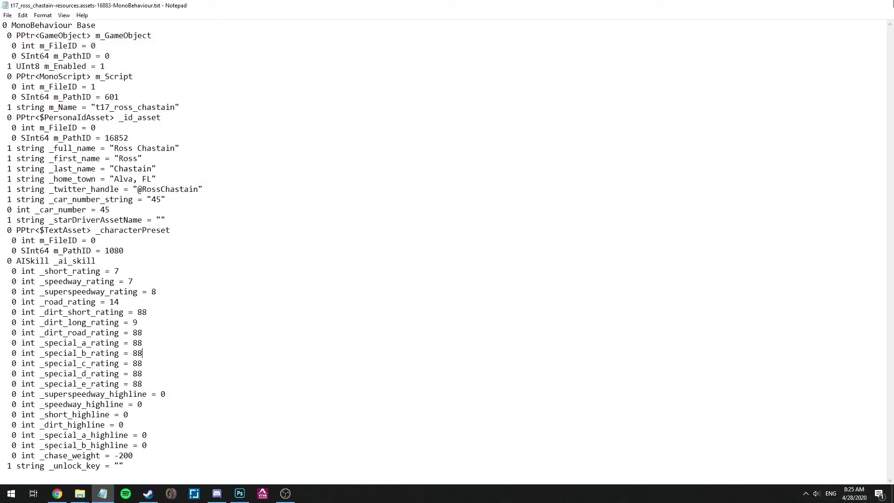
- In File Explorer, delete the old resources.assets from the NascarHeat4_Data folder, keeping the ORIG backup
key("alt+Tab")
mouse_move(81, 494)
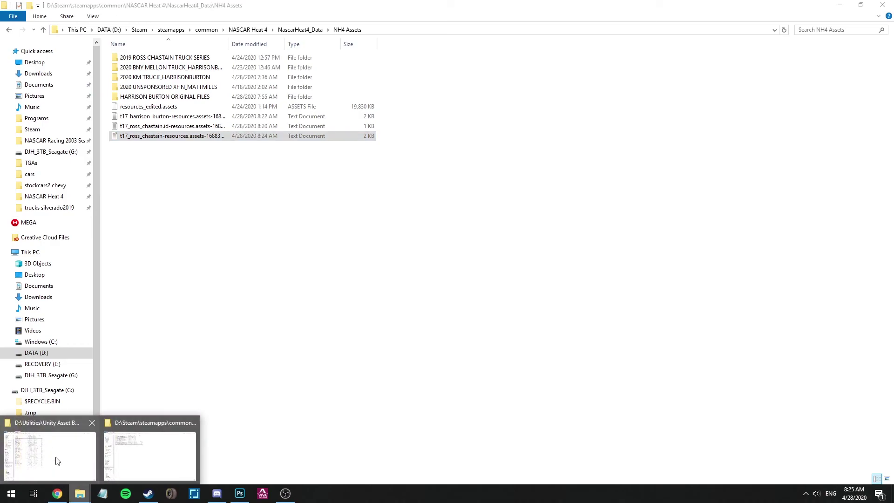
left_click(56, 461)
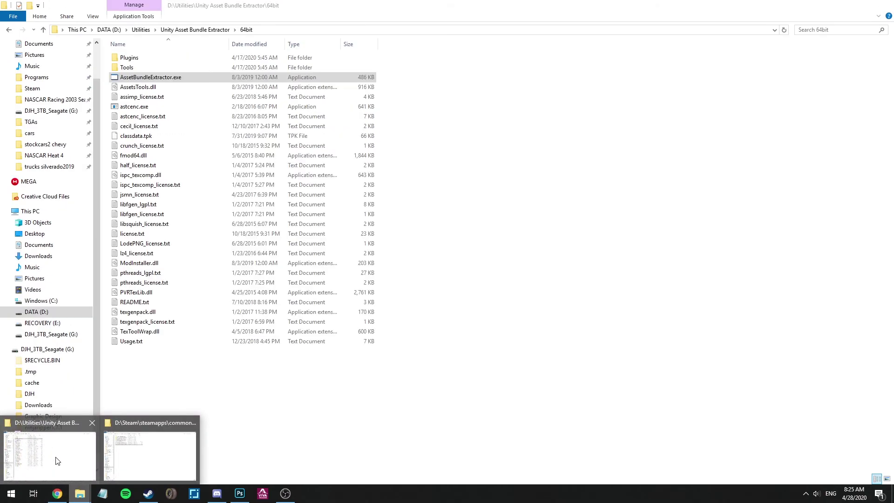
left_click(132, 457)
left_click(294, 32)
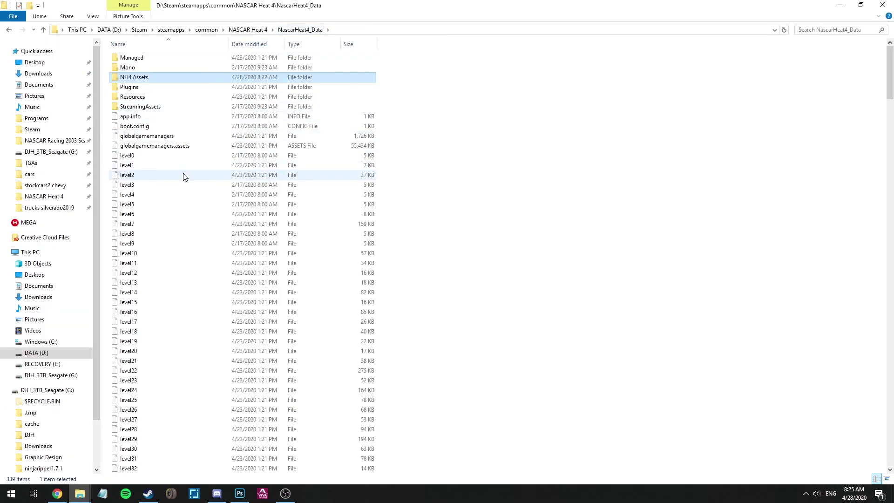
key("r")
key("b")
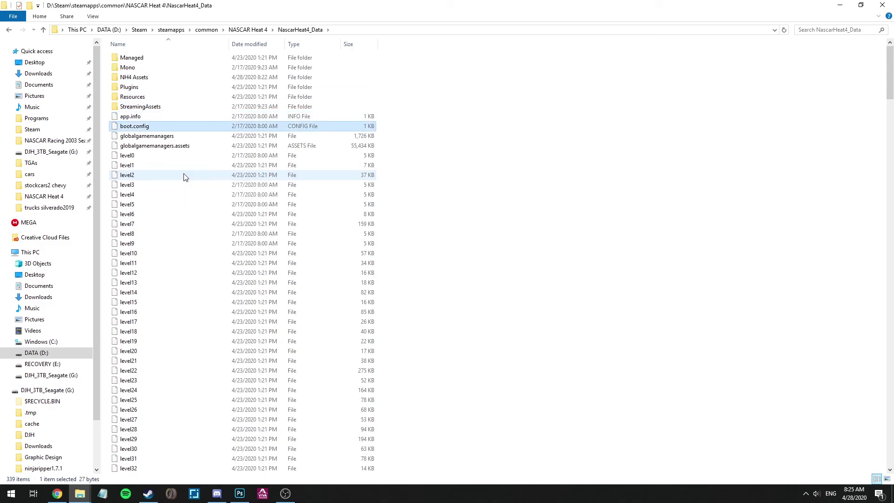
key("r")
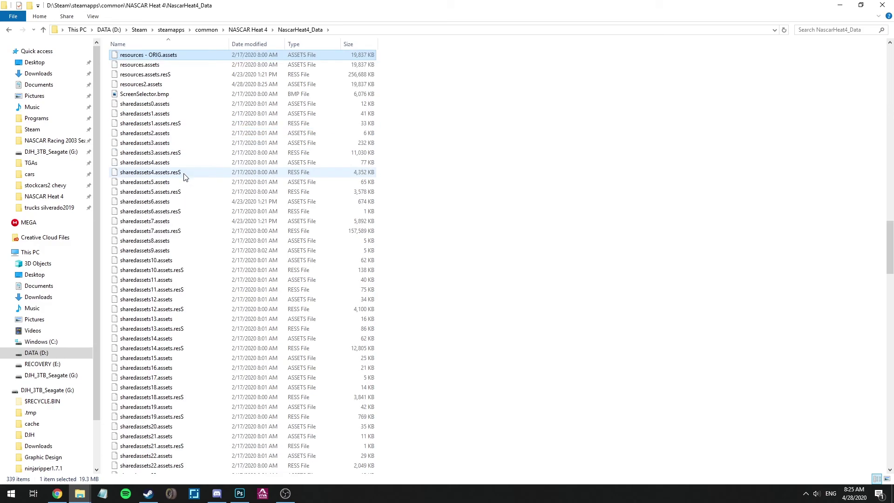
left_click(149, 84)
left_click(155, 68)
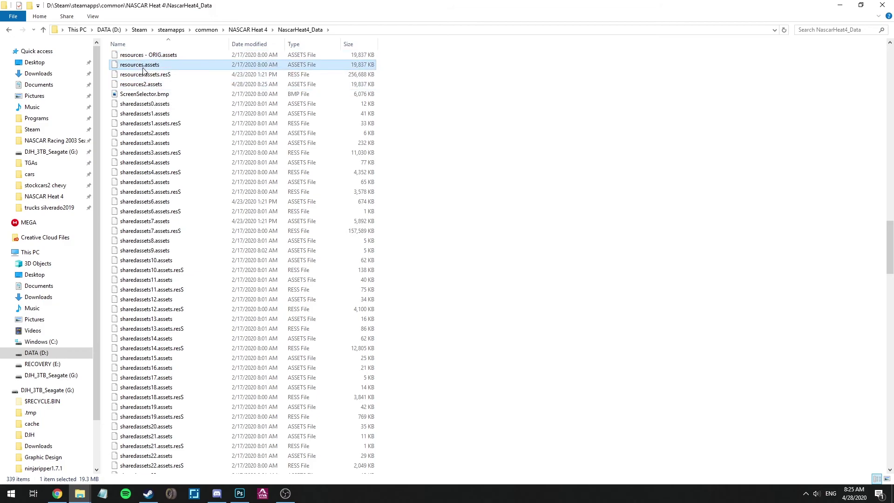
key("Delete")
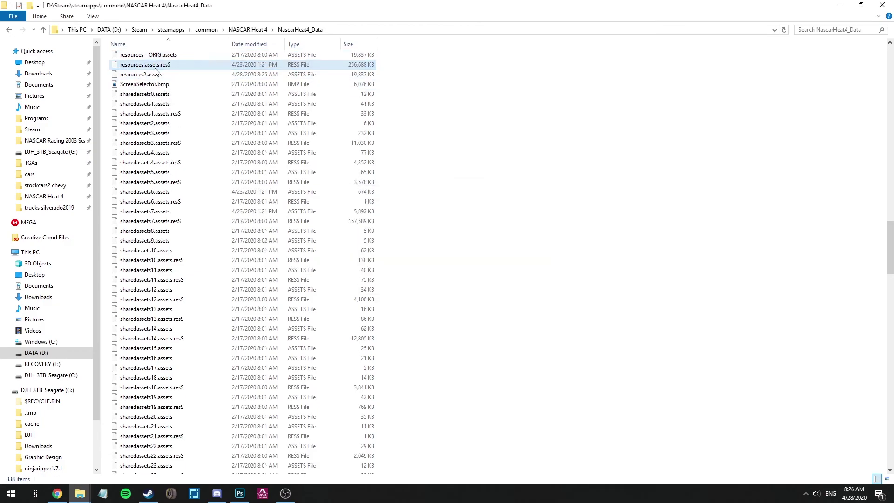
- Rename resources2.assets in the NascarHeat4_Data folder as resources.assets
left_click(146, 83)
left_click(145, 76)
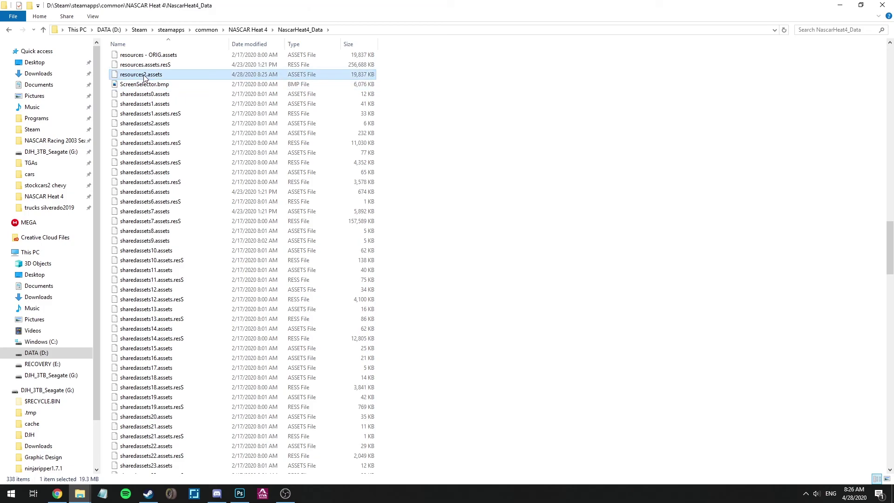
left_click(146, 75)
left_click(146, 75)
key("BackSpace")
key("Return")
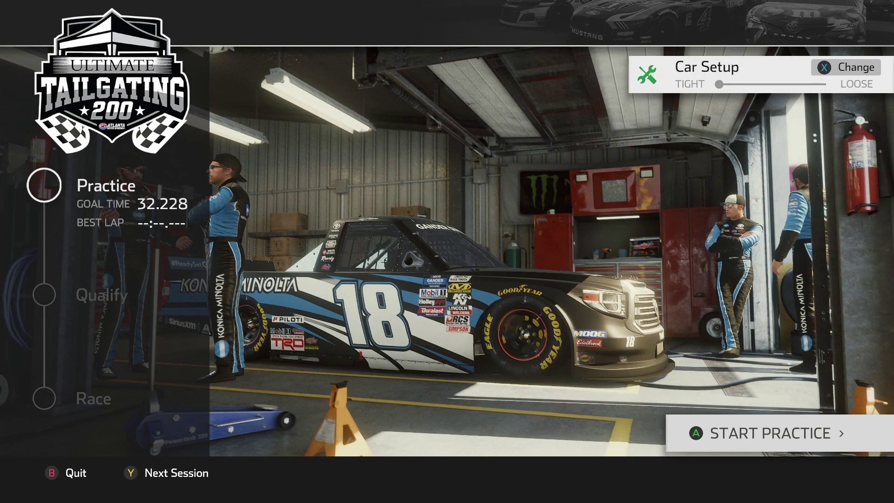
- In NASCAR Heat 4, start the practice session for the Ultimate Tailgating 200 and continue onto the track
key("Return")
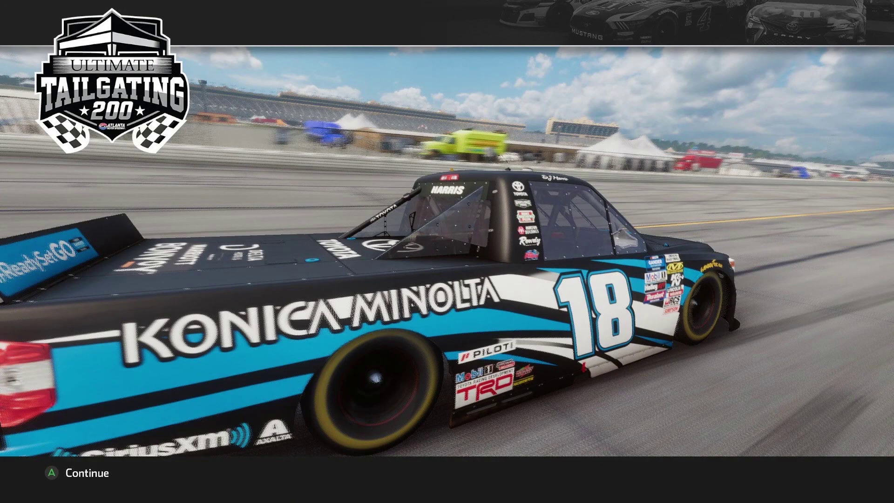
key("Return")
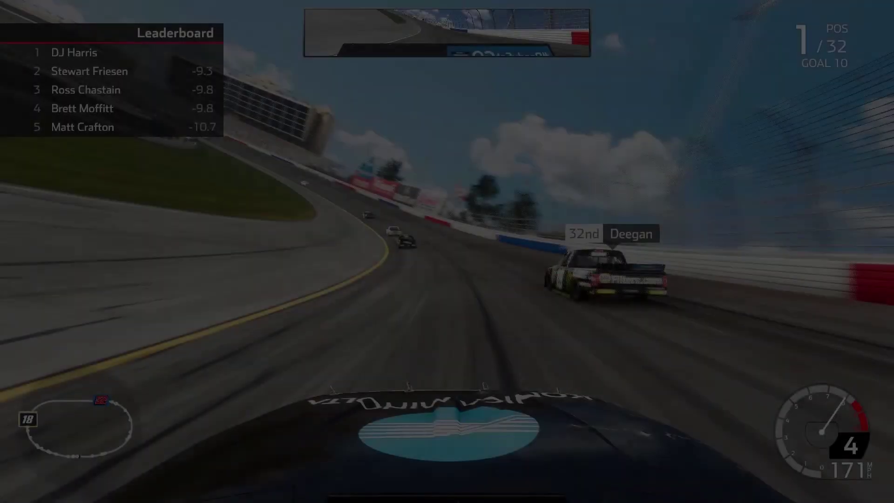